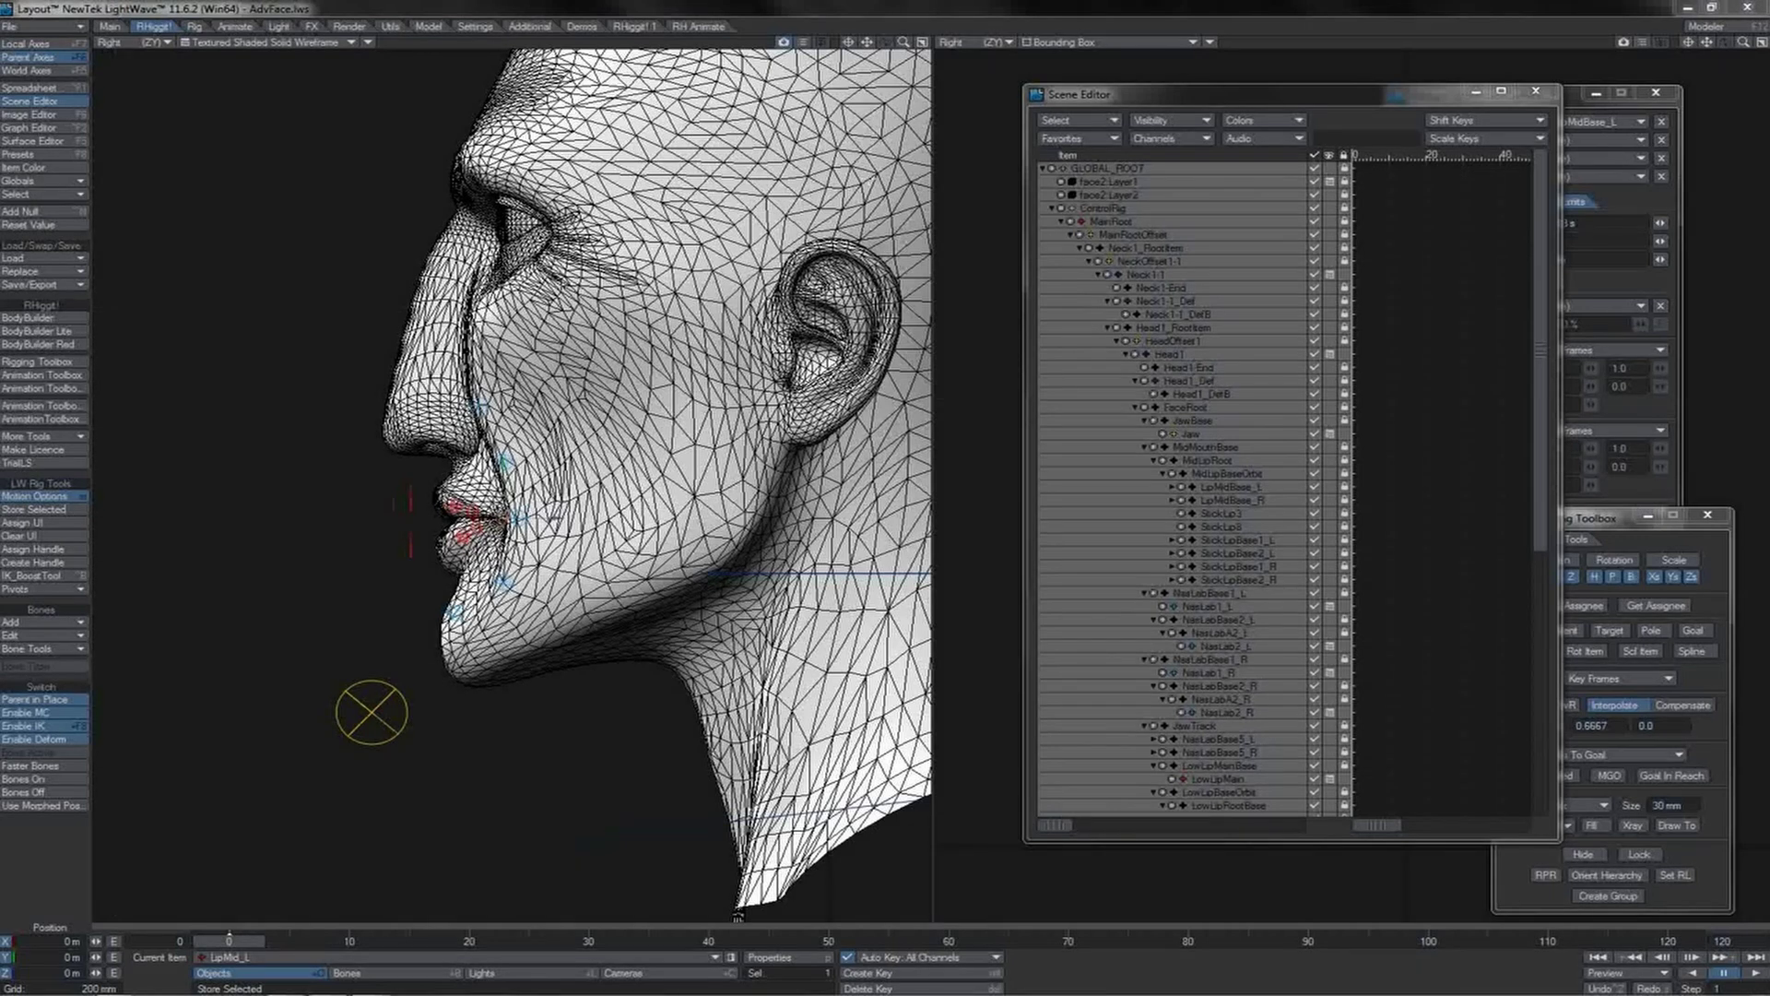
Step: Test-move the LipMid_L mouth-corner control backward and upward in the side view, undoing each move
drag(584, 493, 883, 492)
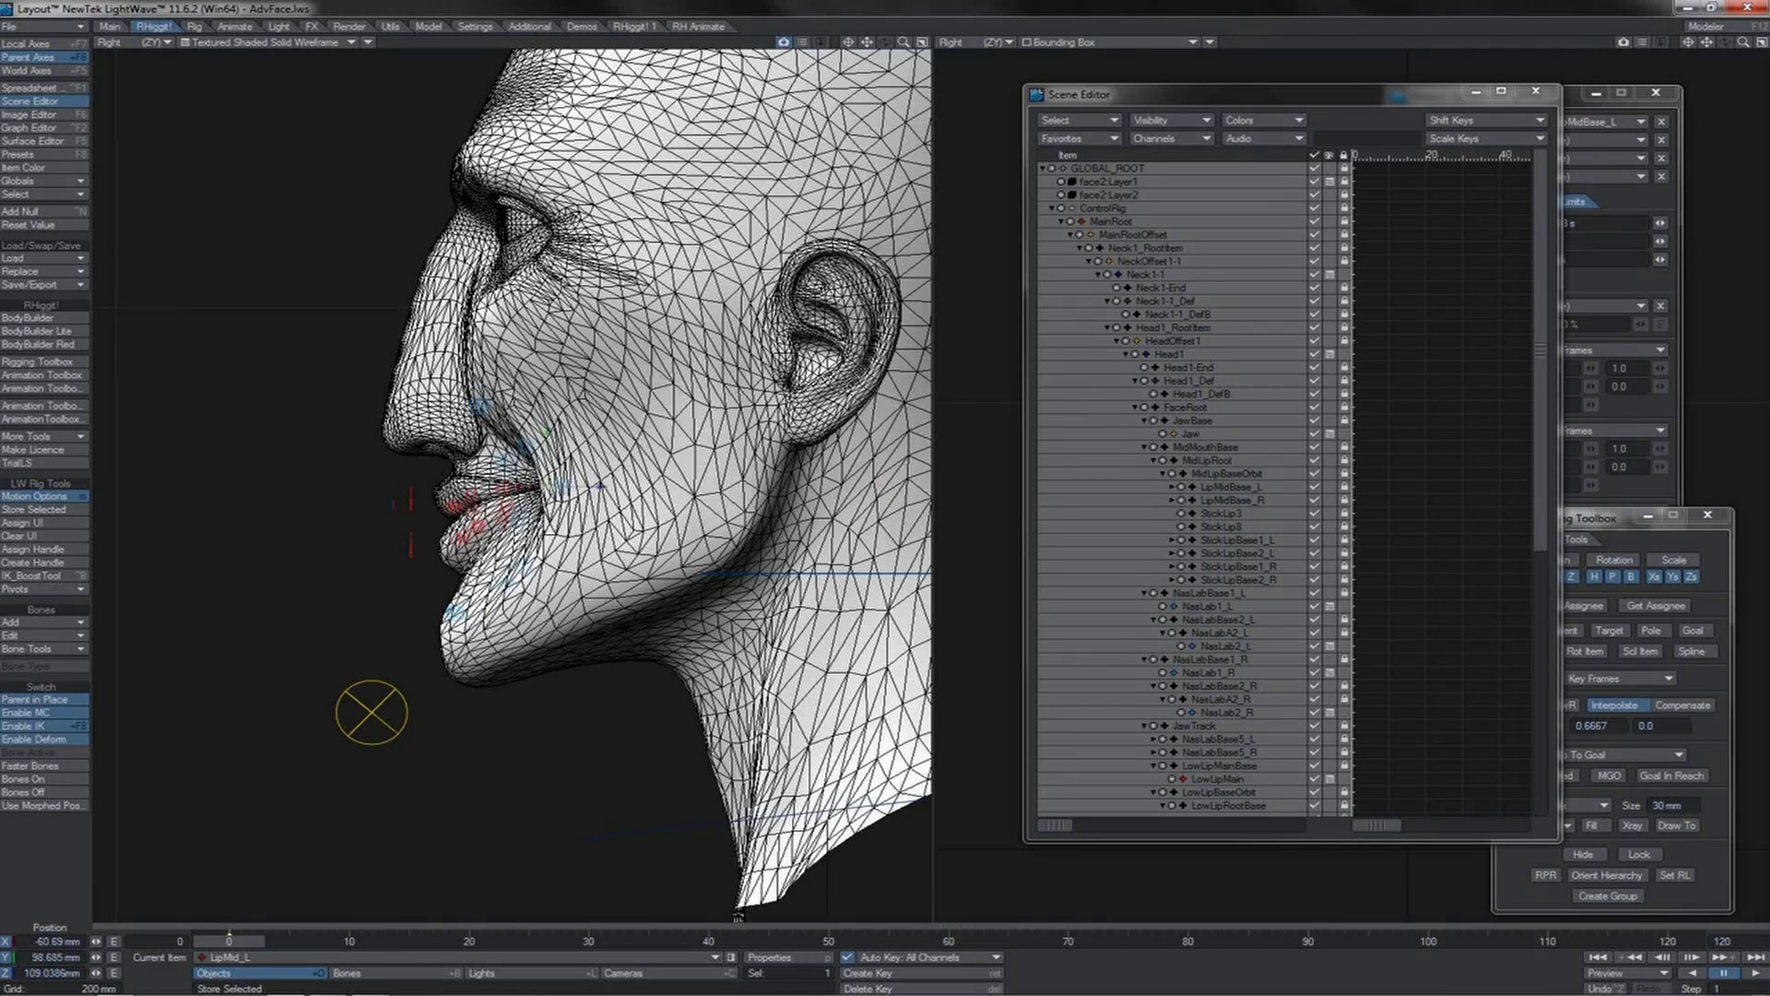
key(ctrl+z)
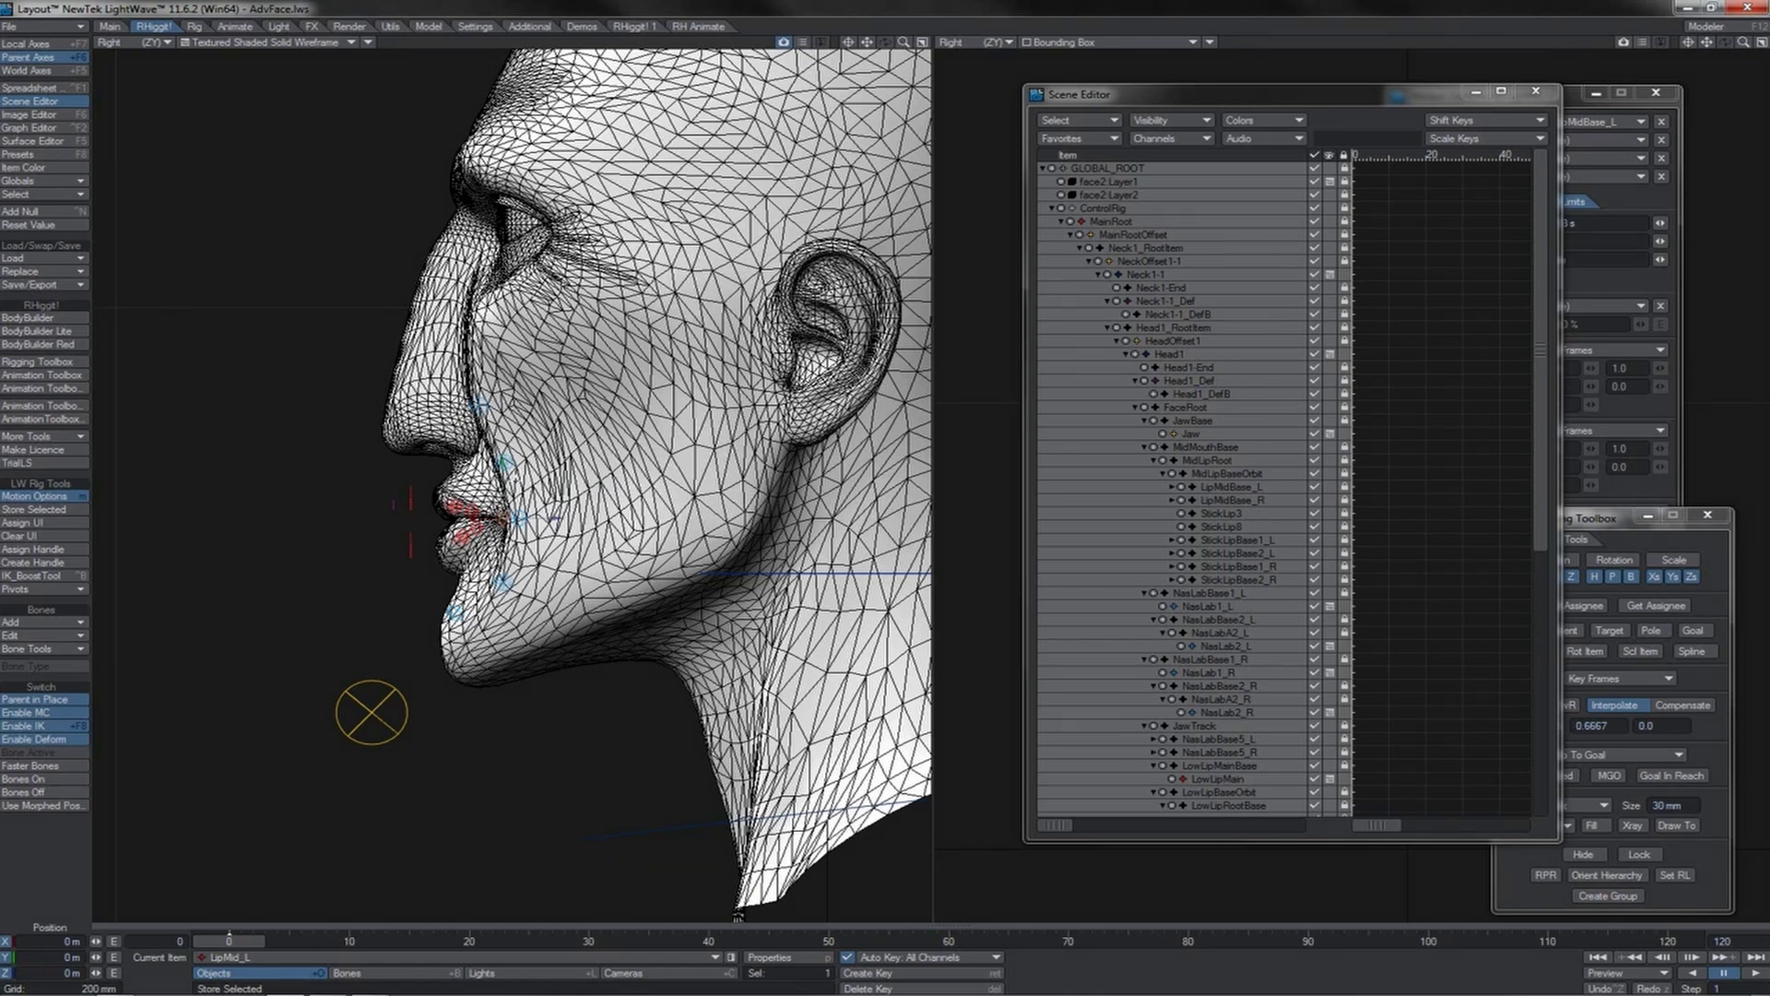
drag(536, 498, 495, 440)
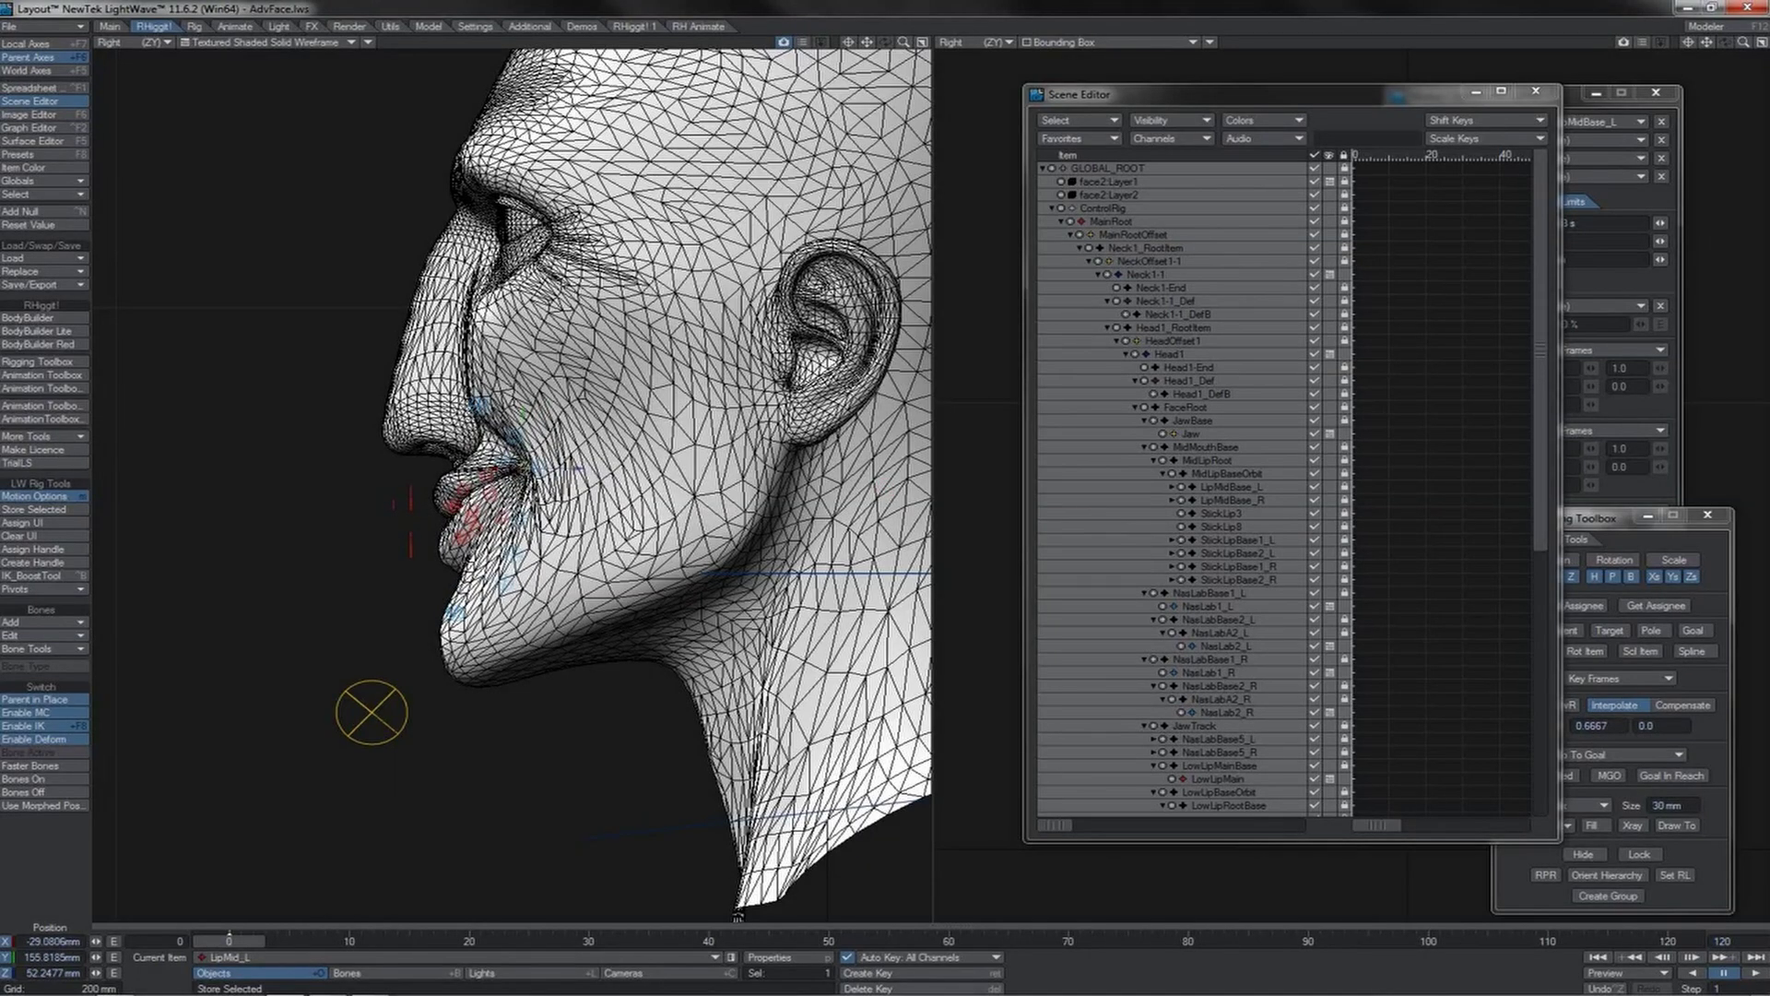
key(ctrl+z)
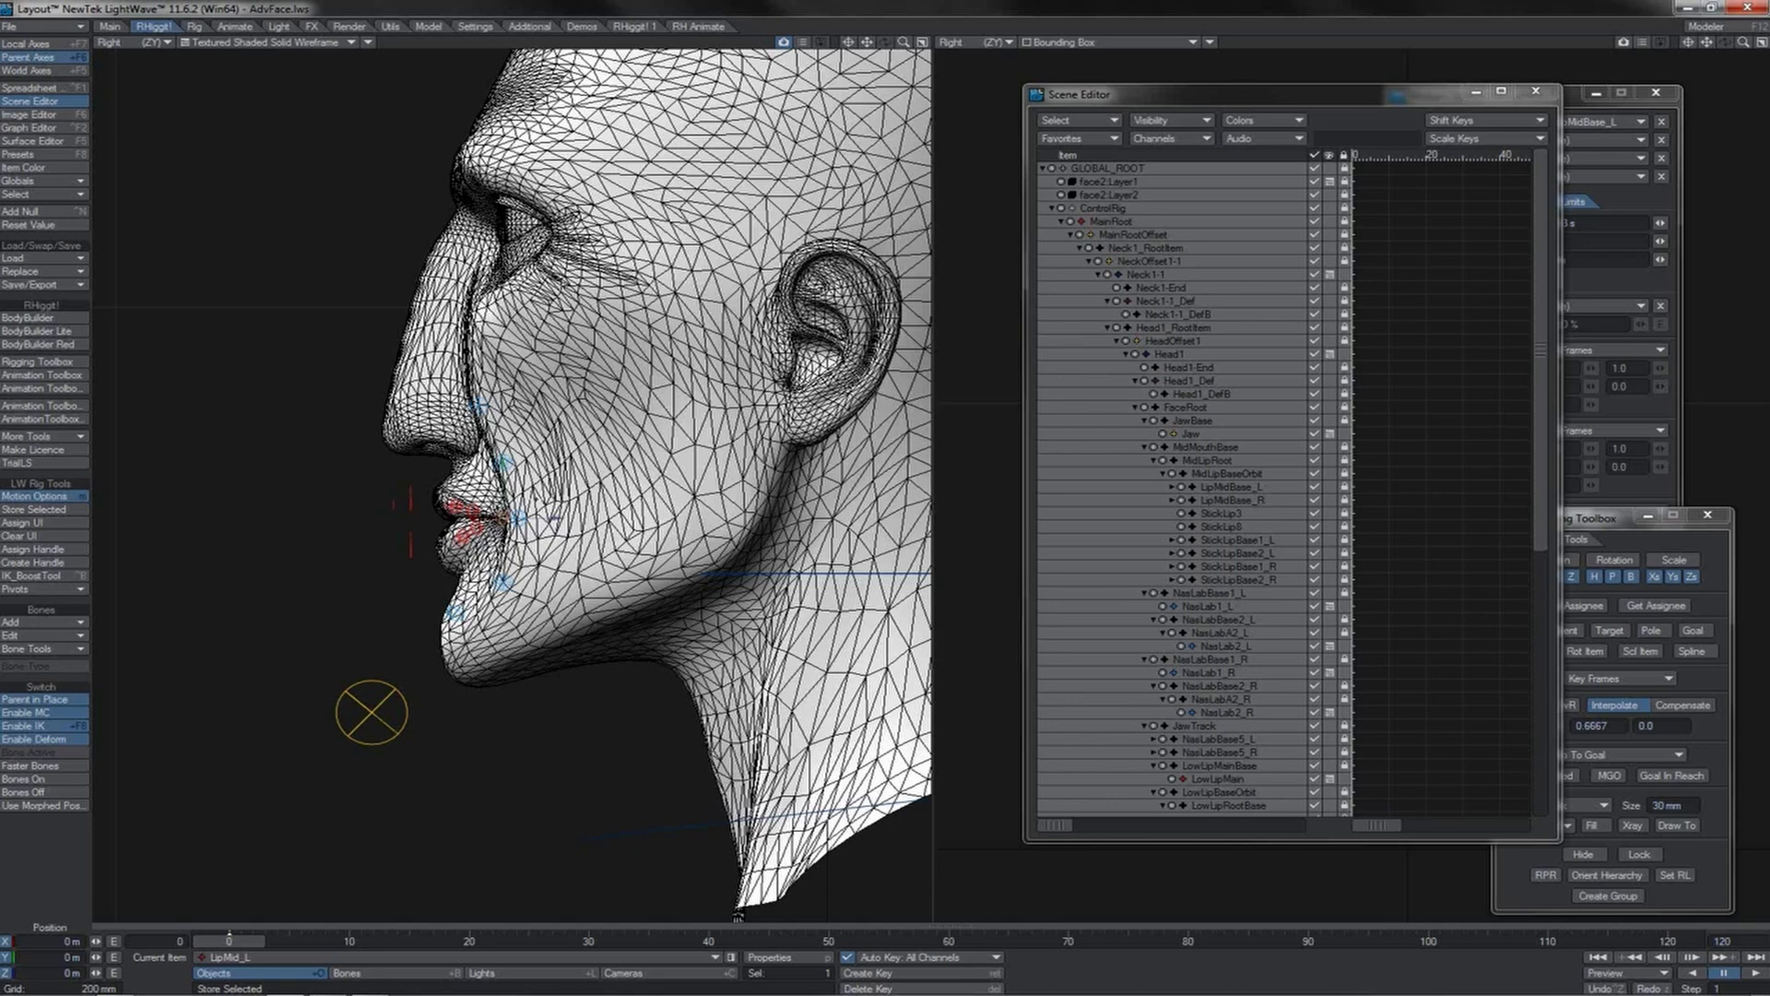
Step: Add a null object named CheekBase
drag(904, 47, 869, 45)
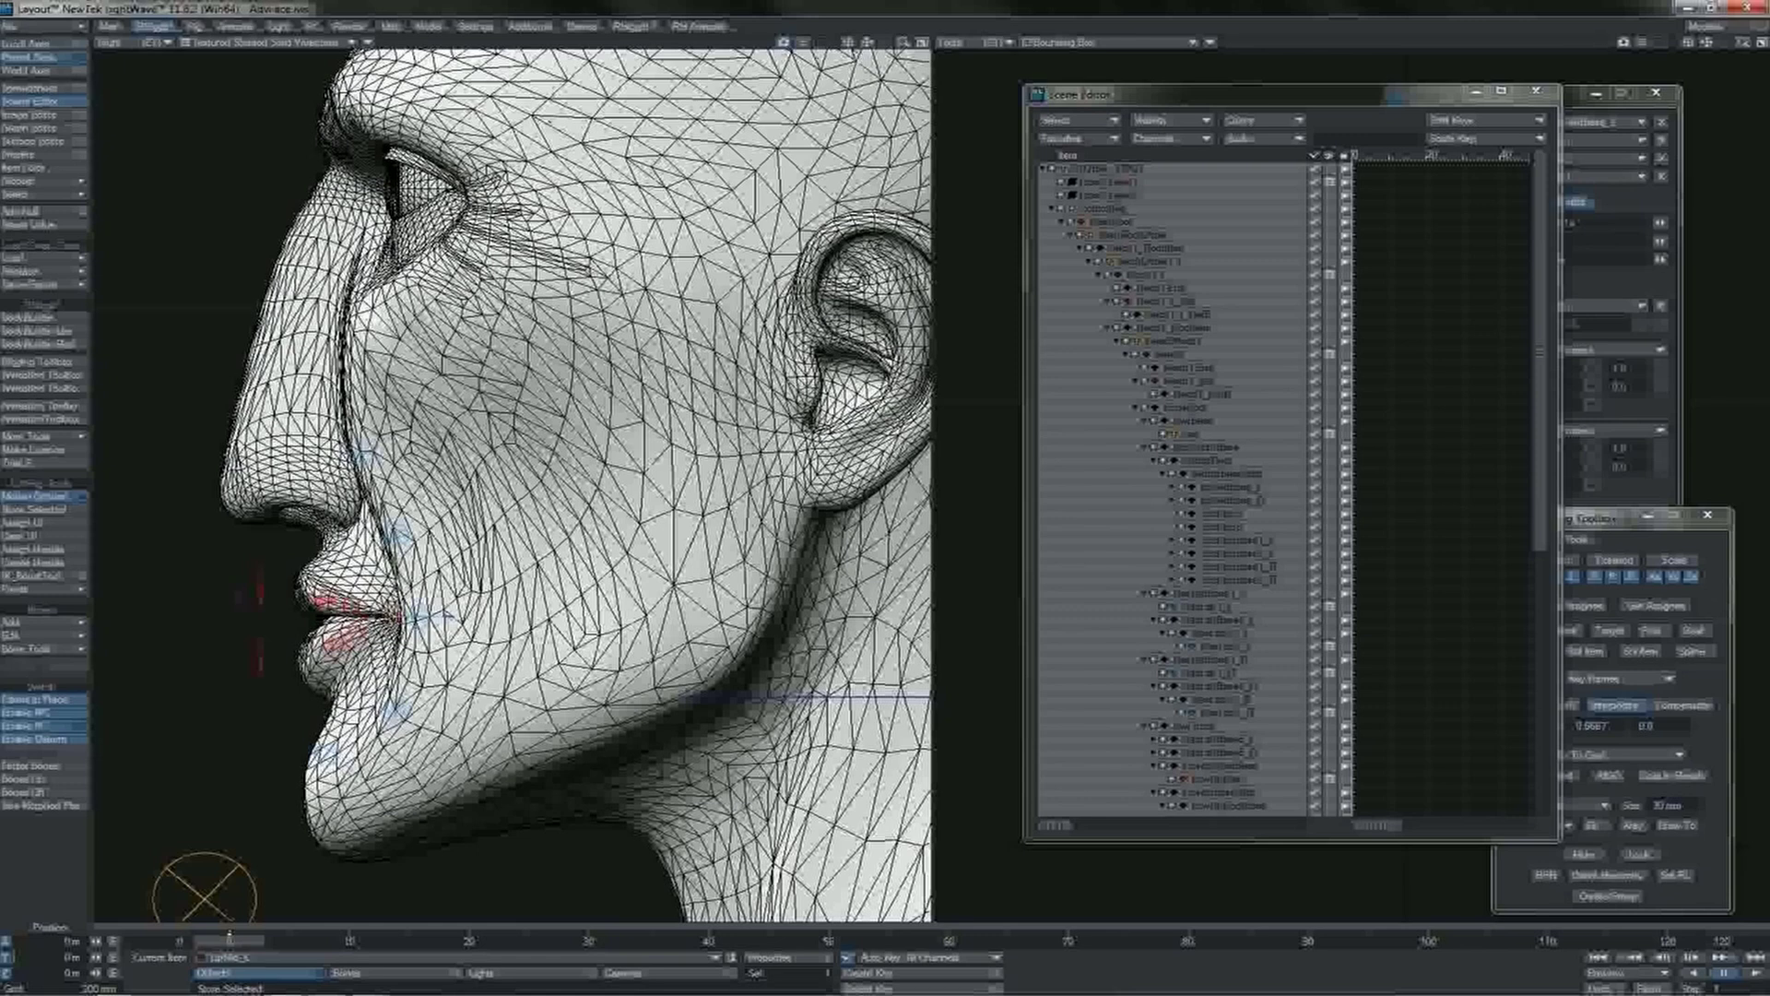
click(61, 213)
text(Stalin)
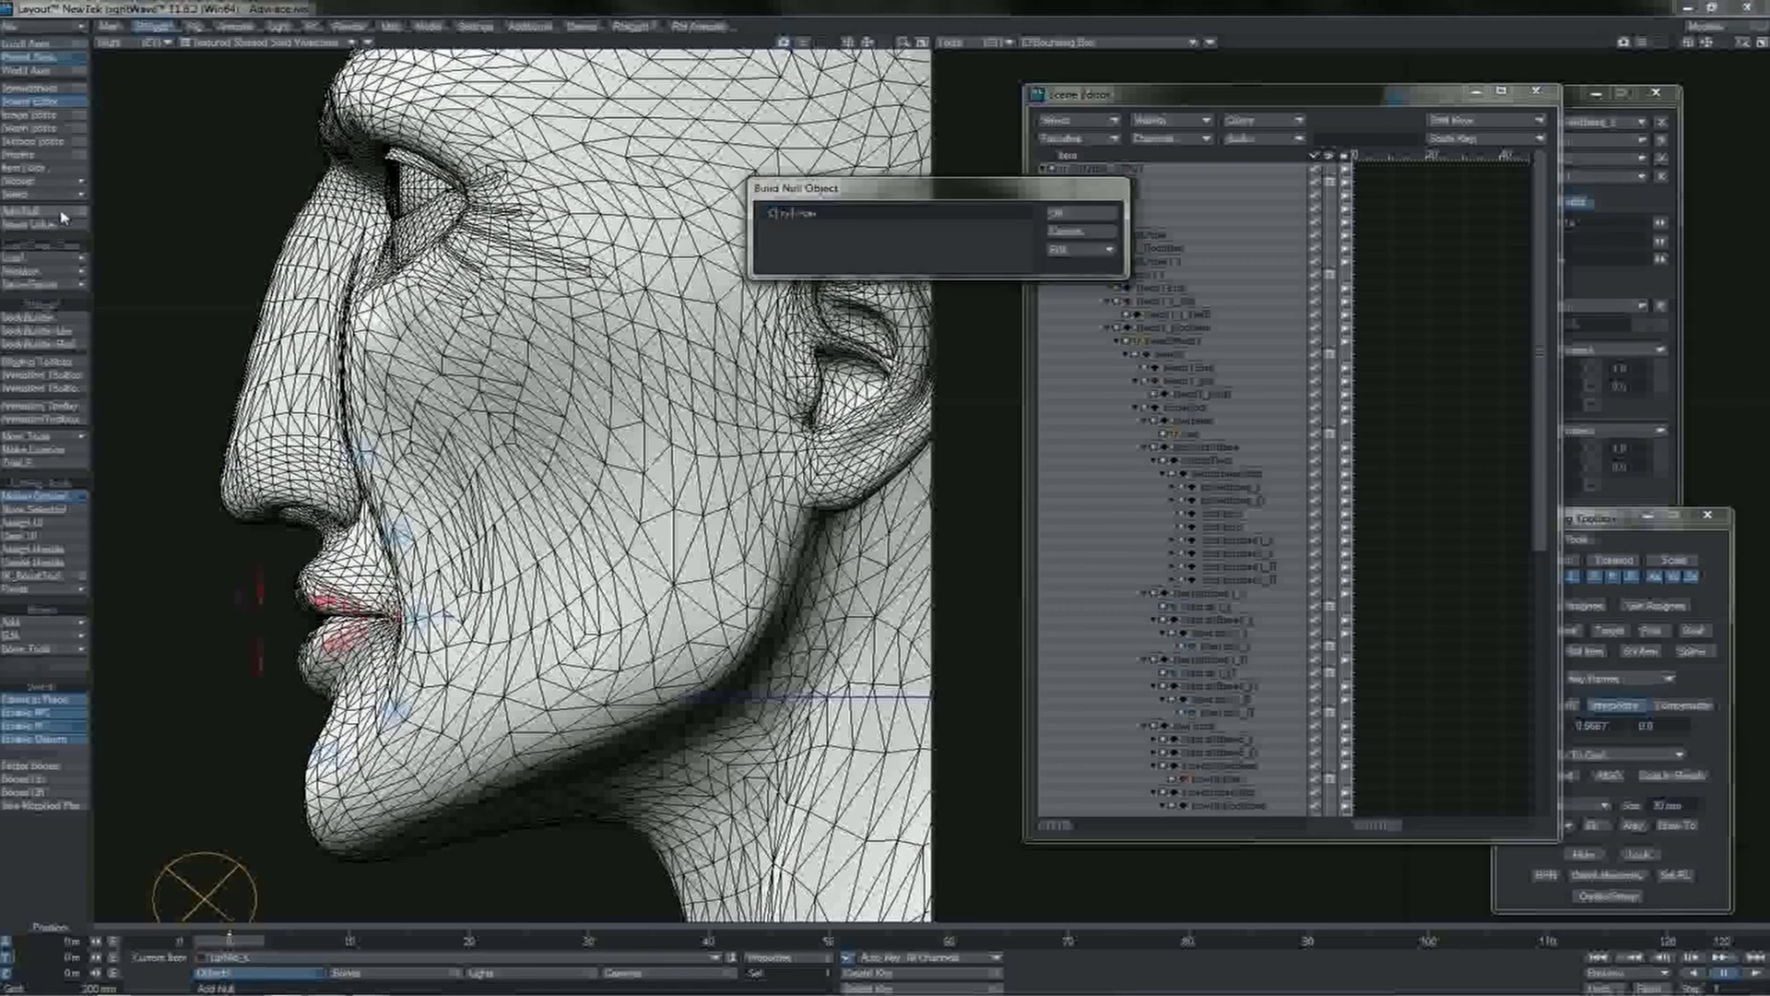
key(Return)
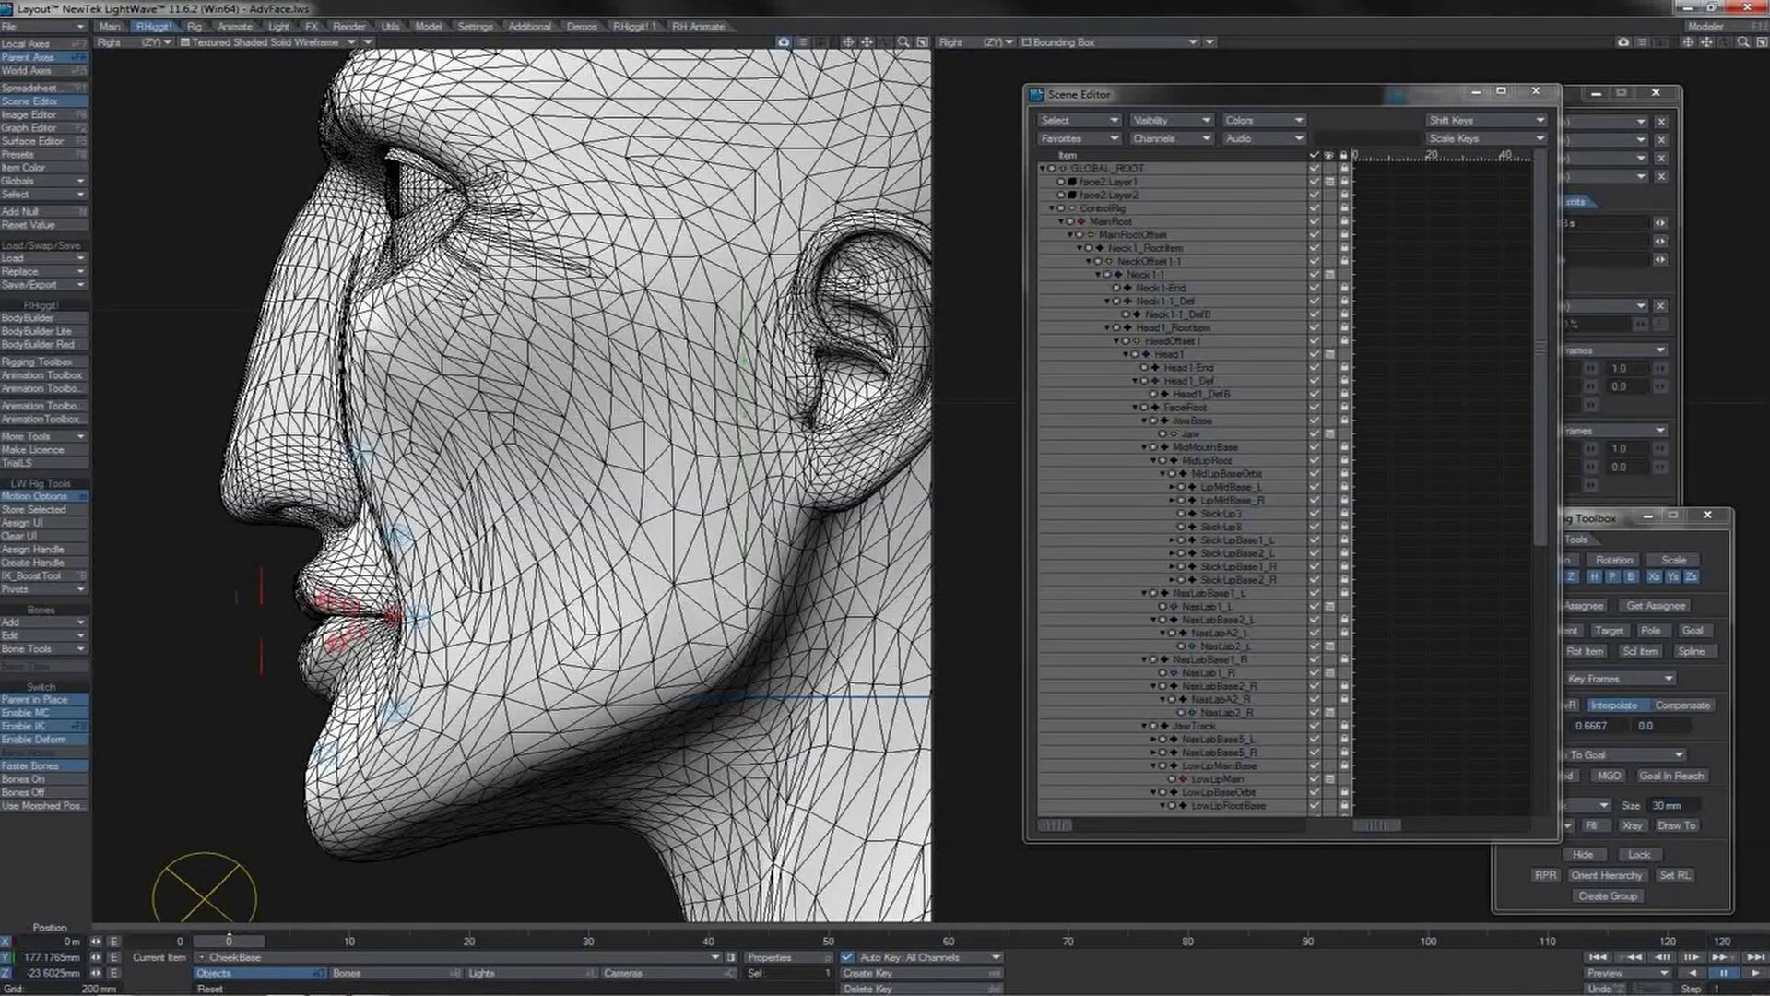
Step: Position the CheekBase null in the side view just in front of the ear, at about Y 180 mm and Z -23 mm
click(466, 881)
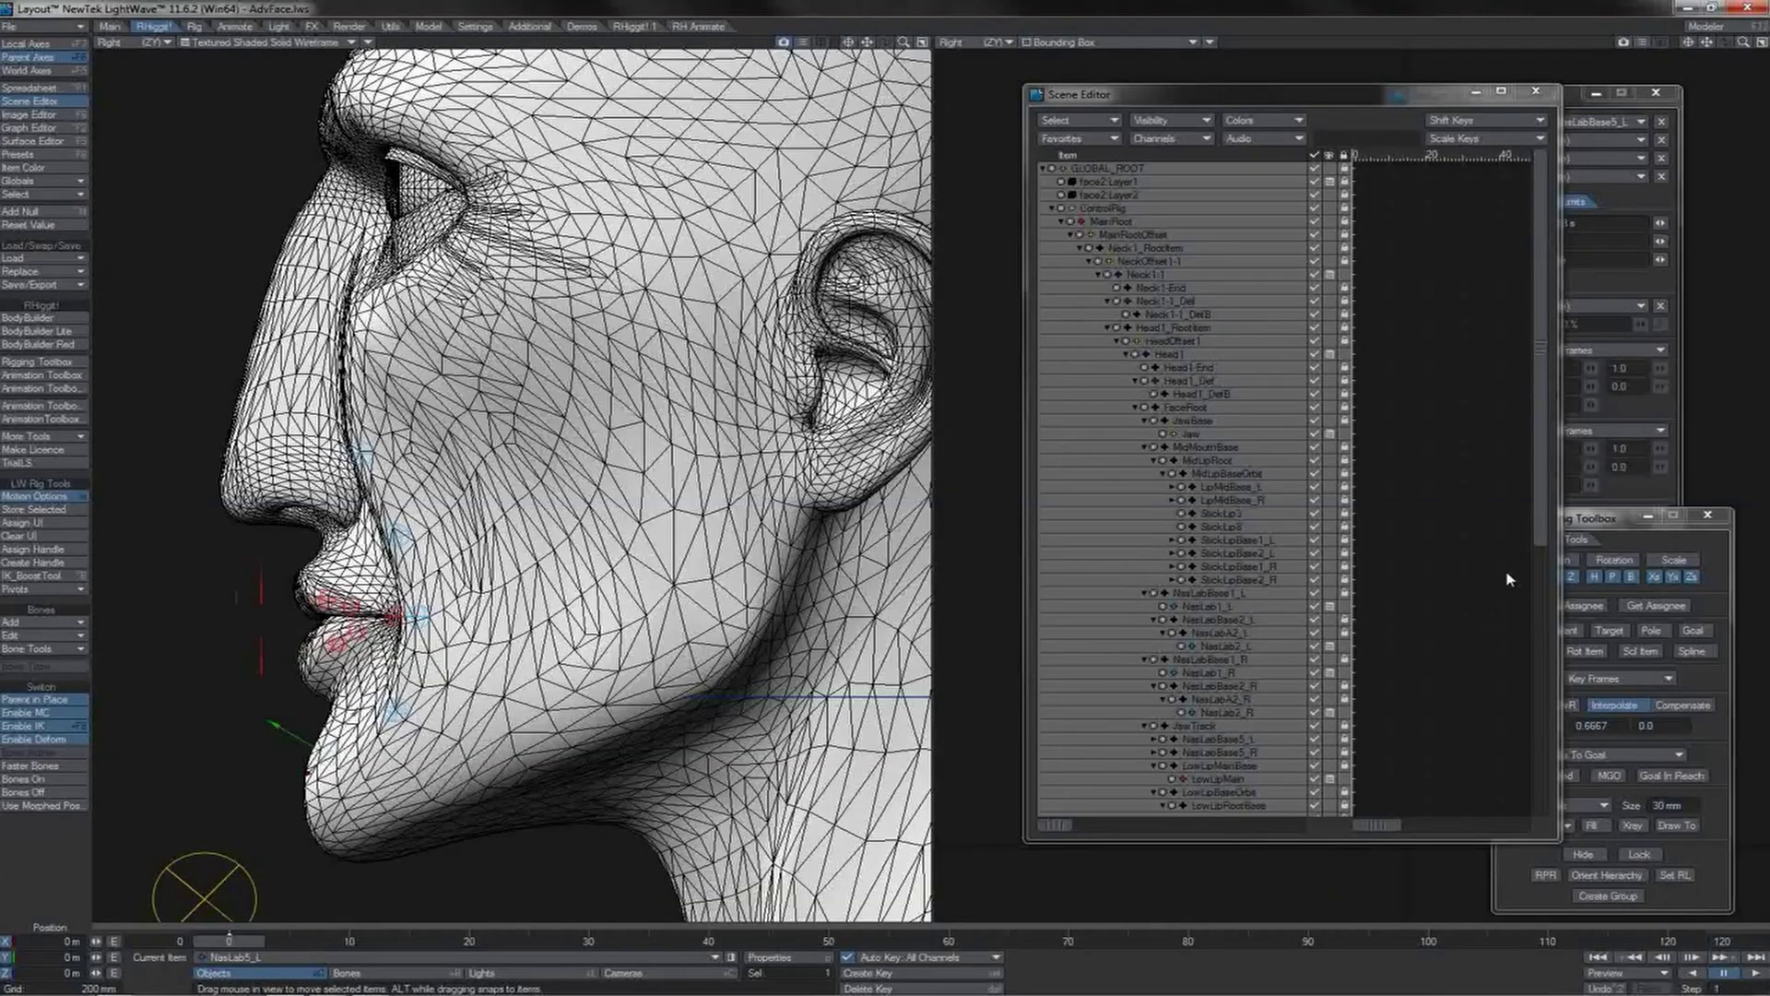
scroll(1513, 572, down, 10)
click(1106, 779)
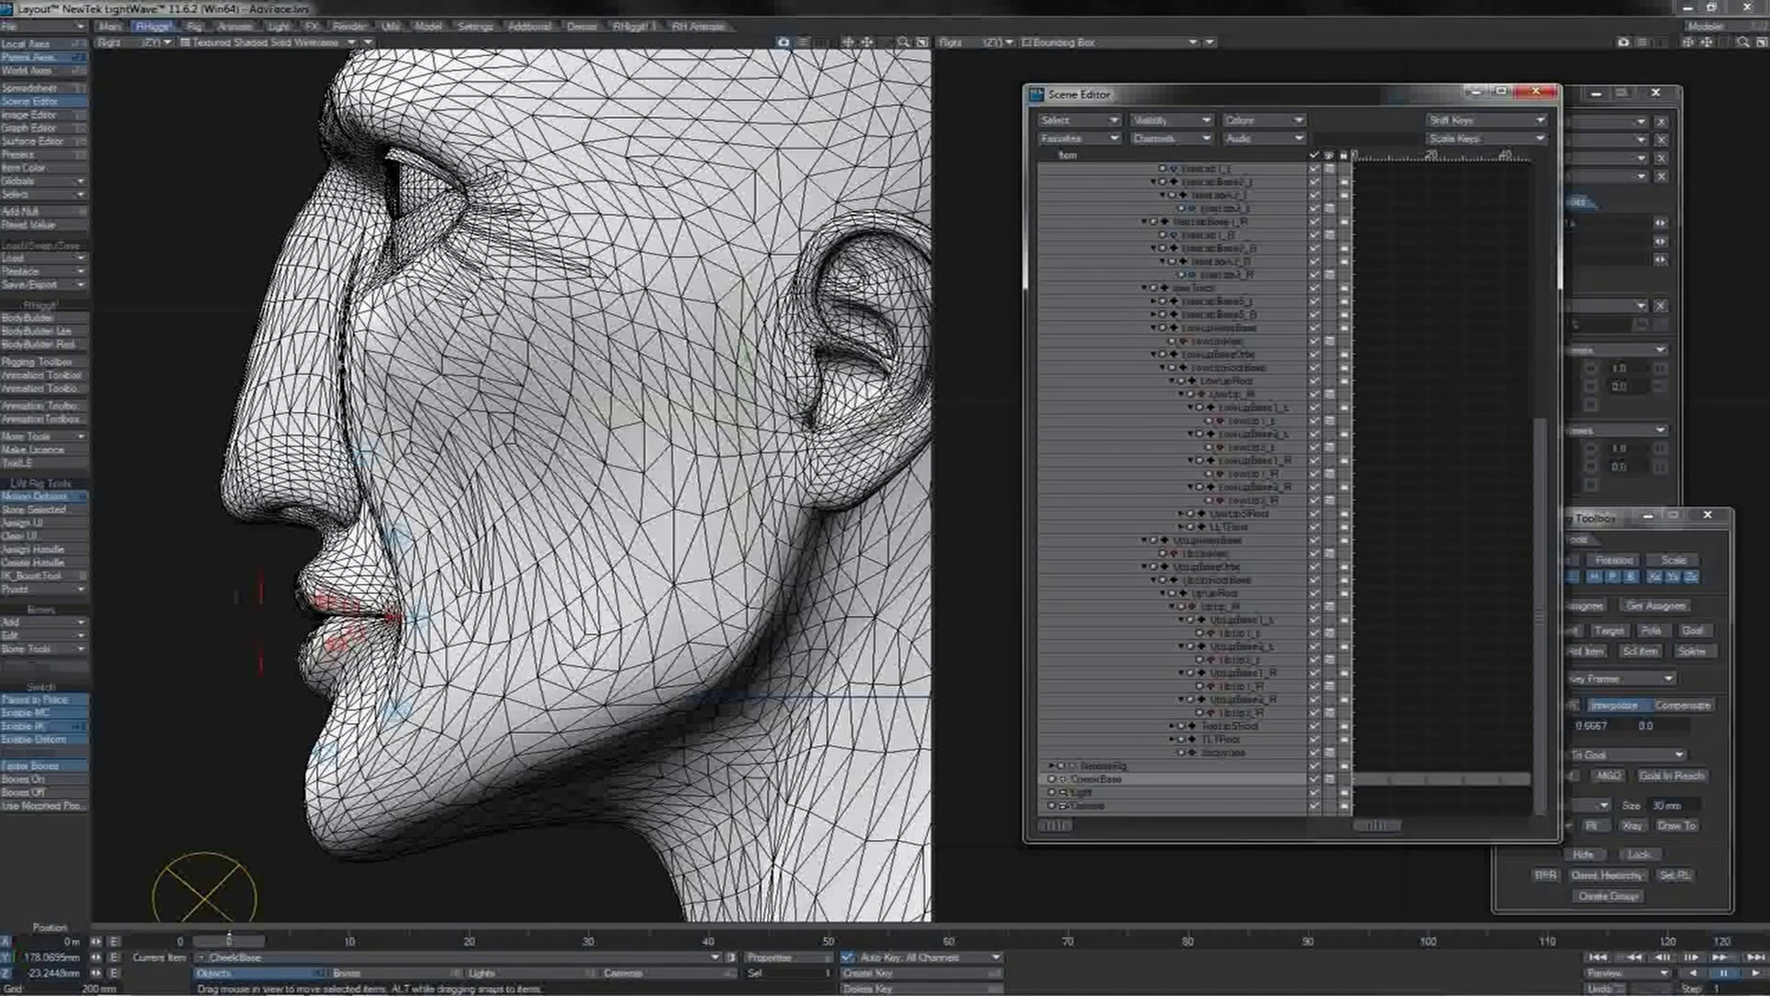
drag(777, 382, 776, 373)
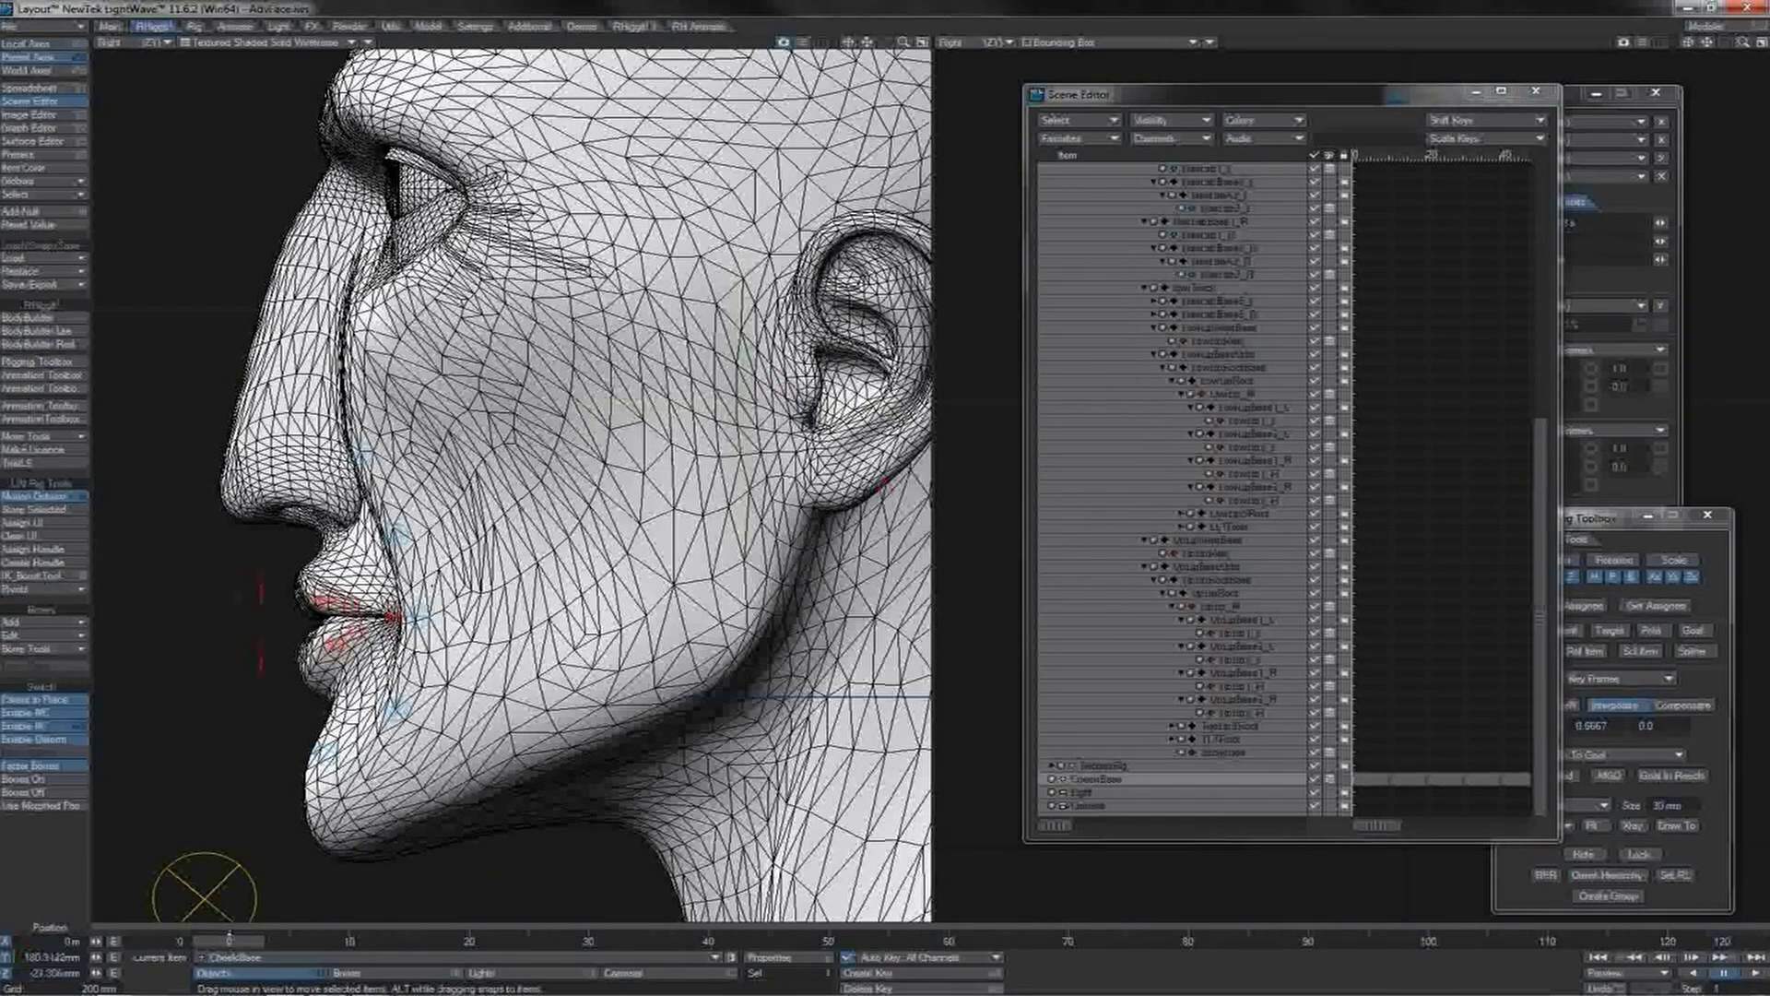
drag(776, 374, 778, 374)
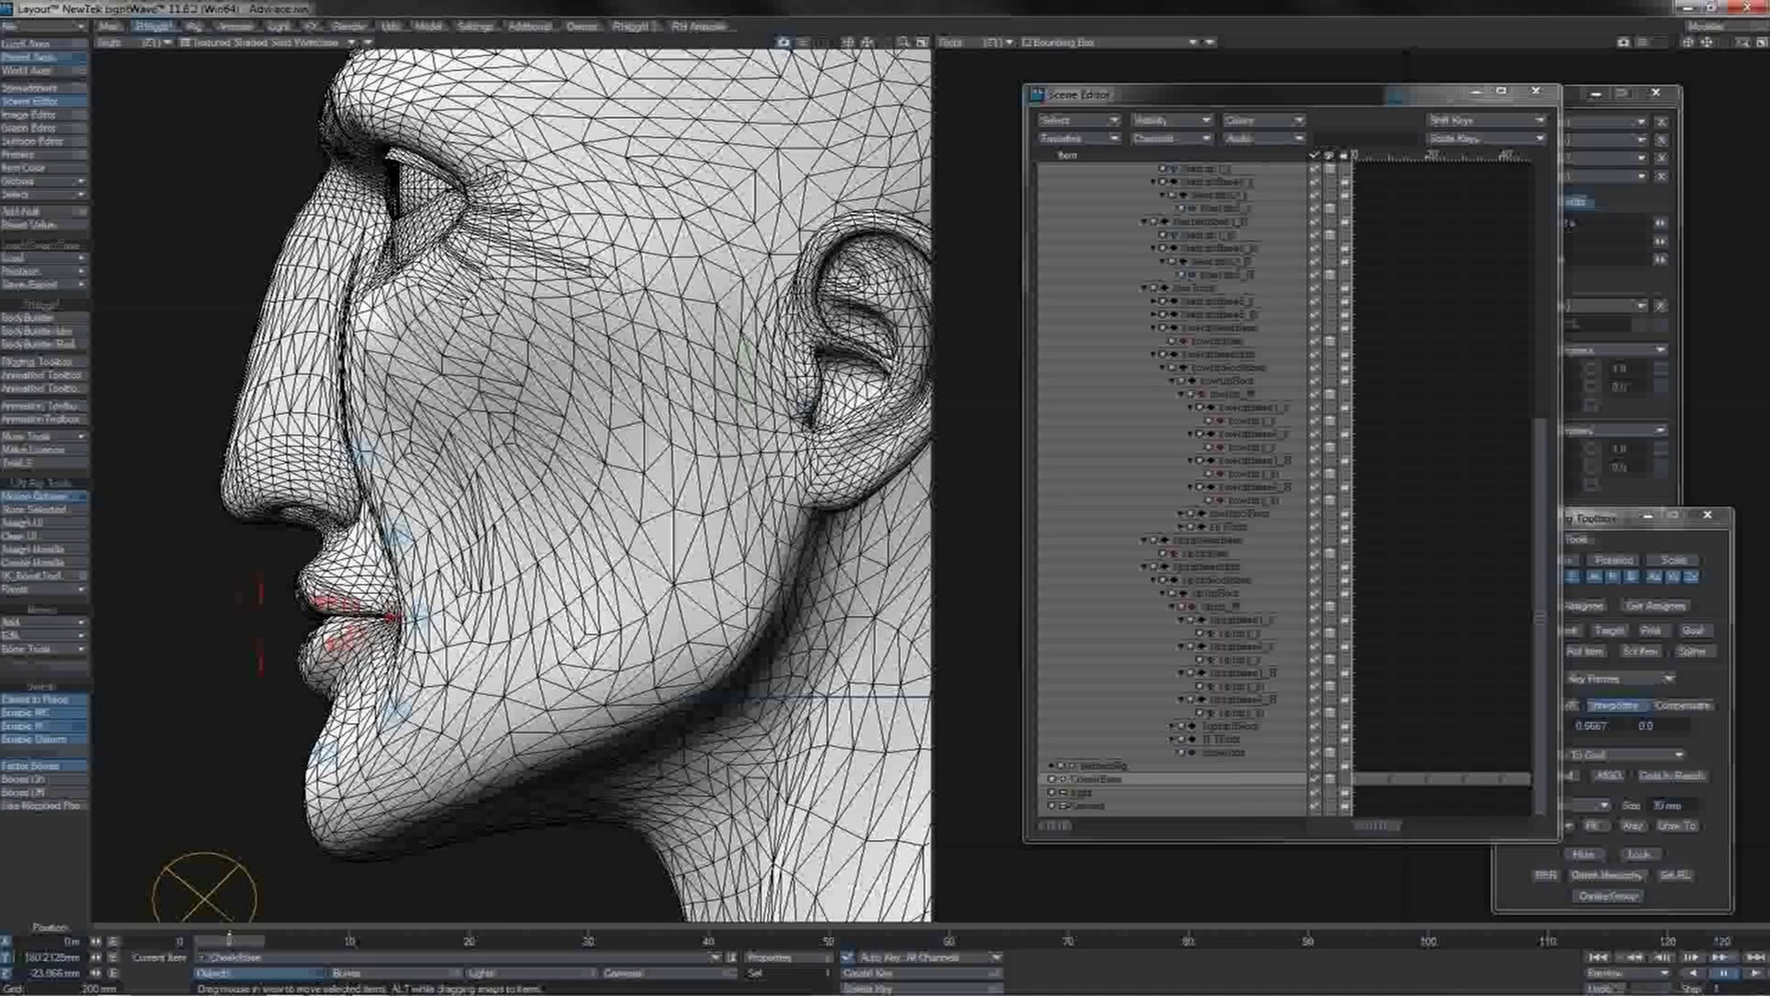
Step: Set the display SubPatch level of face2:Layer1 to 0
drag(1535, 477, 1520, 210)
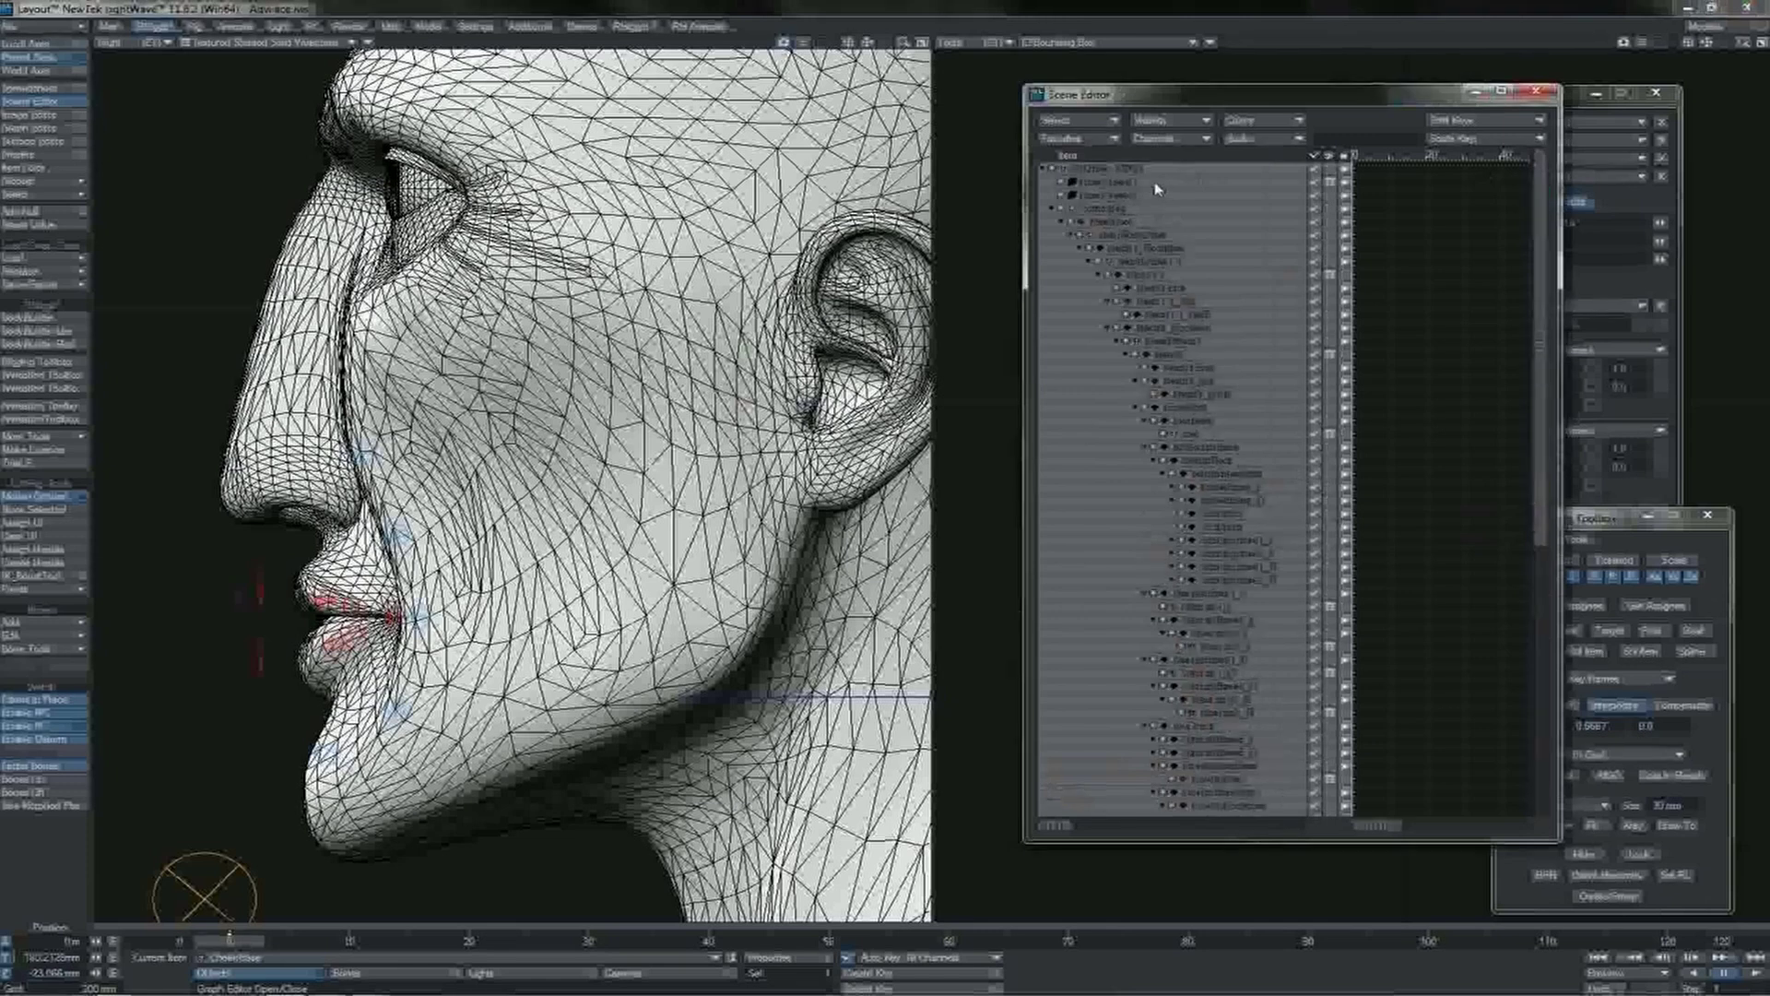
click(1150, 184)
double_click(1152, 184)
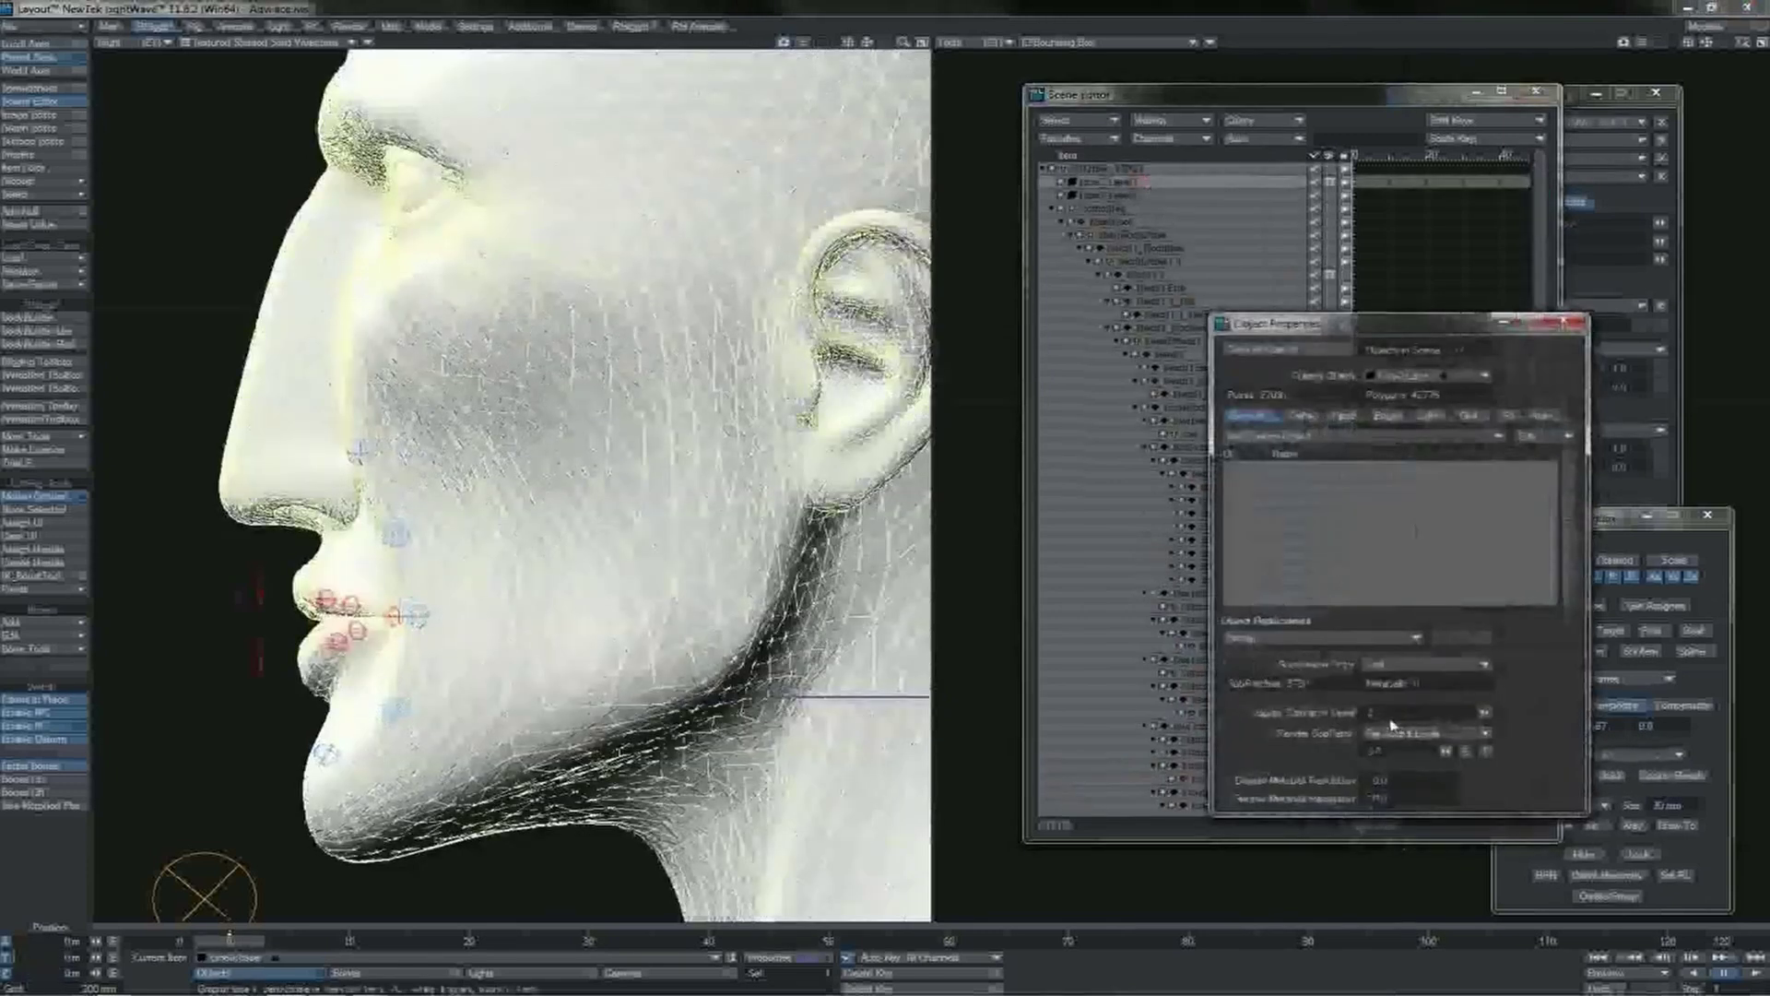
drag(1389, 711, 1361, 713)
text(0)
key(Return)
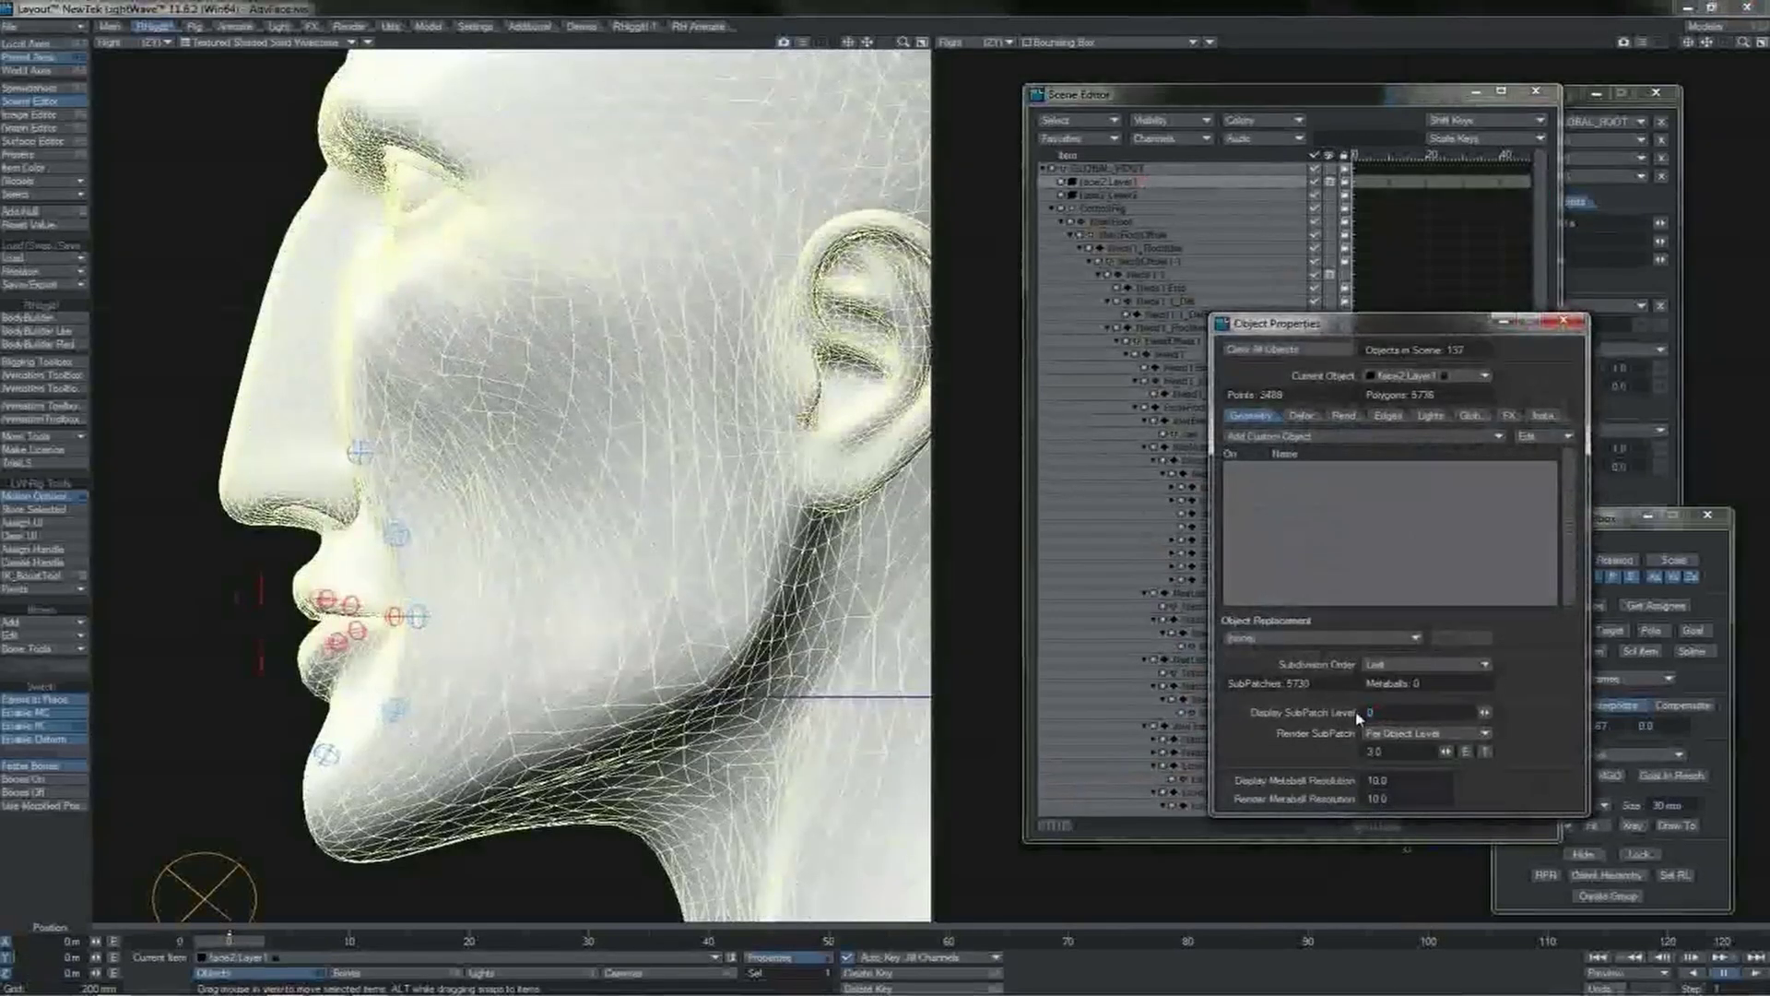
click(1333, 100)
Step: Move CheekBase to about X 61.5 mm, Y 179.5 mm and Z -21.3 mm, near the ear on one side of the head
click(1539, 363)
click(811, 360)
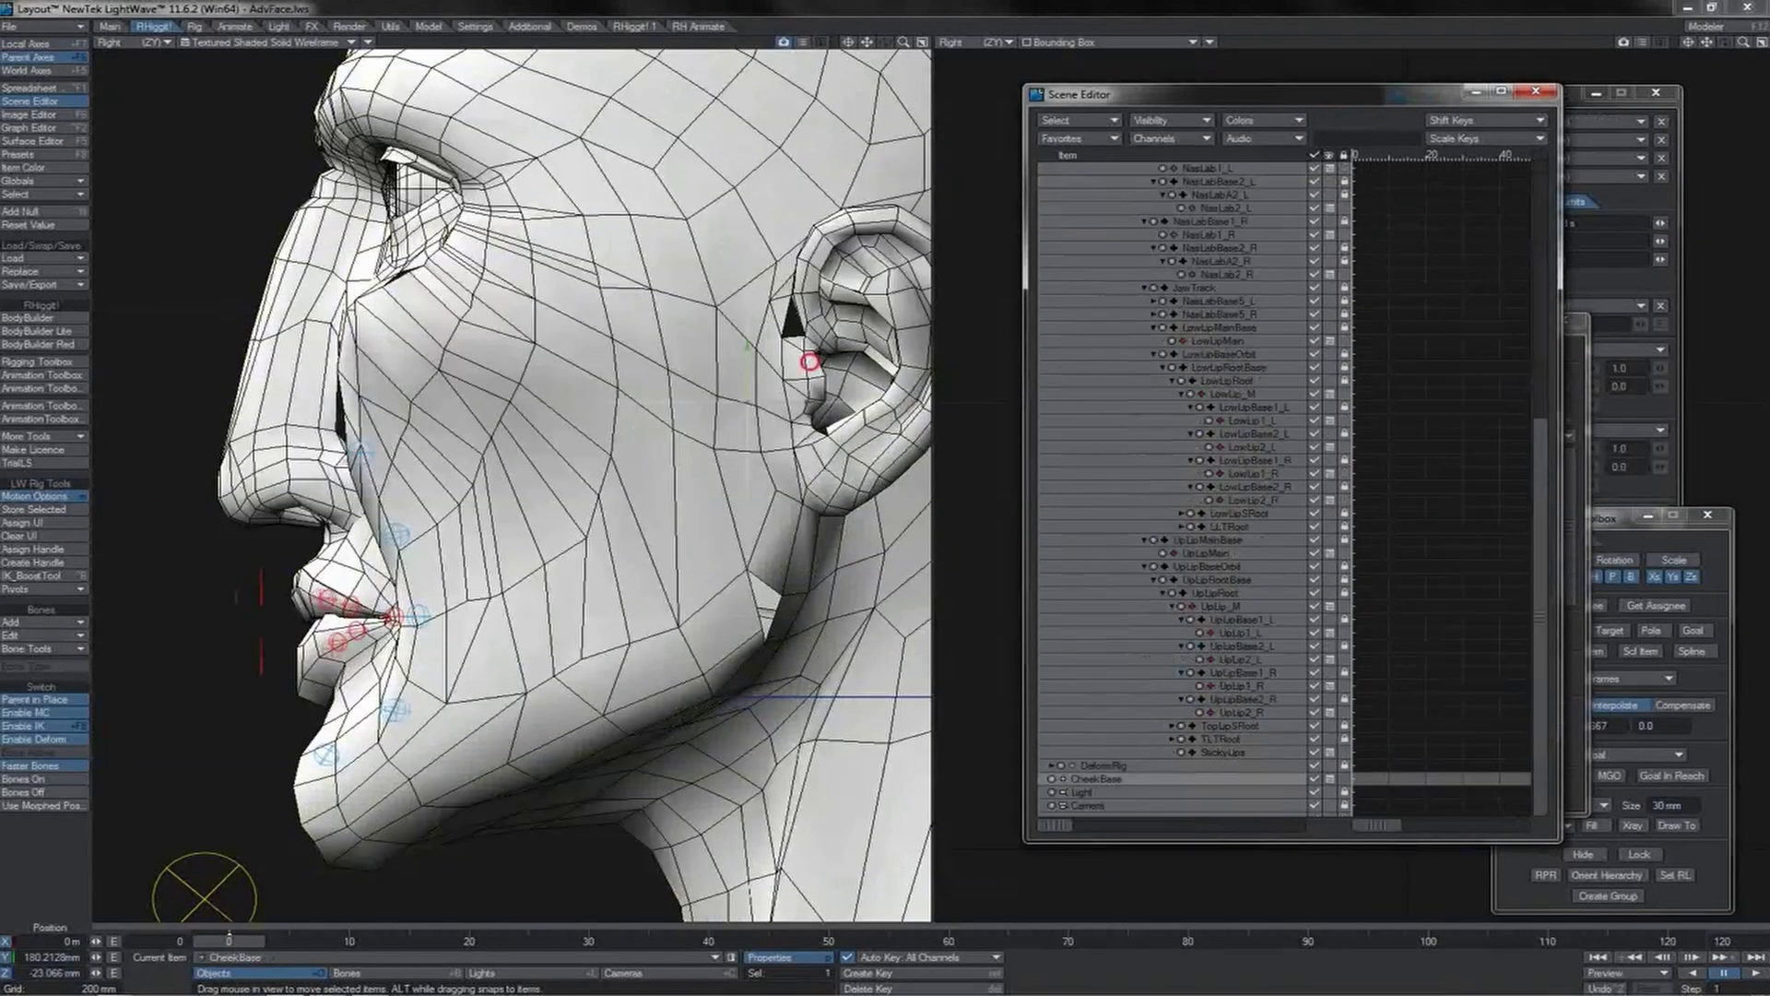
drag(750, 404, 756, 406)
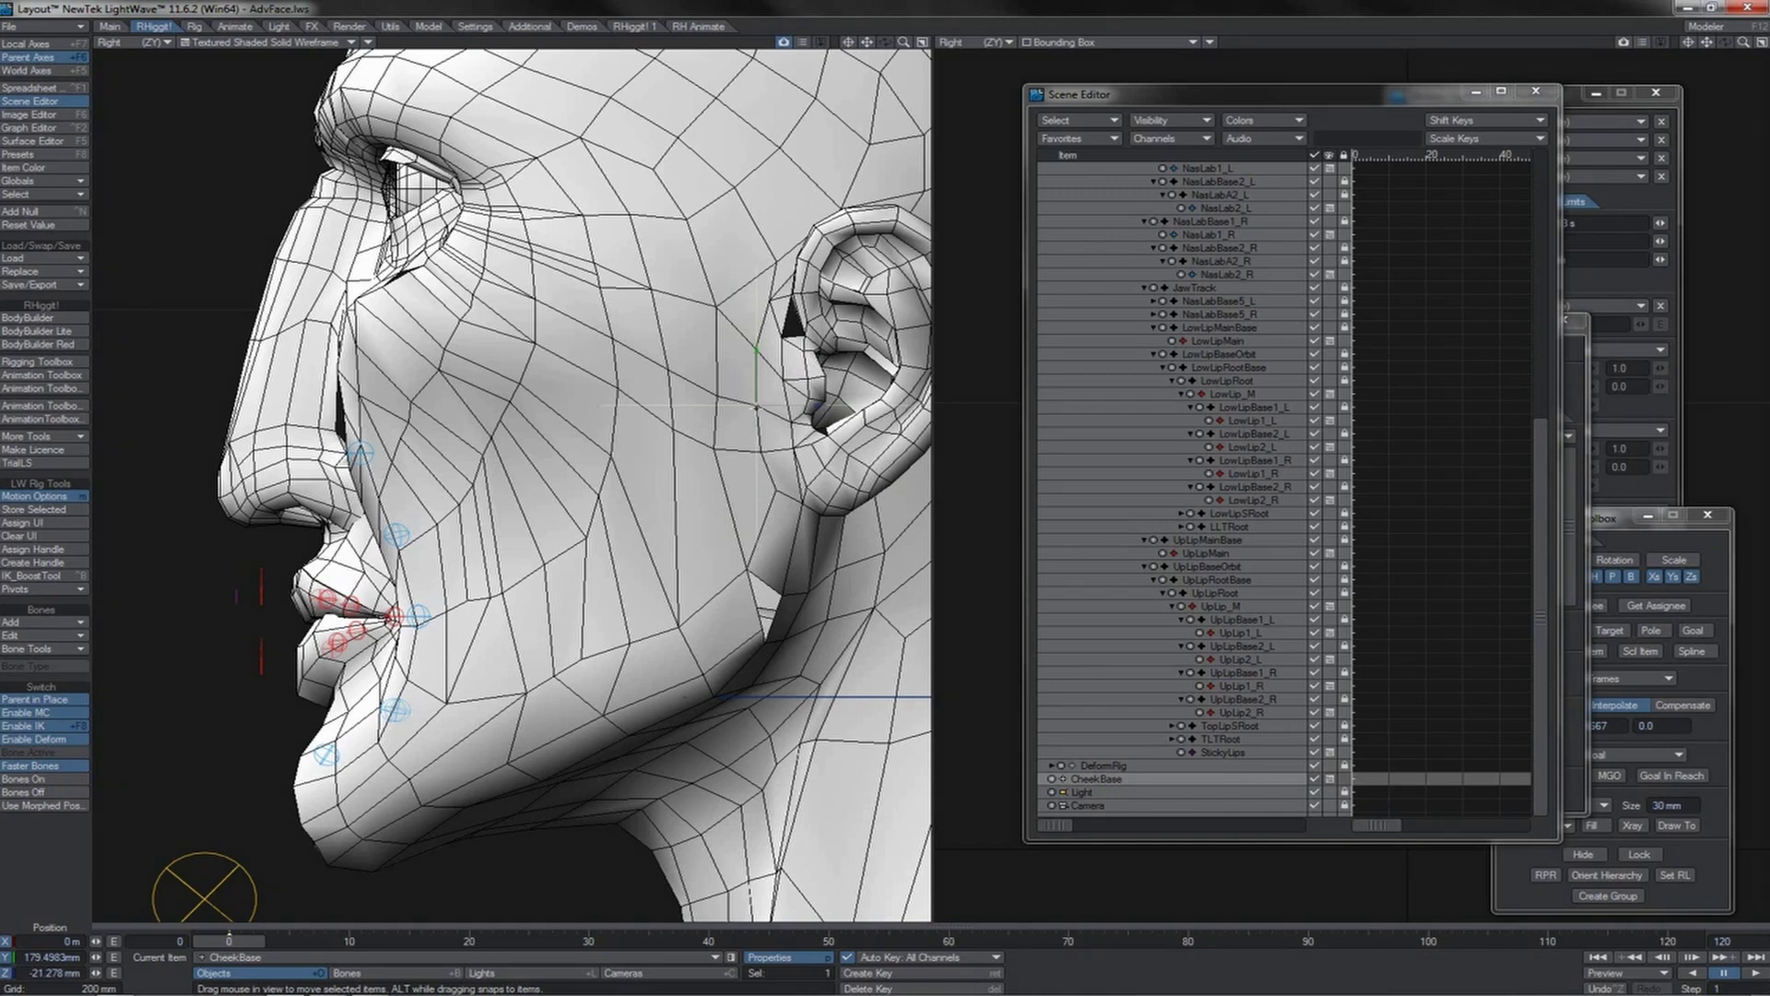
key(1)
drag(569, 405, 867, 407)
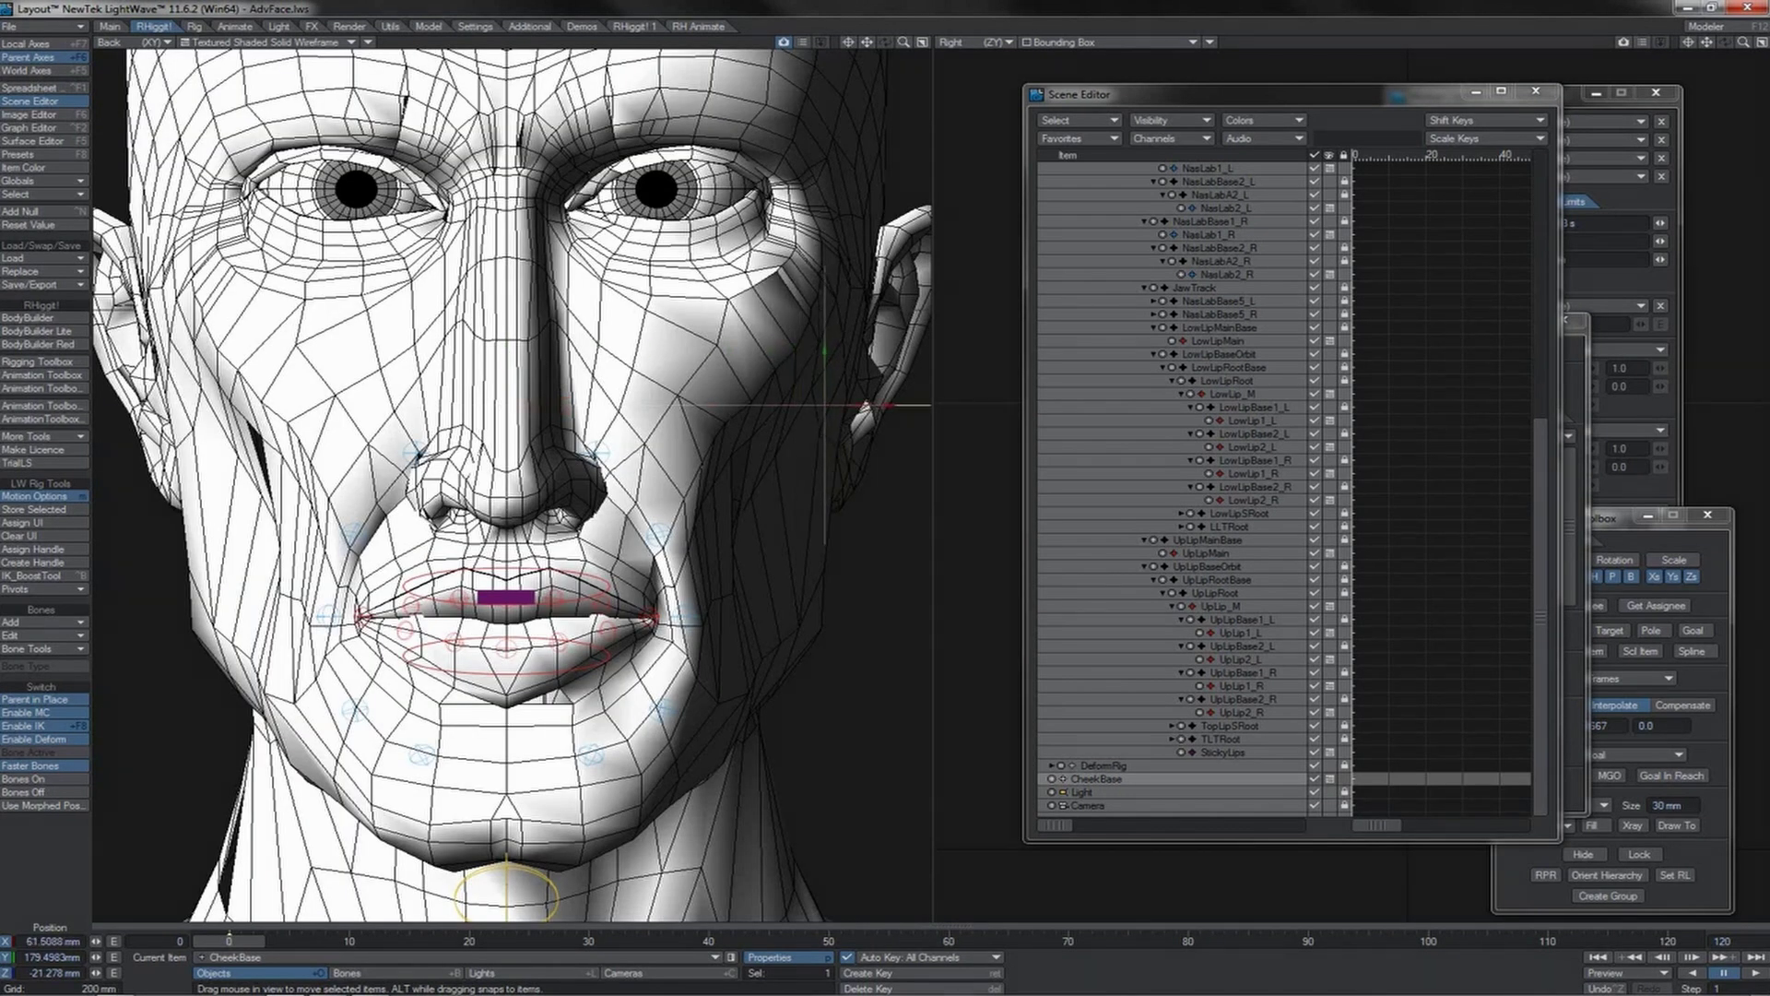
Step: Fine-tune CheekBase along X to about 58 mm, checking its placement against the head in perspective
key(4)
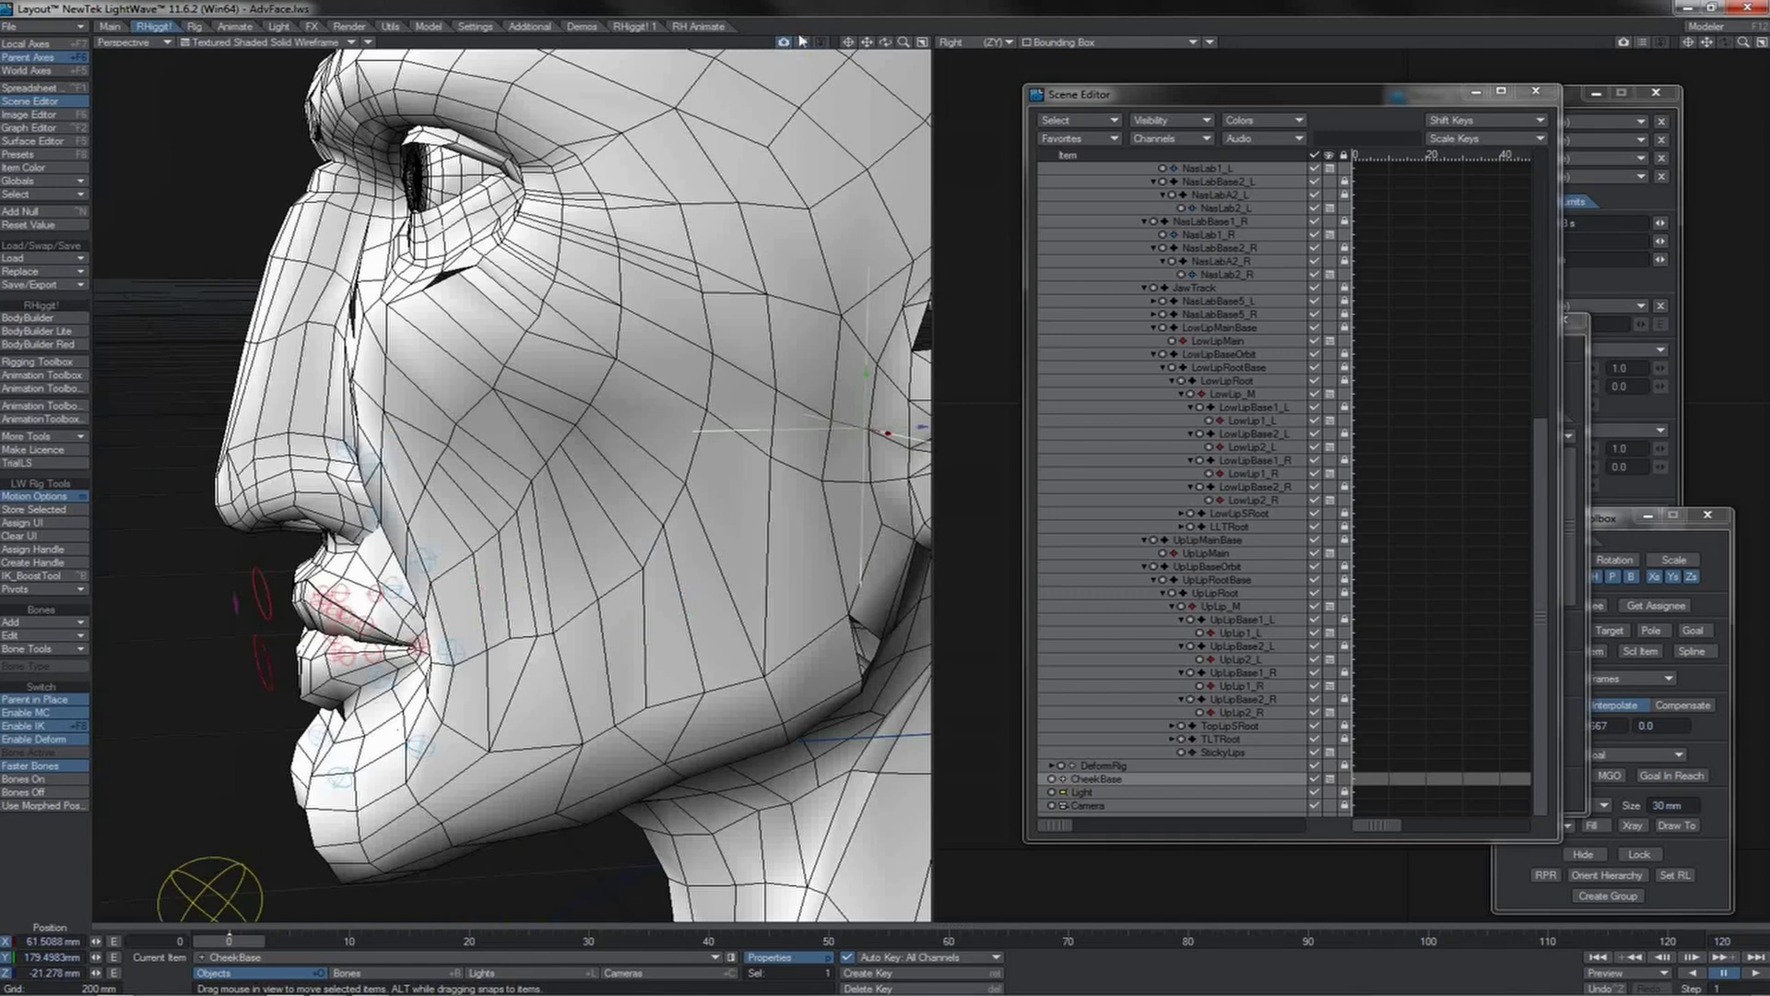
drag(887, 46, 959, 46)
drag(431, 328, 428, 329)
drag(888, 42, 774, 42)
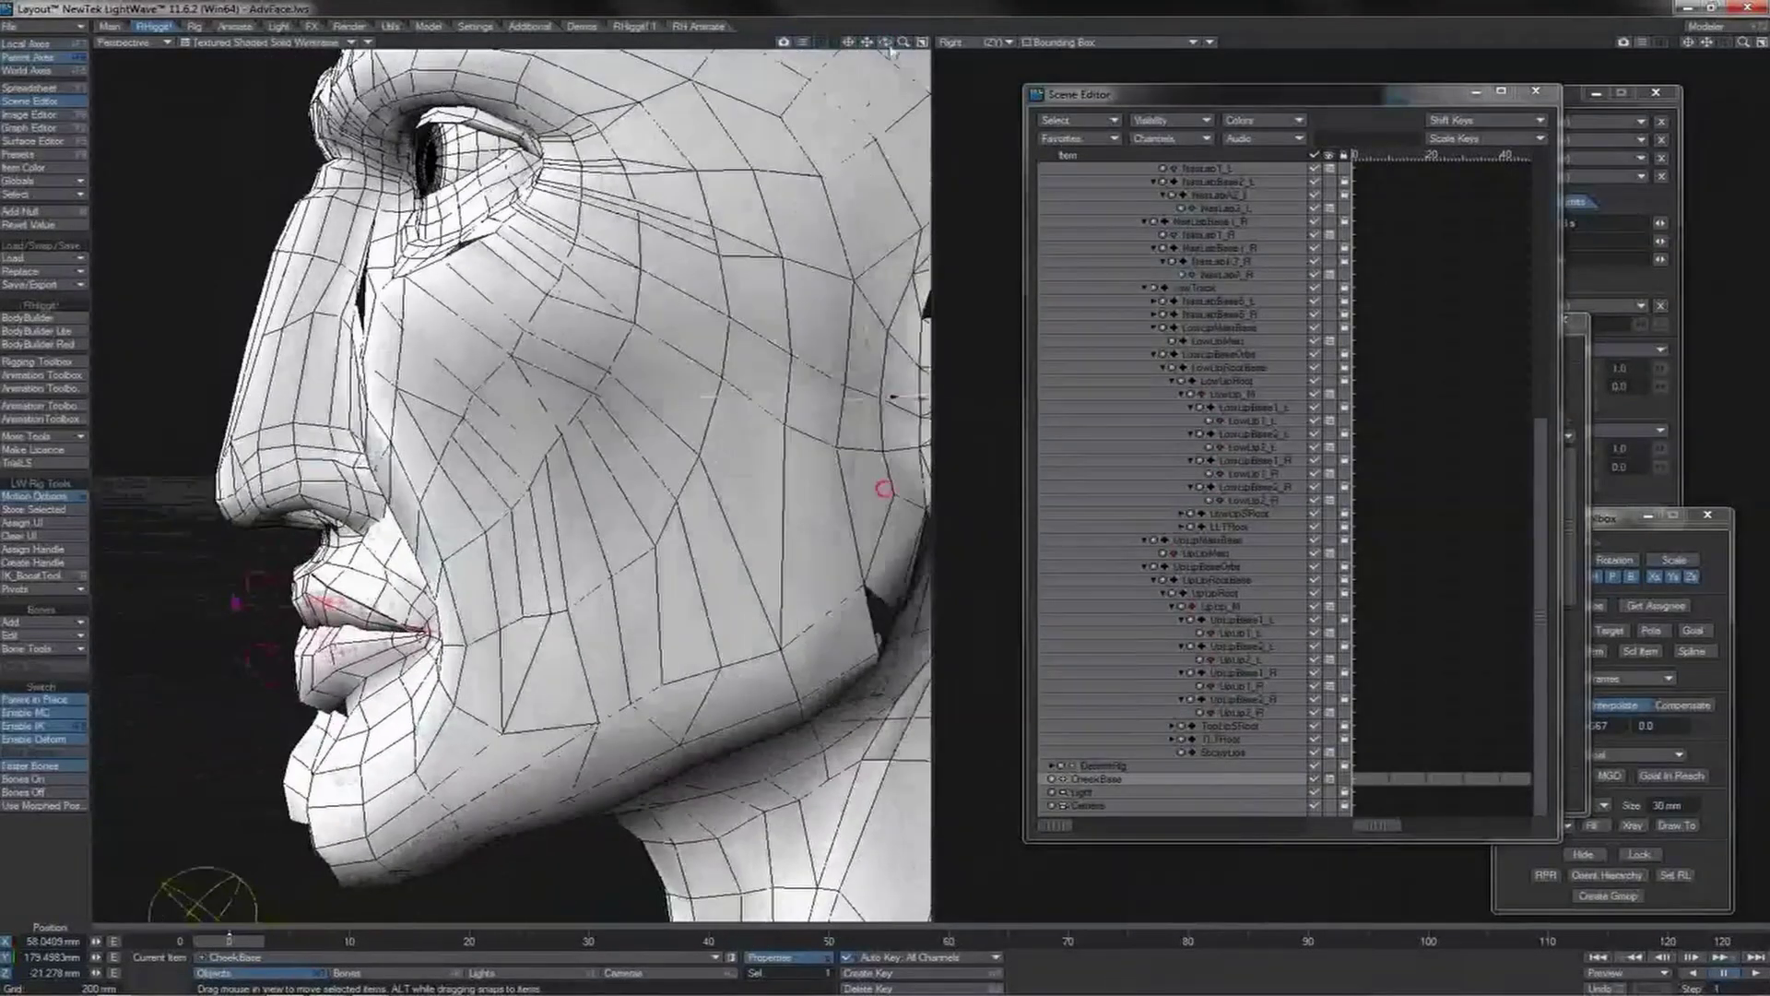
Step: Add a second null object named CheekMid
key(3)
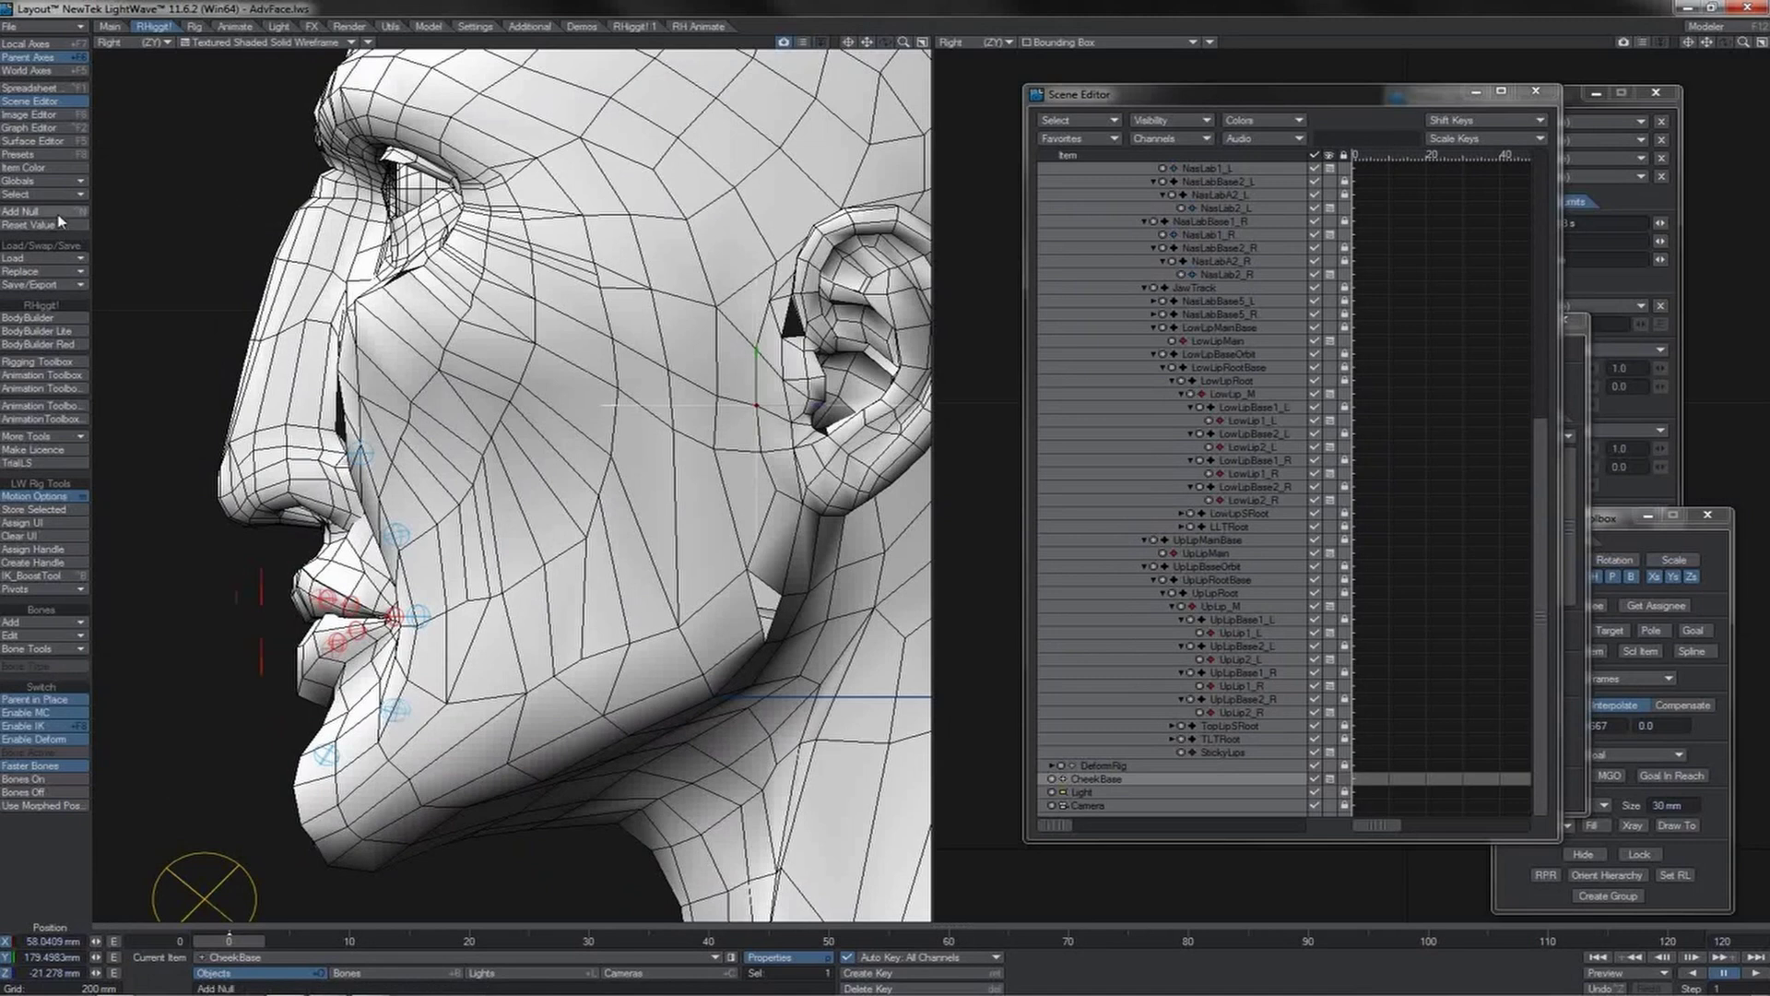
click(57, 216)
text(CheekMid)
key(Return)
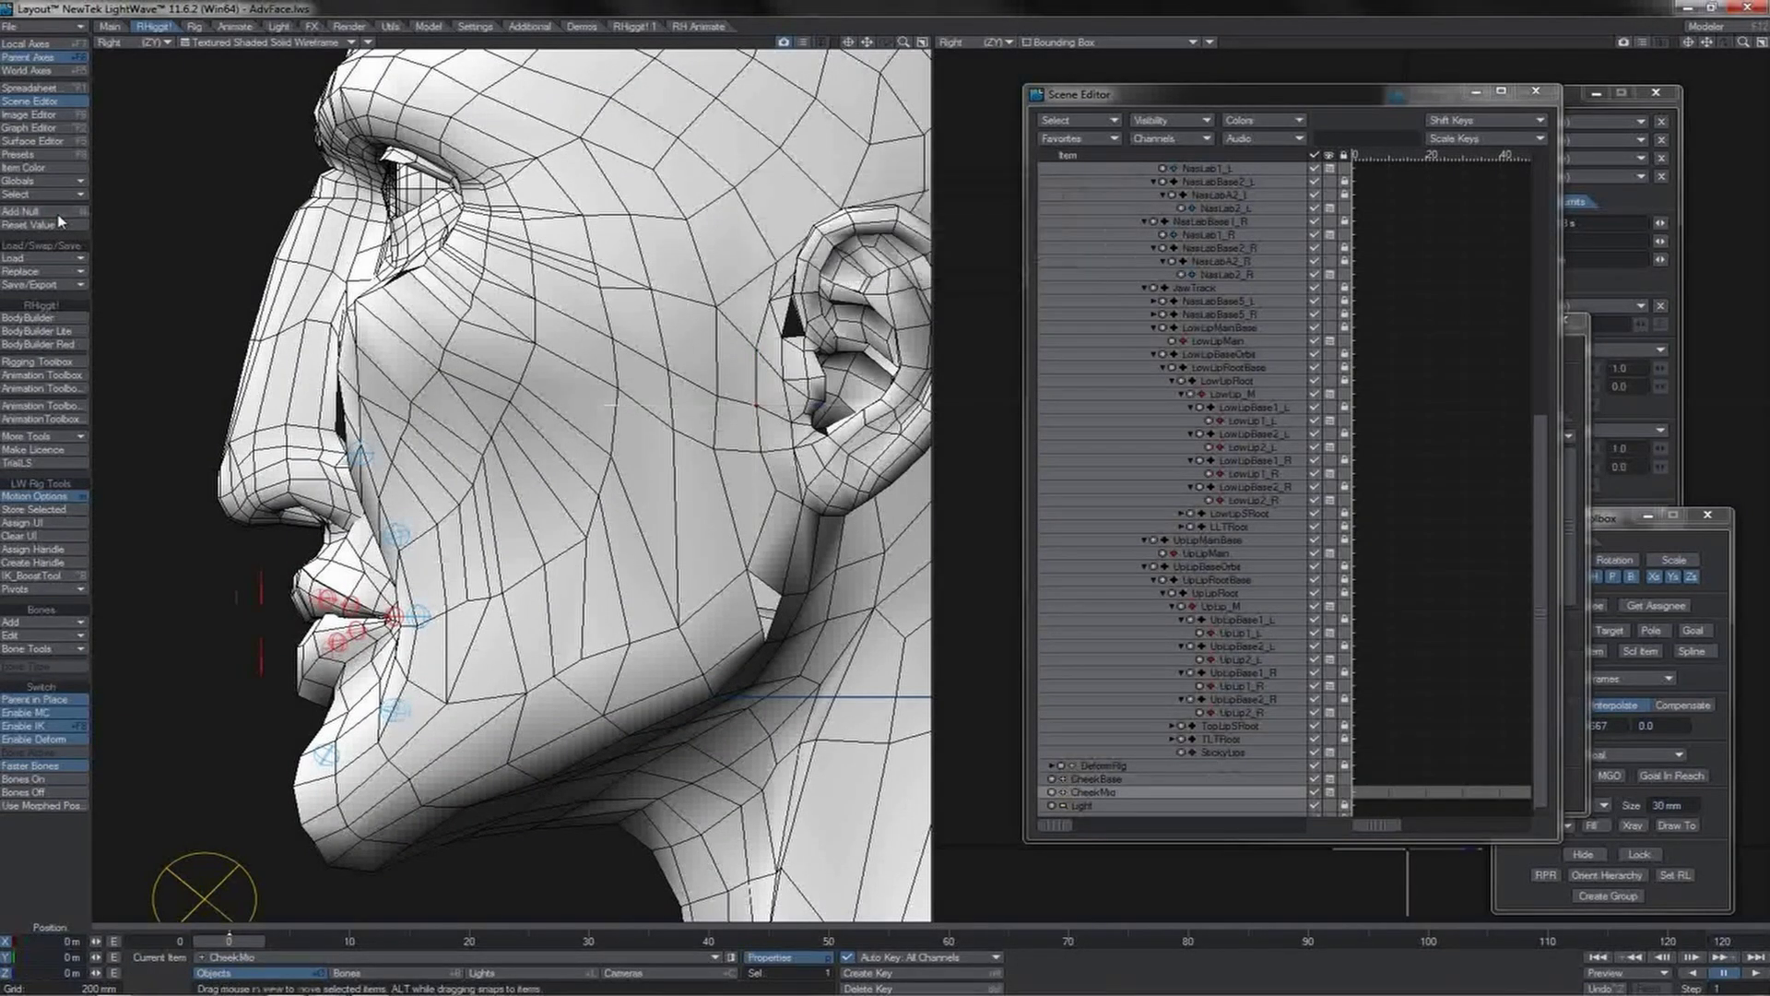
Step: Parent CheekMid to CheekBase and place CheekBase under FaceRoot in the scene hierarchy
click(1097, 791)
drag(1097, 785, 1185, 319)
click(1097, 779)
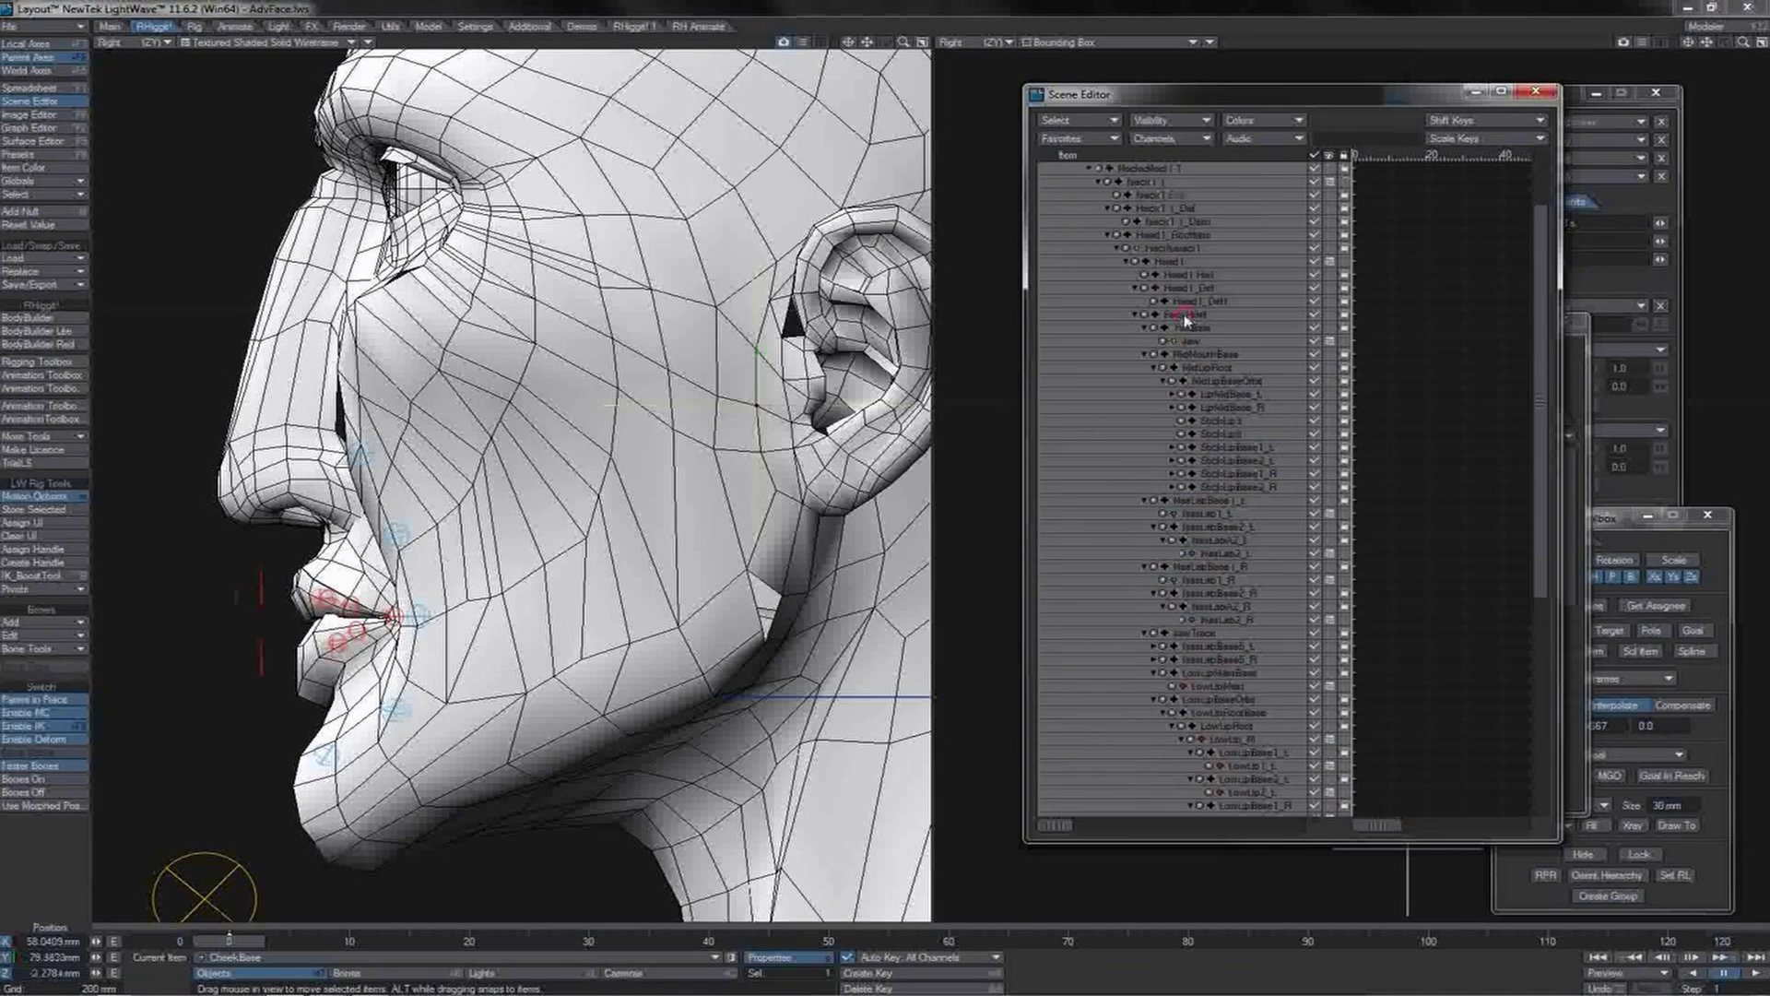
Step: Collapse the MidMouthBase, NasLabBase1_L, NasLabBase1_R, JawTrack and UpLipBaseOrbit branches, and reset CheekMid's position to zero
click(1144, 355)
click(1145, 368)
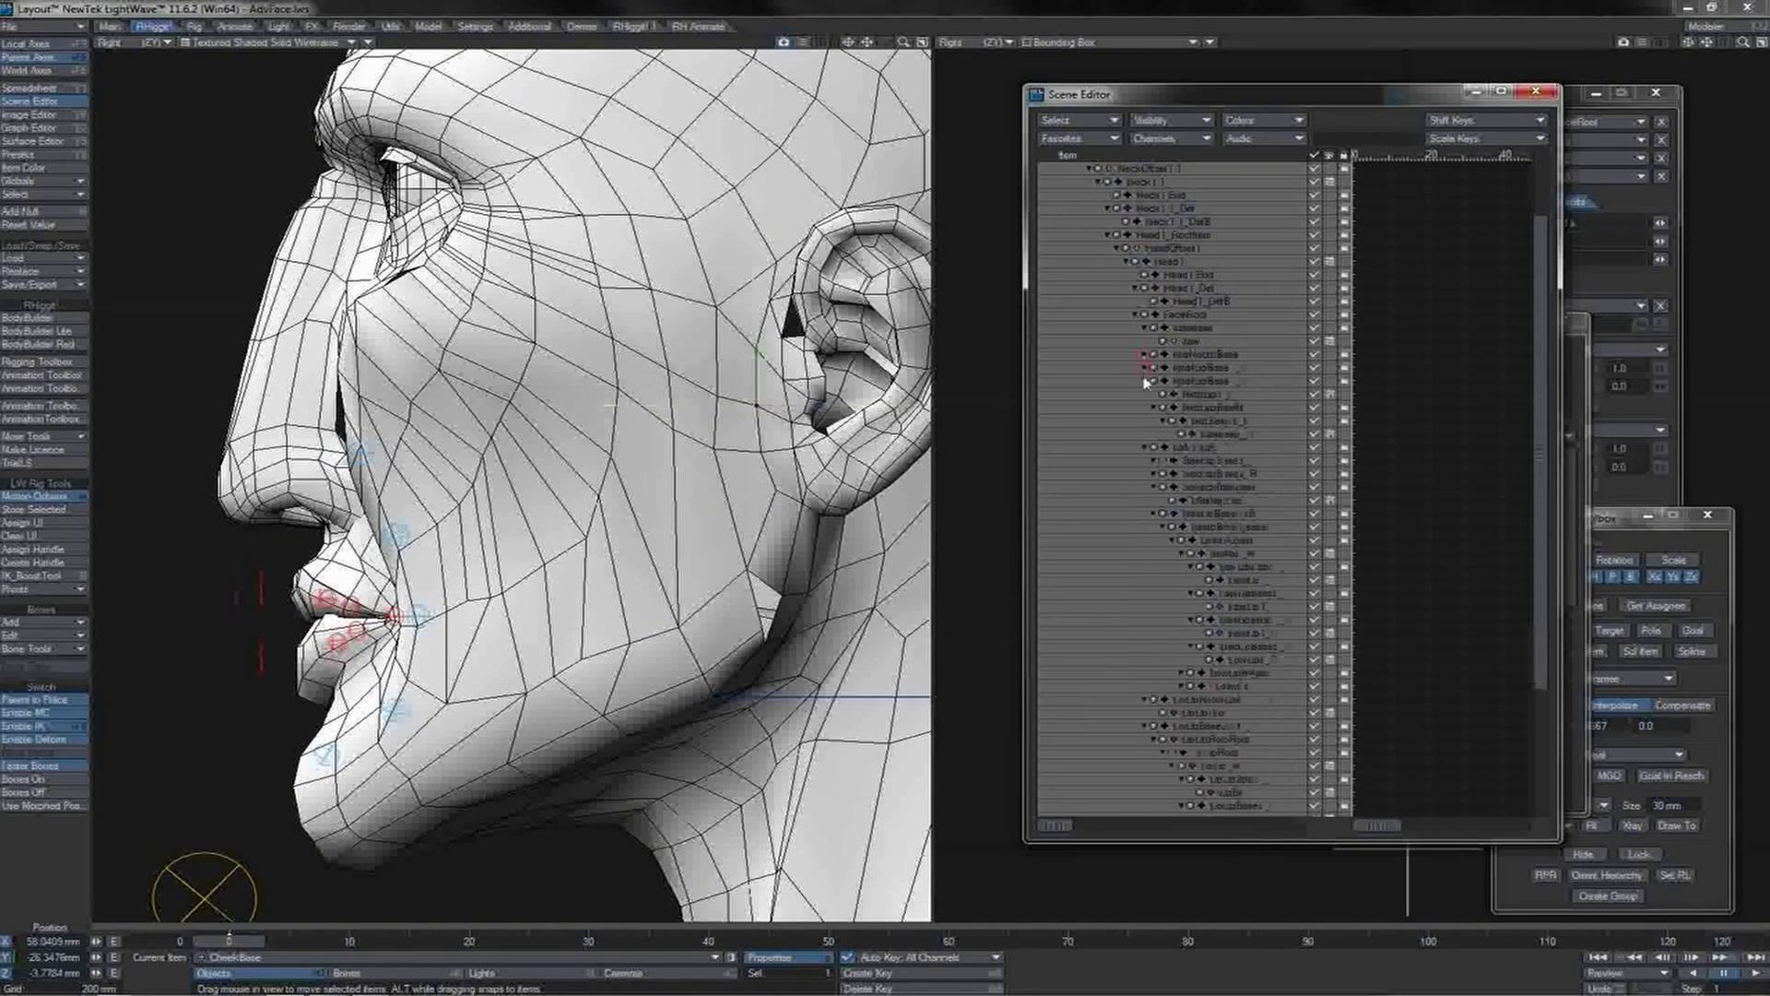
click(1144, 382)
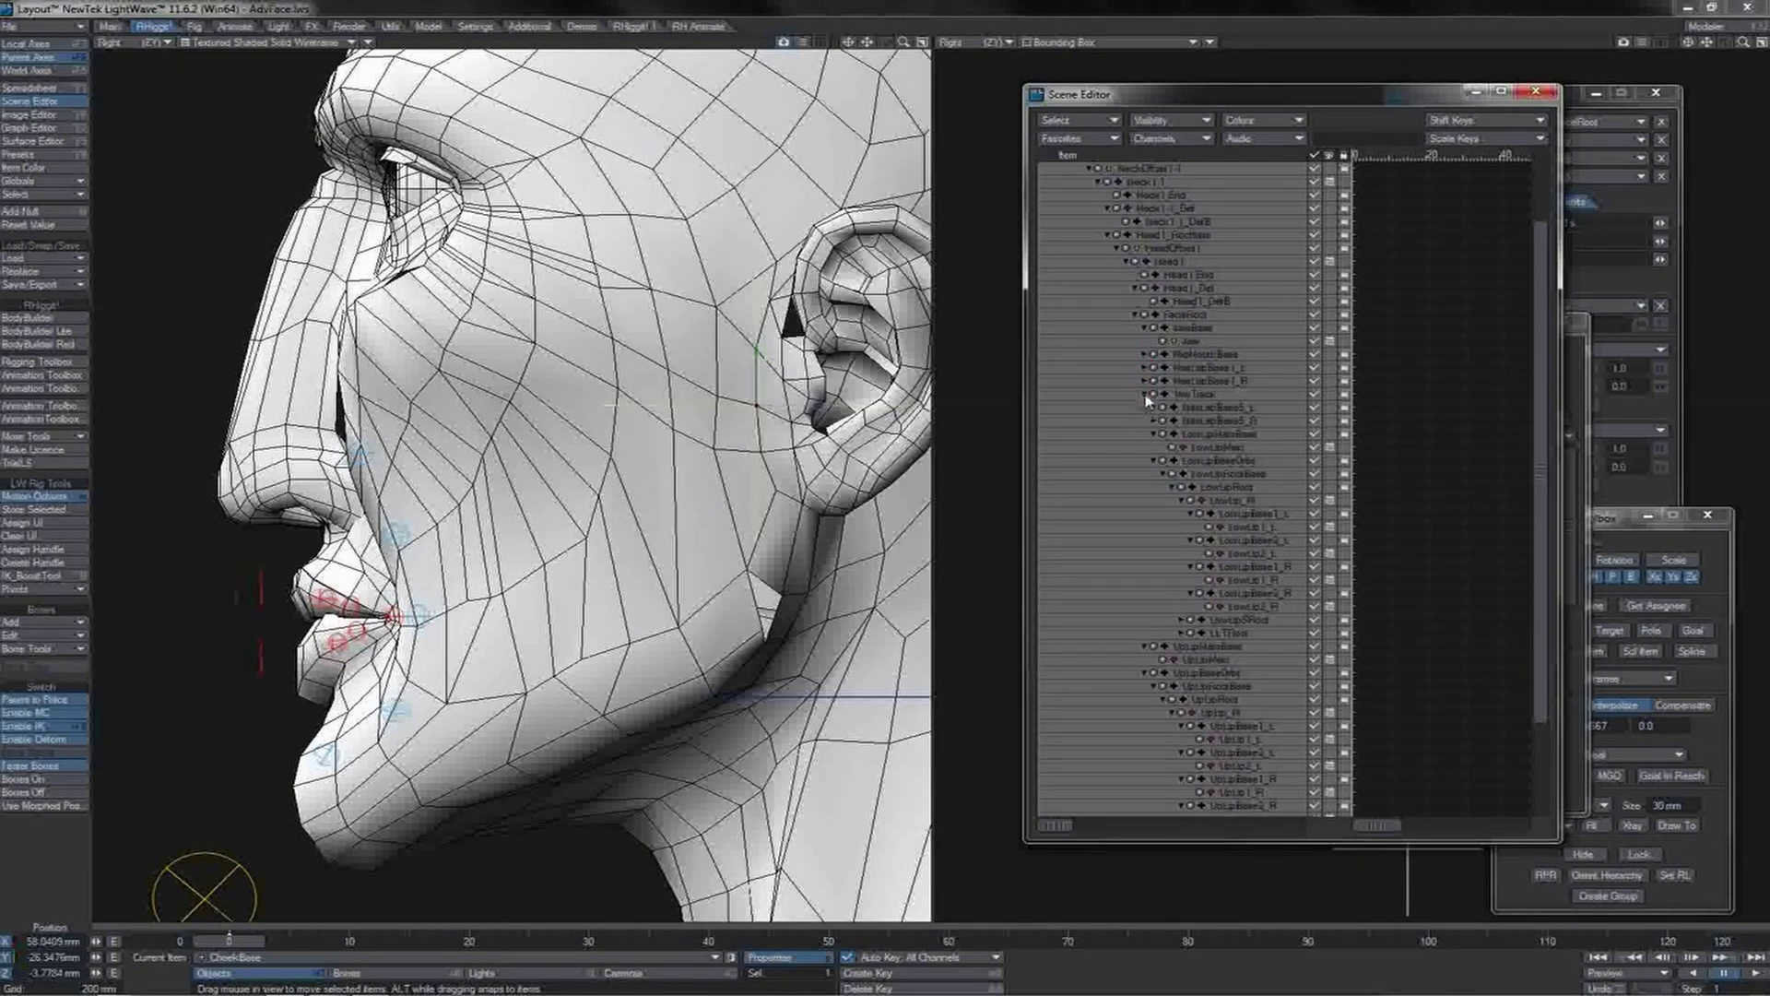
click(1147, 398)
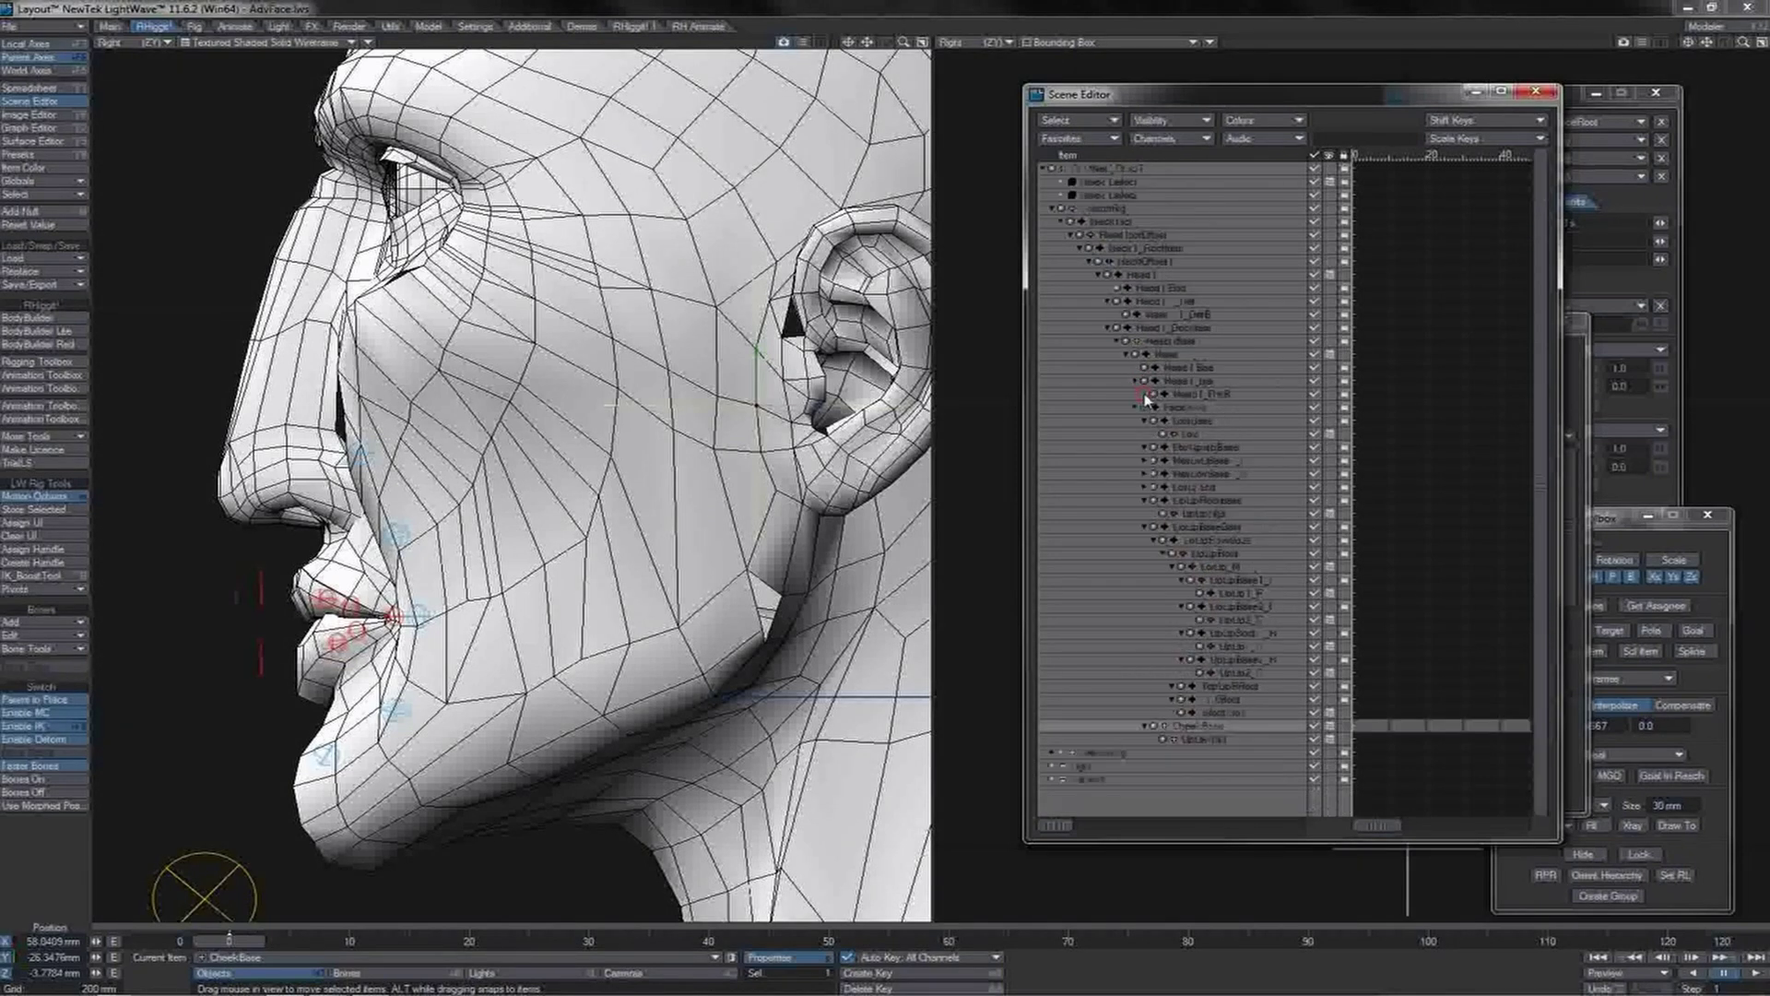
click(1145, 527)
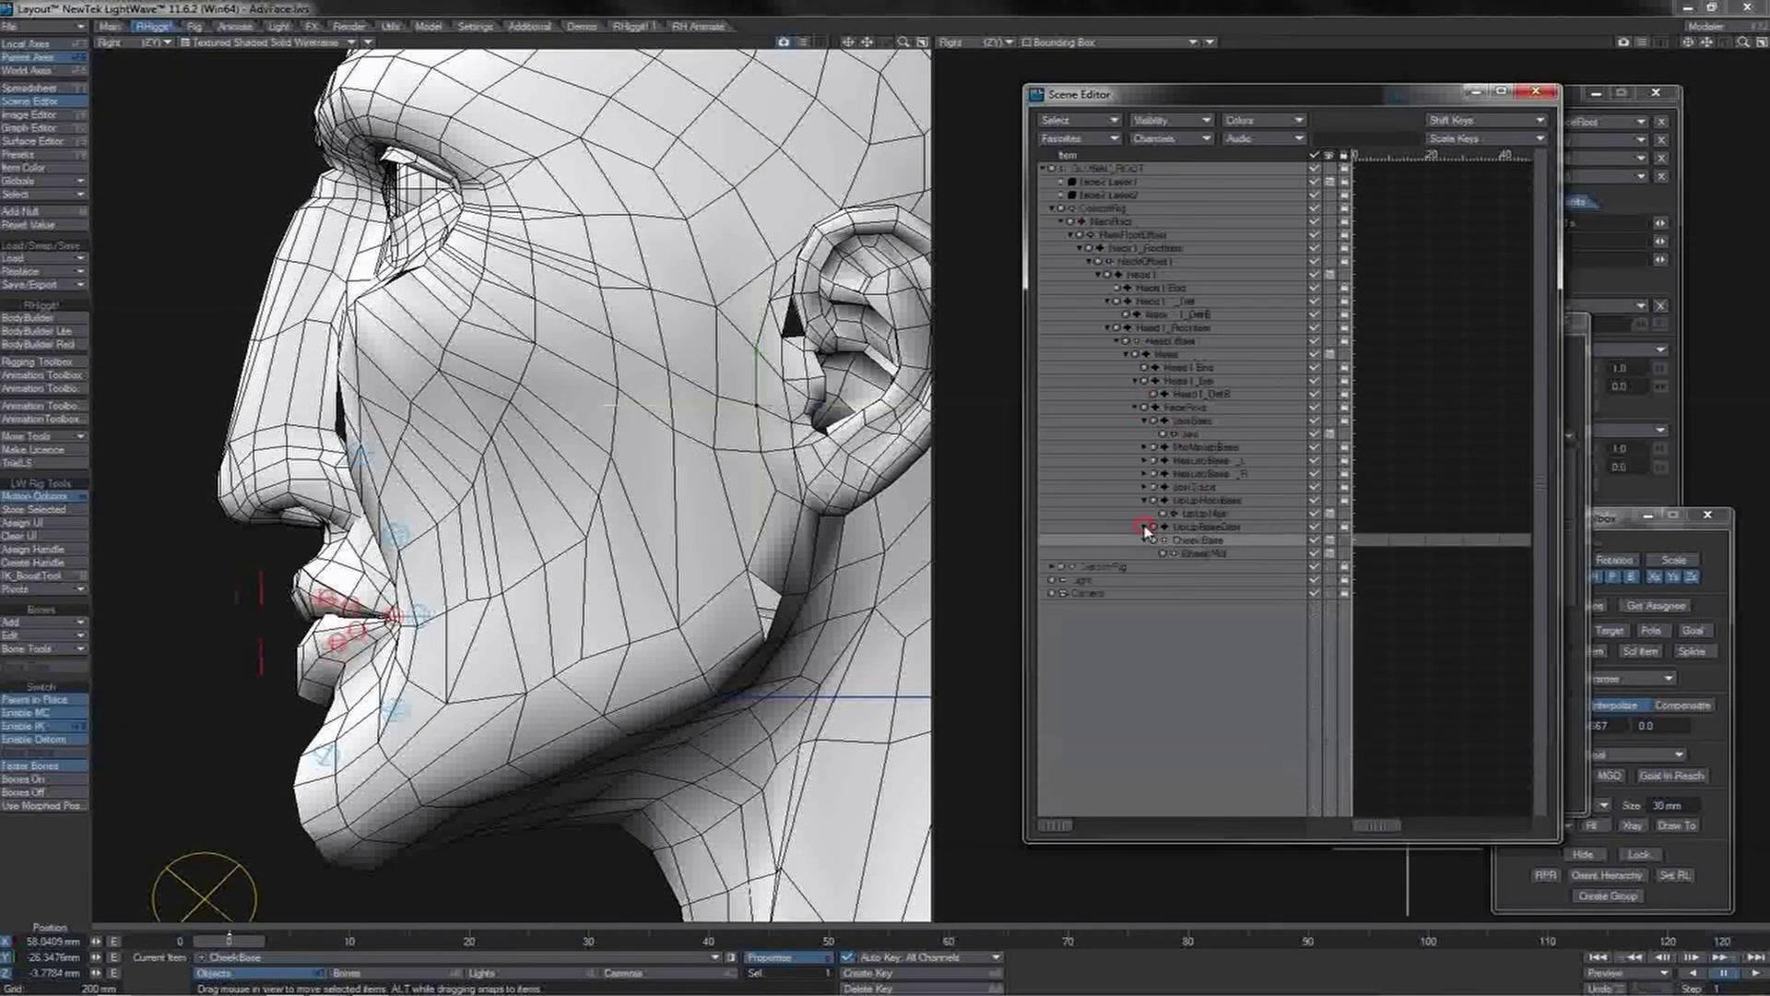
click(1203, 554)
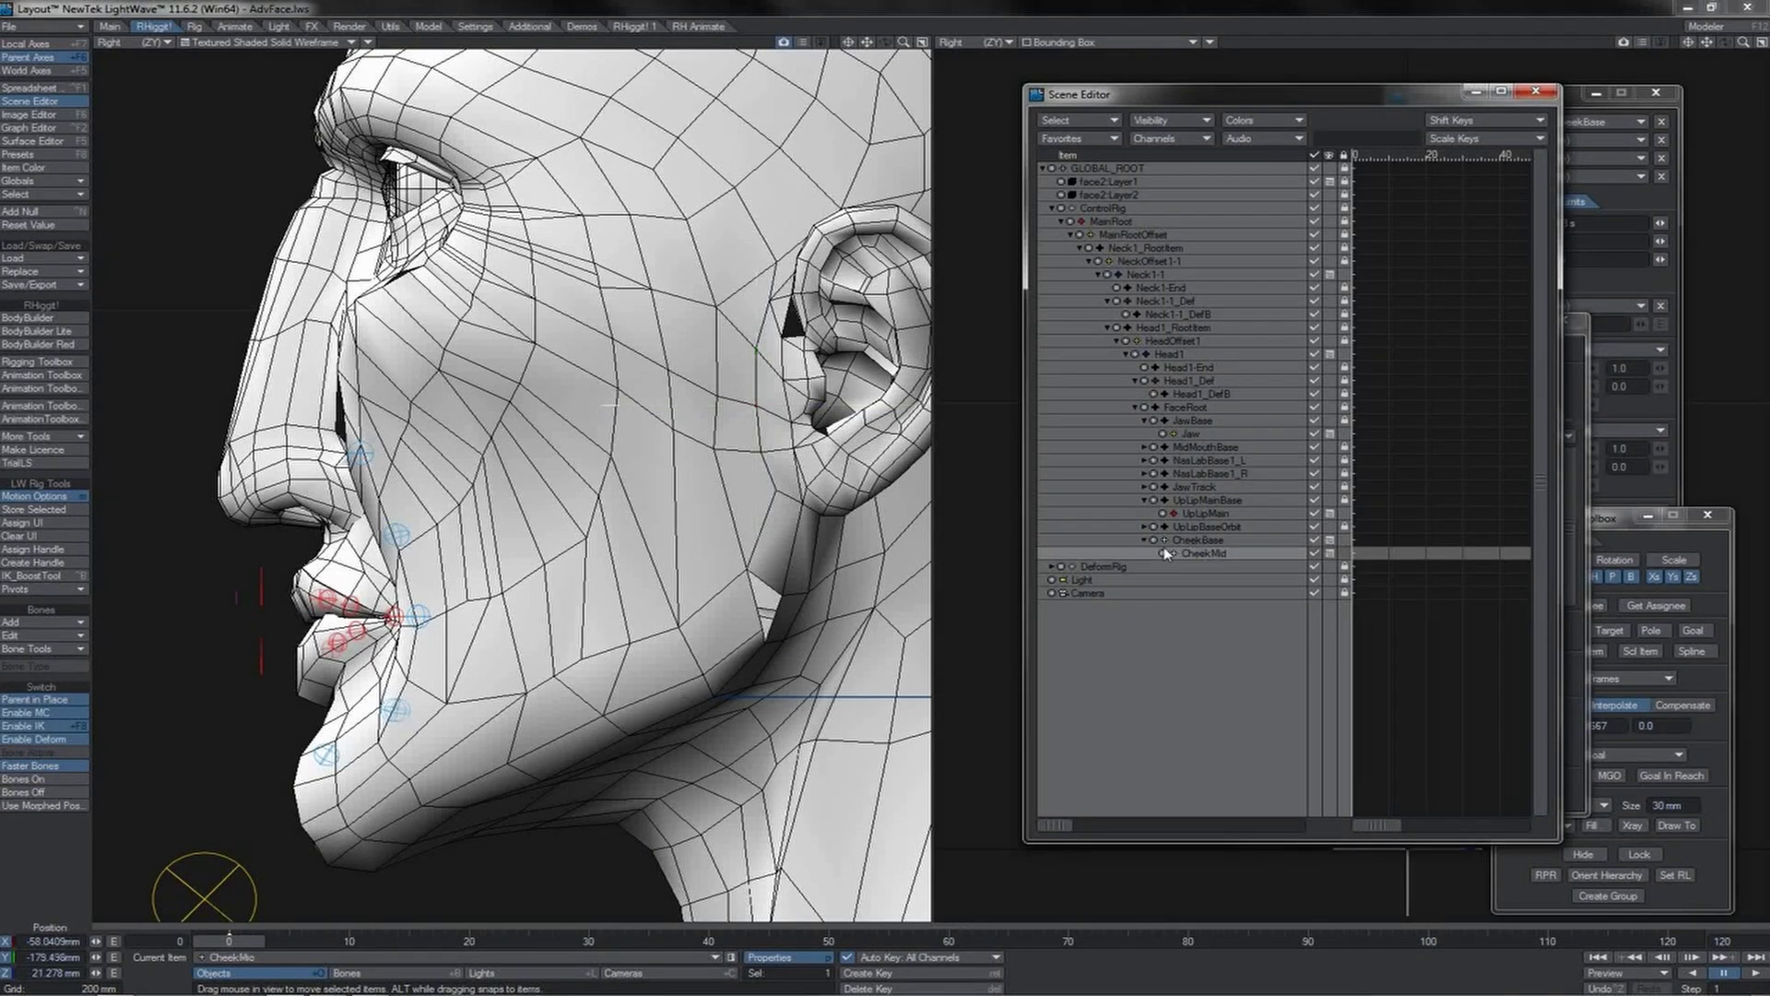
click(68, 226)
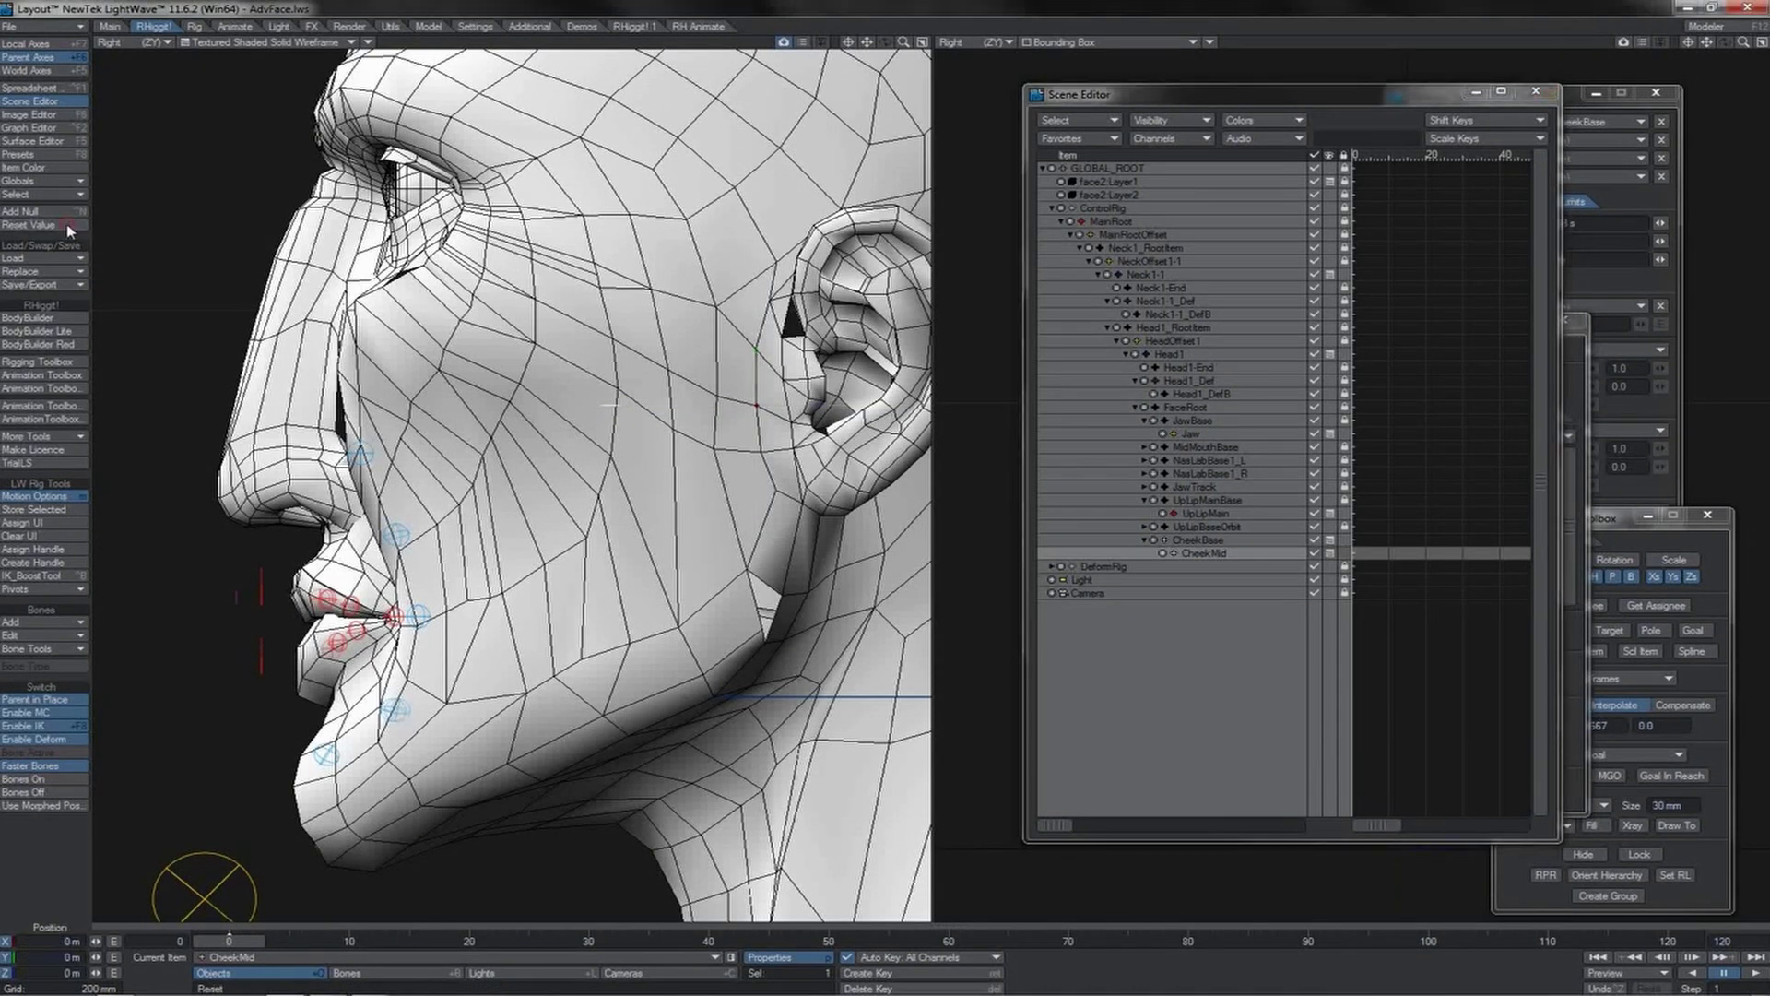
Step: Scale the CheekBase null by the same factor on the X, Y and Z axes
click(1196, 540)
key(h)
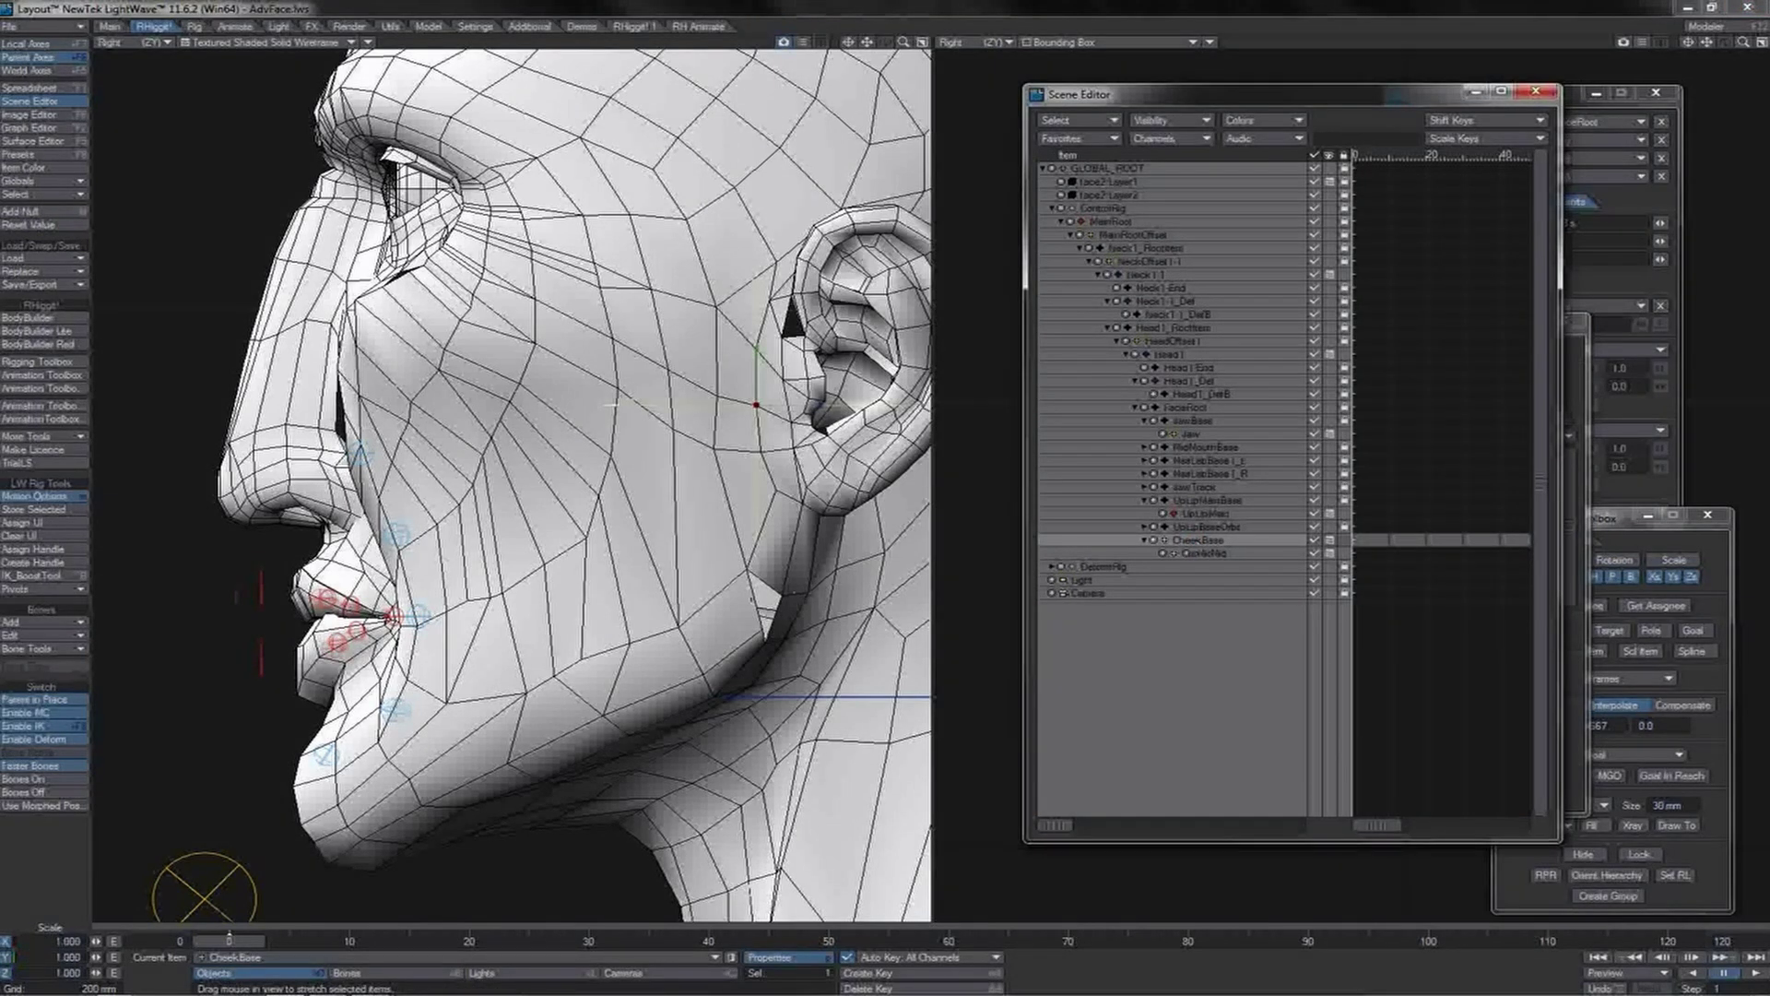
click(68, 941)
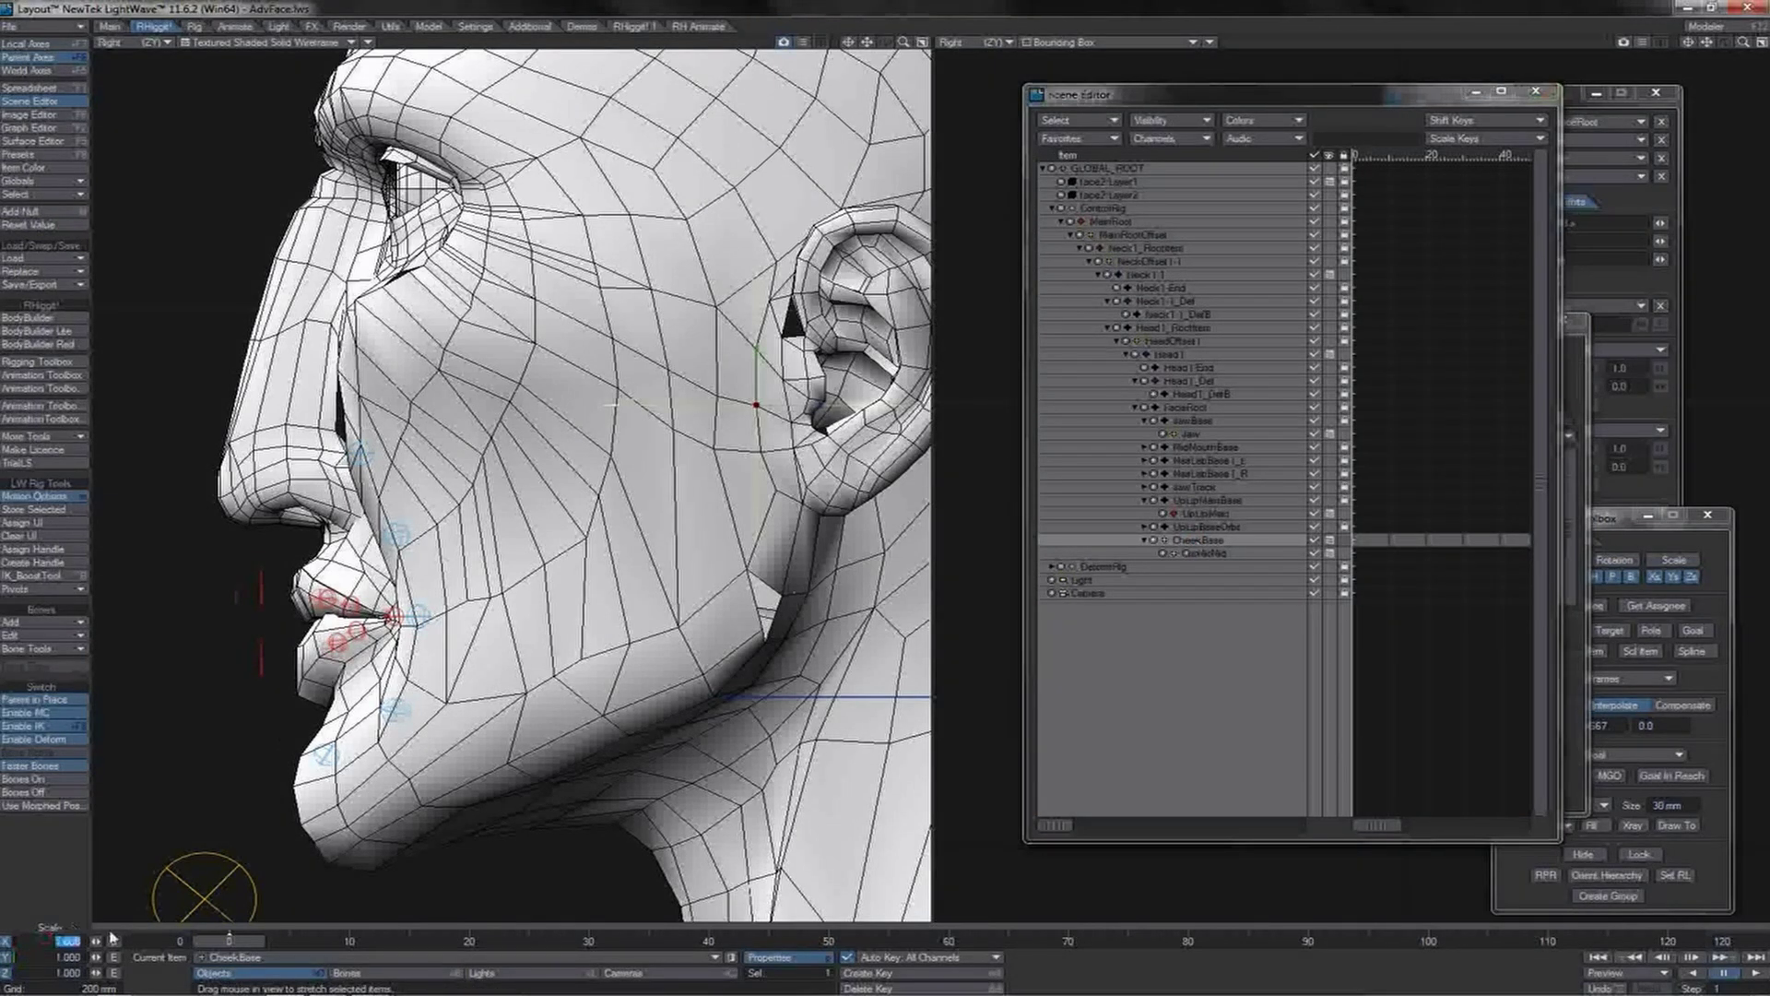
text(1.1)
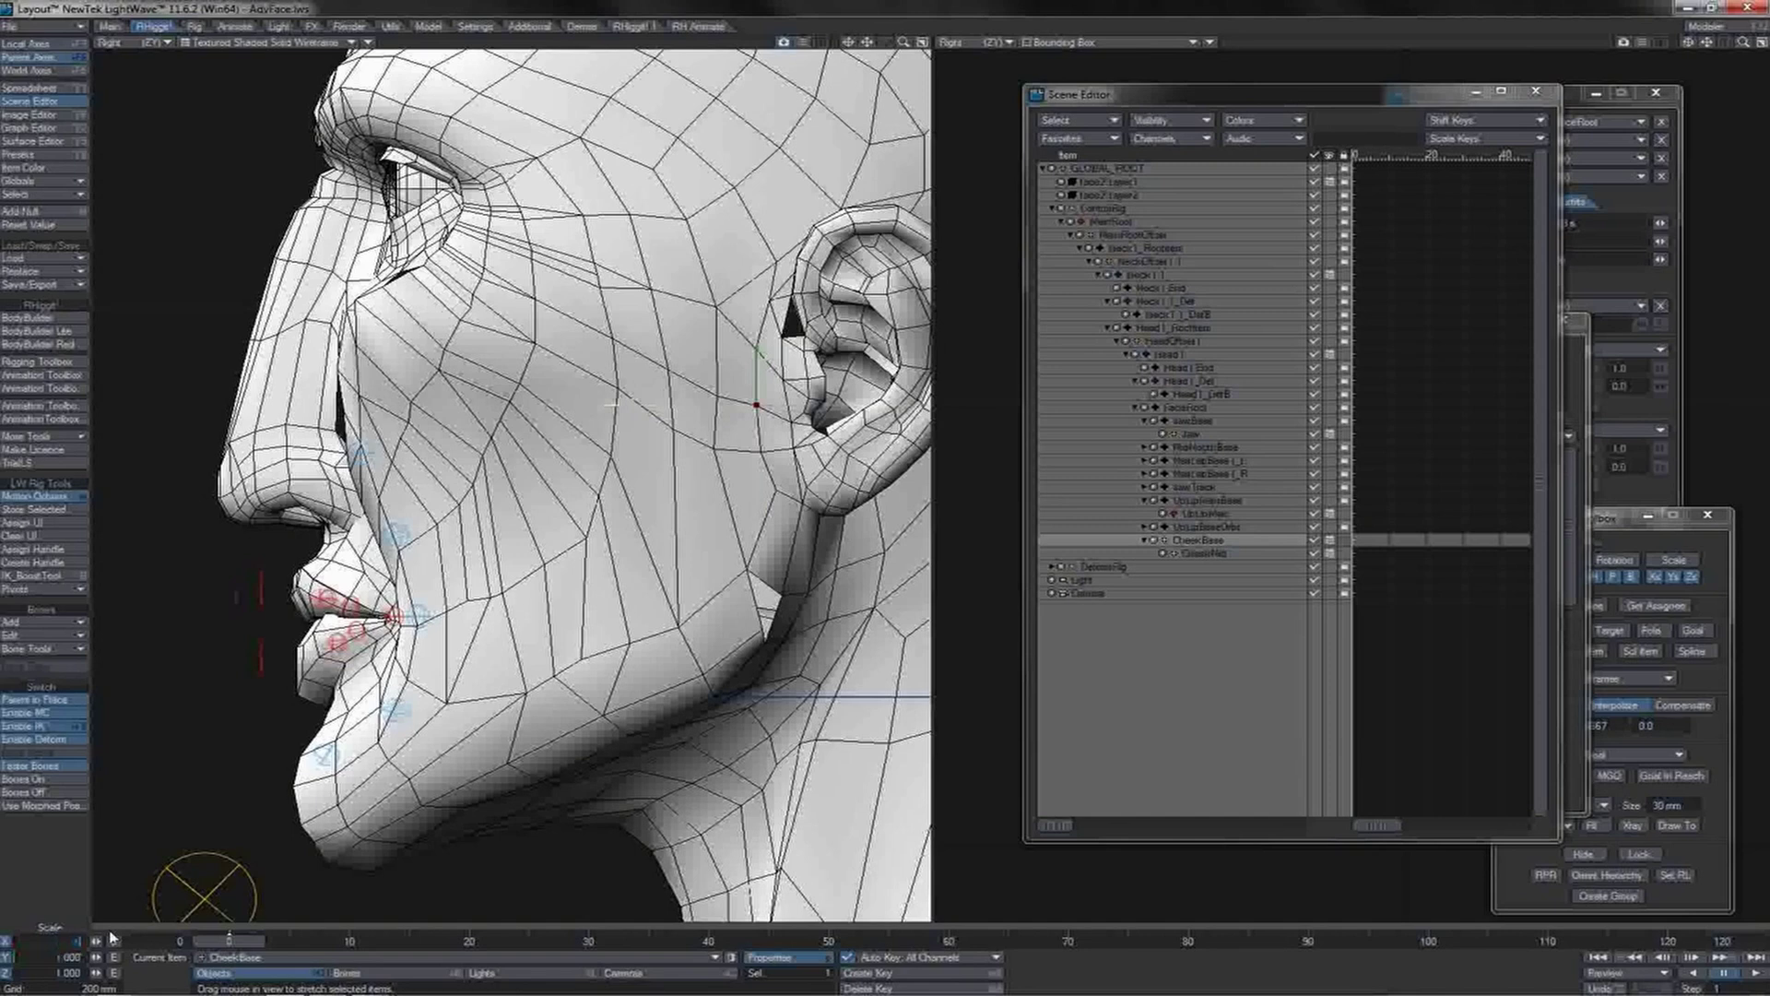
key(Tab)
text(1.1)
key(Tab)
text(1.1)
key(Return)
Step: Store CheekMid as the assignee and assign NasLab3_L as its position item with the wP option
click(1214, 554)
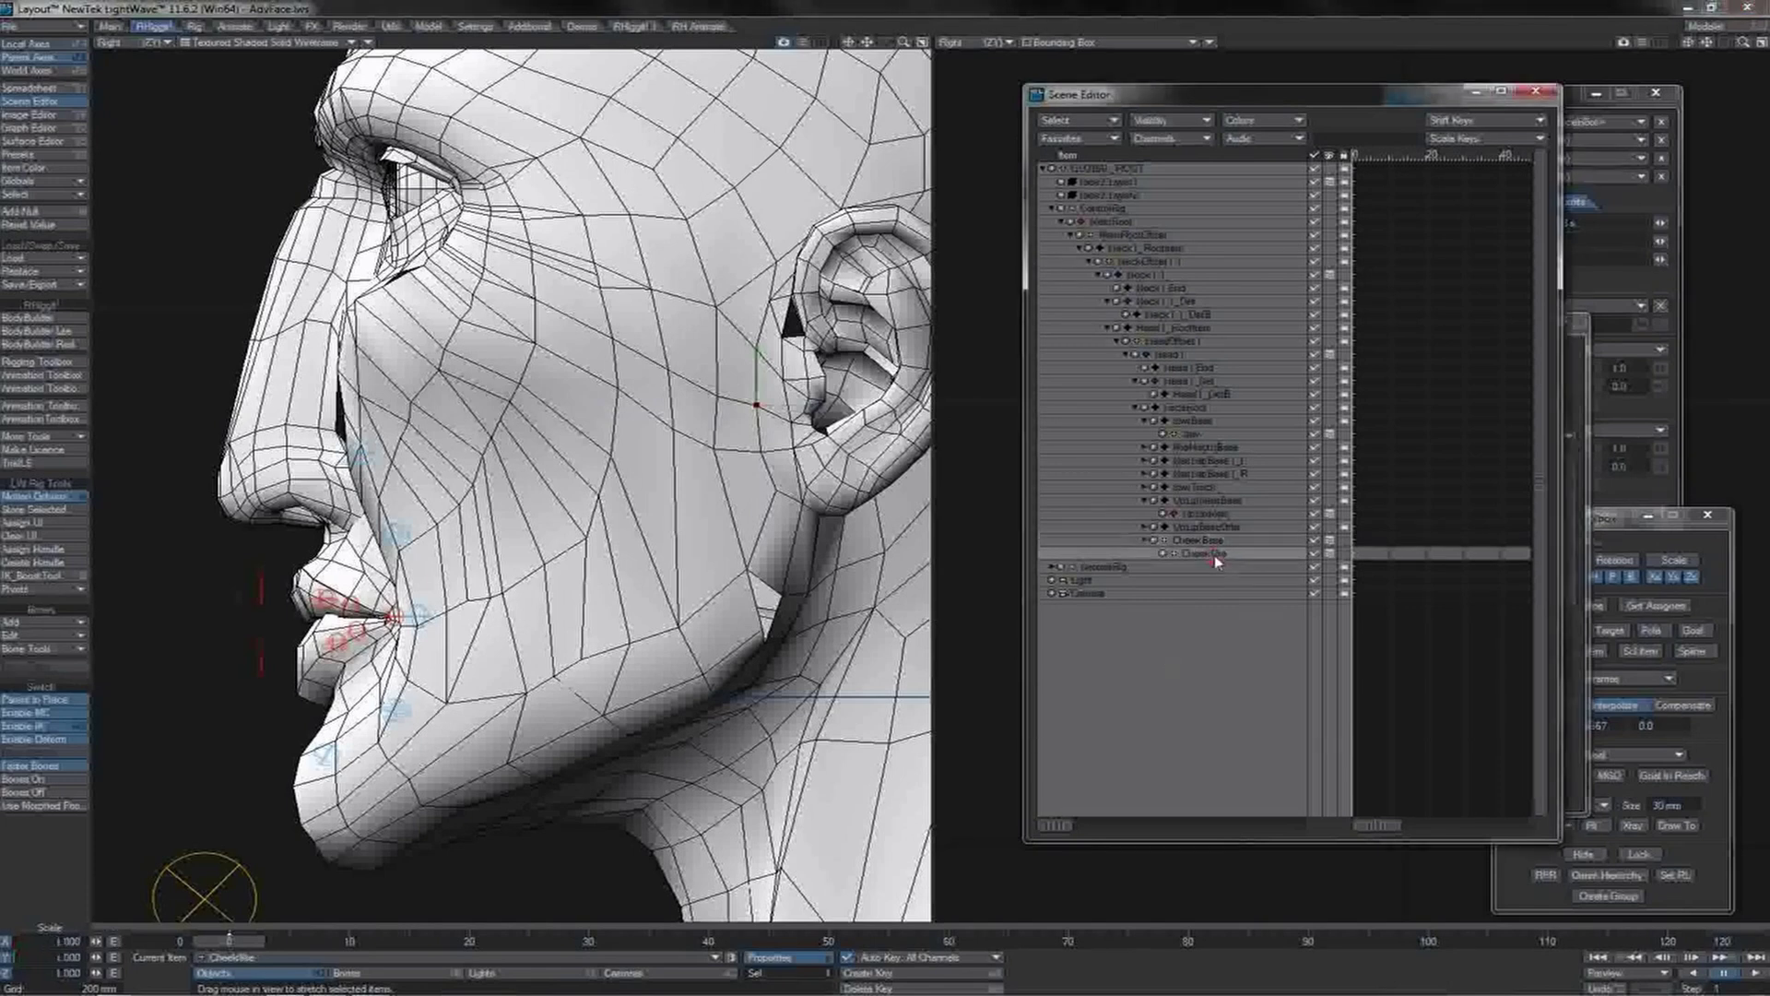
click(1604, 524)
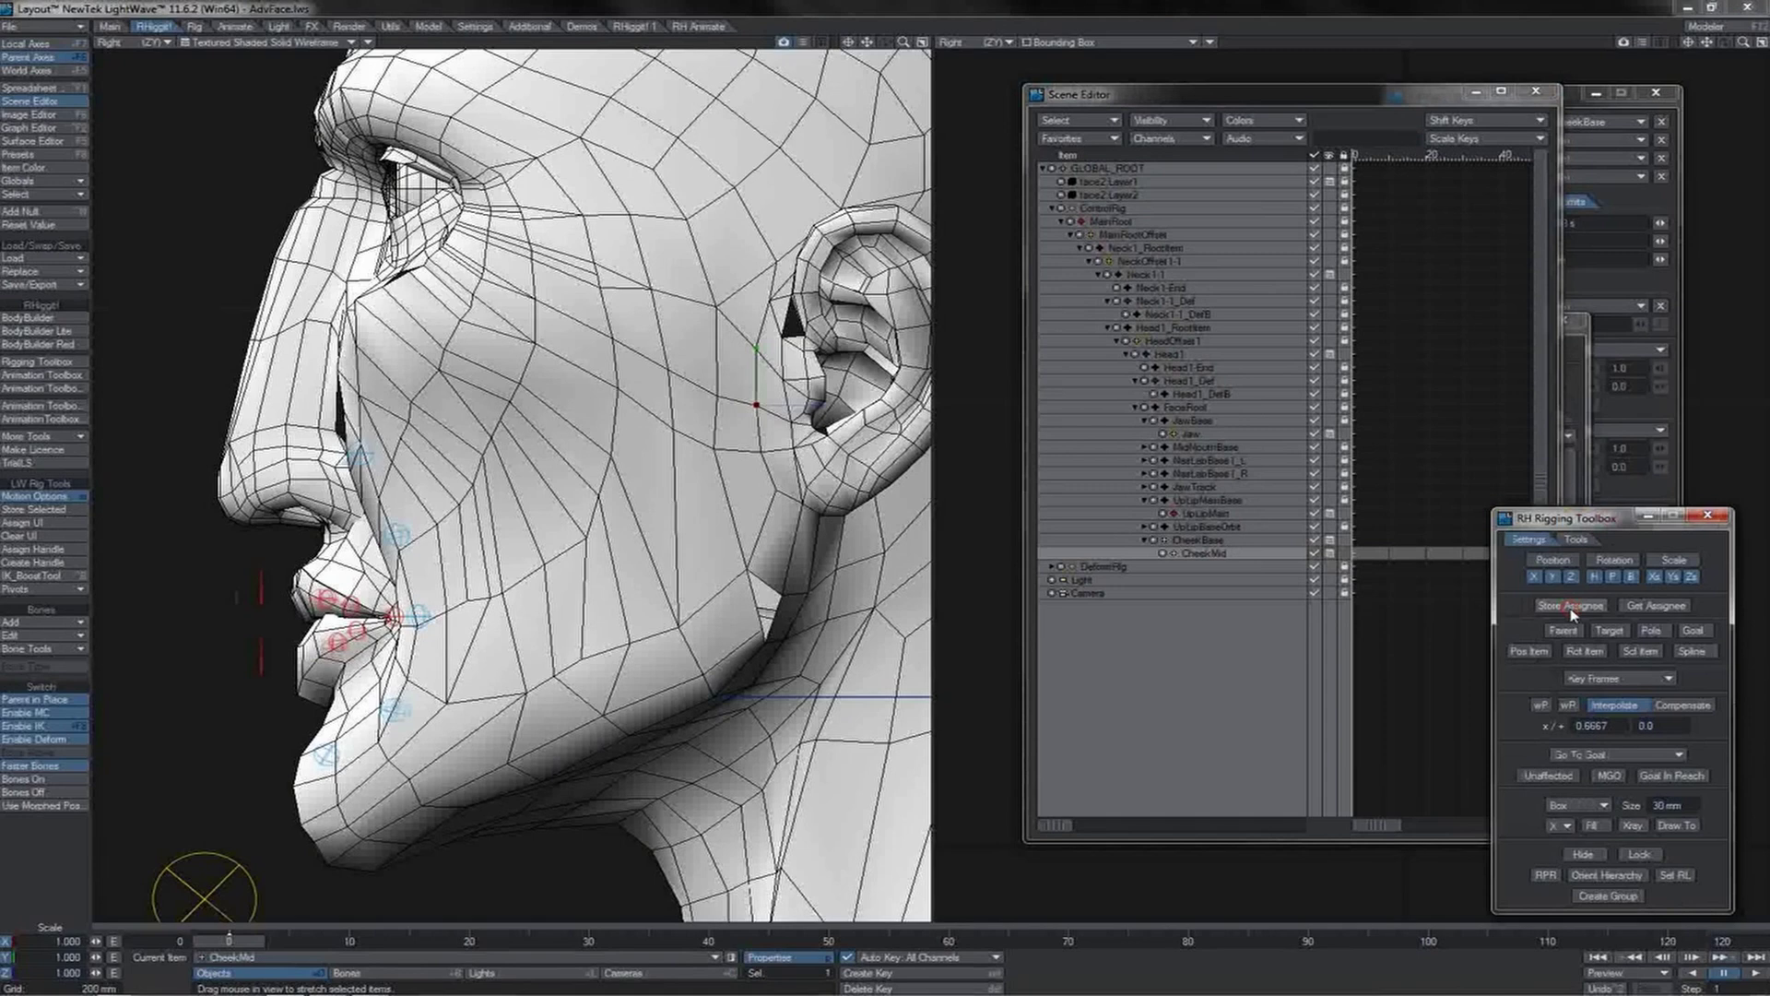
click(423, 616)
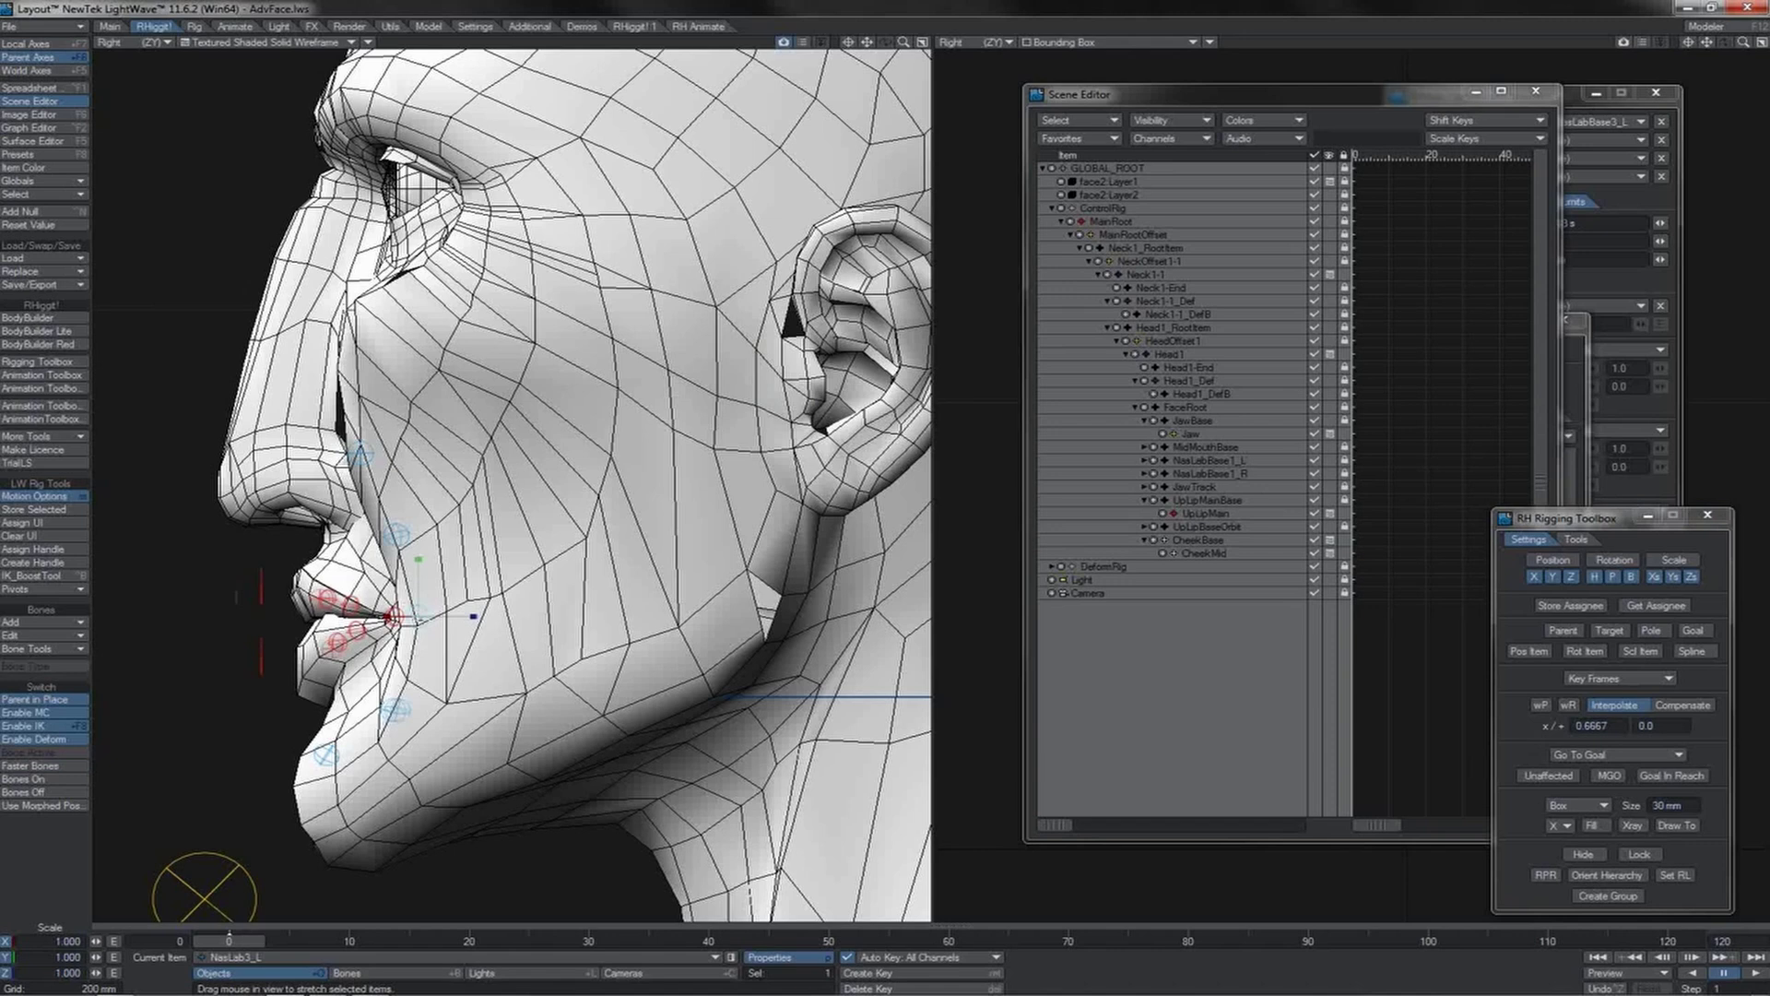
click(1527, 651)
click(1540, 706)
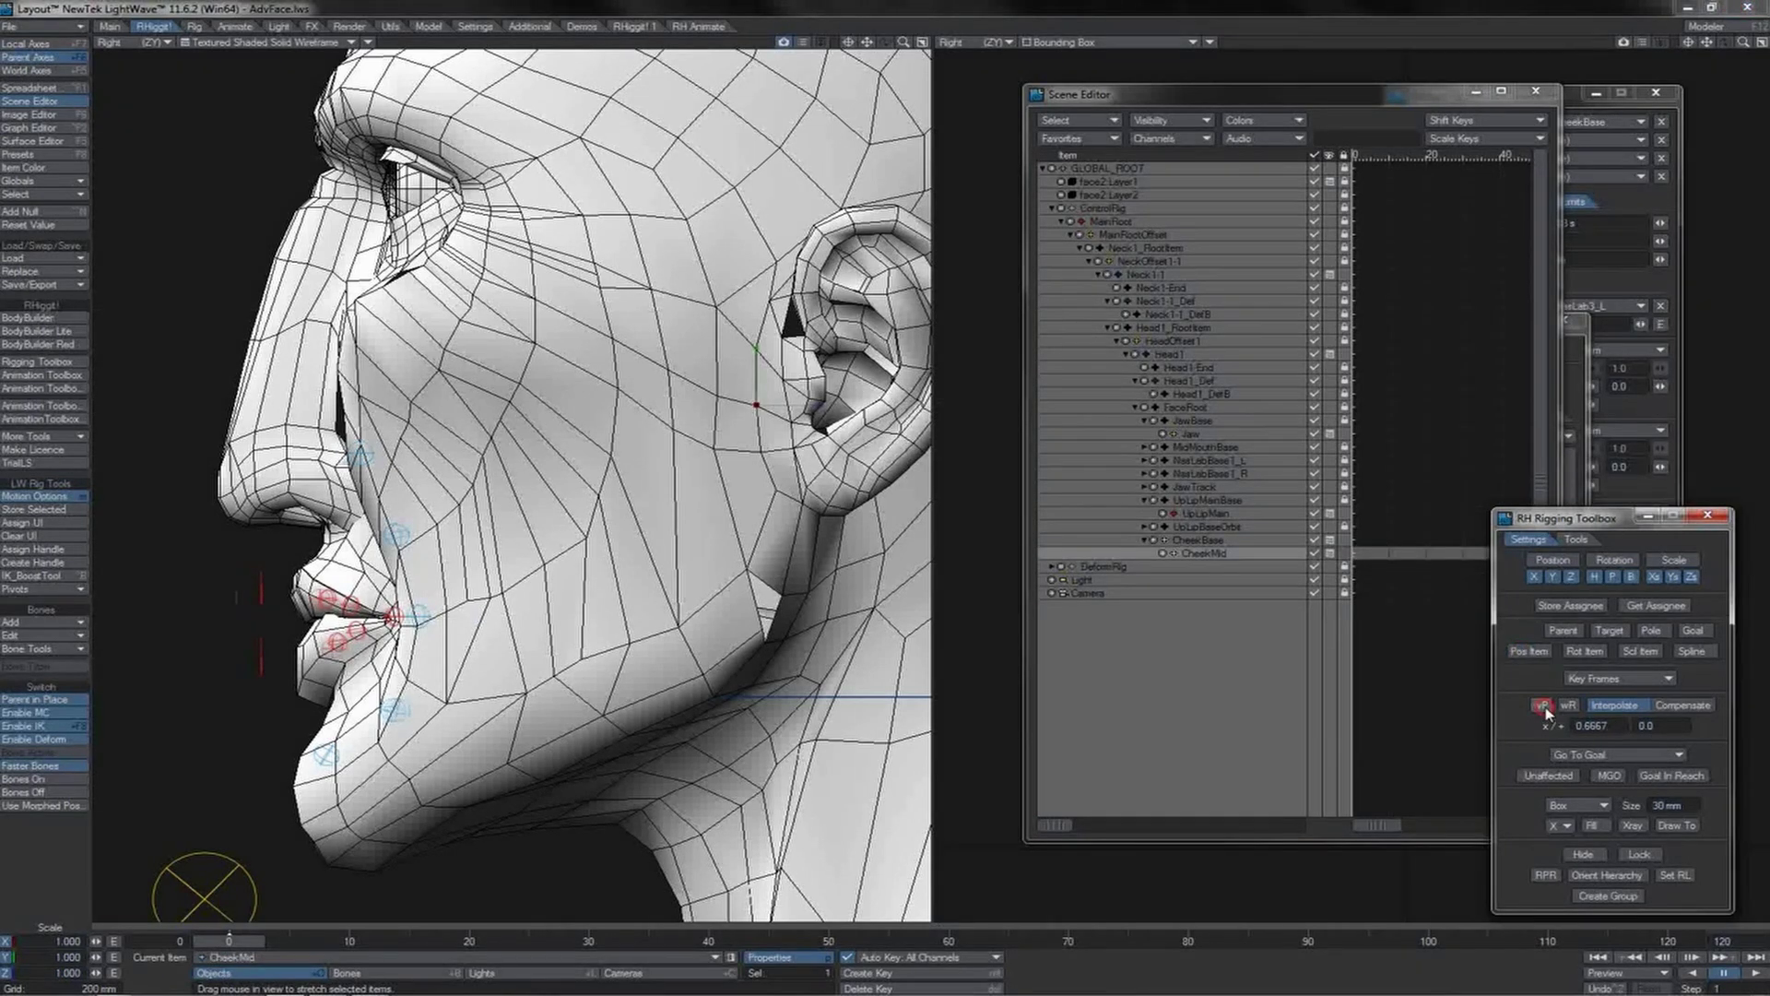
Step: Set the multiplier for CheekMid's position follow to 0.5
click(1582, 726)
text(0.5)
key(Return)
Step: Store CheekBase as the assignee and assign NasLab3_L as its target
click(1185, 542)
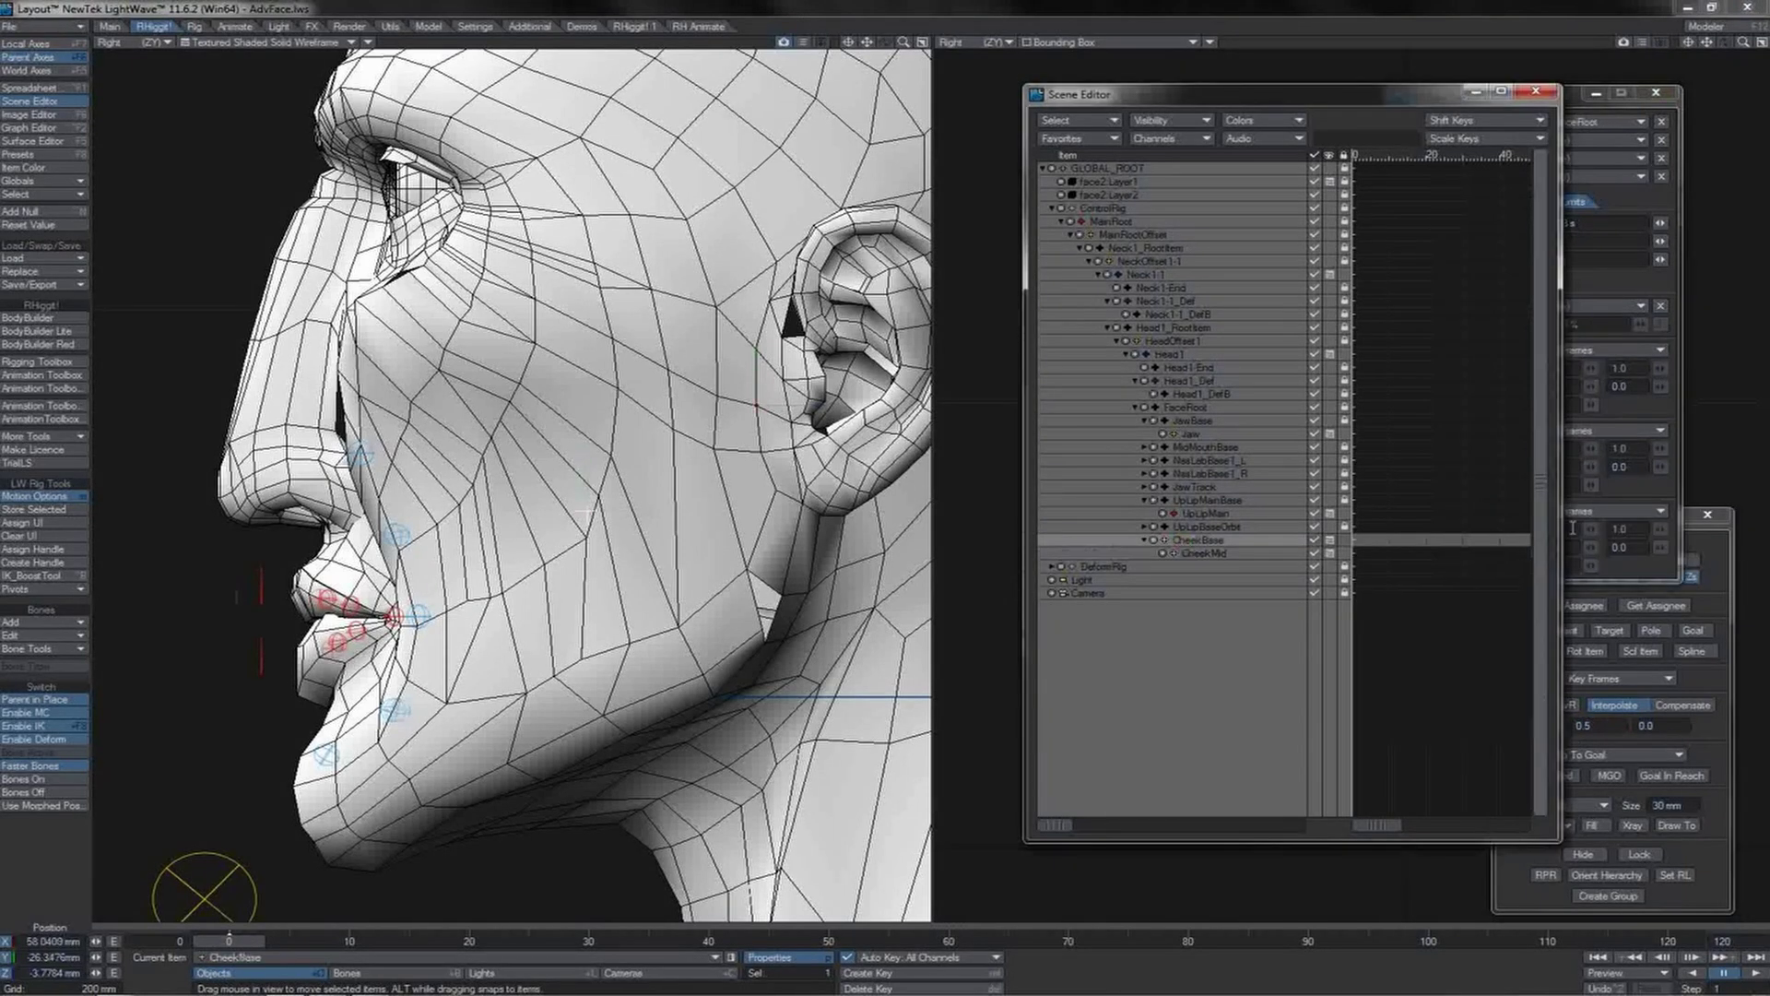
click(1725, 569)
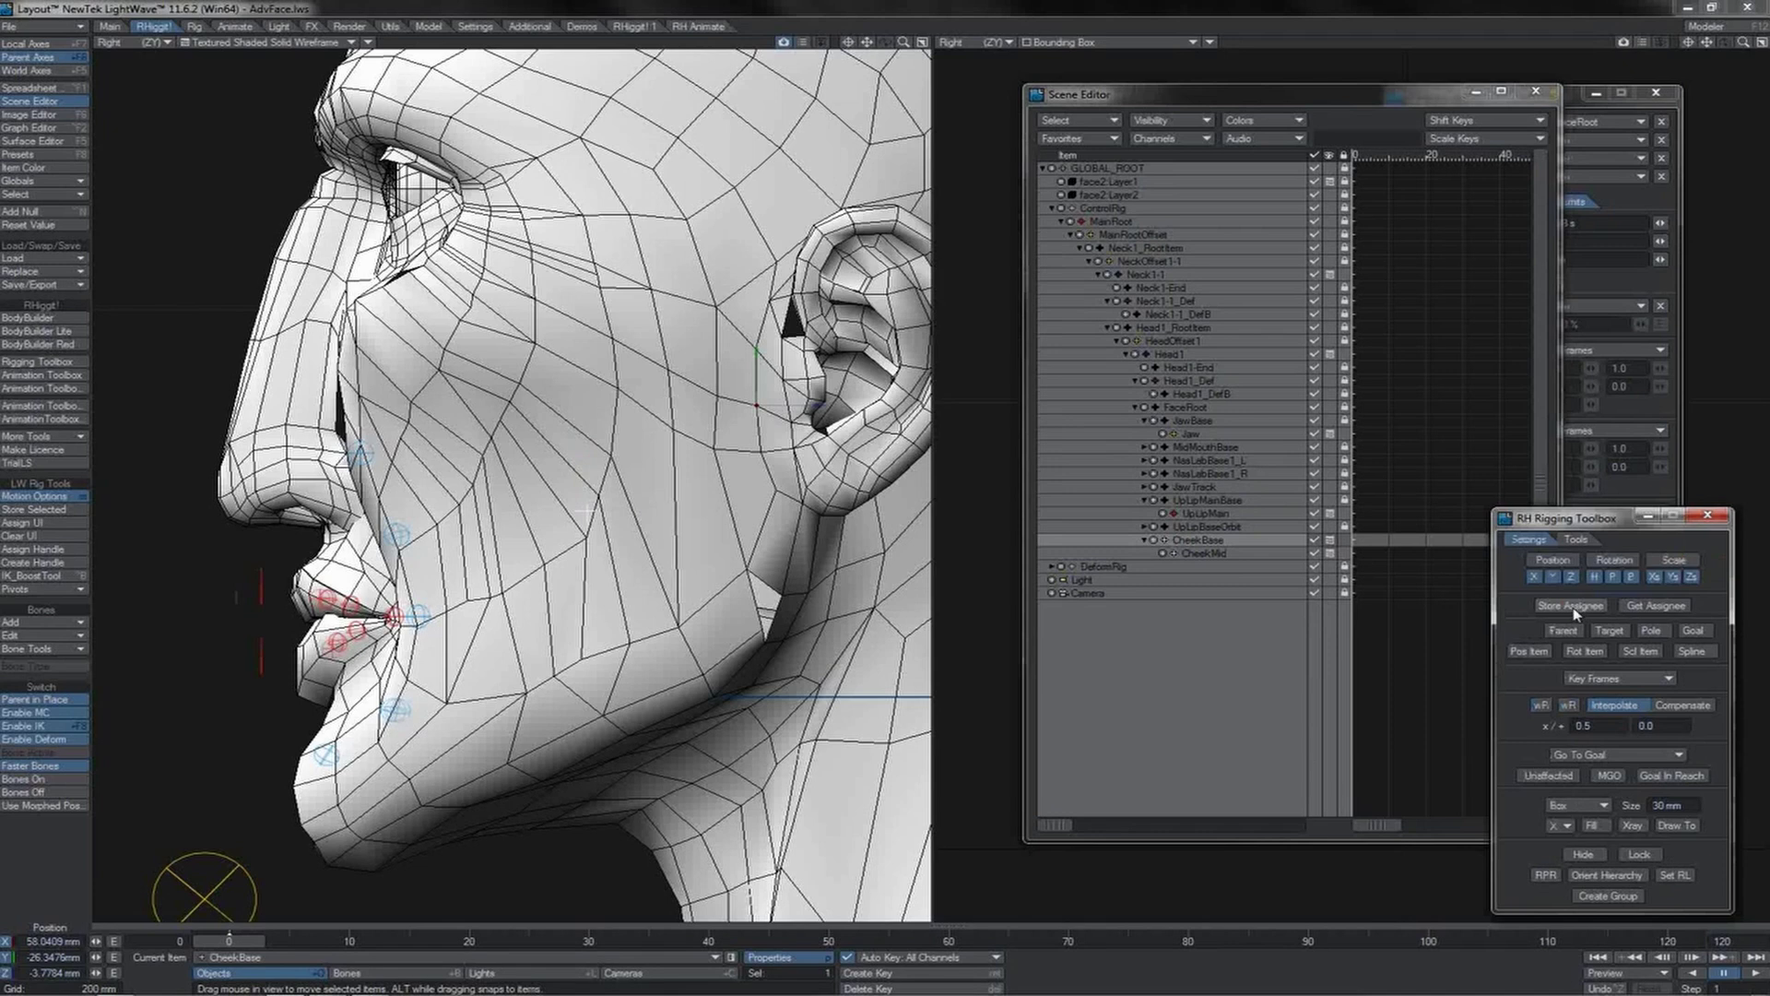
click(1571, 606)
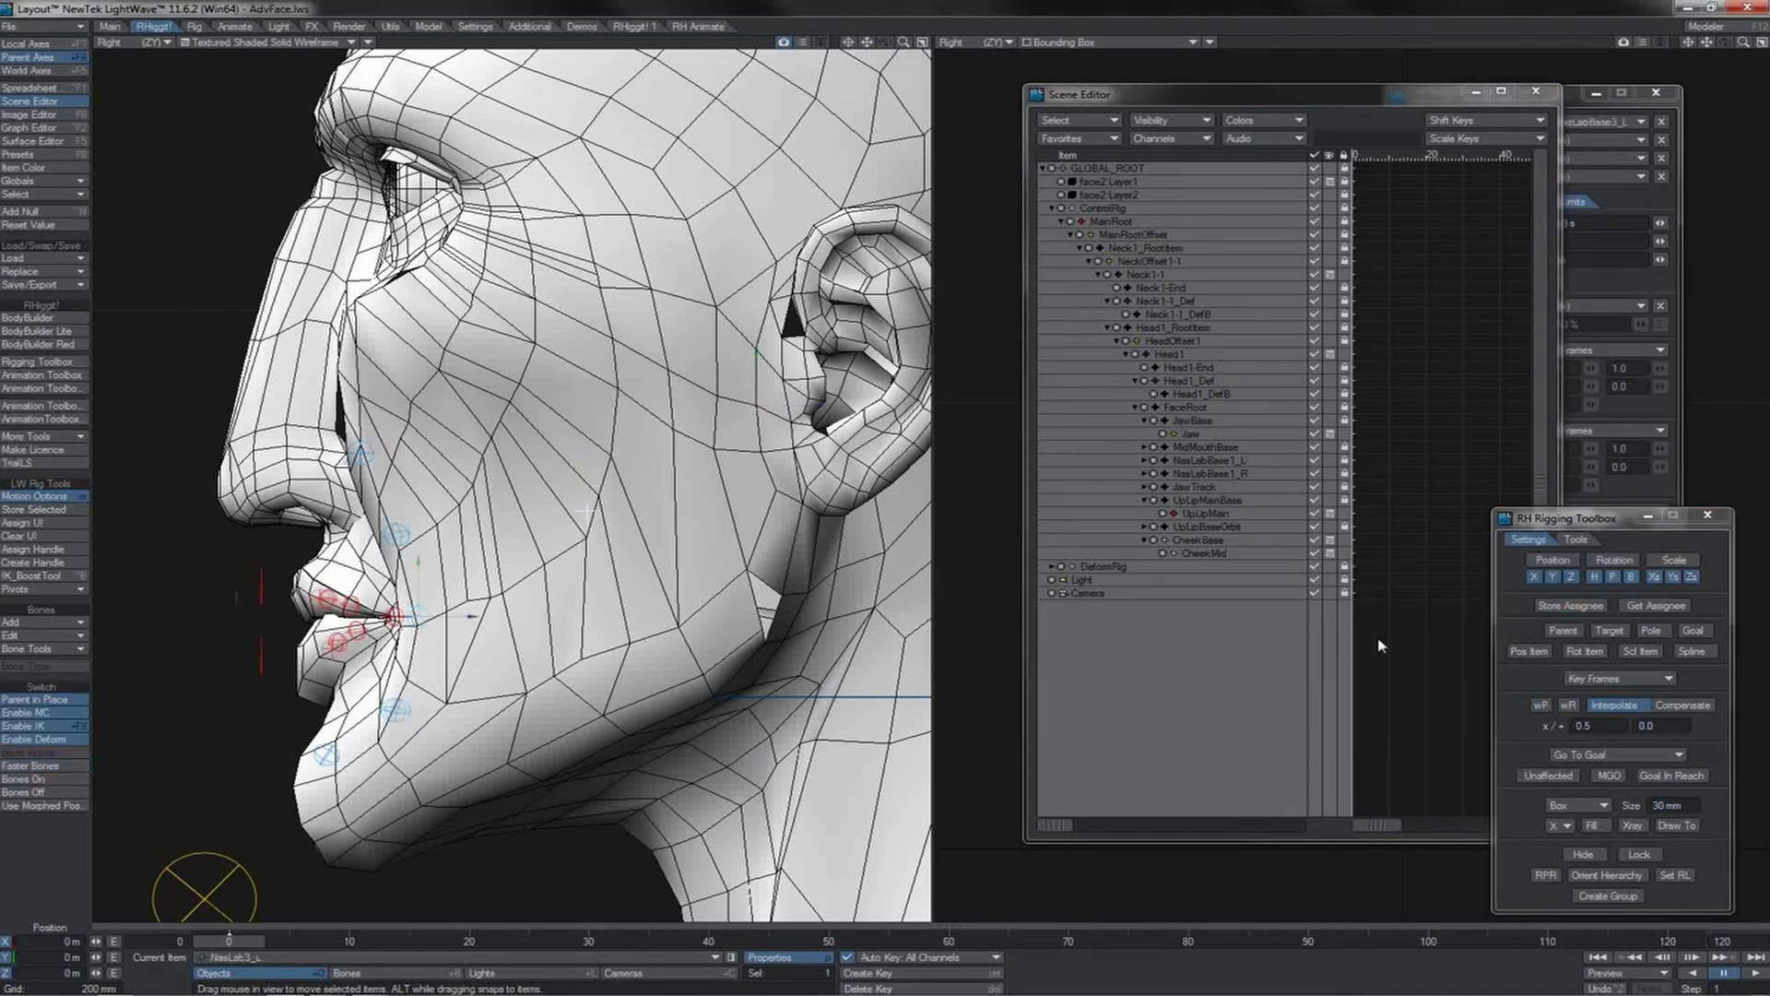
click(1608, 630)
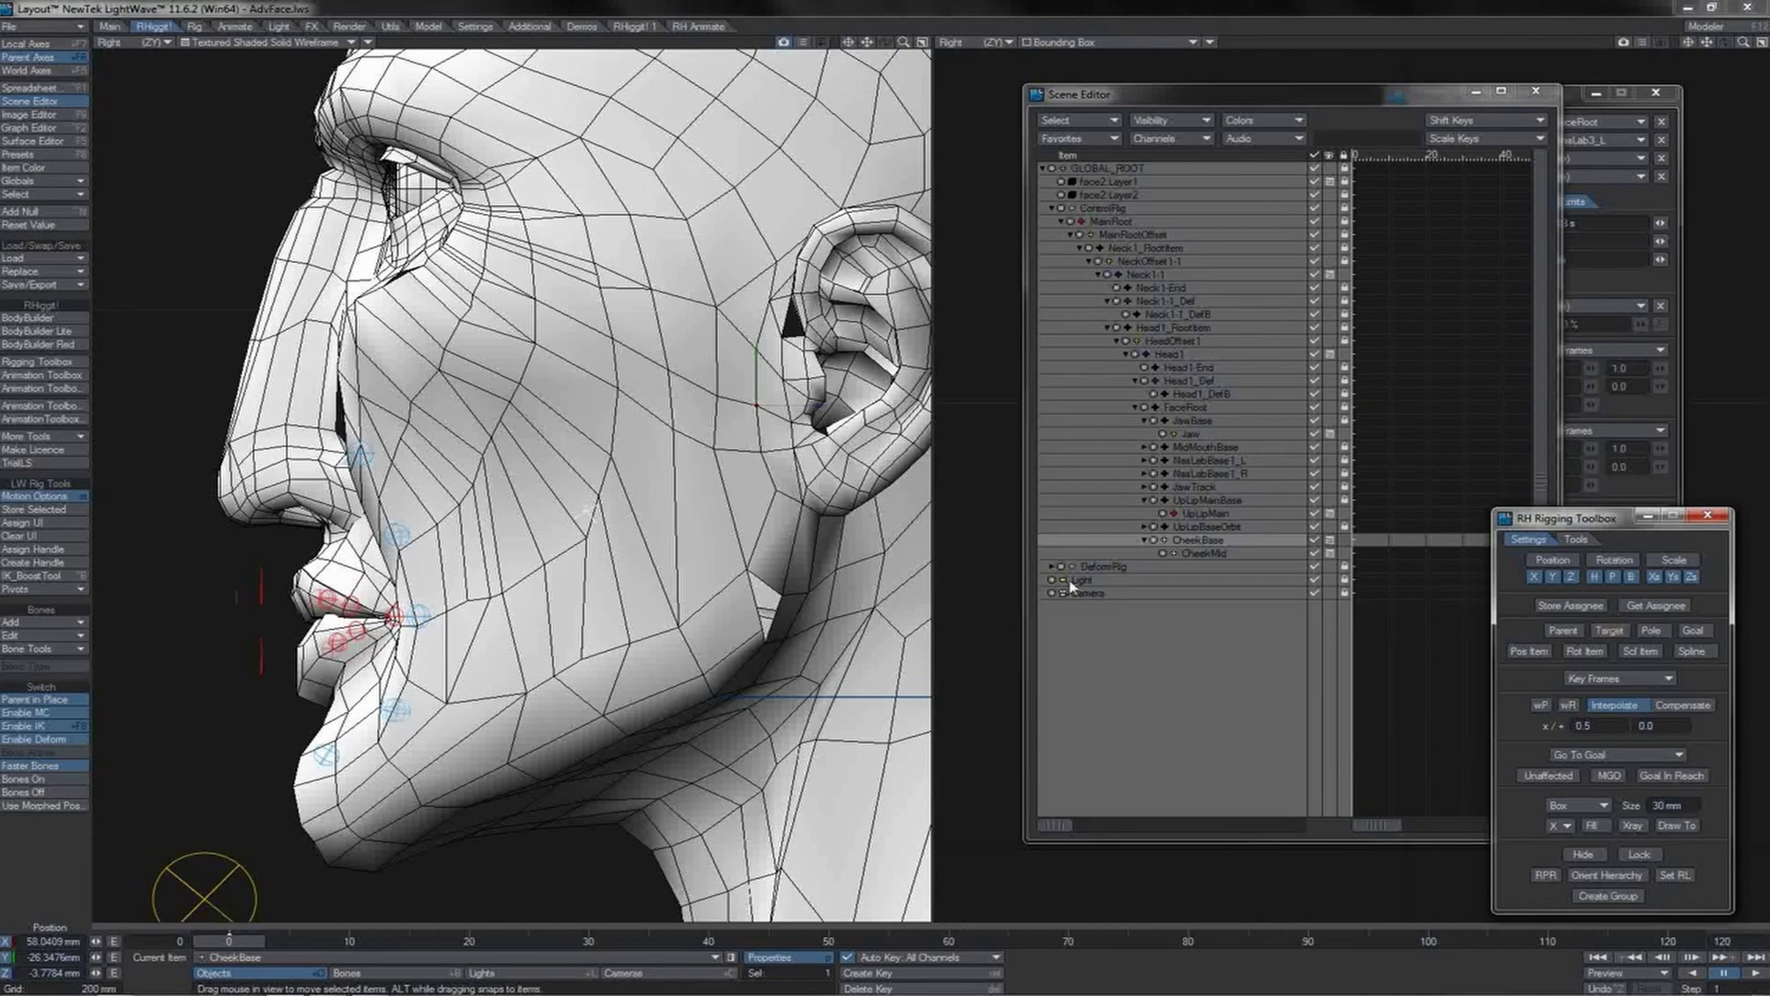
Step: Select CheekMid and set its position follow multiplier to 0.55
key(Down)
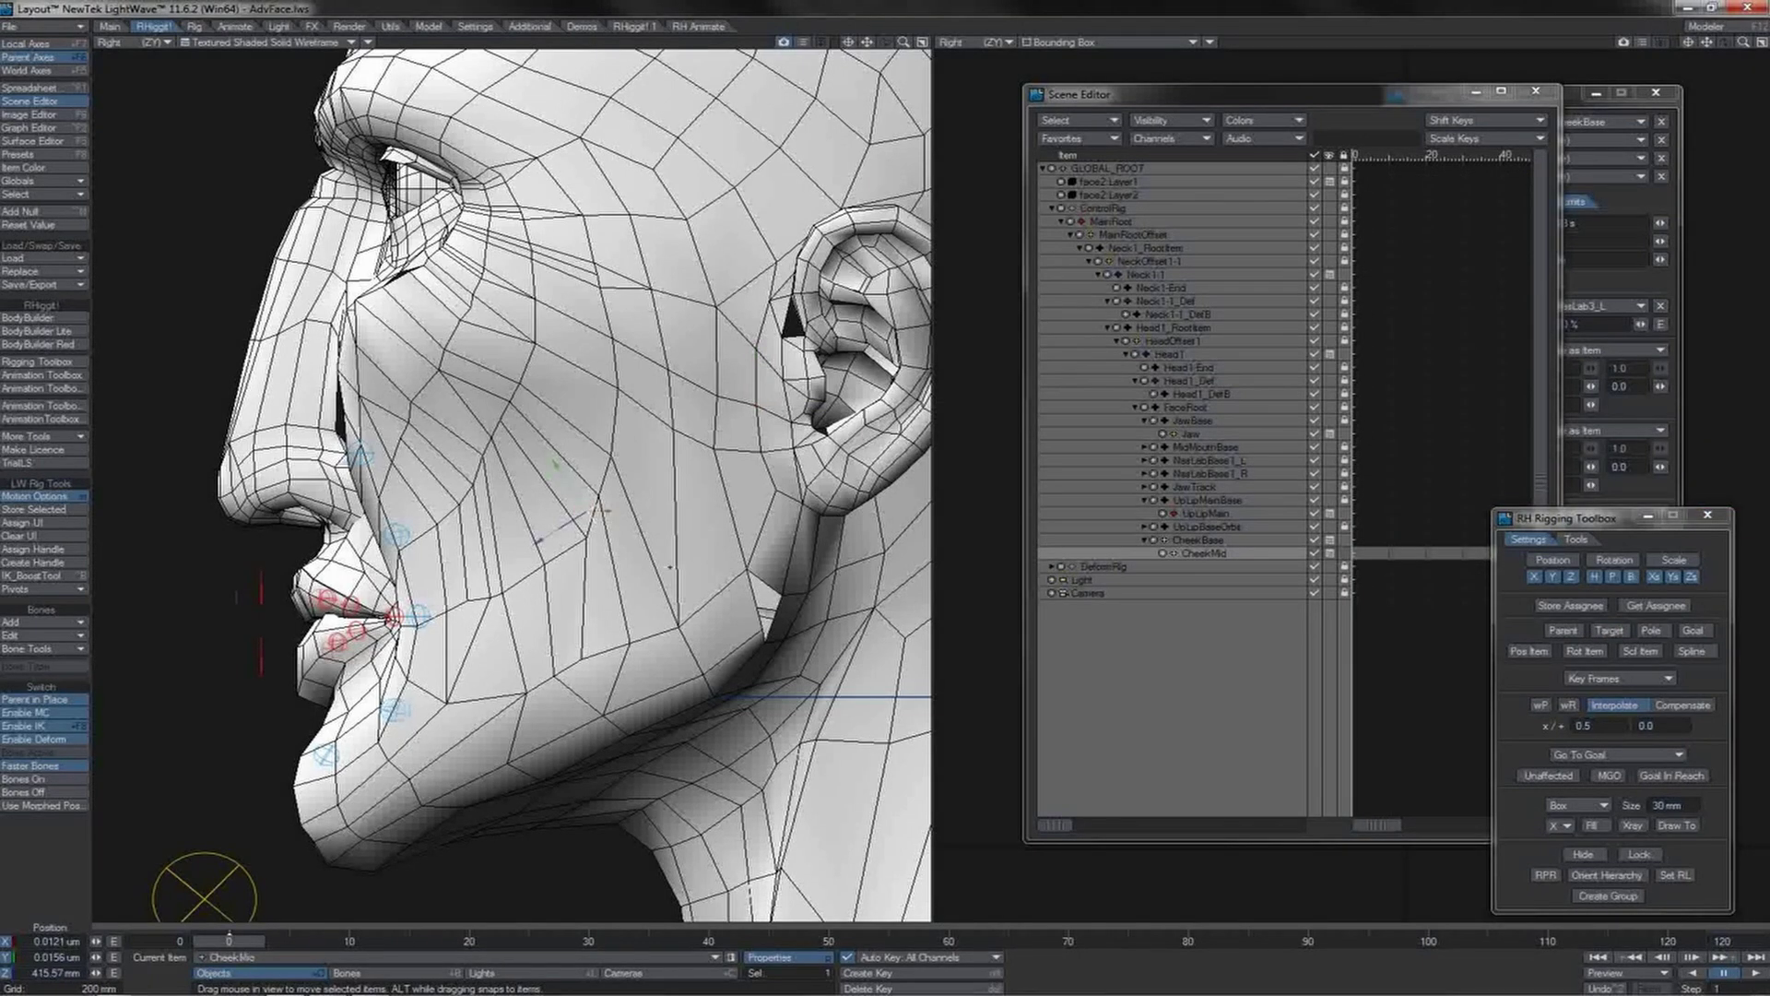
key(4)
mouse_move(883, 42)
mouse_down()
mouse_move(1060, 46)
mouse_move(887, 45)
mouse_up()
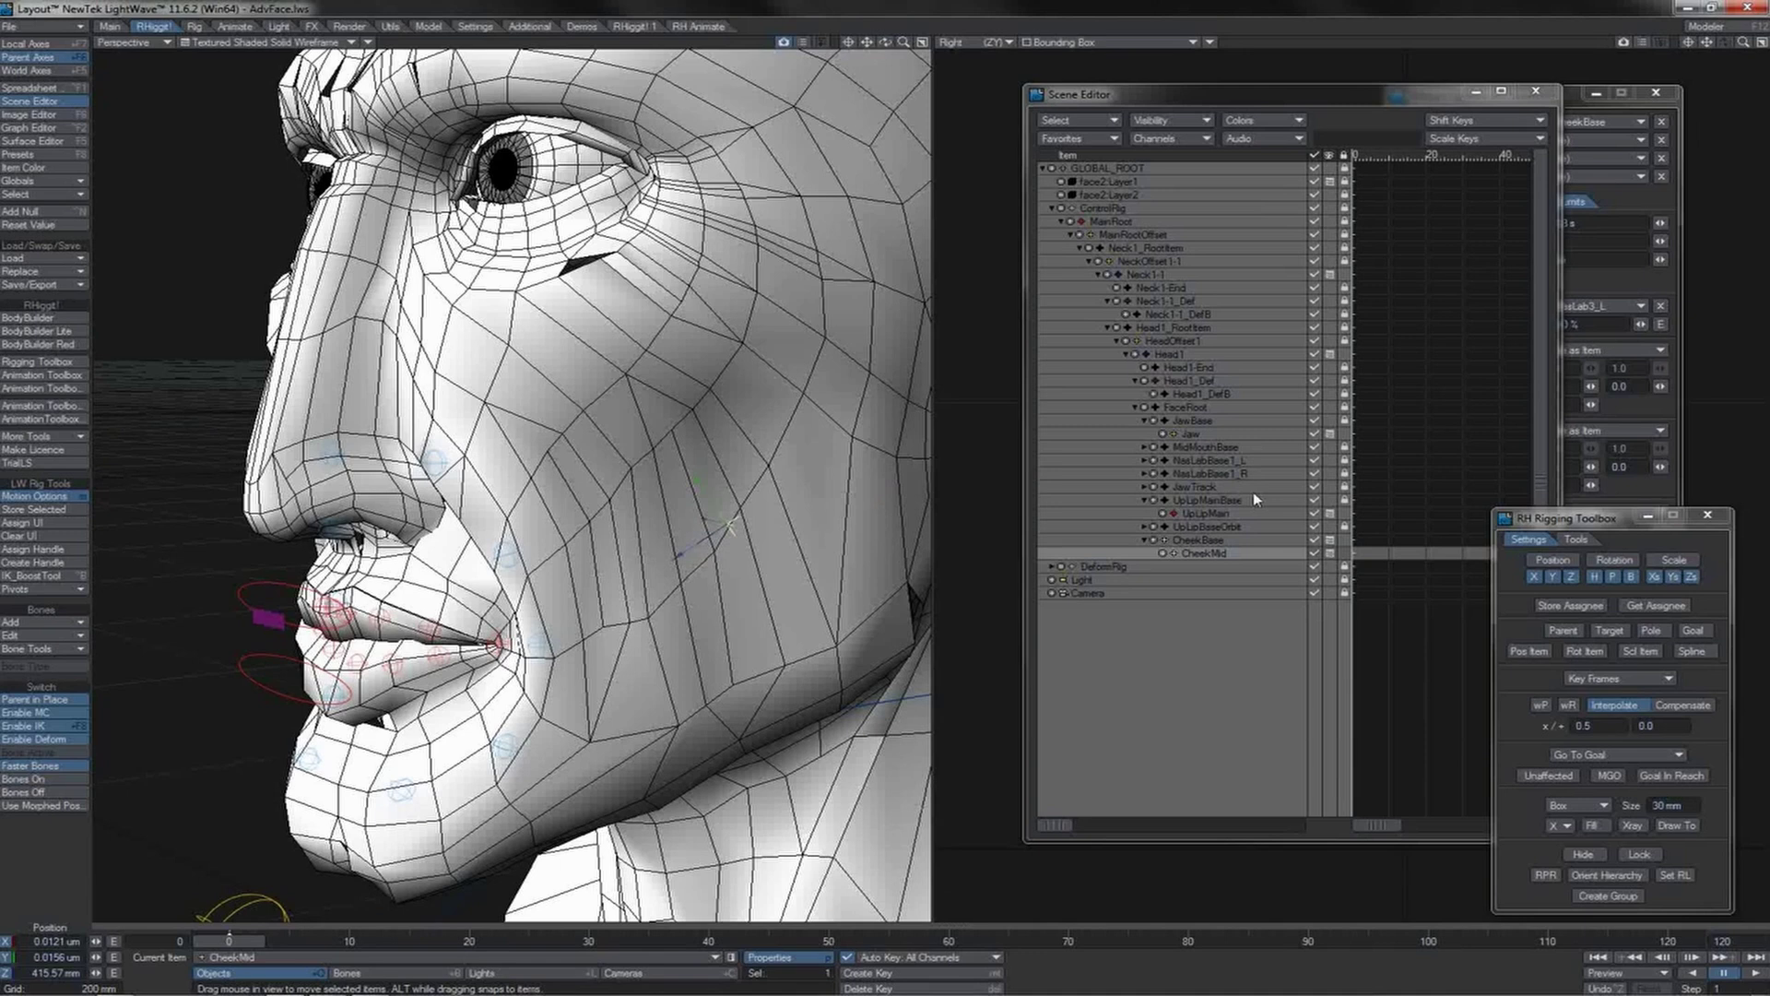
mouse_move(886, 42)
mouse_down()
mouse_move(793, 35)
mouse_move(902, 43)
mouse_up()
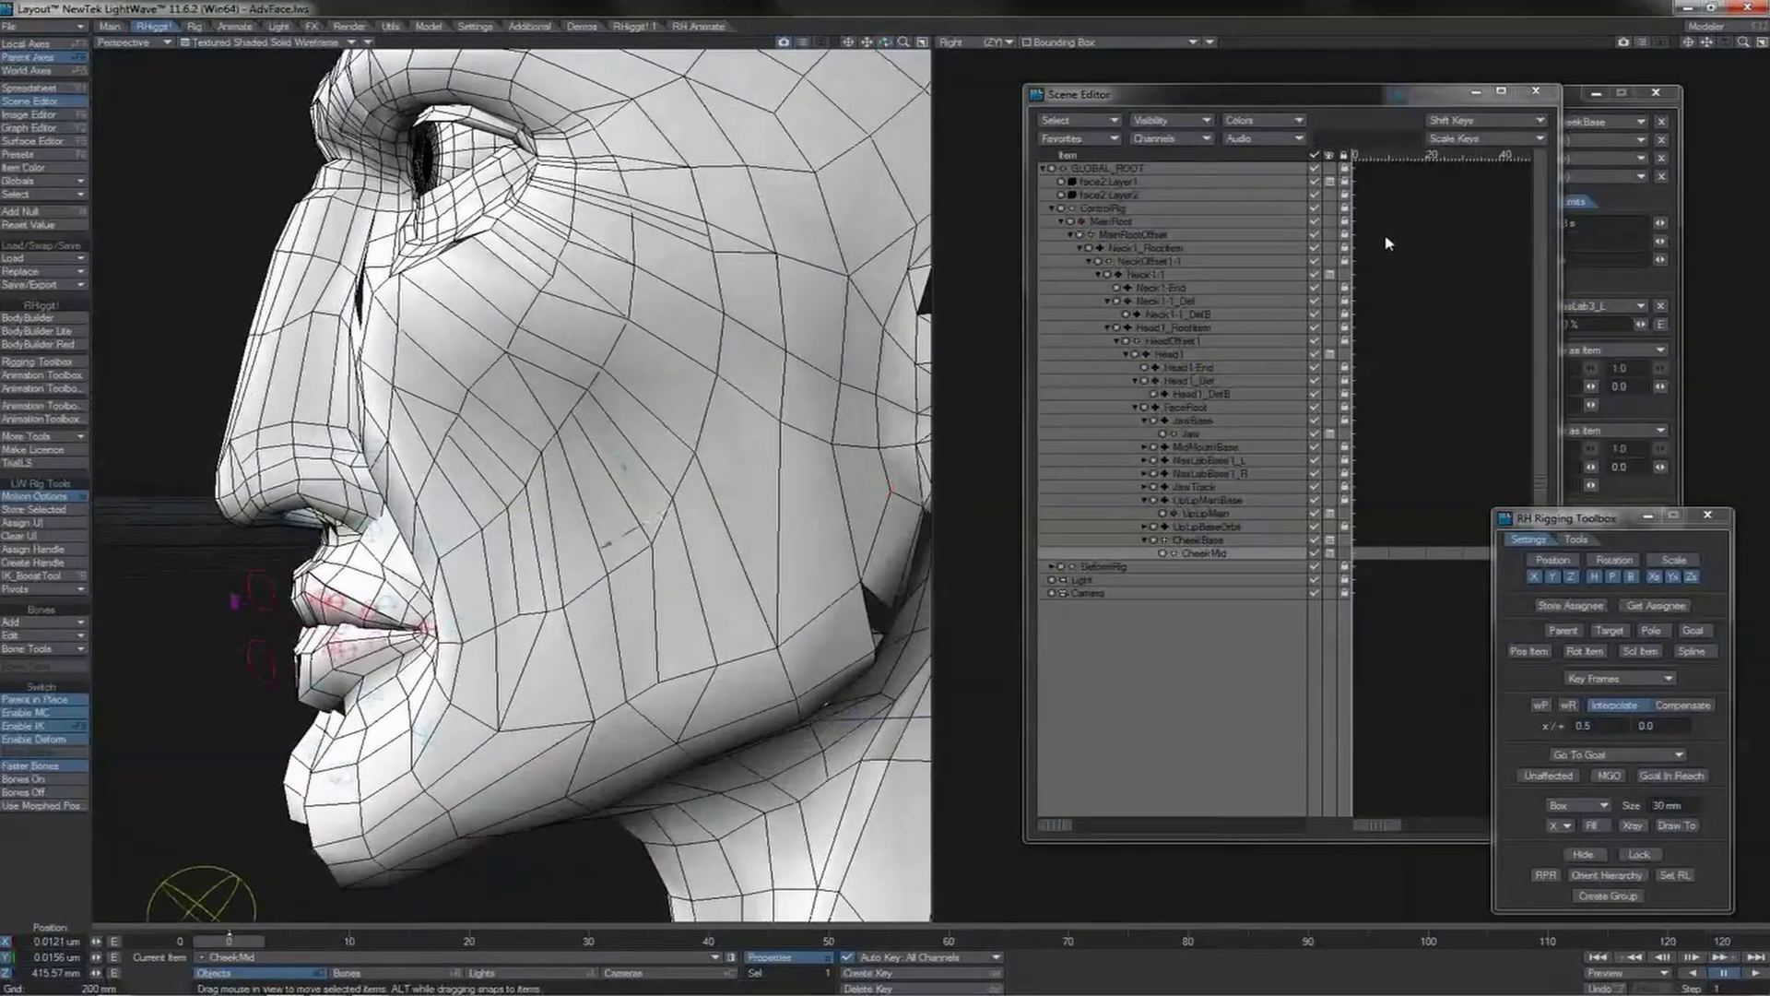
click(1578, 608)
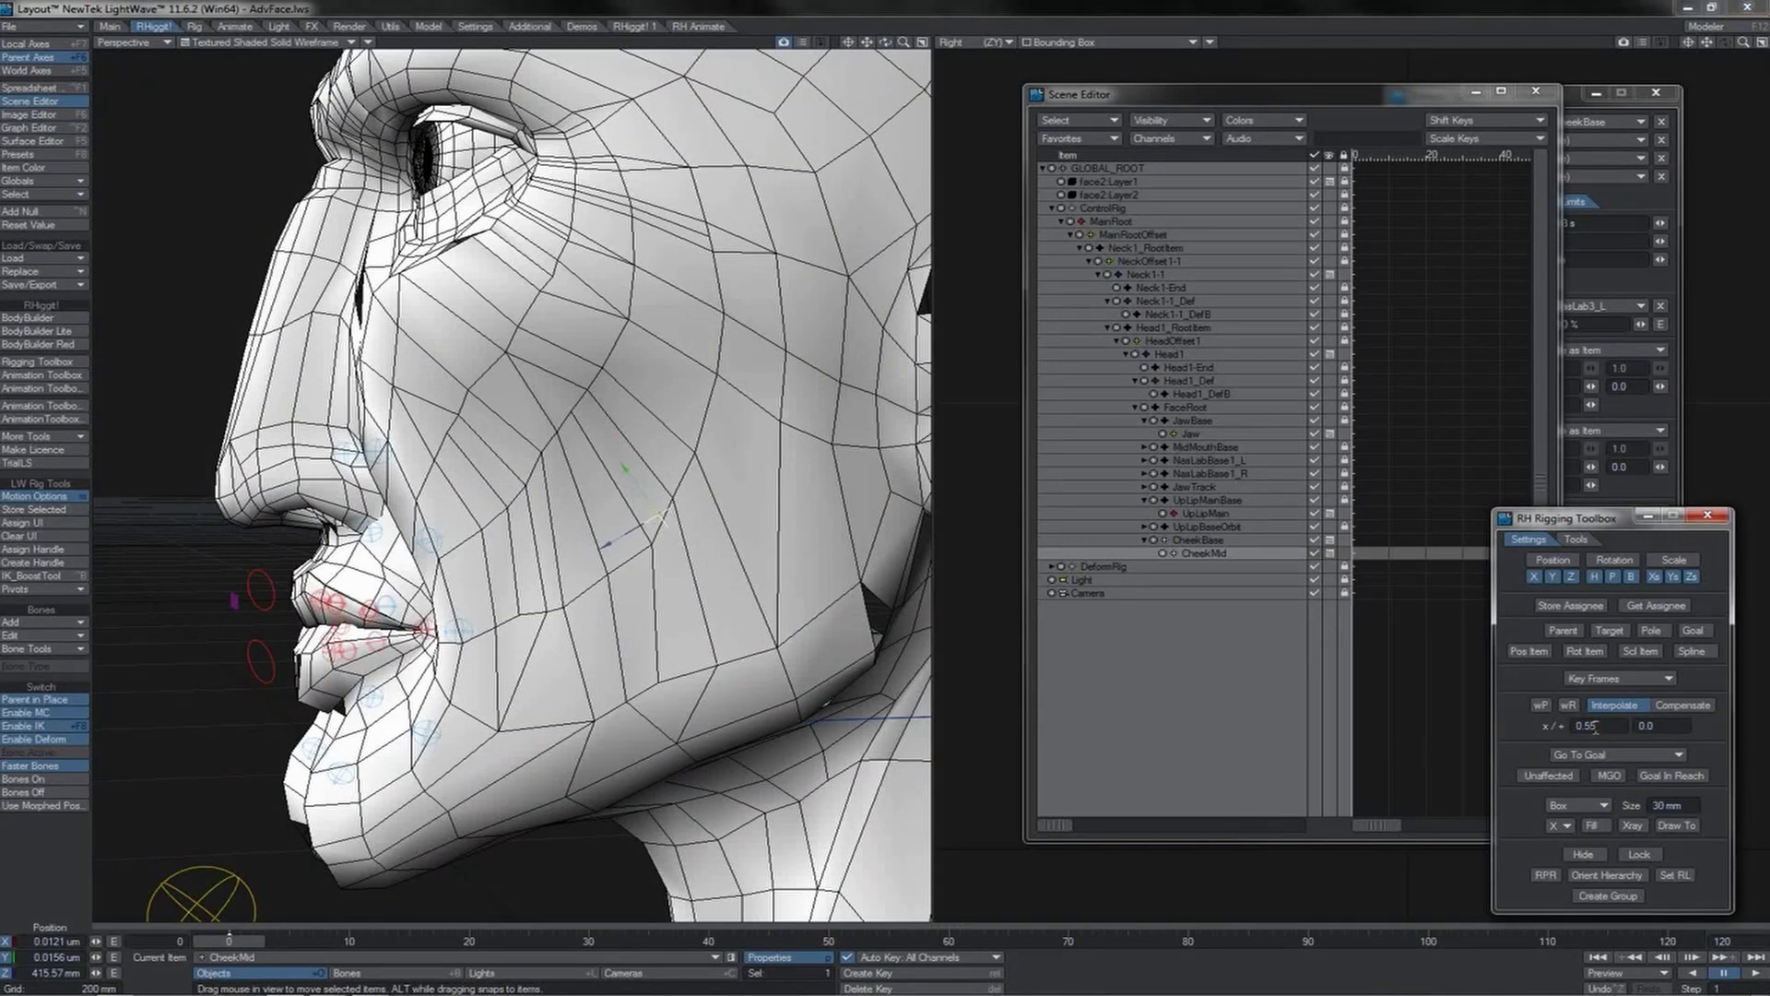
key(Return)
Step: Set the X position follow offset of CheekMid to 0.062 in its motion options
drag(885, 41, 1530, 170)
drag(889, 43, 544, 66)
alt+drag(644, 467, 765, 553)
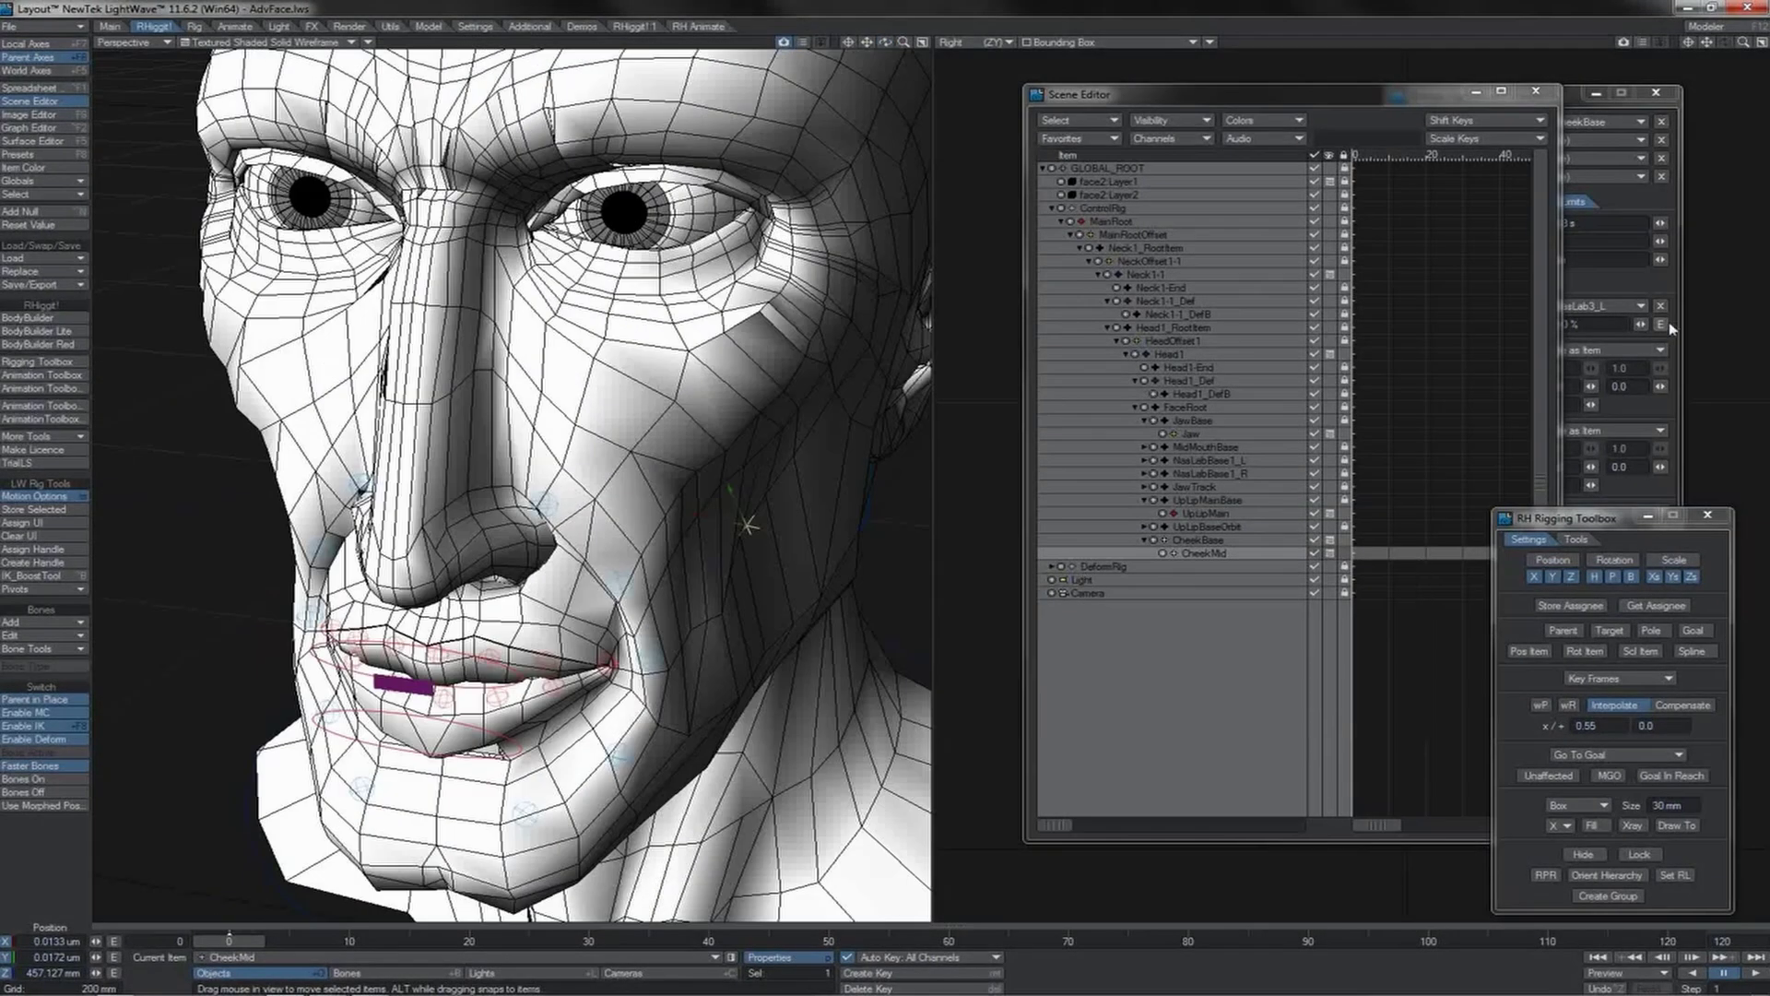
click(1672, 345)
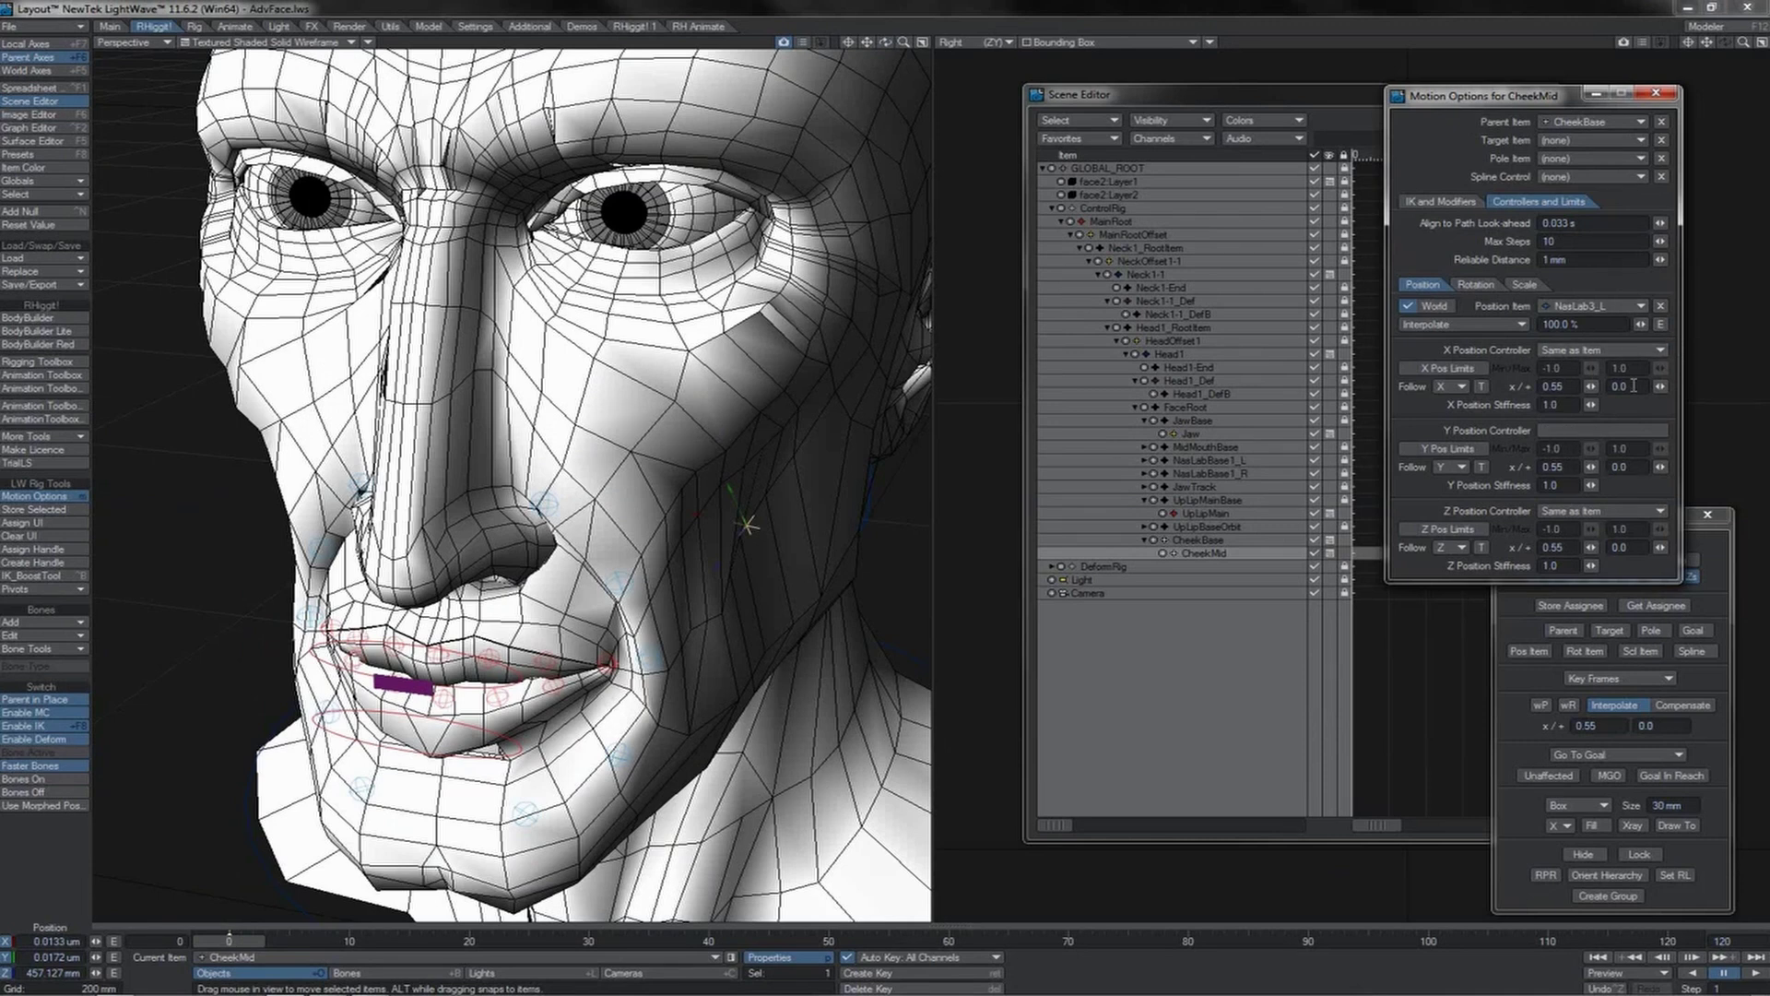
drag(1659, 386, 1673, 386)
drag(885, 41, 892, 51)
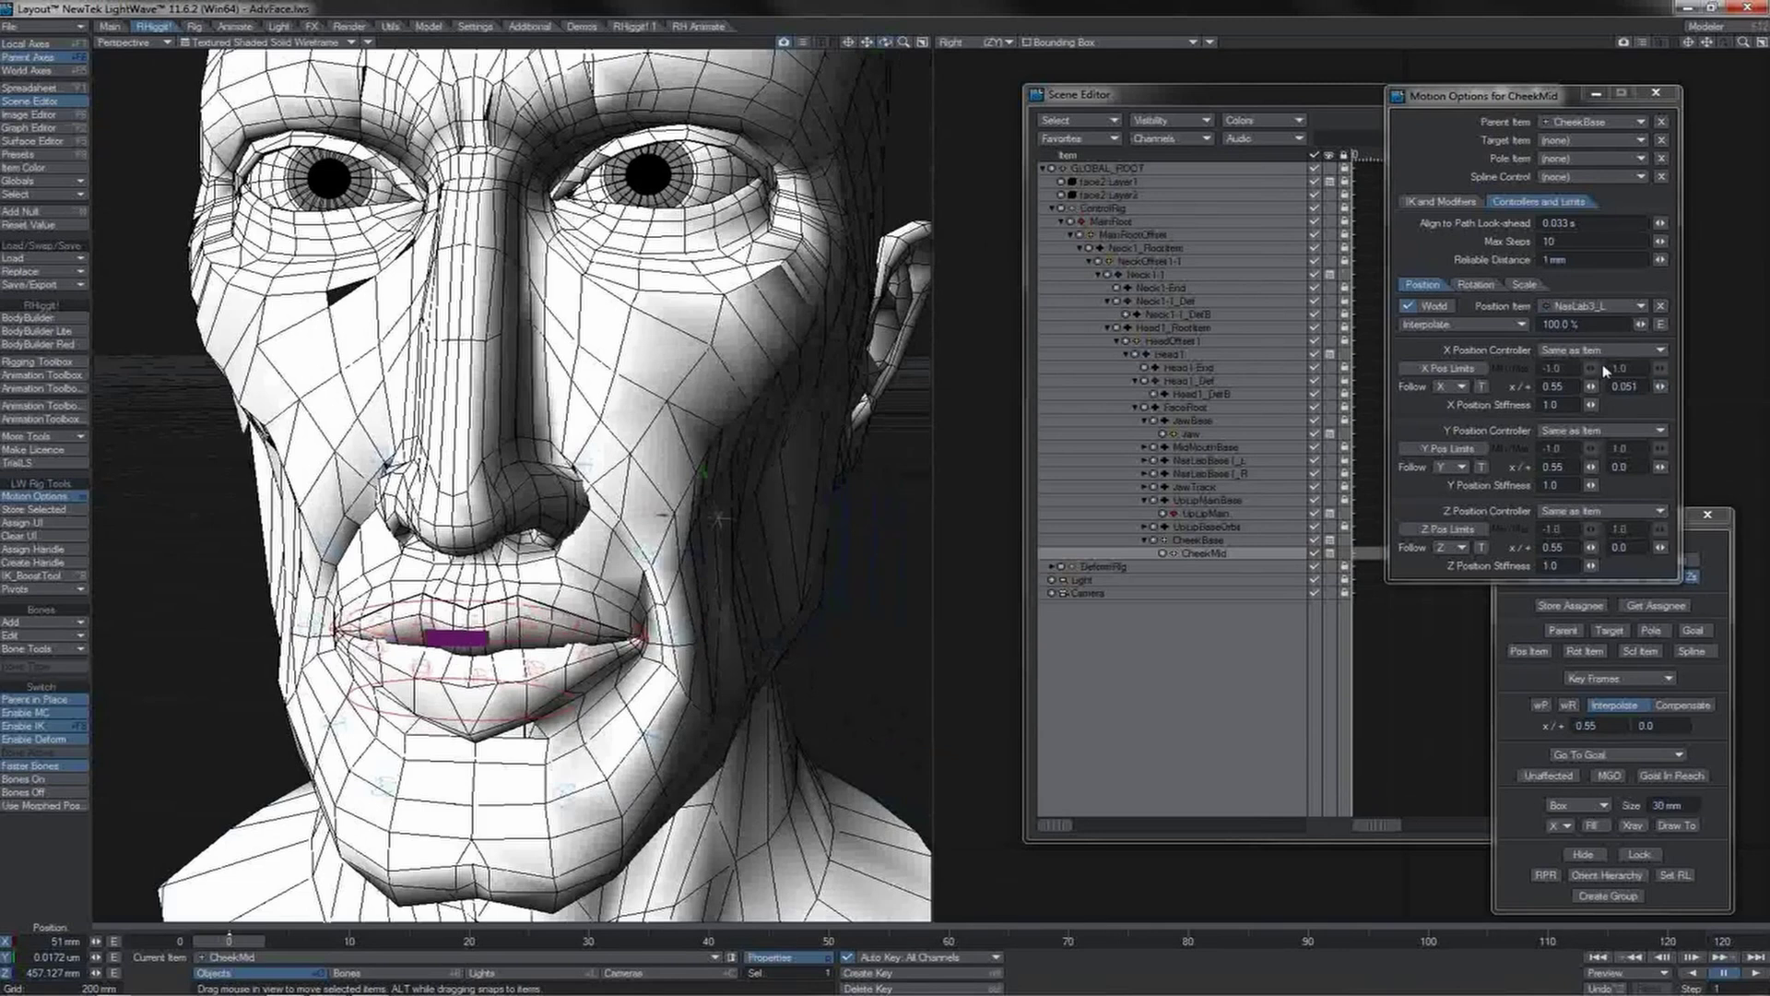
drag(1662, 385, 1660, 386)
Step: Rename the CheekMid null to CheekMidTrack
click(1198, 556)
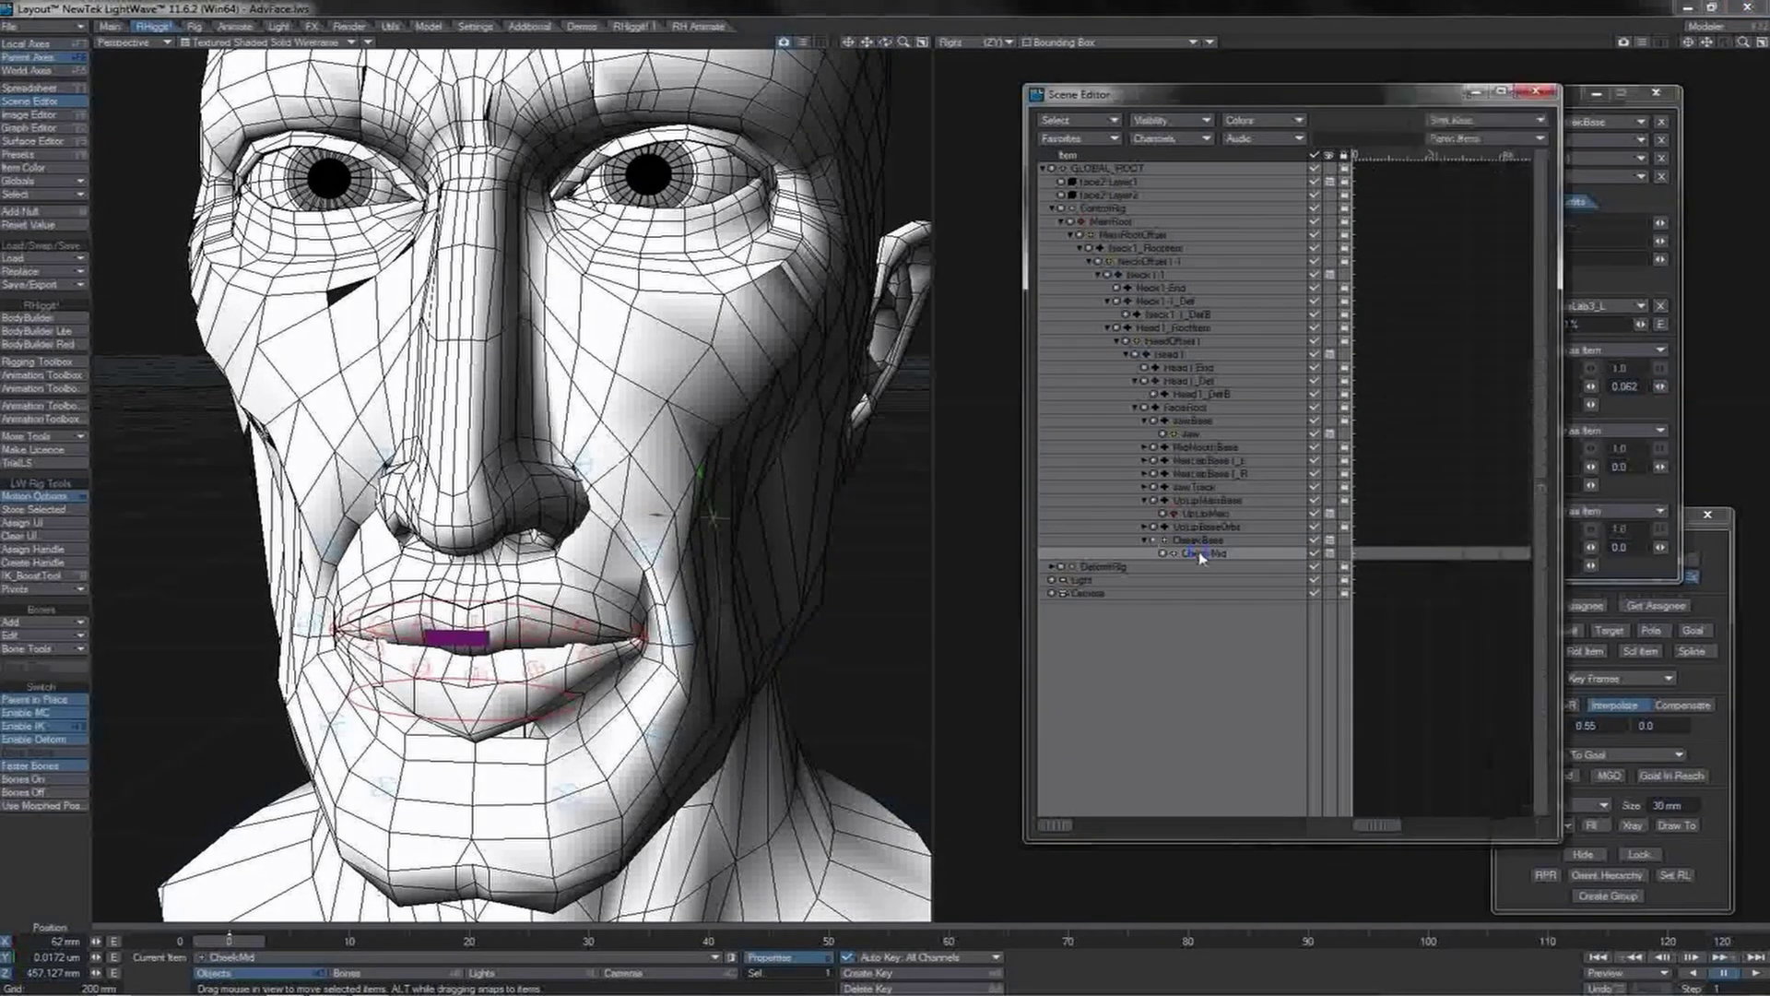
right_click(1198, 556)
click(1196, 608)
key(Right)
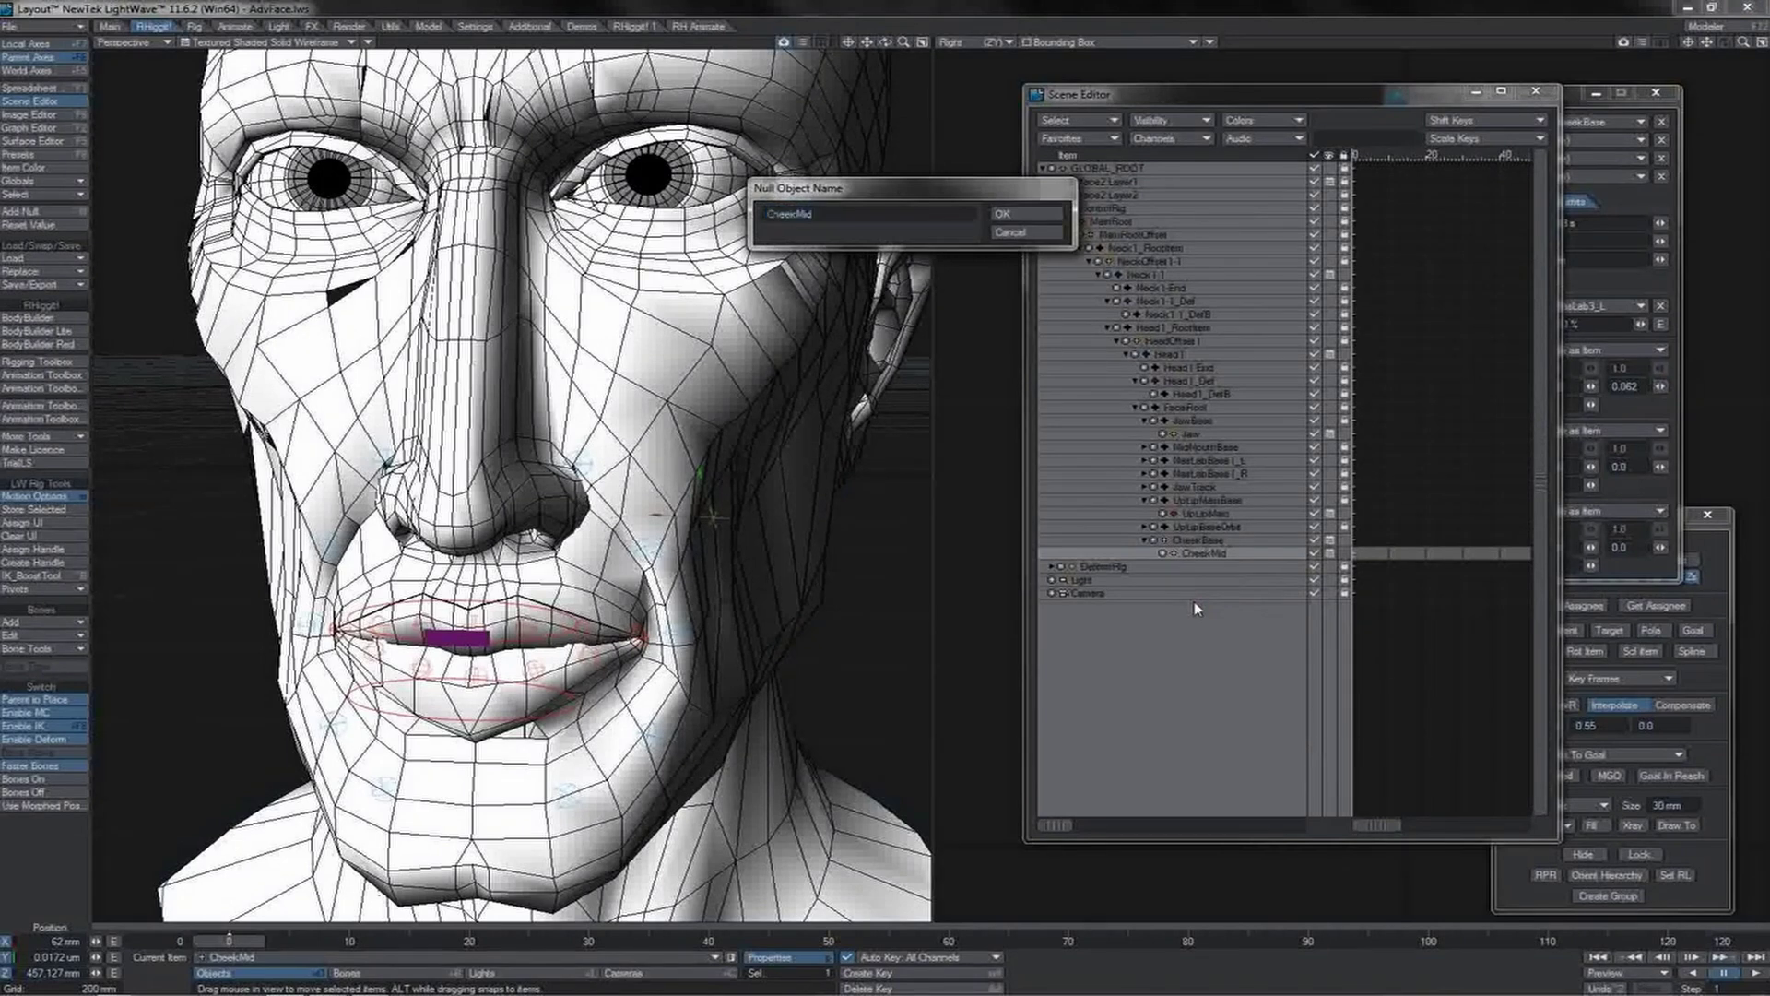
text(Track)
key(Return)
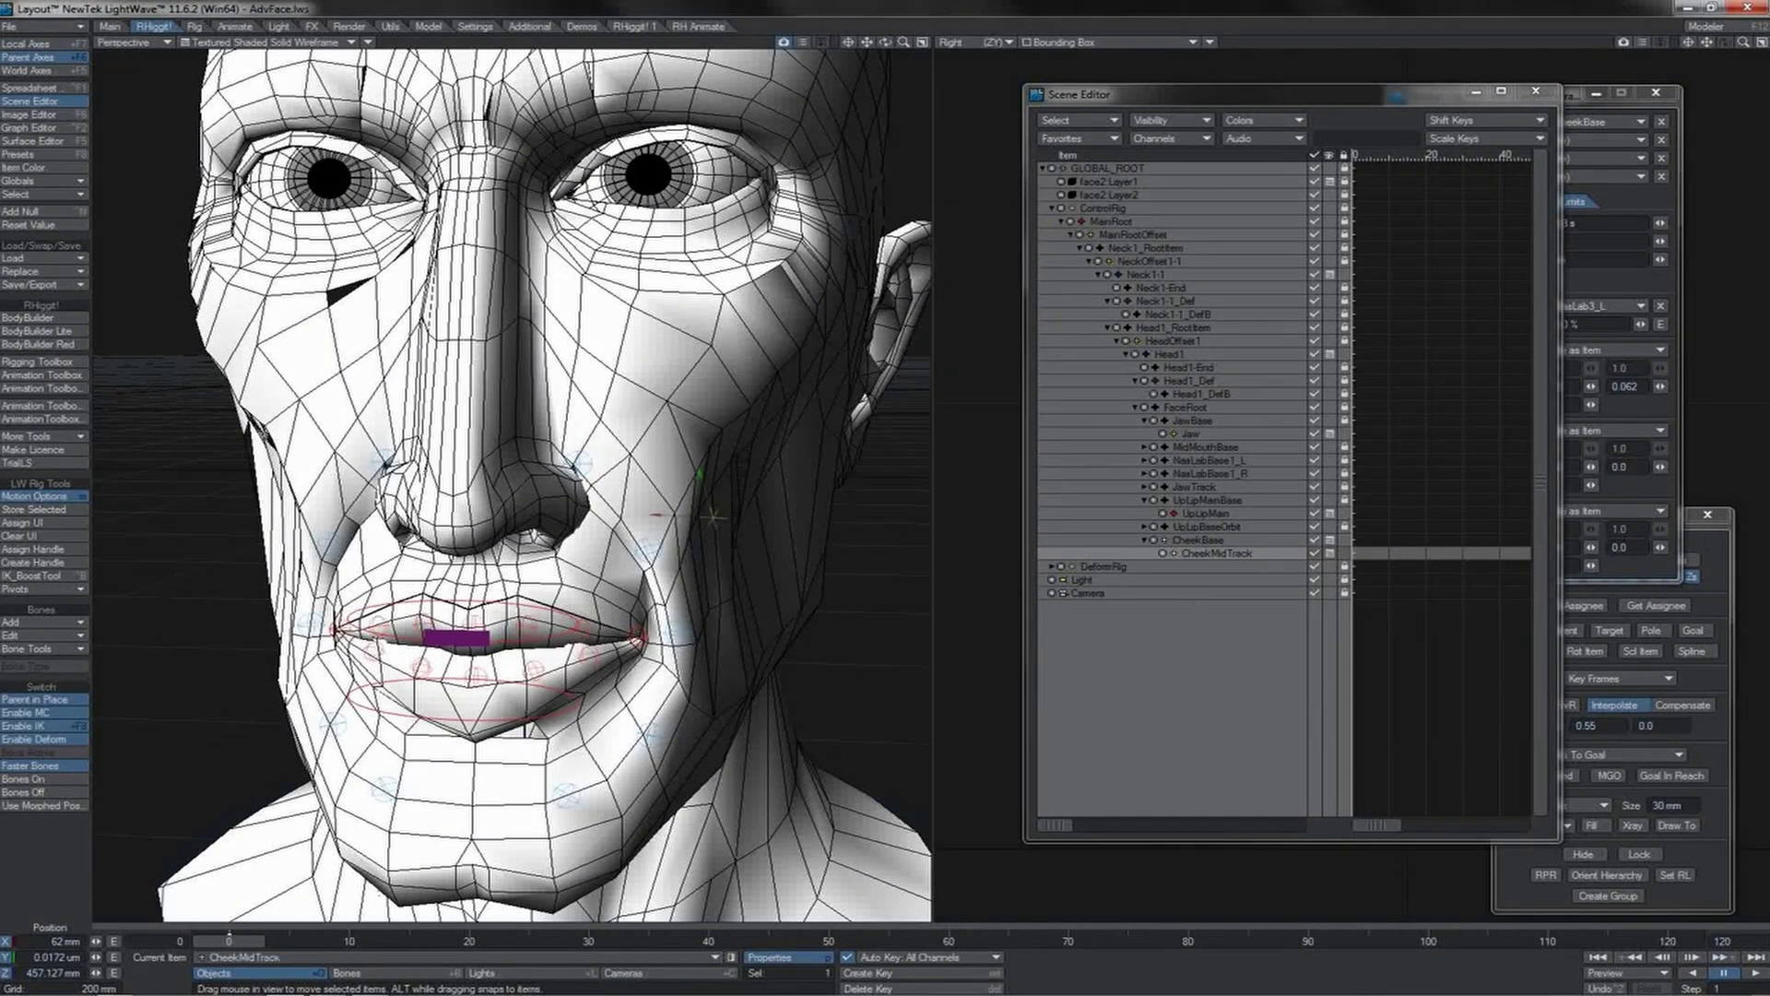
Step: Add a null named CheekMid and parent it to CheekMidTrack in the scene hierarchy
click(81, 212)
text(C)
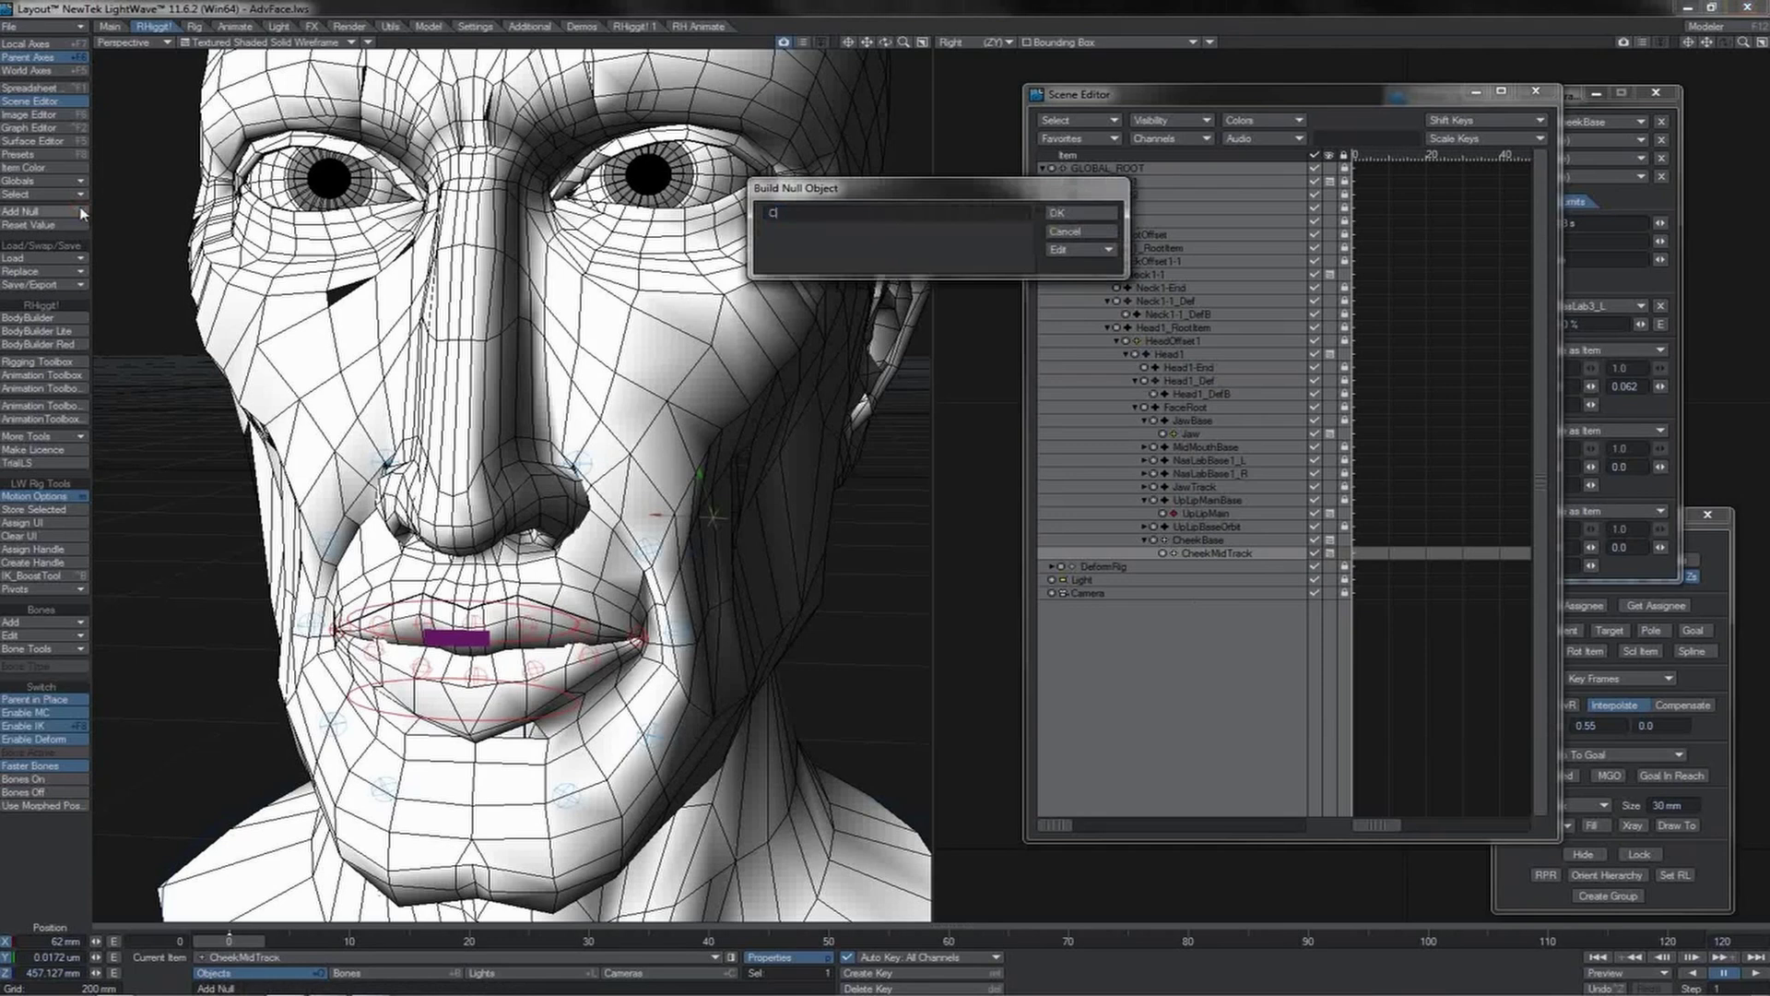
text(heekMid)
key(Return)
drag(1088, 579, 1235, 558)
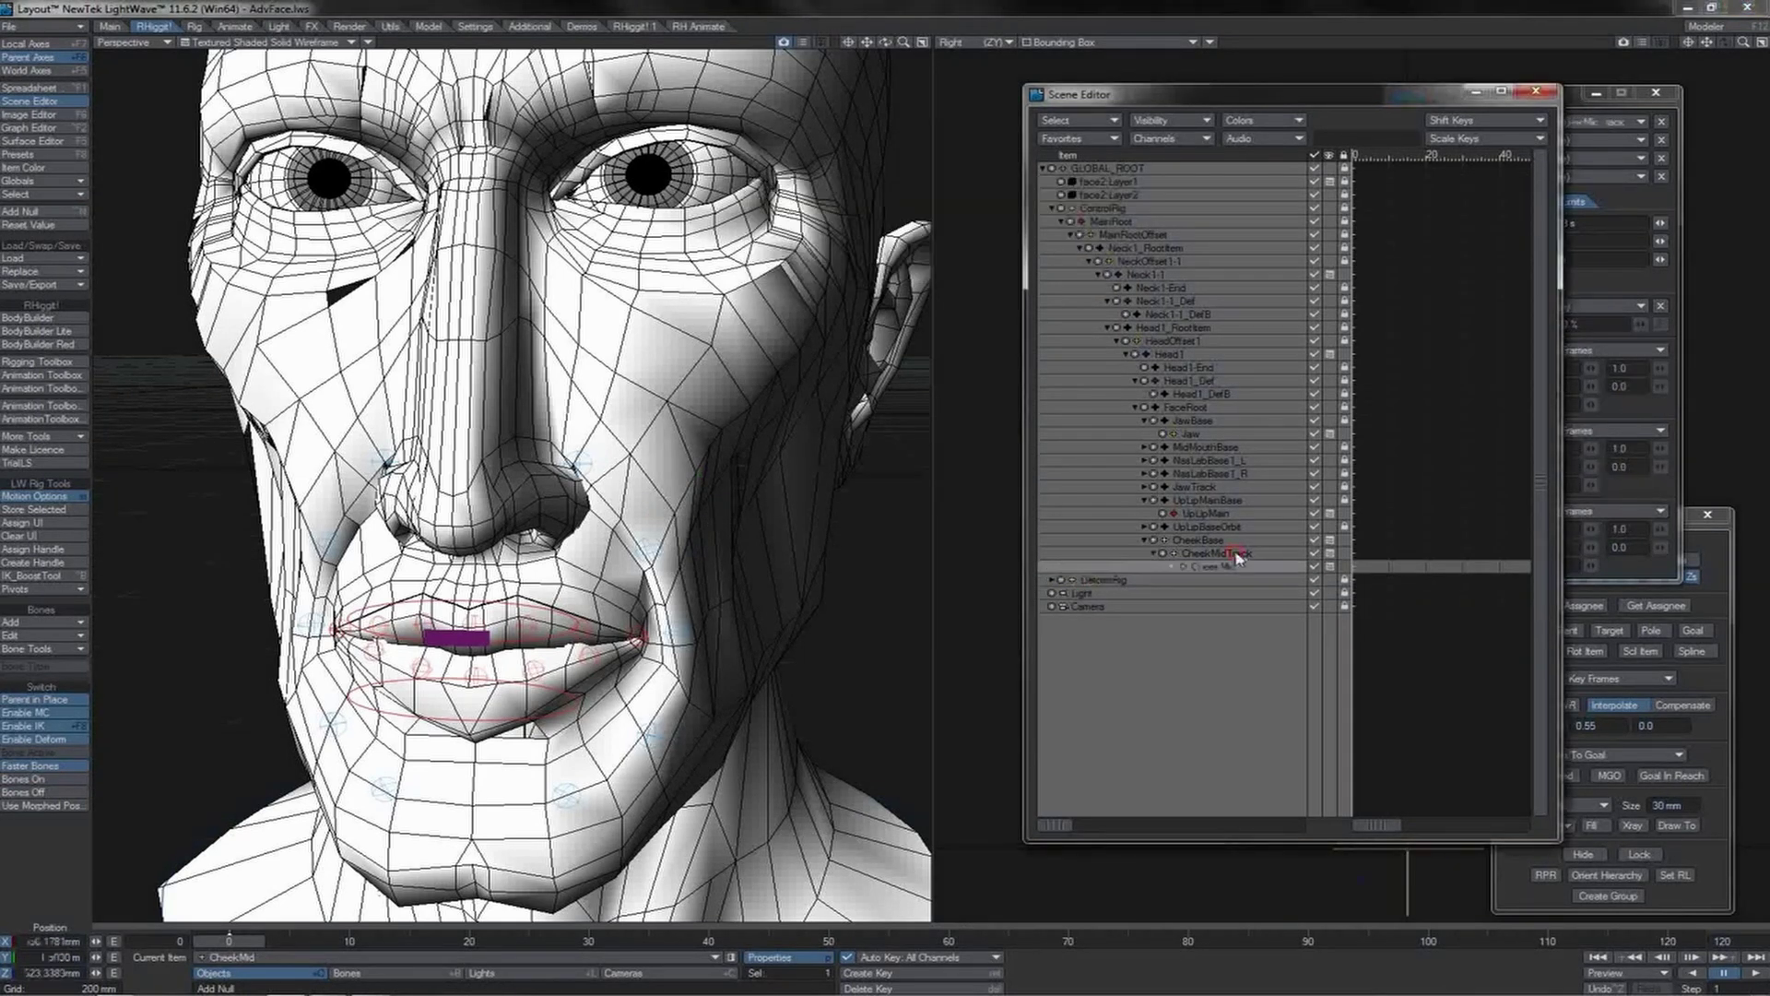
Step: Reset the position and rotation of the new CheekMid null
click(44, 233)
key(y)
click(82, 225)
key(t)
Step: Configure a custom display shape for the CheekMid null and colour it green
click(1587, 811)
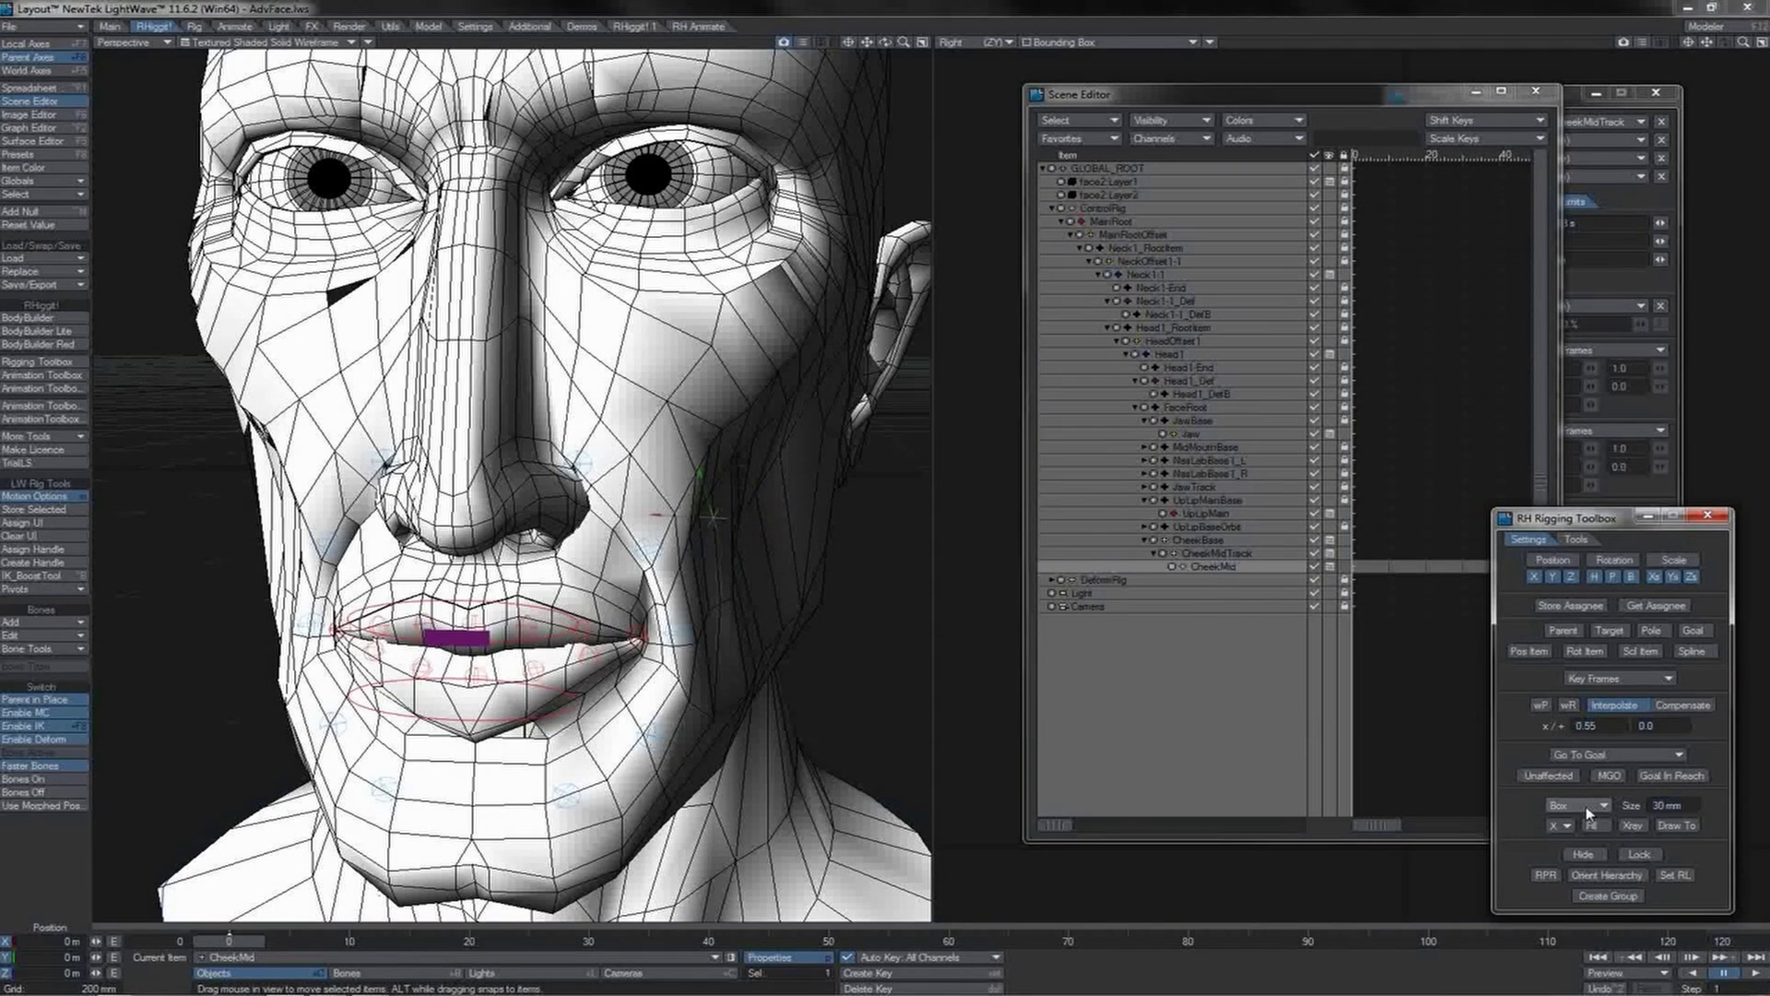
click(1586, 808)
click(1585, 808)
click(1626, 826)
click(1588, 826)
click(1263, 120)
mouse_move(1327, 121)
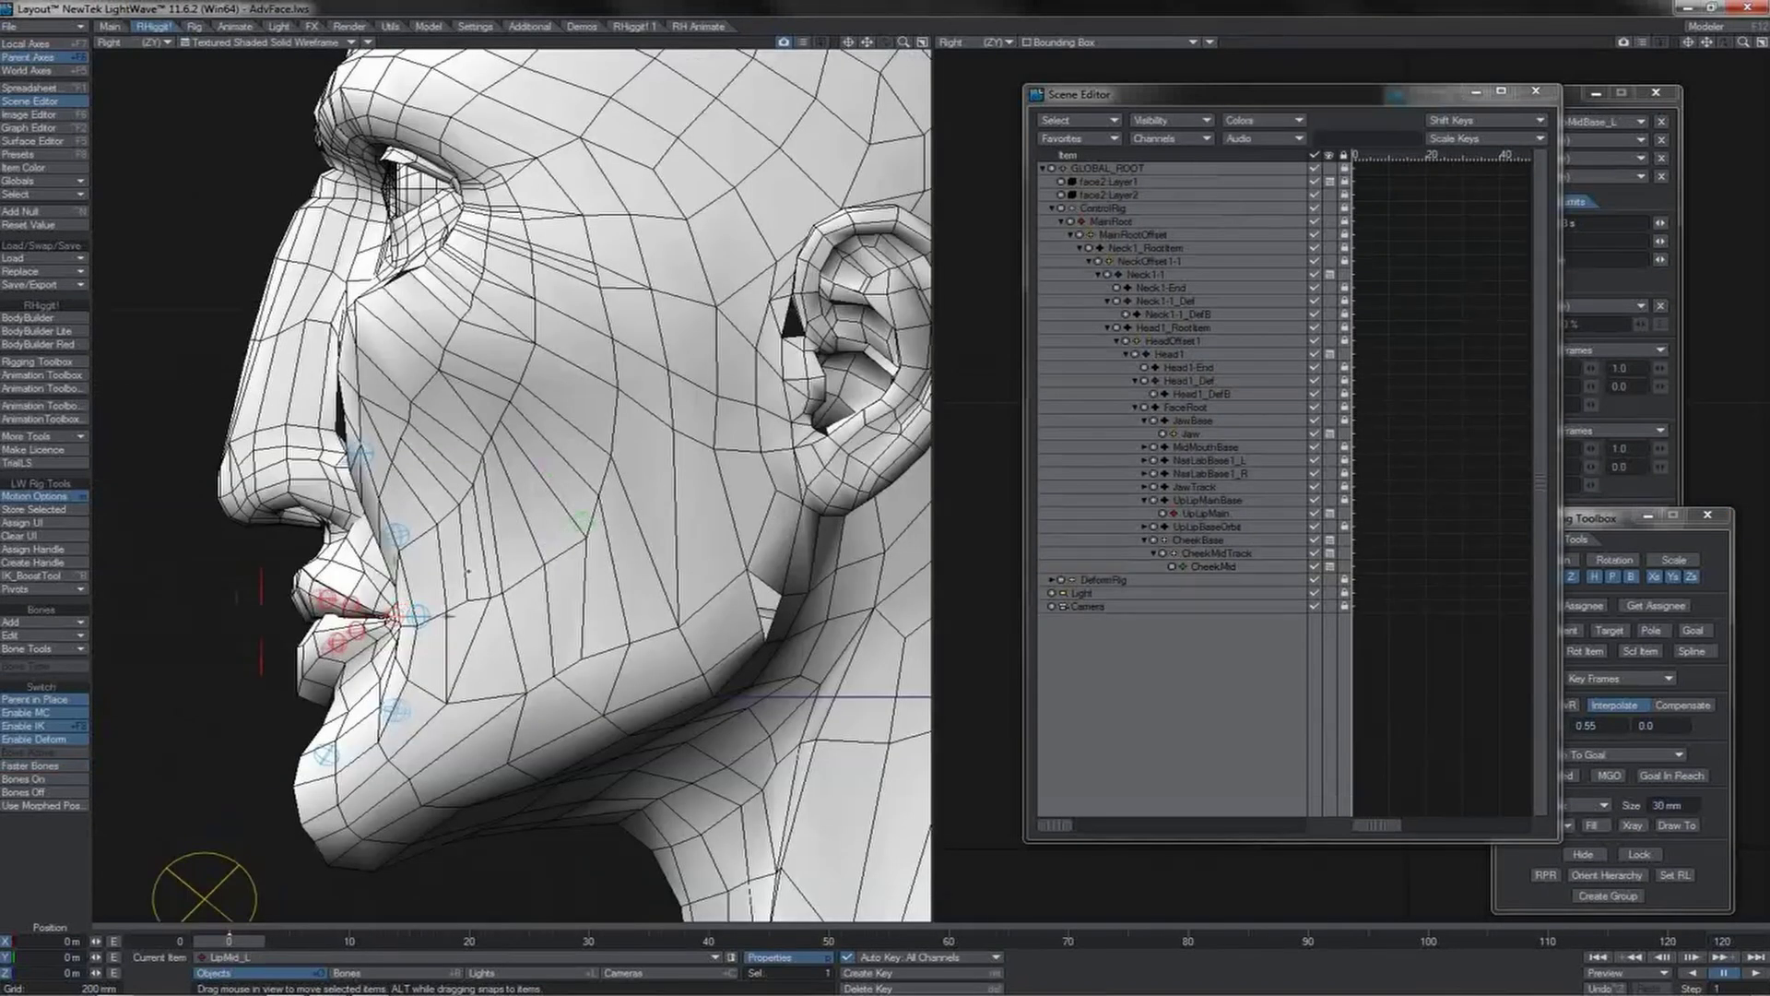
Step: Test the cheek response by moving LipMid_L and CheekMid in the side view, and undo the moves
drag(468, 571, 504, 549)
click(605, 509)
drag(640, 566, 627, 551)
key(ctrl+z)
key(ctrl+z)
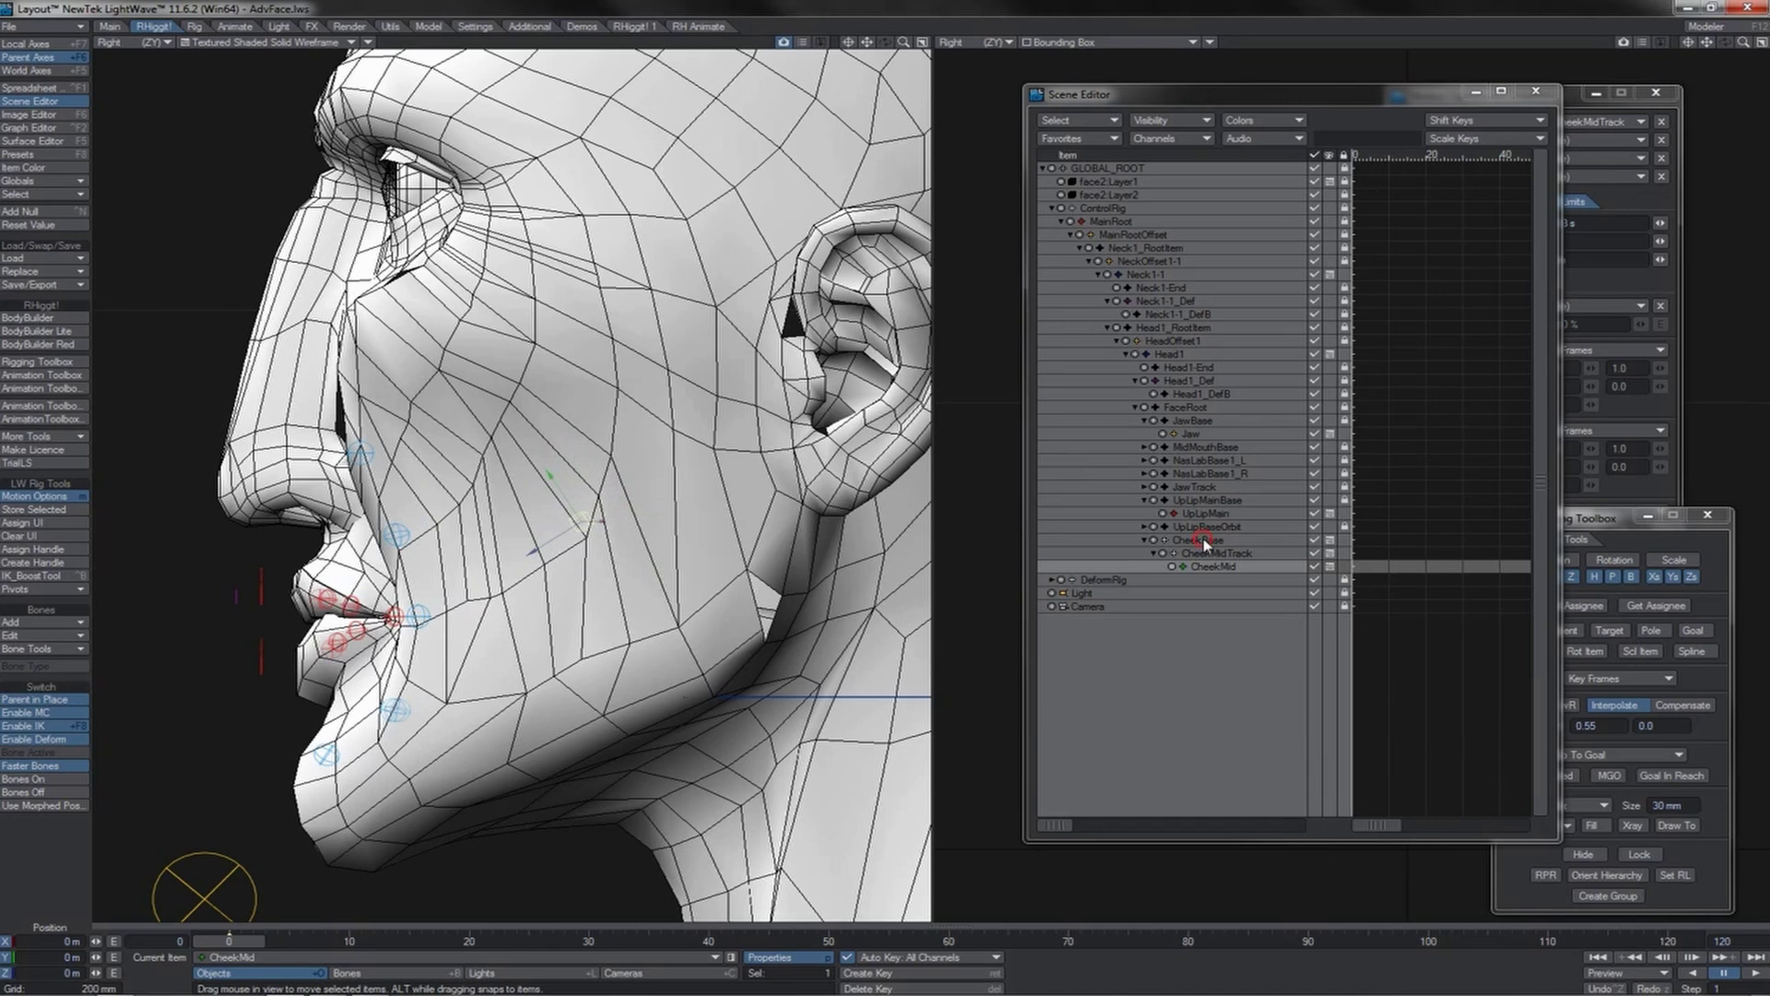
Step: Add the _L suffix to the CheekBase, CheekMidTrack and CheekMid nulls and mirror the hierarchy as _R copies
click(1199, 540)
right_click(1203, 539)
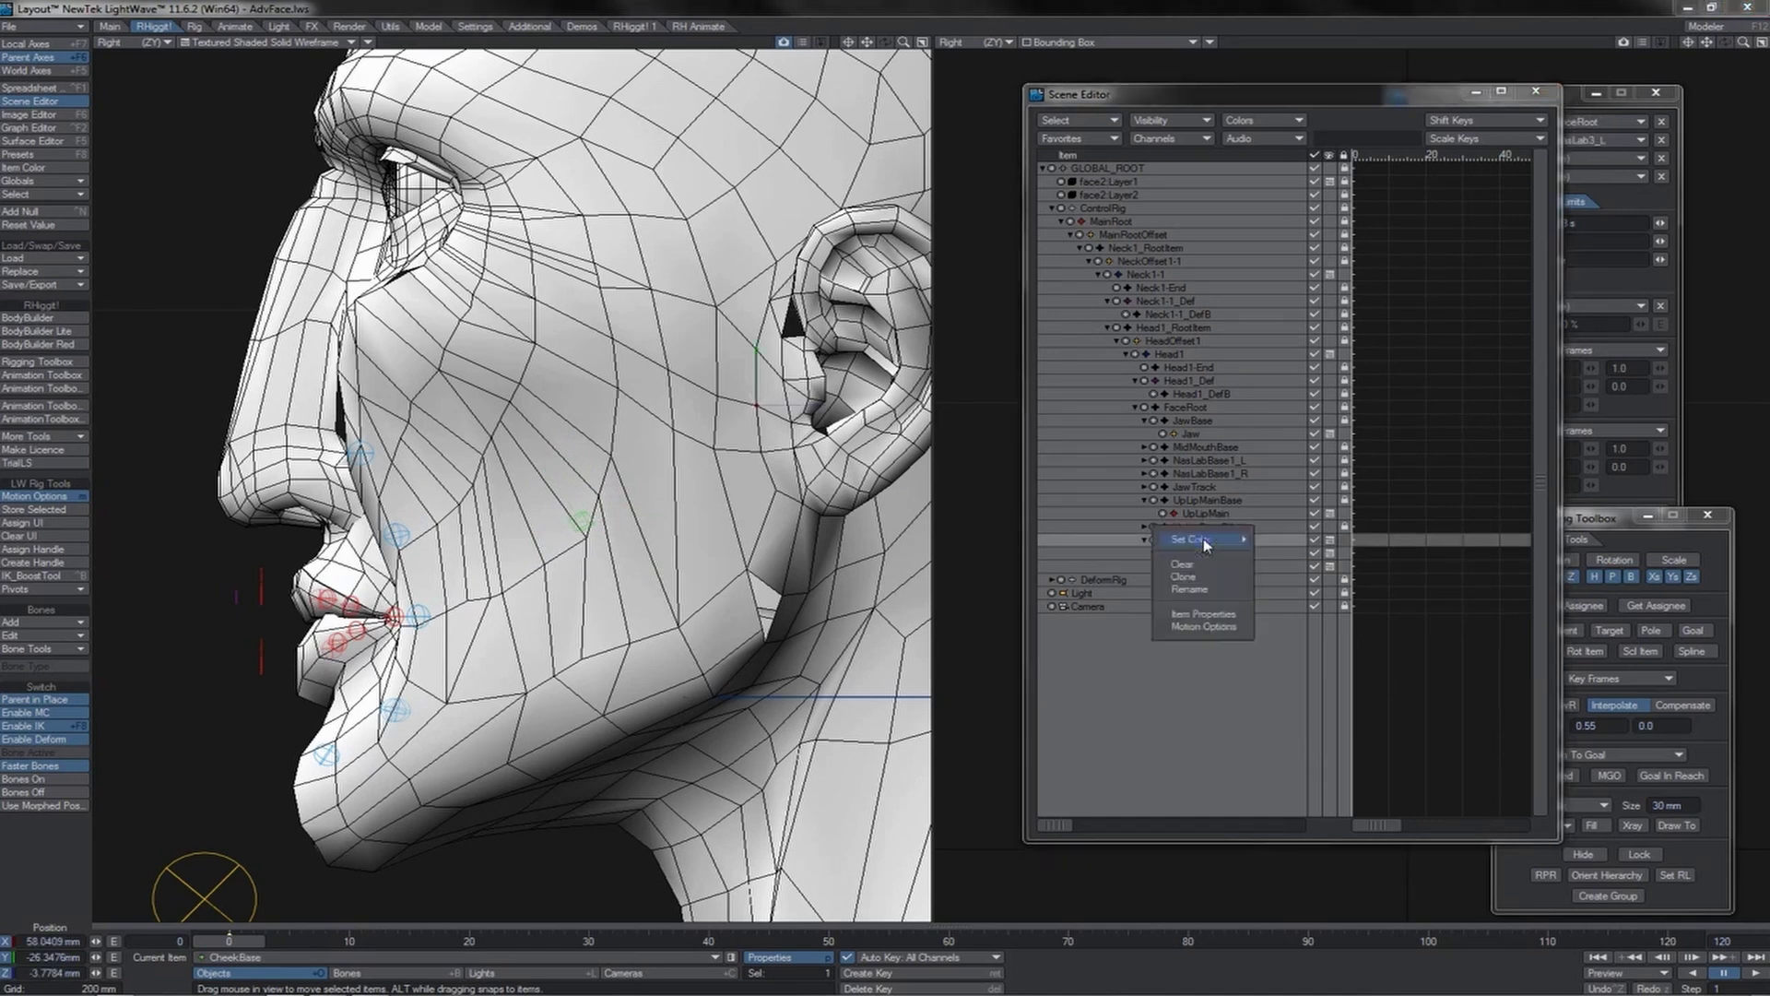
click(1200, 589)
key(Right)
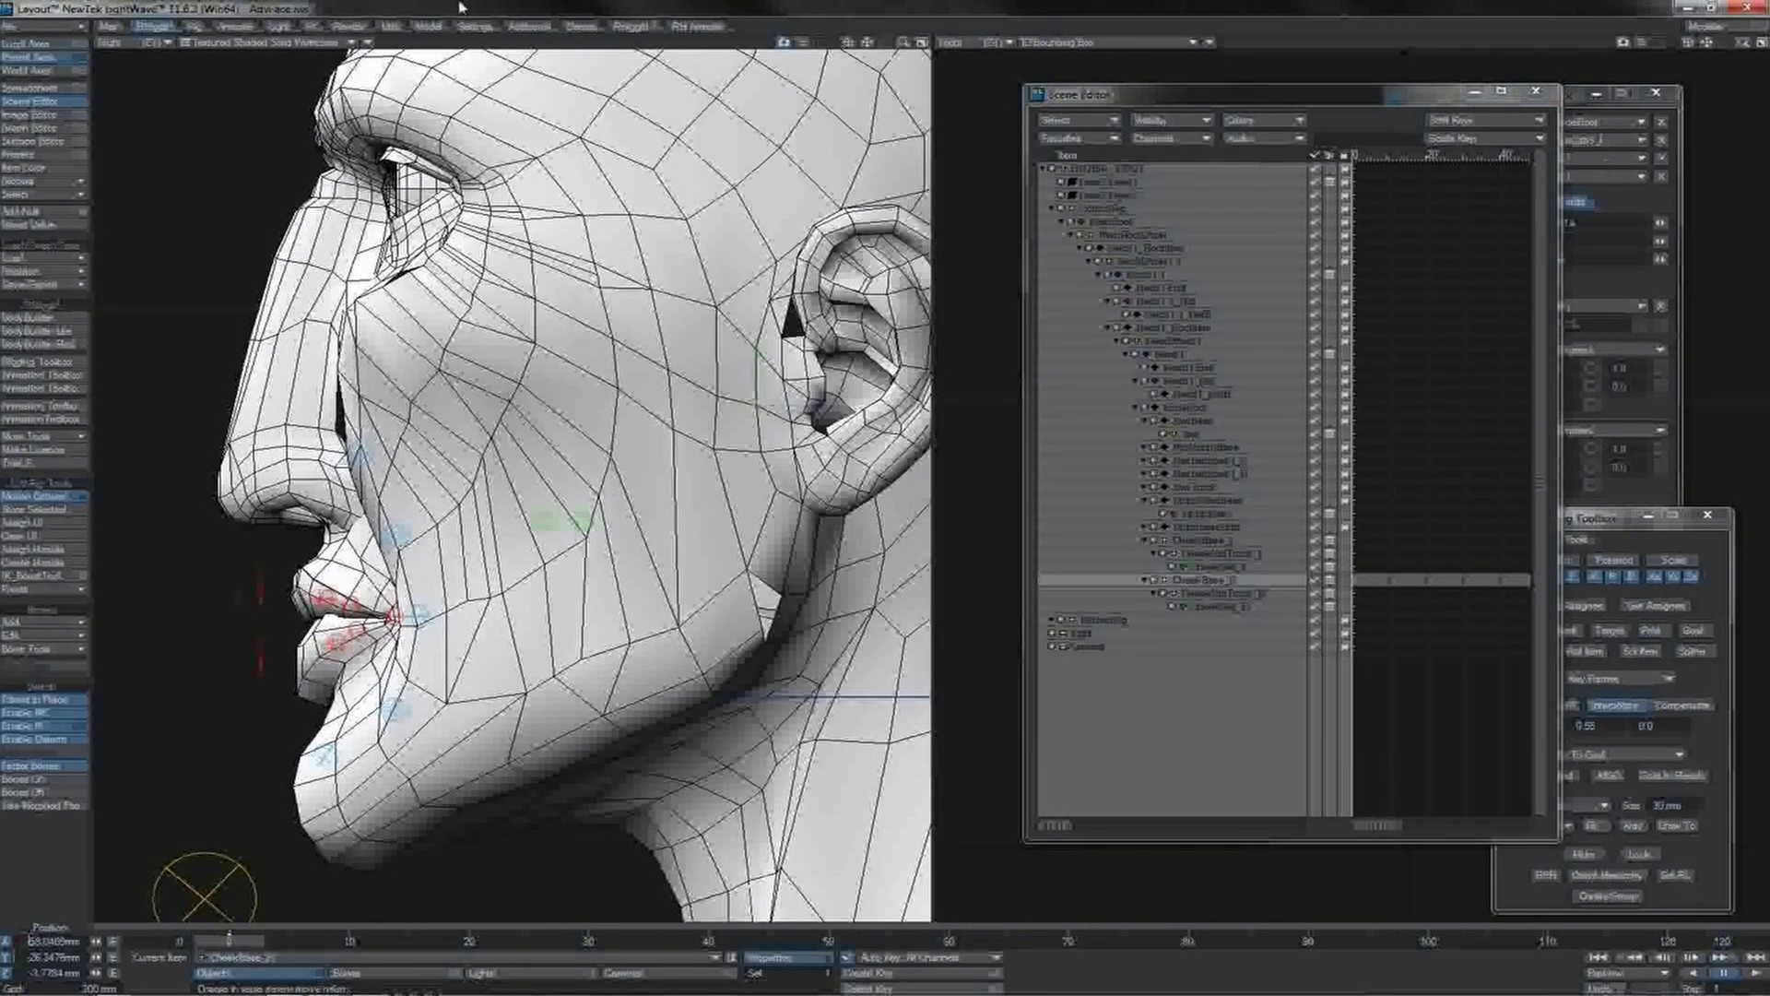
Step: Set the target item of CheekBase_R to NasLab3_R in its motion options
key(4)
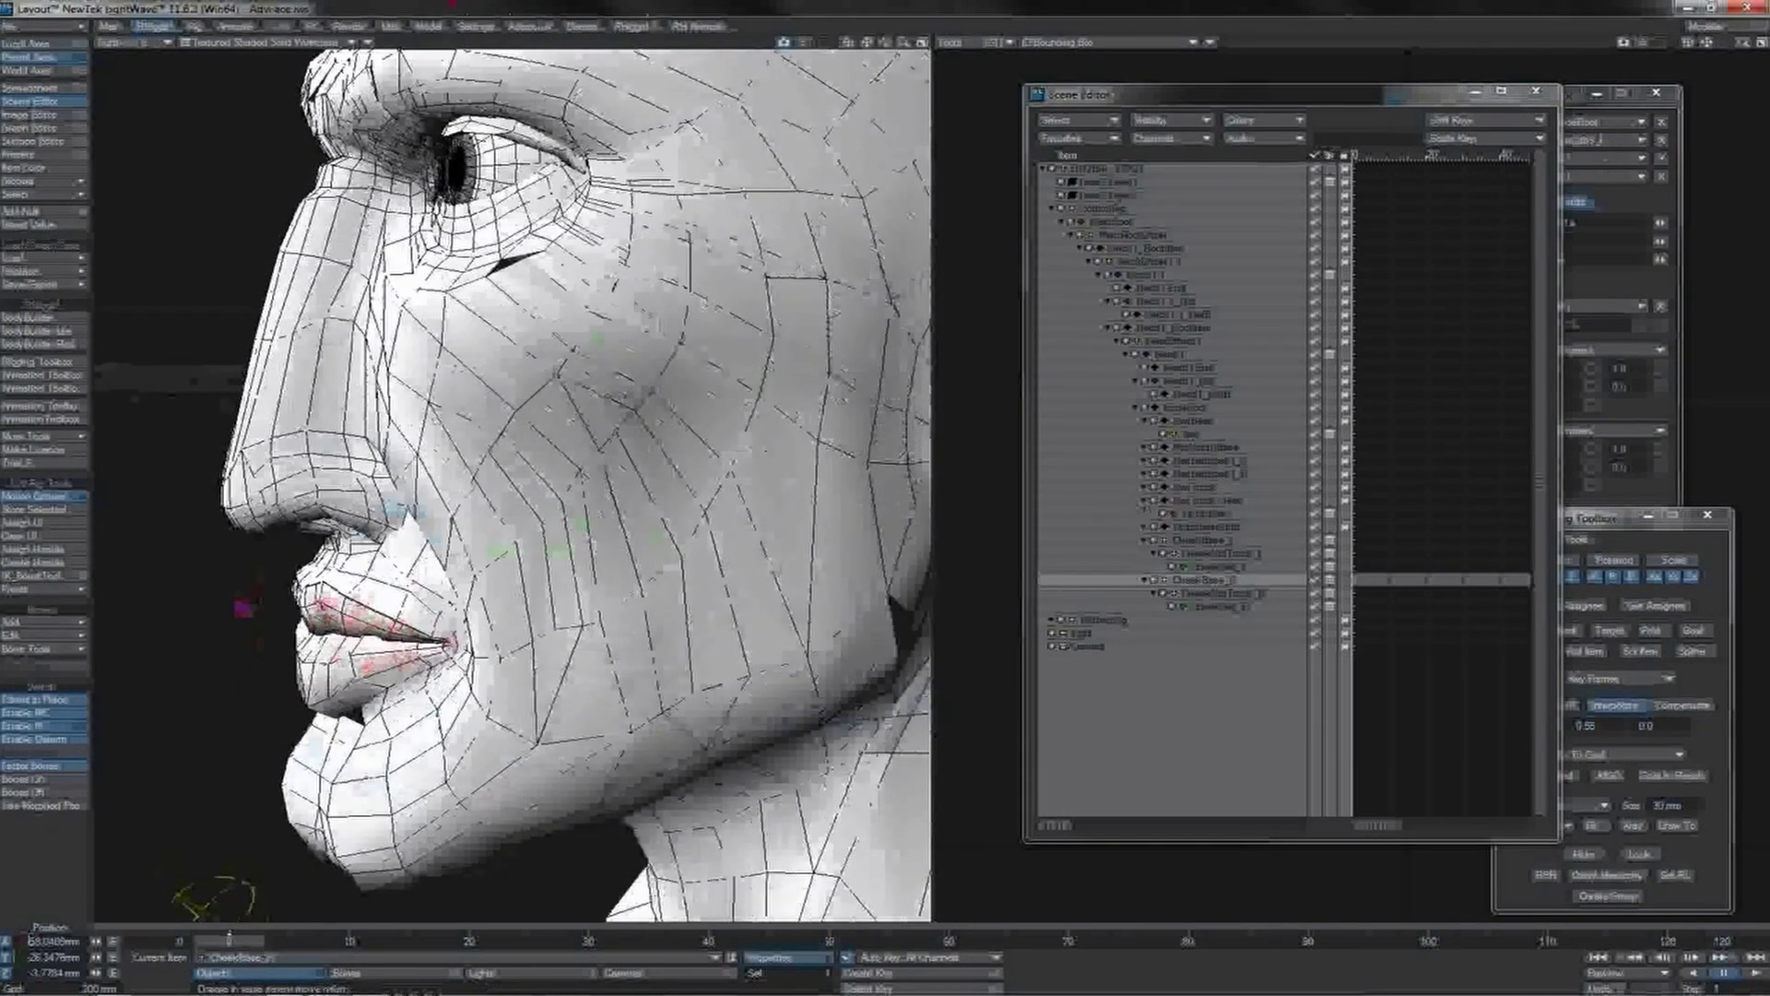
click(1633, 290)
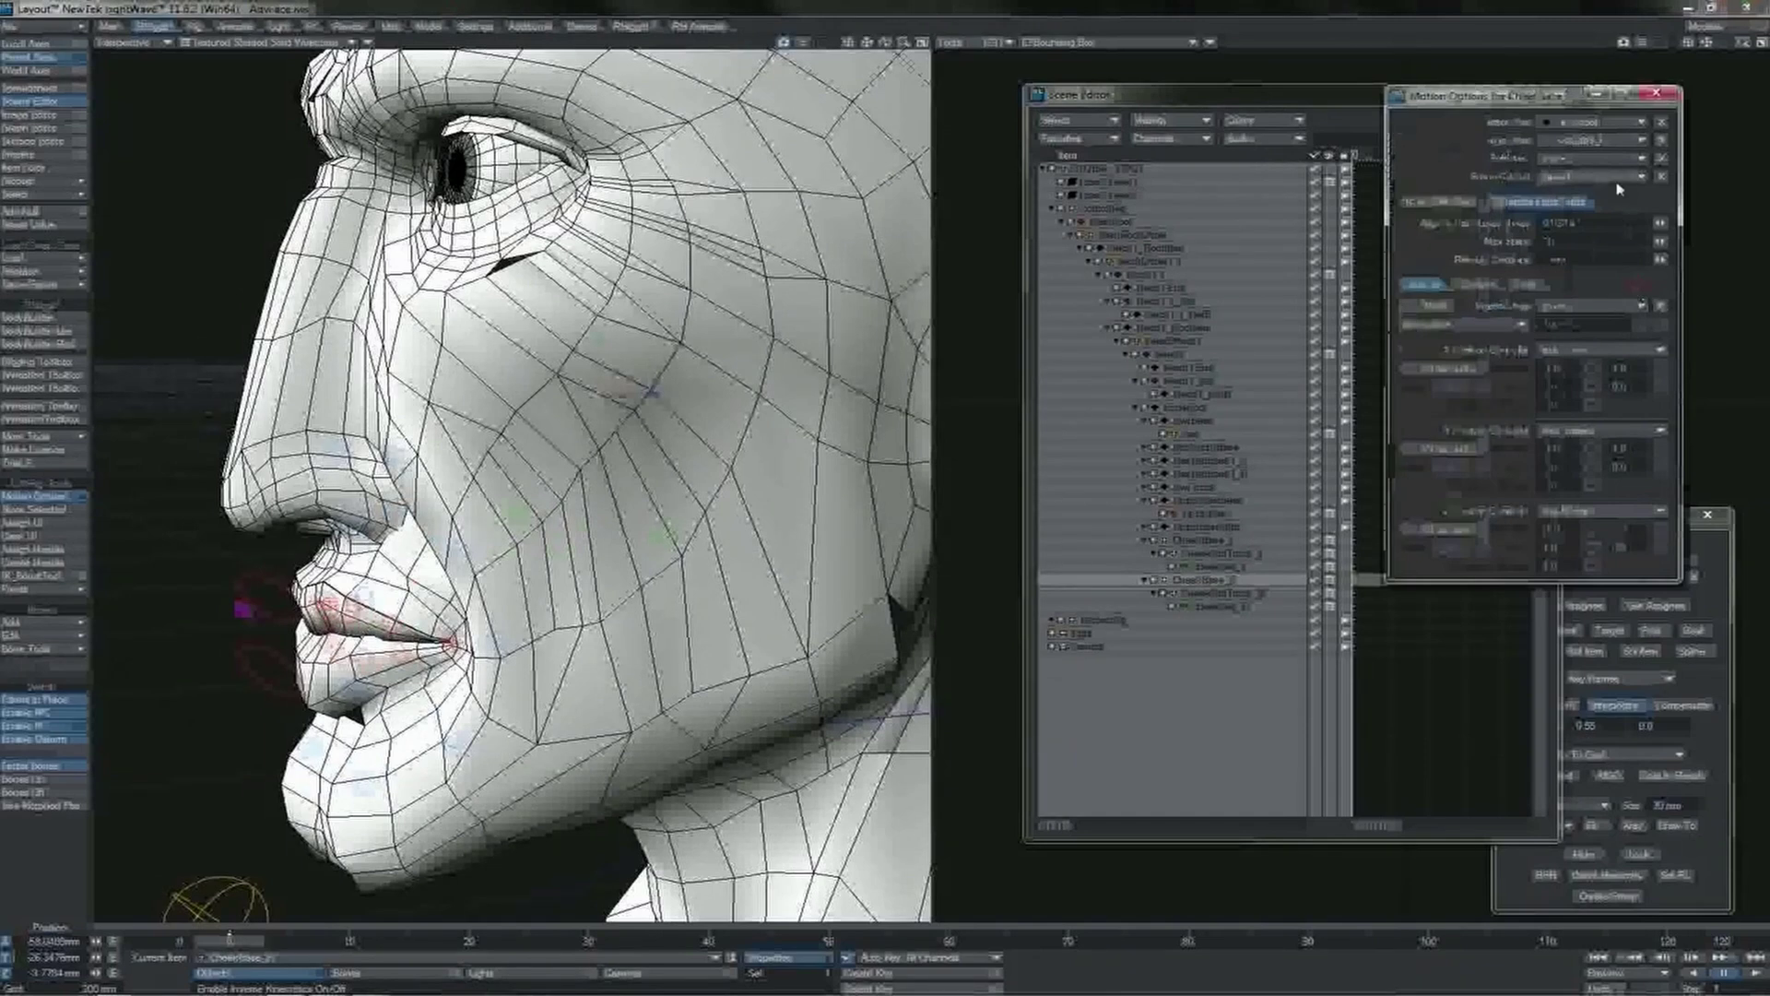
click(1612, 140)
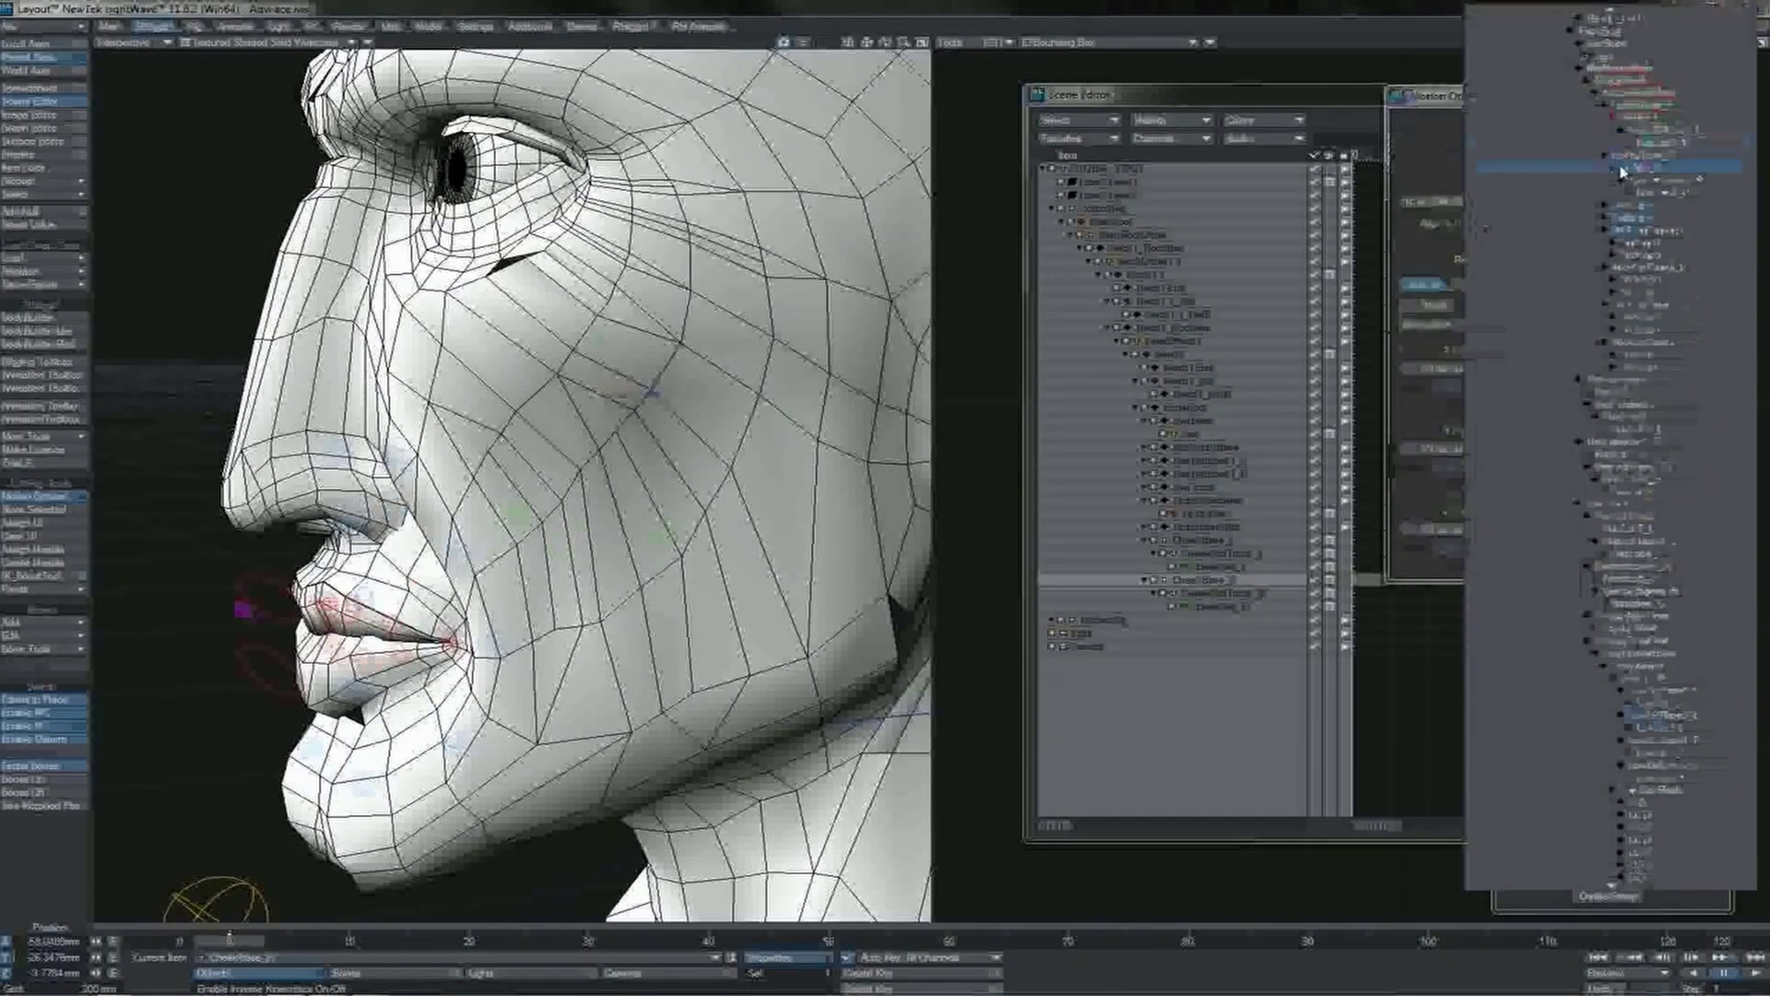
click(1628, 195)
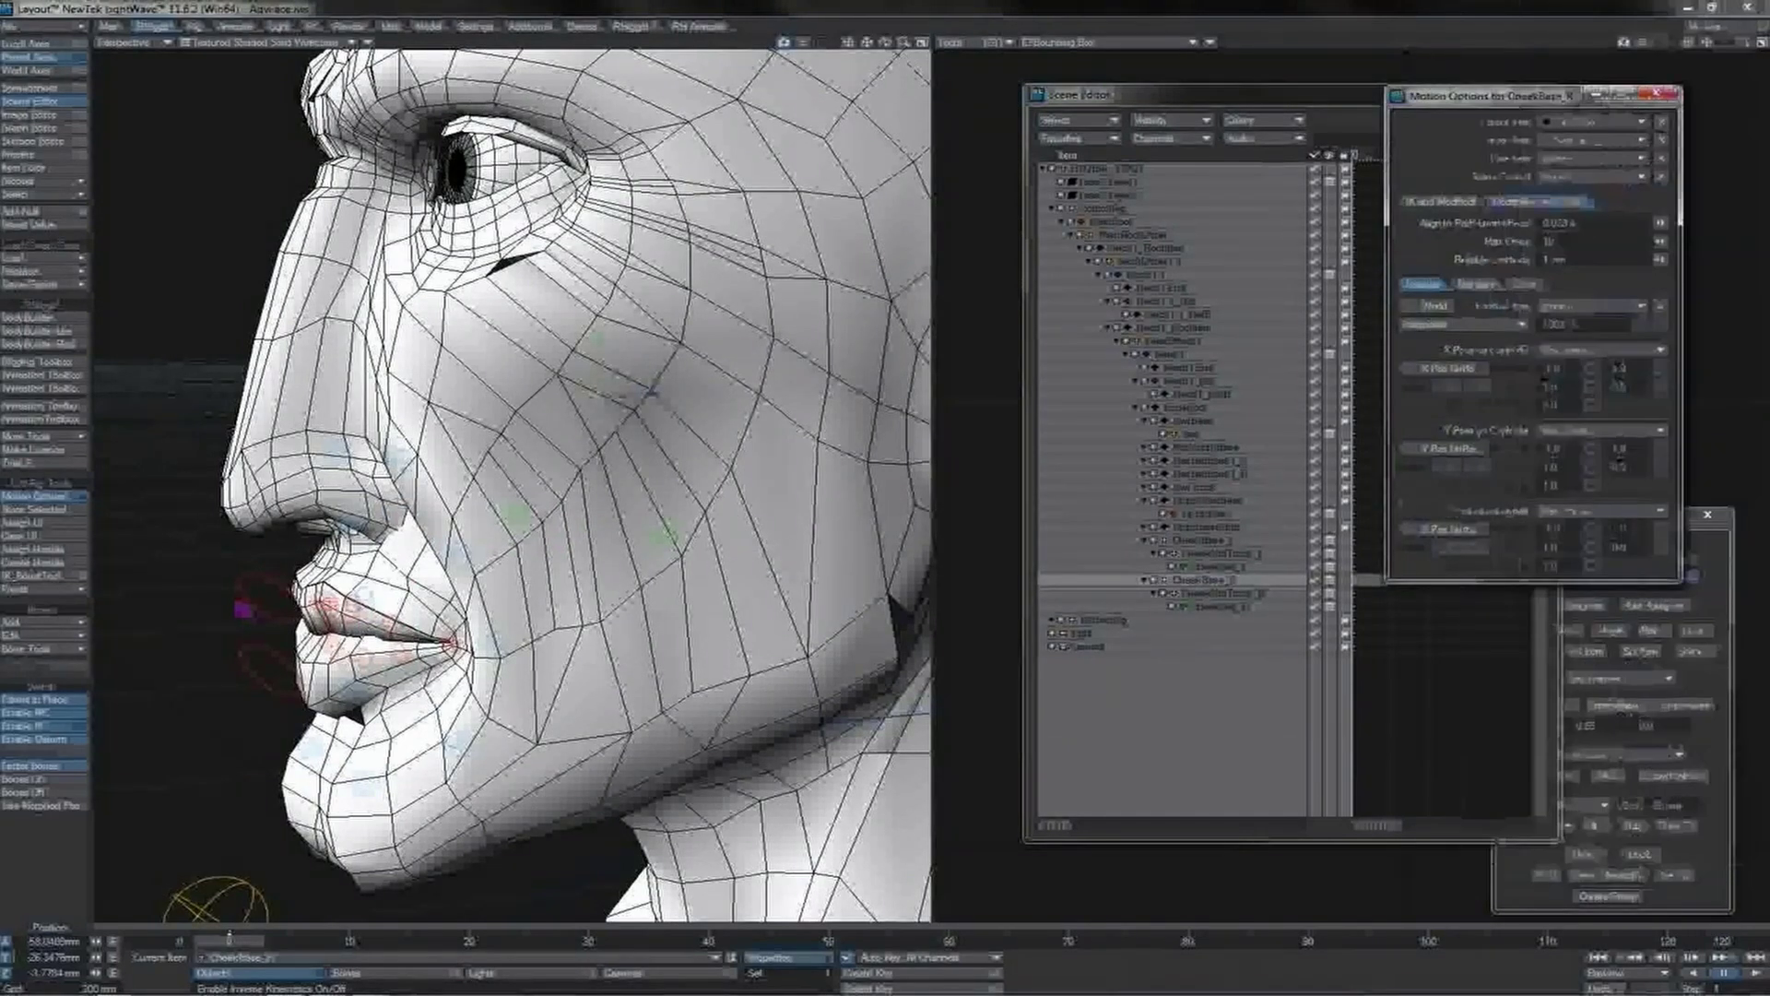
Step: Set CheekMidTrack_R's position item to NasLab3_R and its X follow offset to -0.062
click(1237, 593)
click(1617, 310)
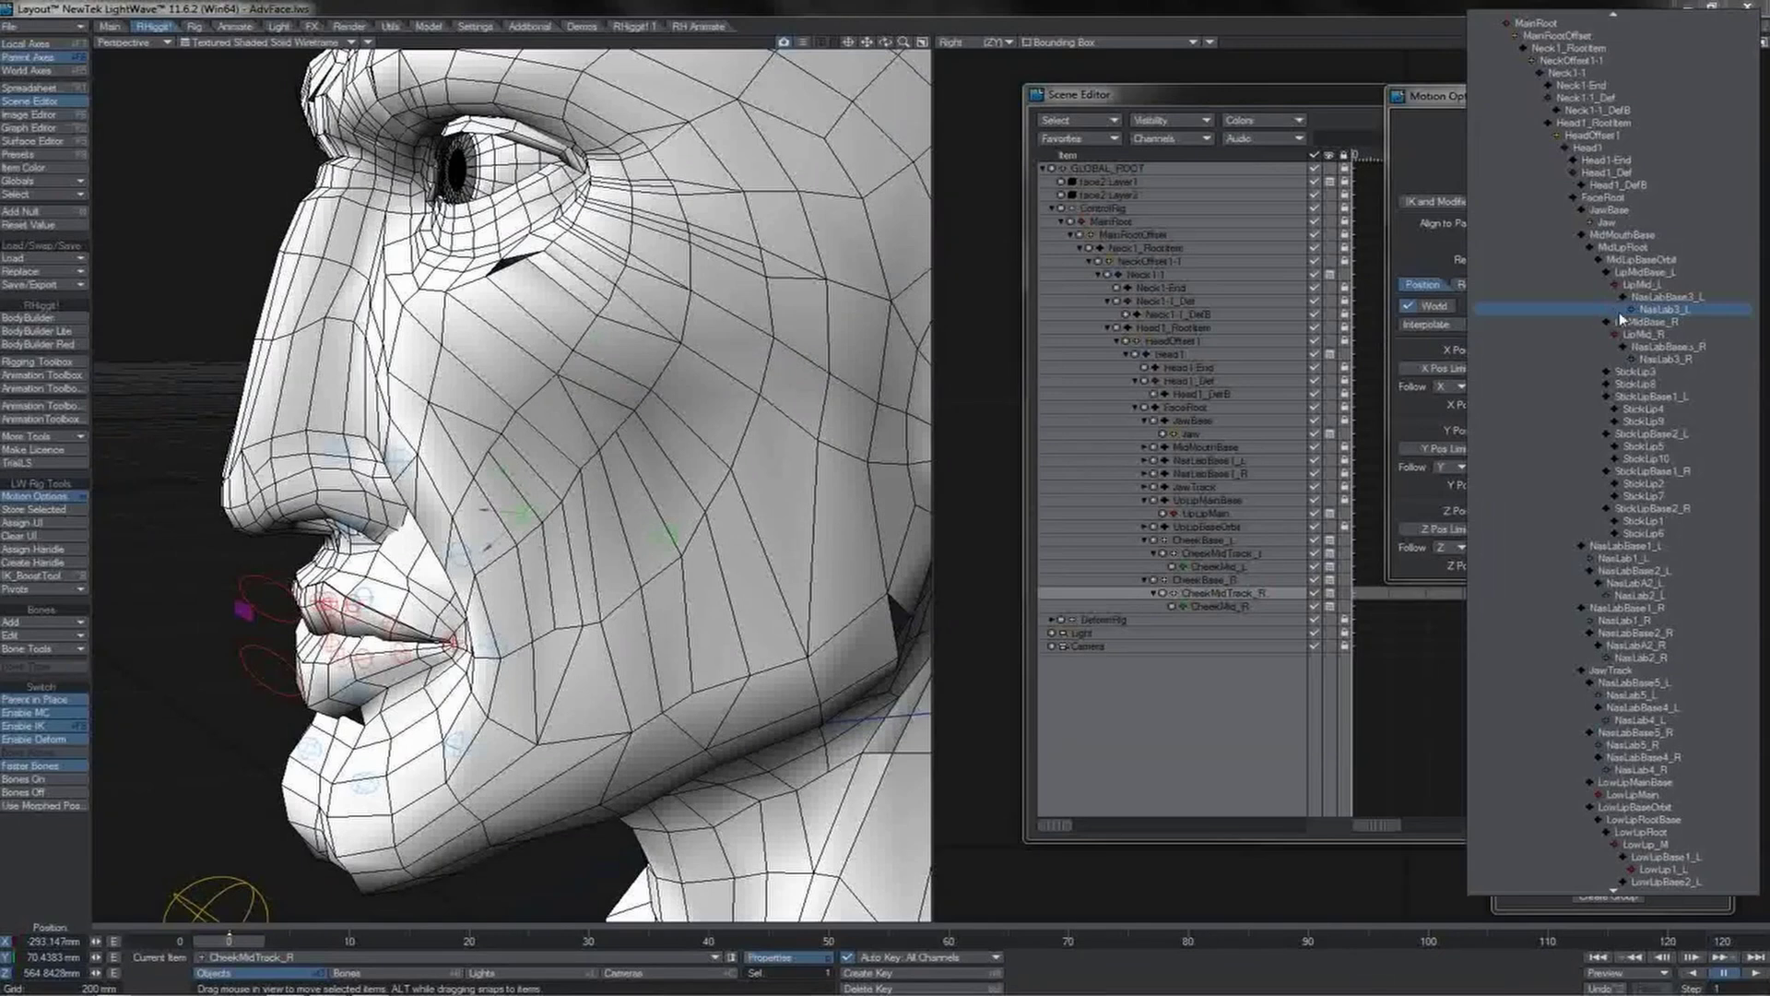
click(1650, 358)
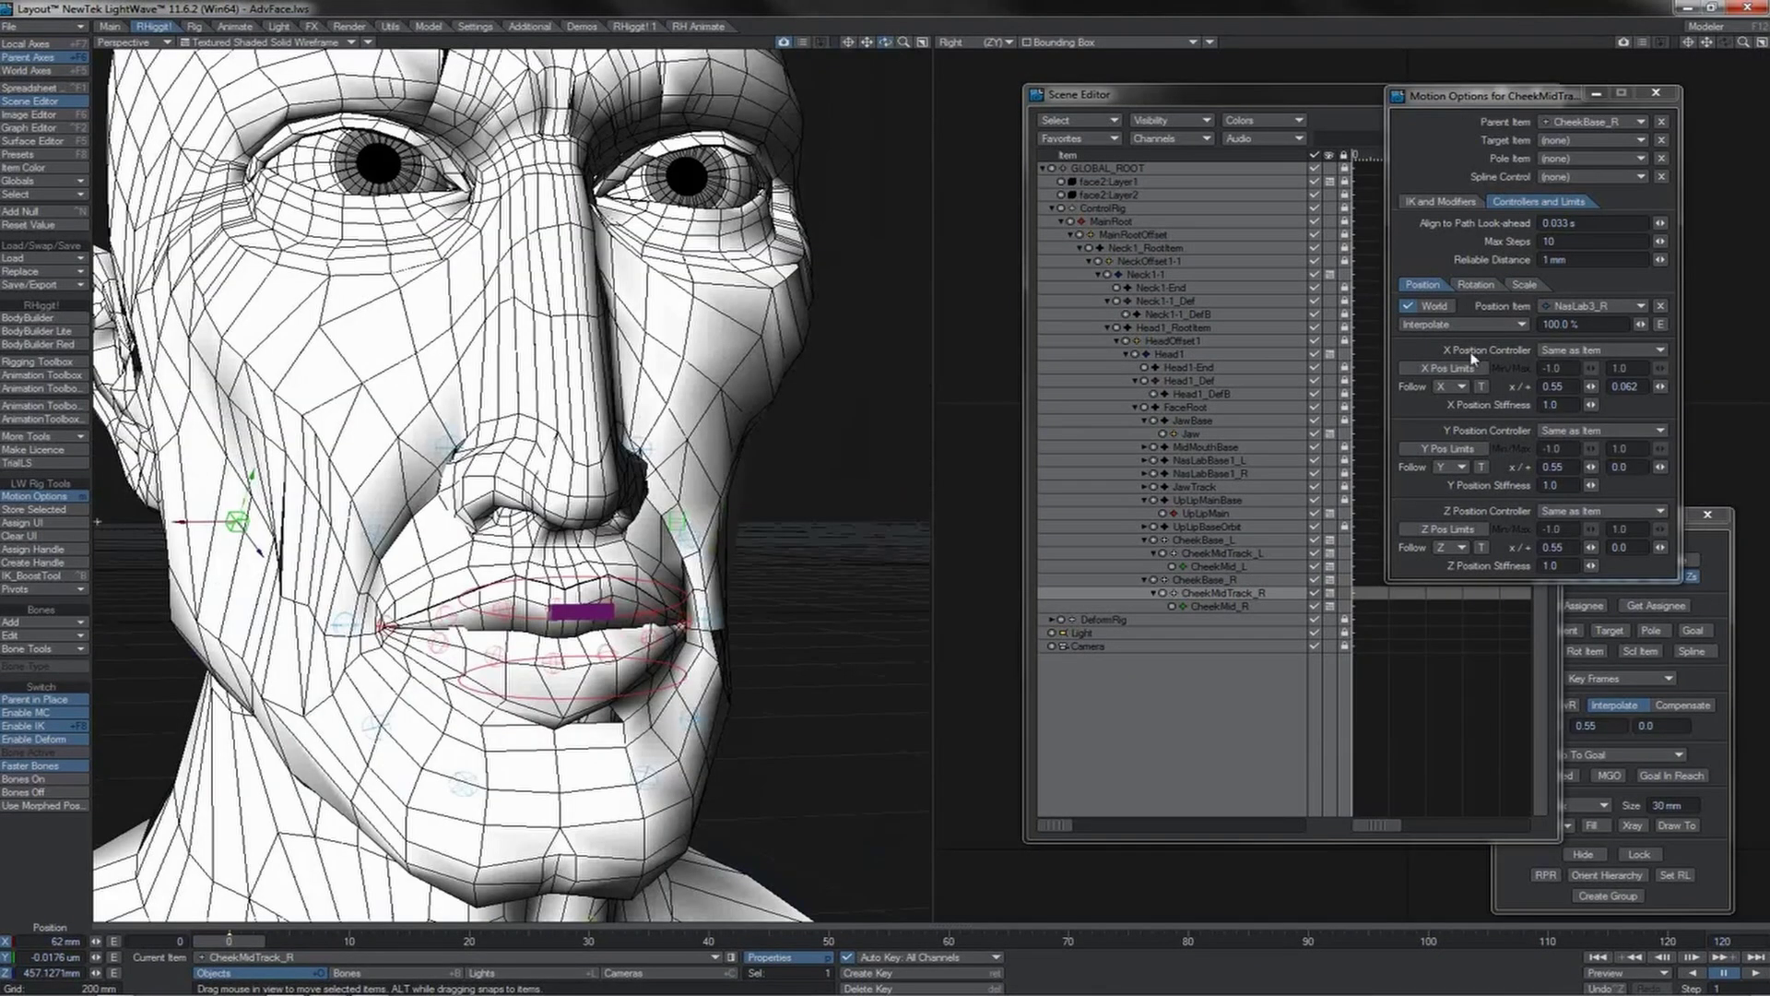
click(1615, 387)
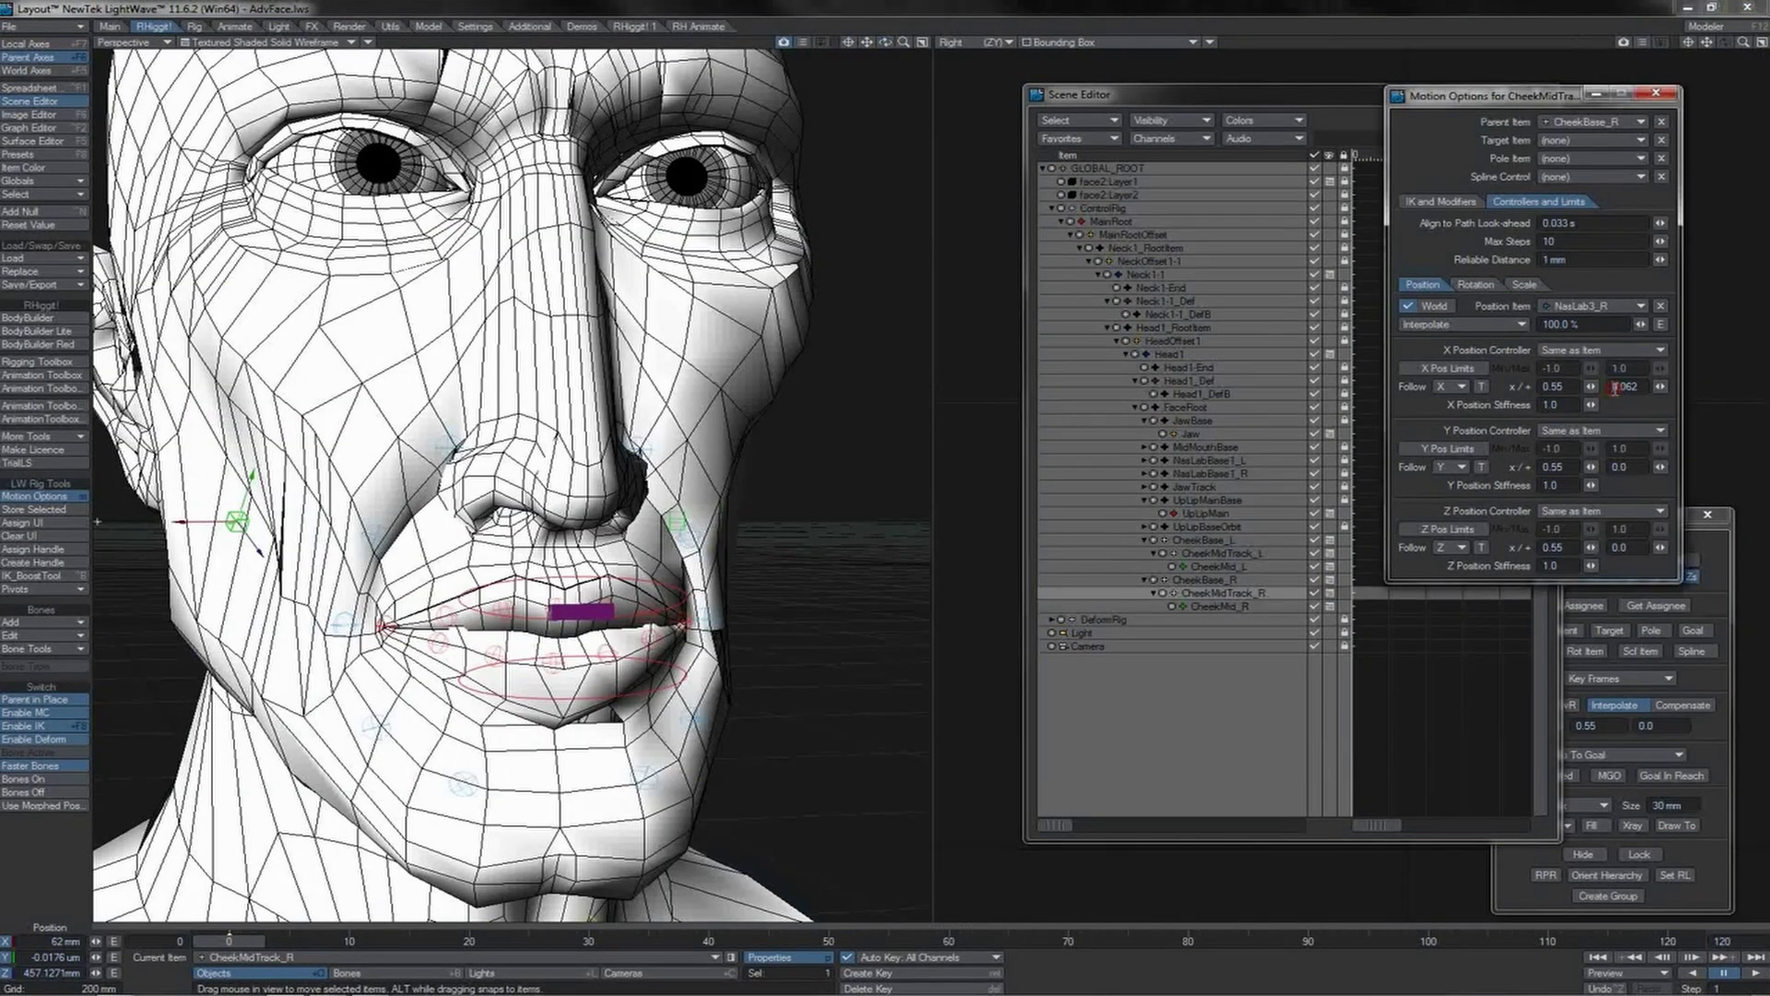
key(Return)
Step: Expand the DeformRig branch and add a child bone named Cheek1_L under FaceRoot_BONE
click(886, 42)
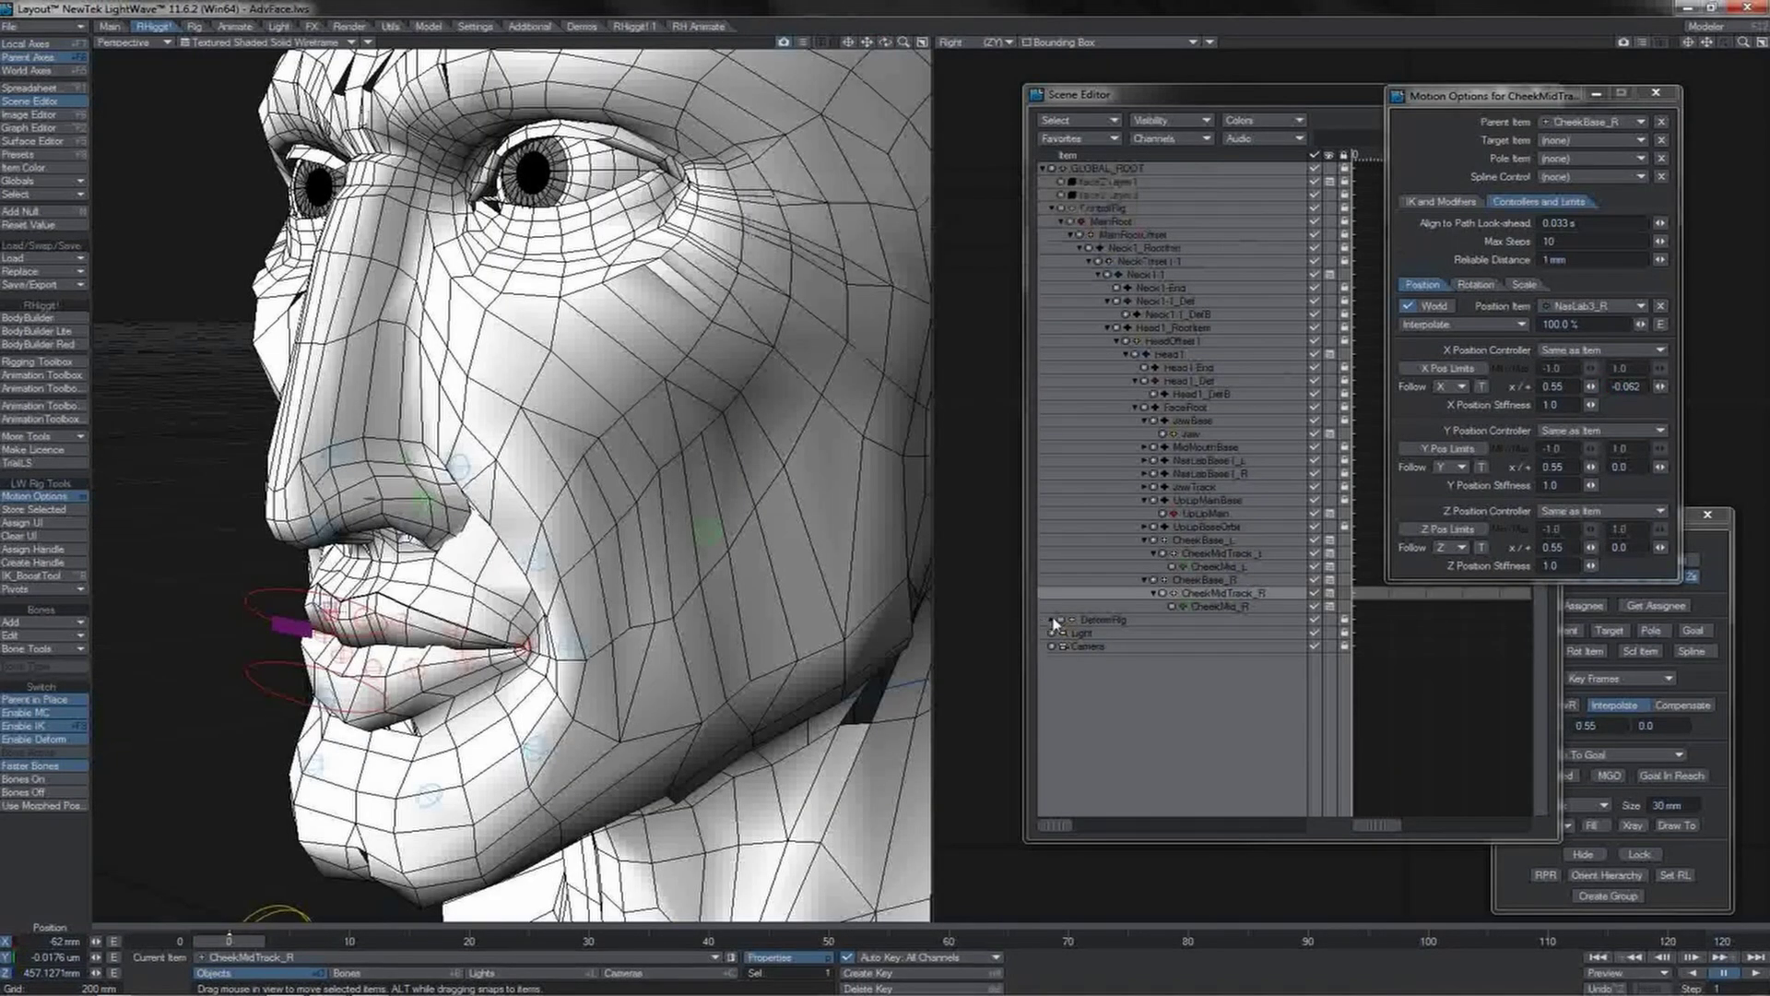
click(1055, 622)
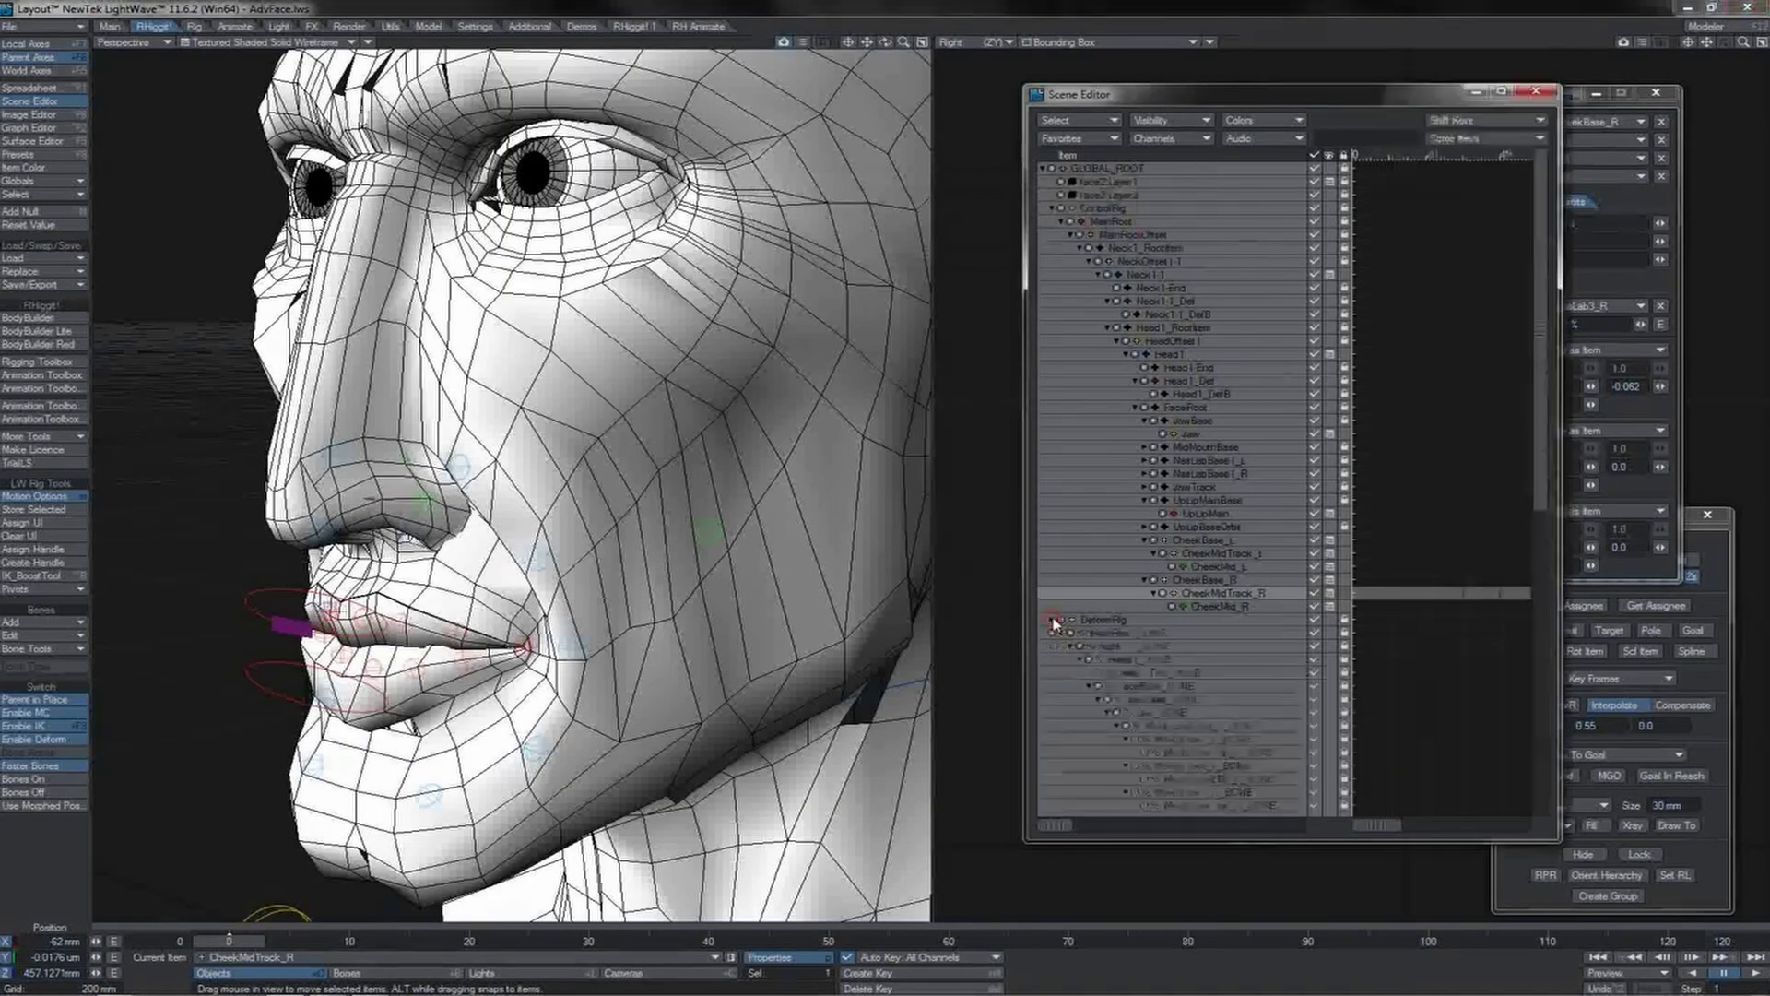
scroll(1166, 323, down, 5)
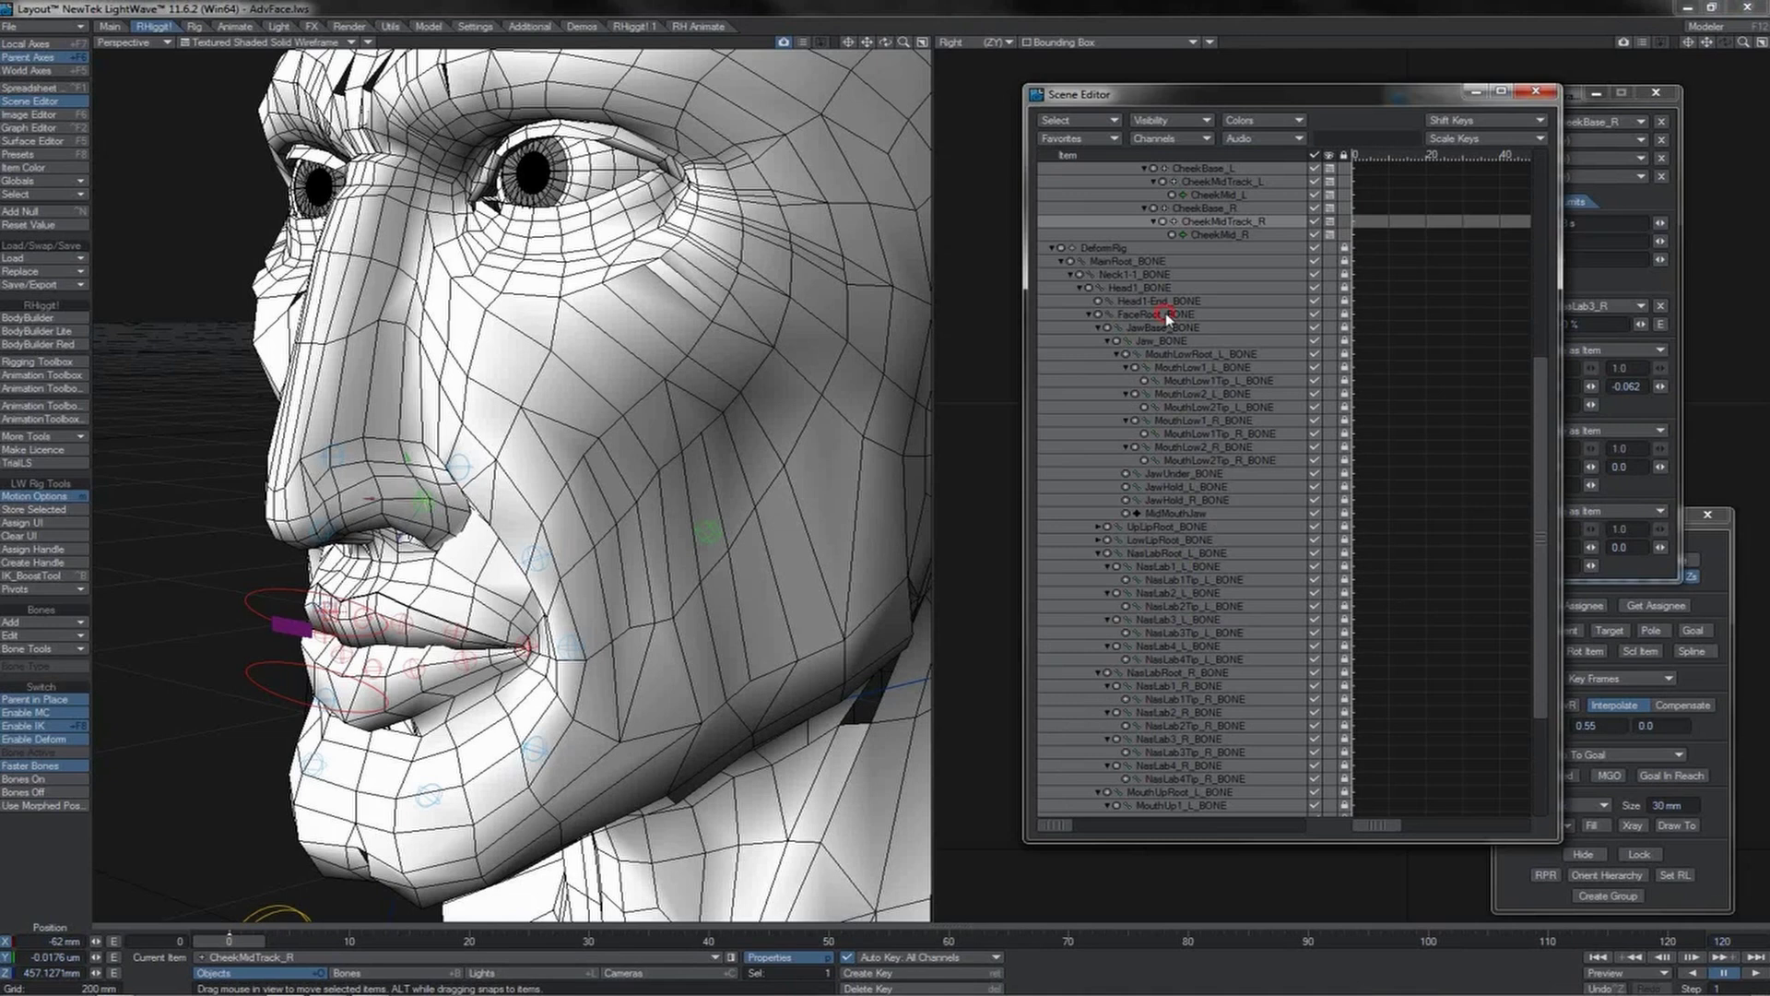
click(1167, 315)
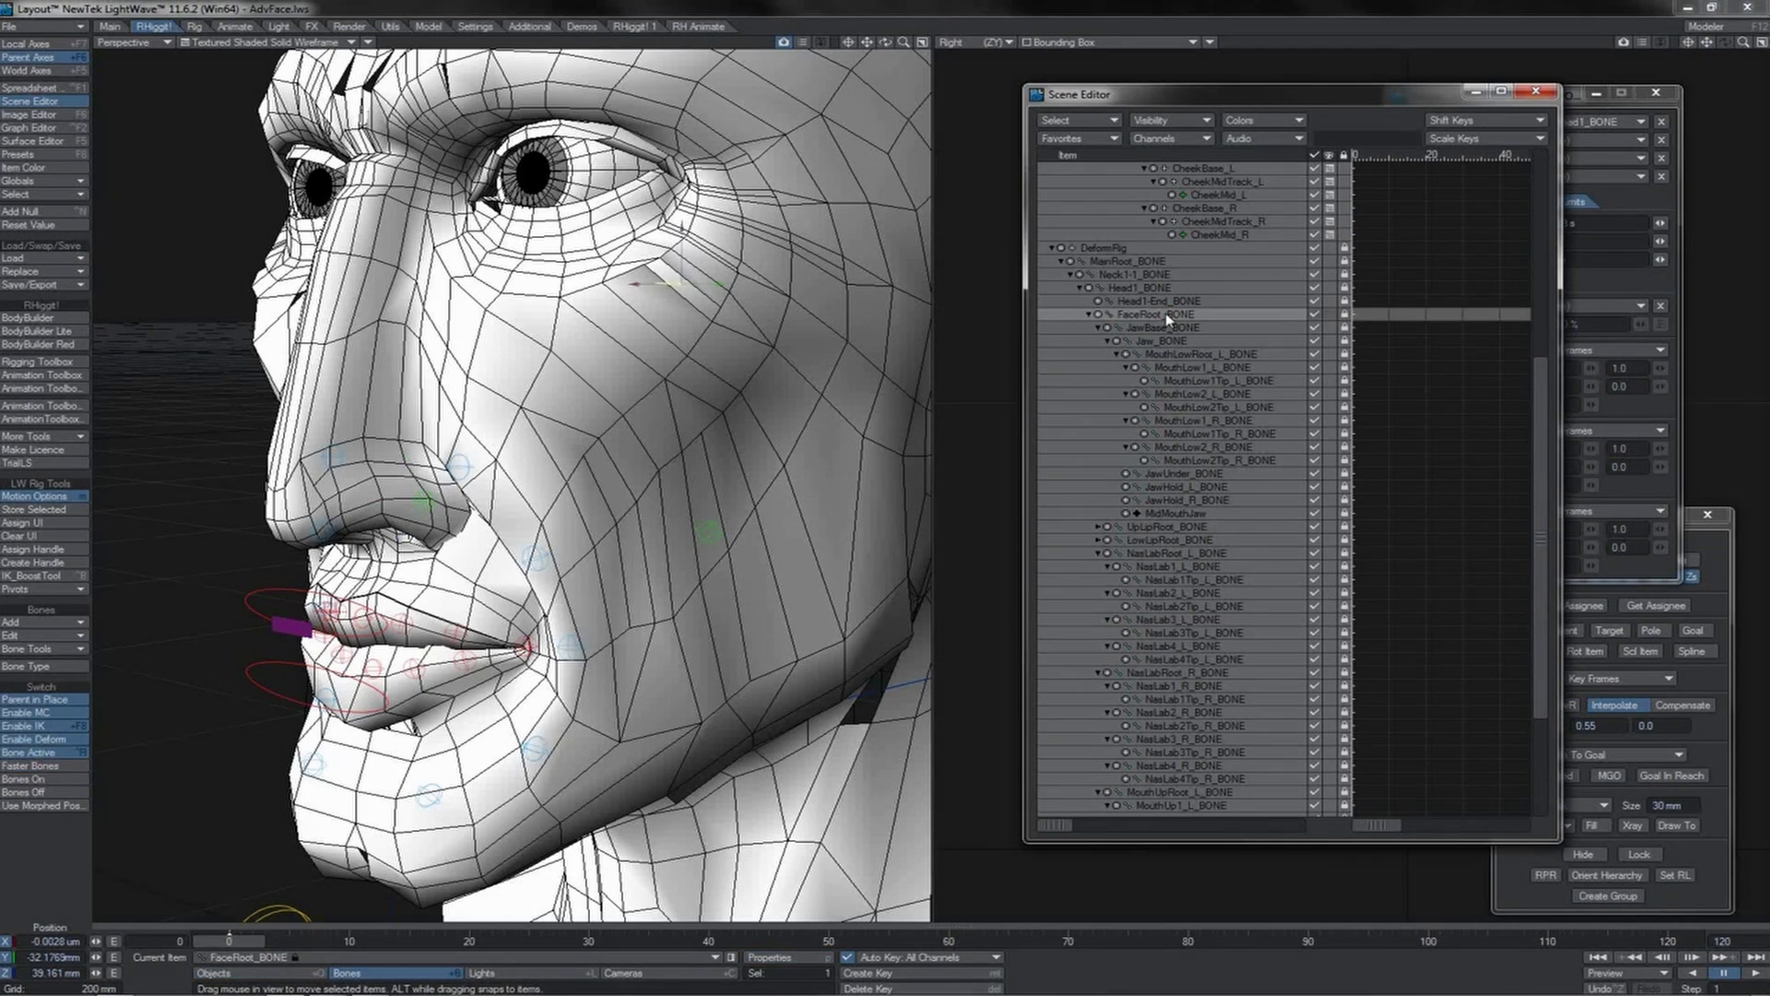
text(=)
text(Cheek)
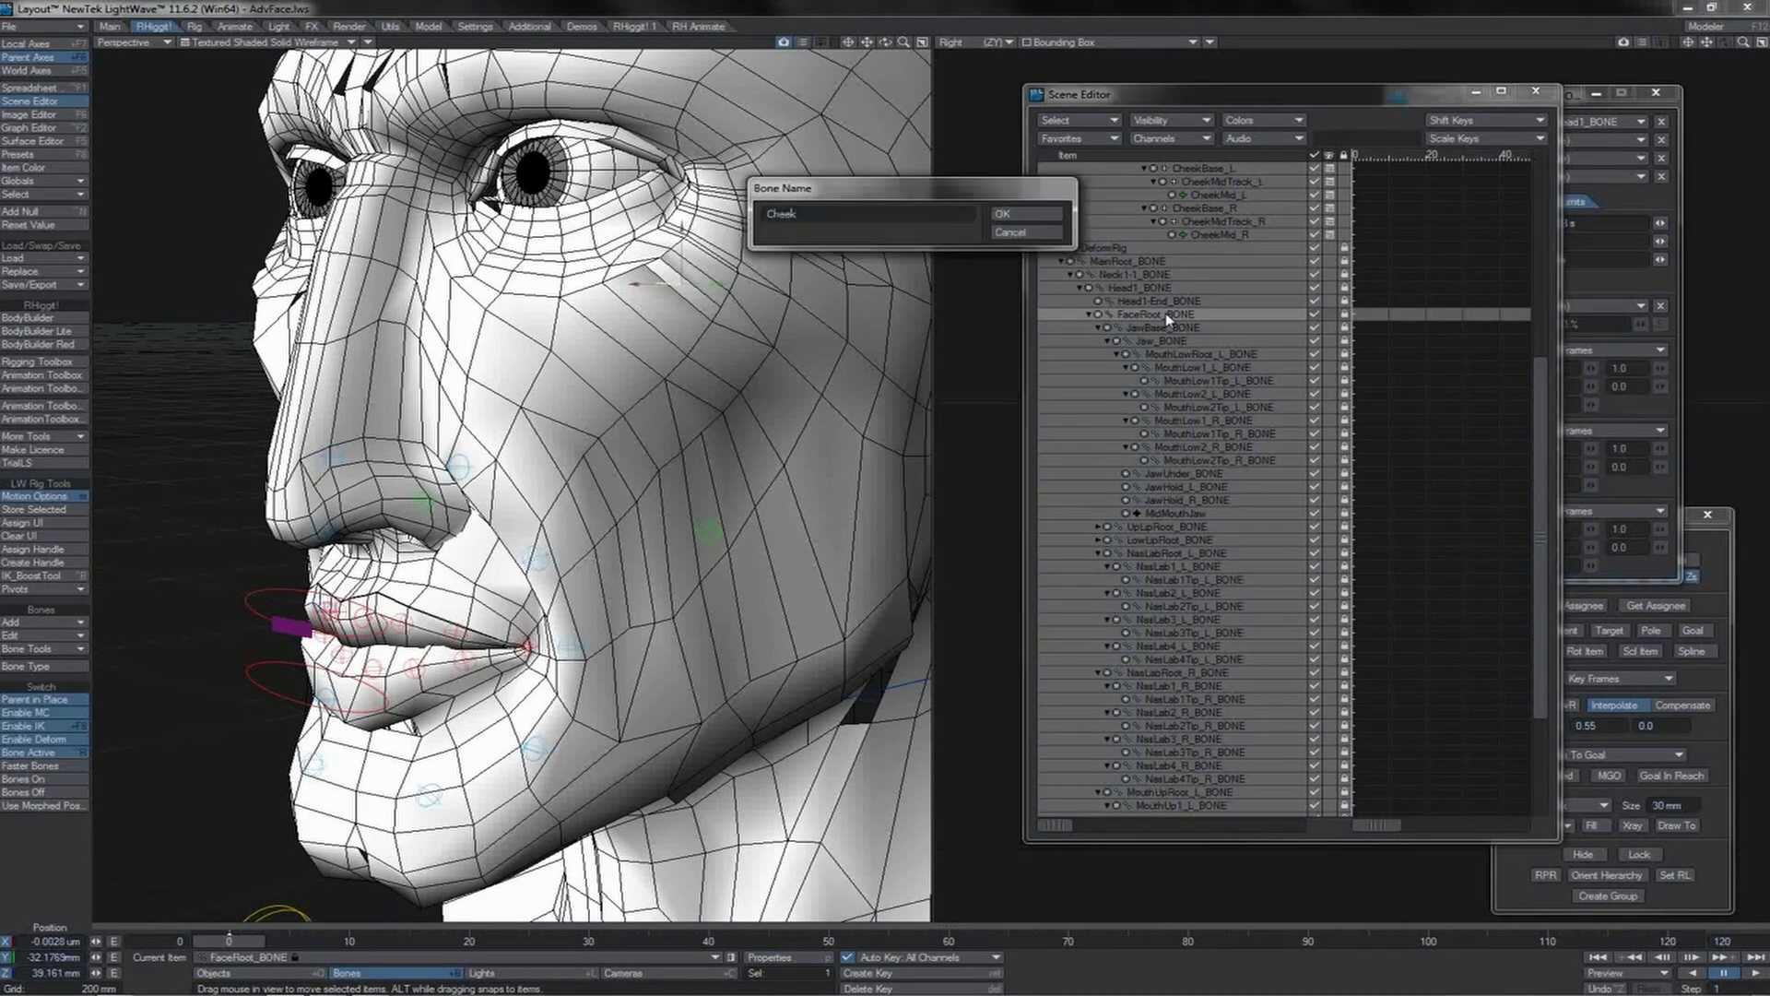
text(1_L)
key(Return)
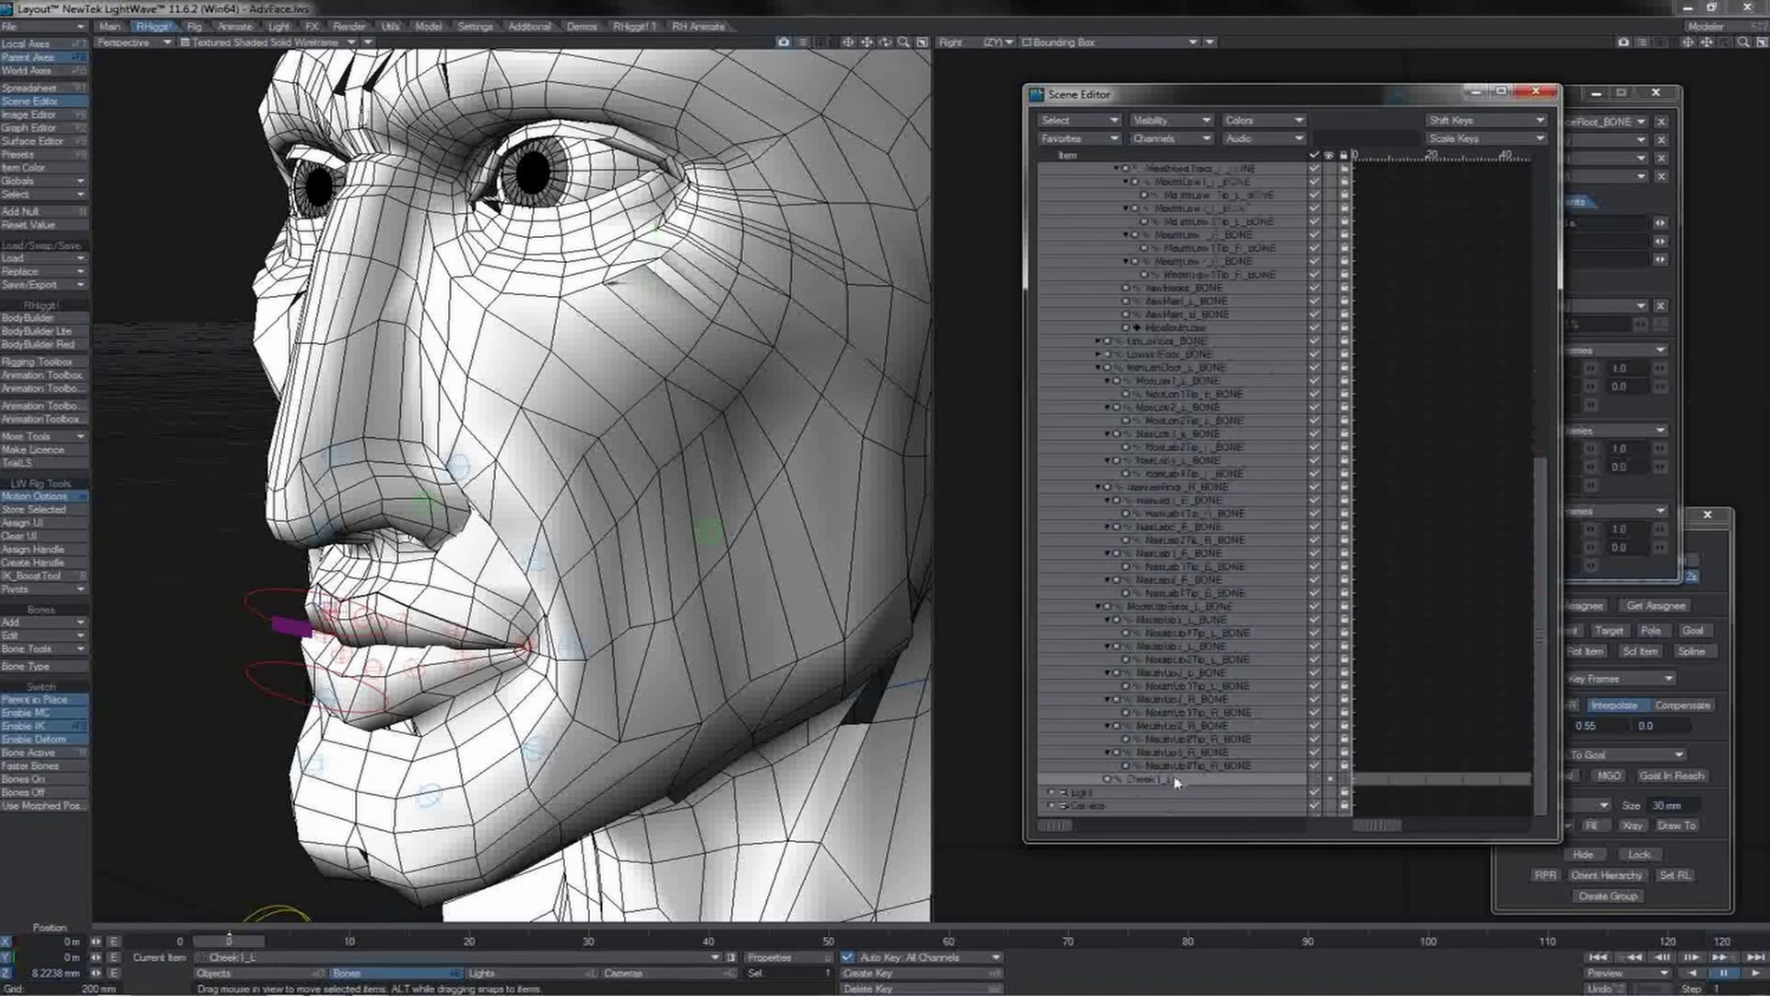
Step: Add child bone Cheek1Tip_L_BONE under Cheek1_L_BONE, plus a second pair named Cheek2_L_BONE and Cheek2Tip_L_BONE under FaceRoot_BONE
key(minus)
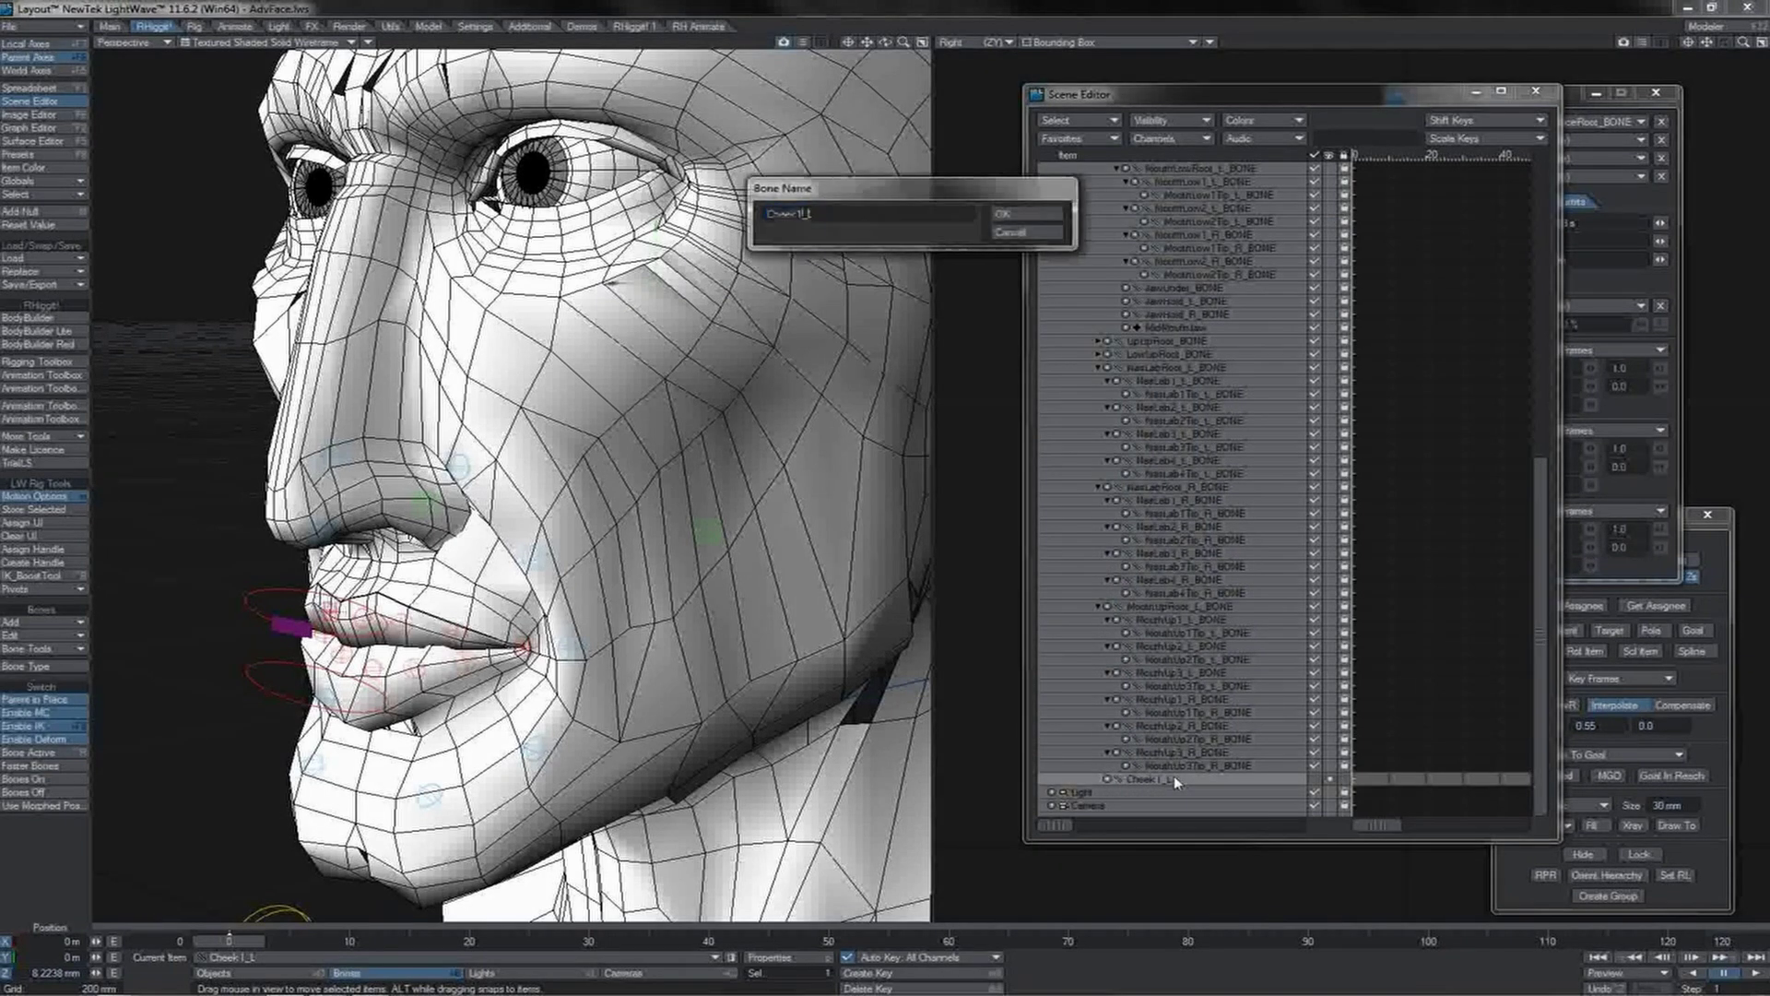
text(Tip)
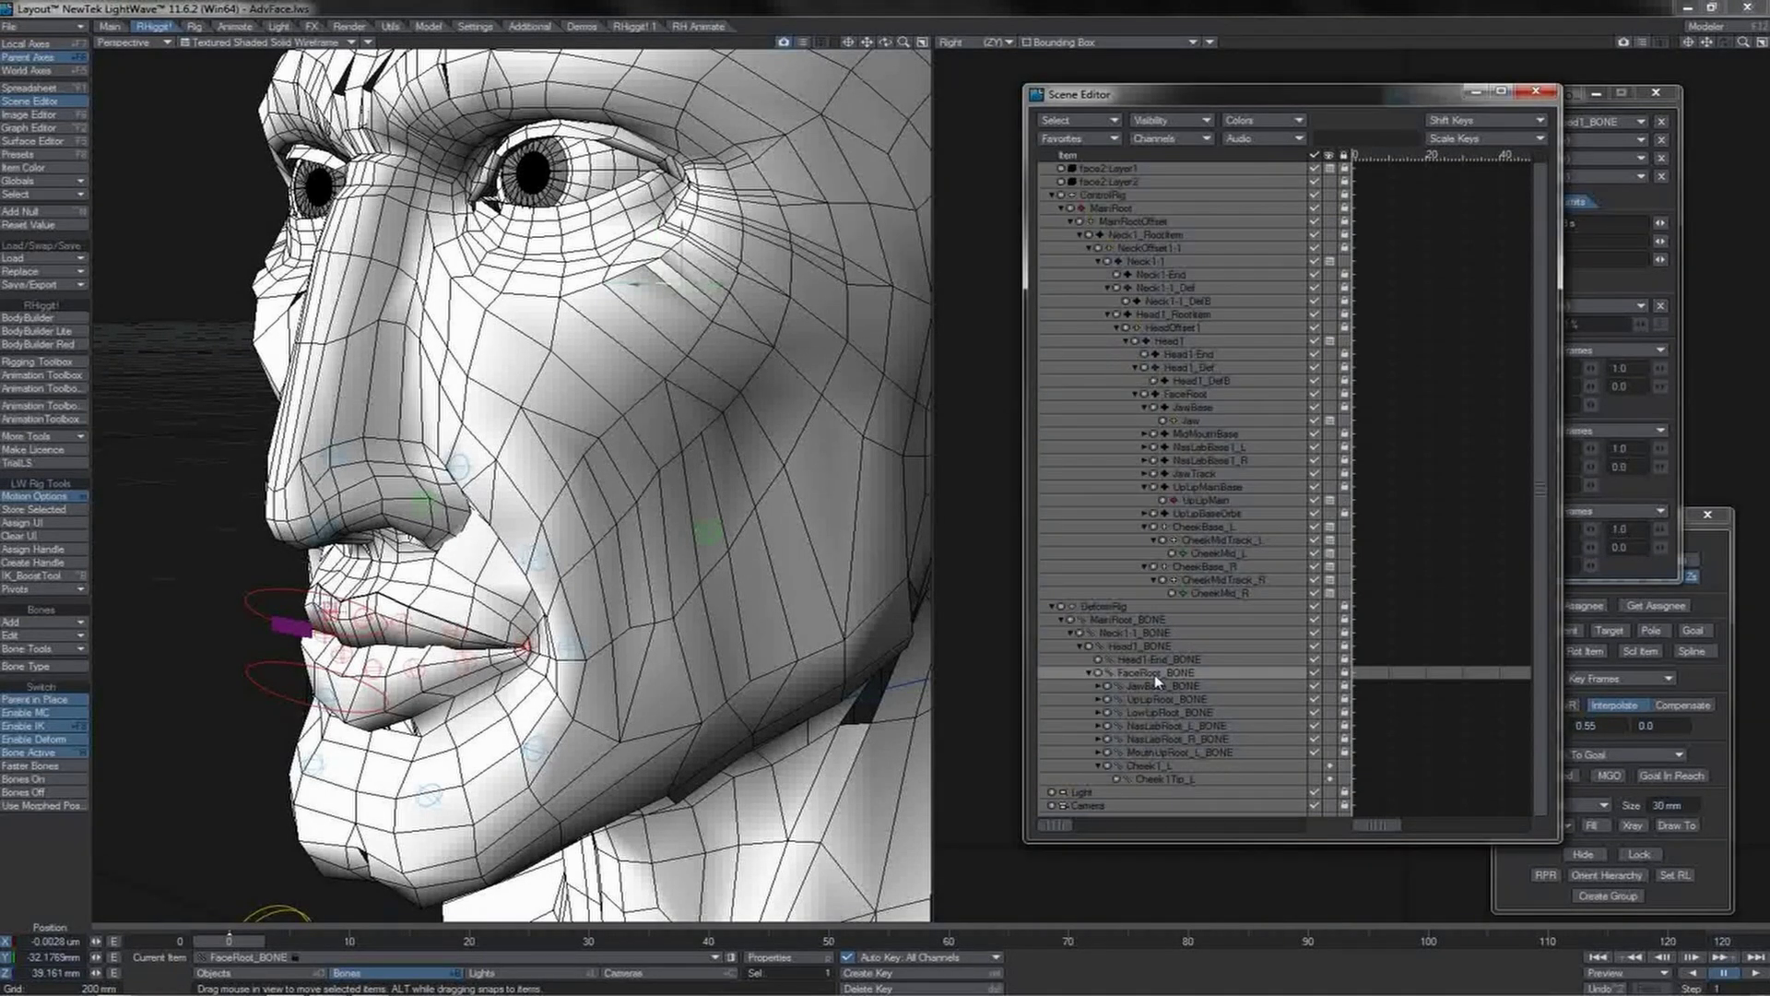
key(equal)
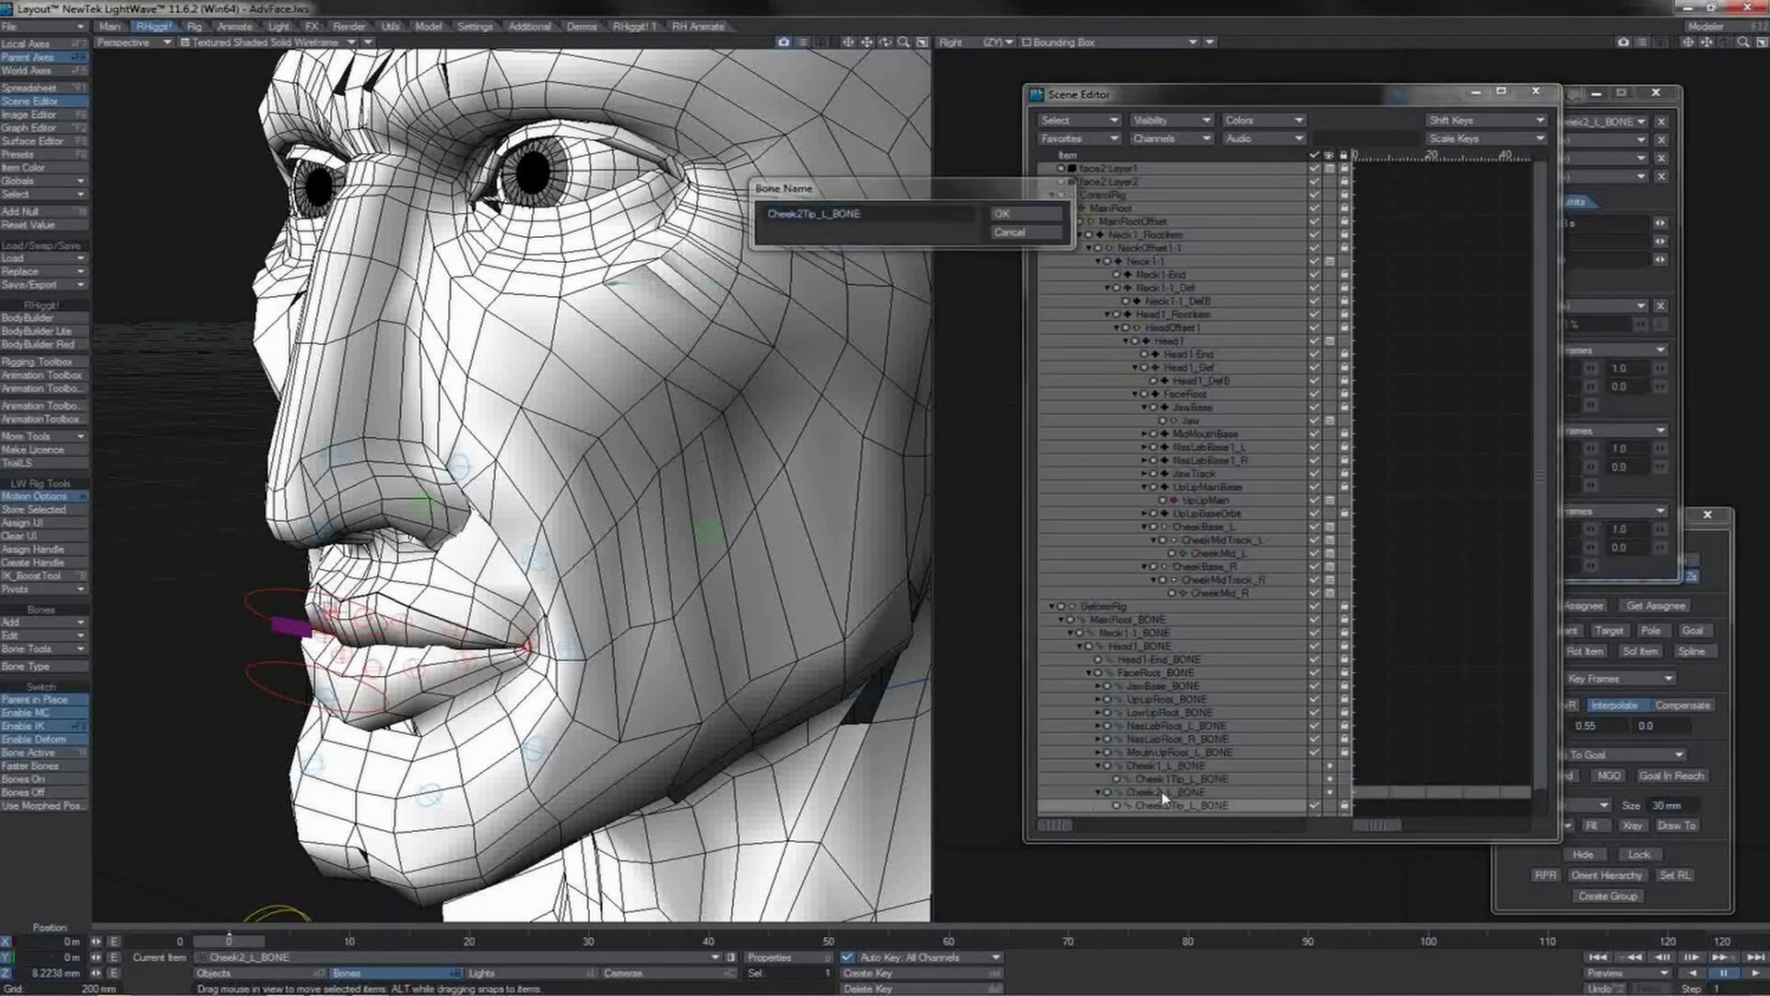
key(Return)
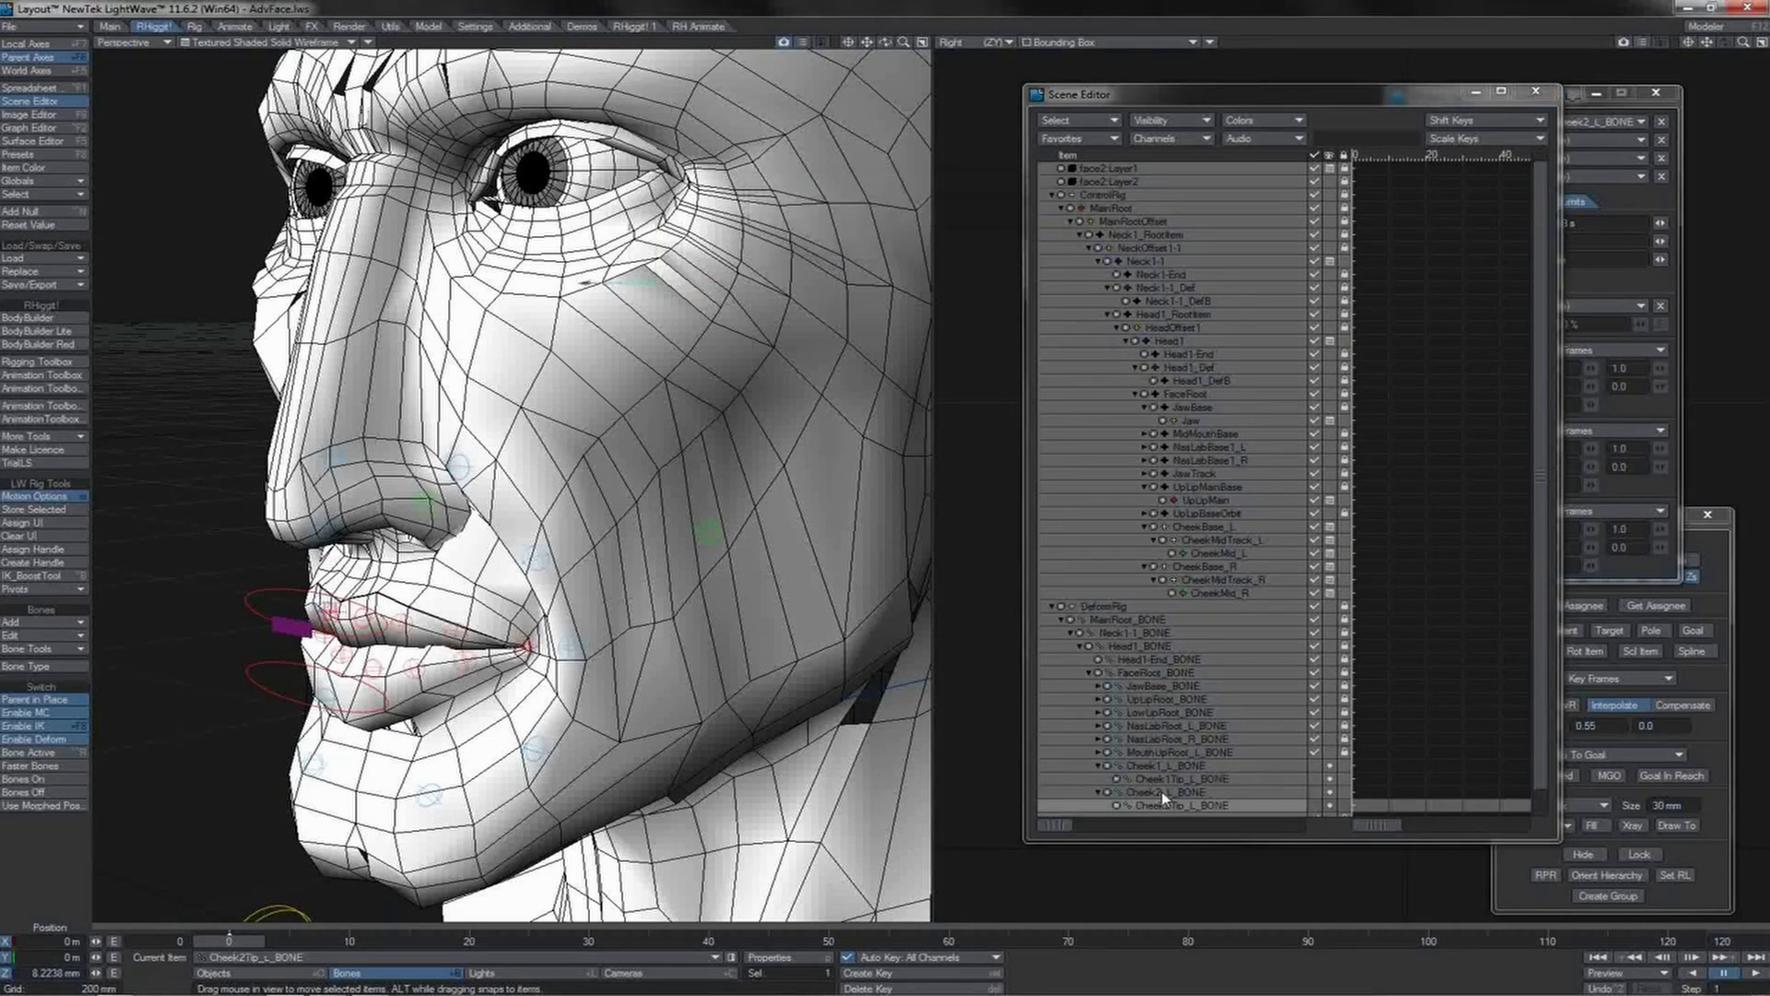
click(1537, 748)
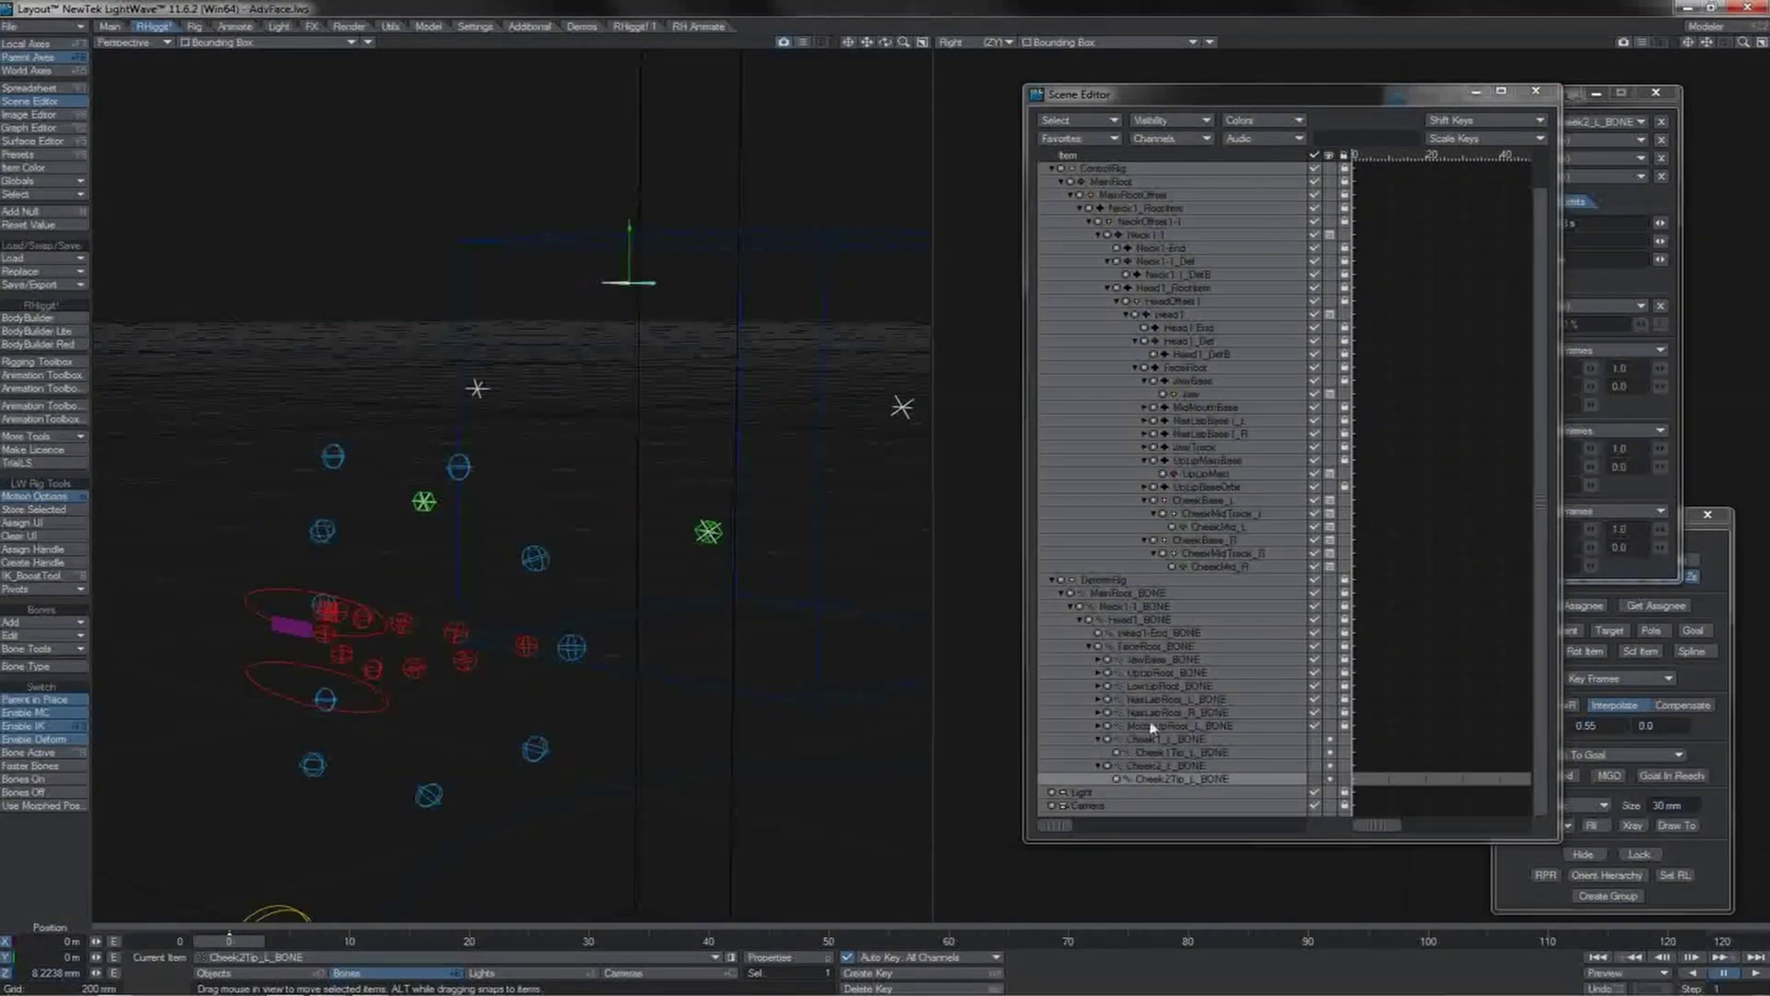
Step: Move Cheek1_L_BONE onto the CheekBase_L null, at about X -58 mm and Y -26 mm
click(1152, 738)
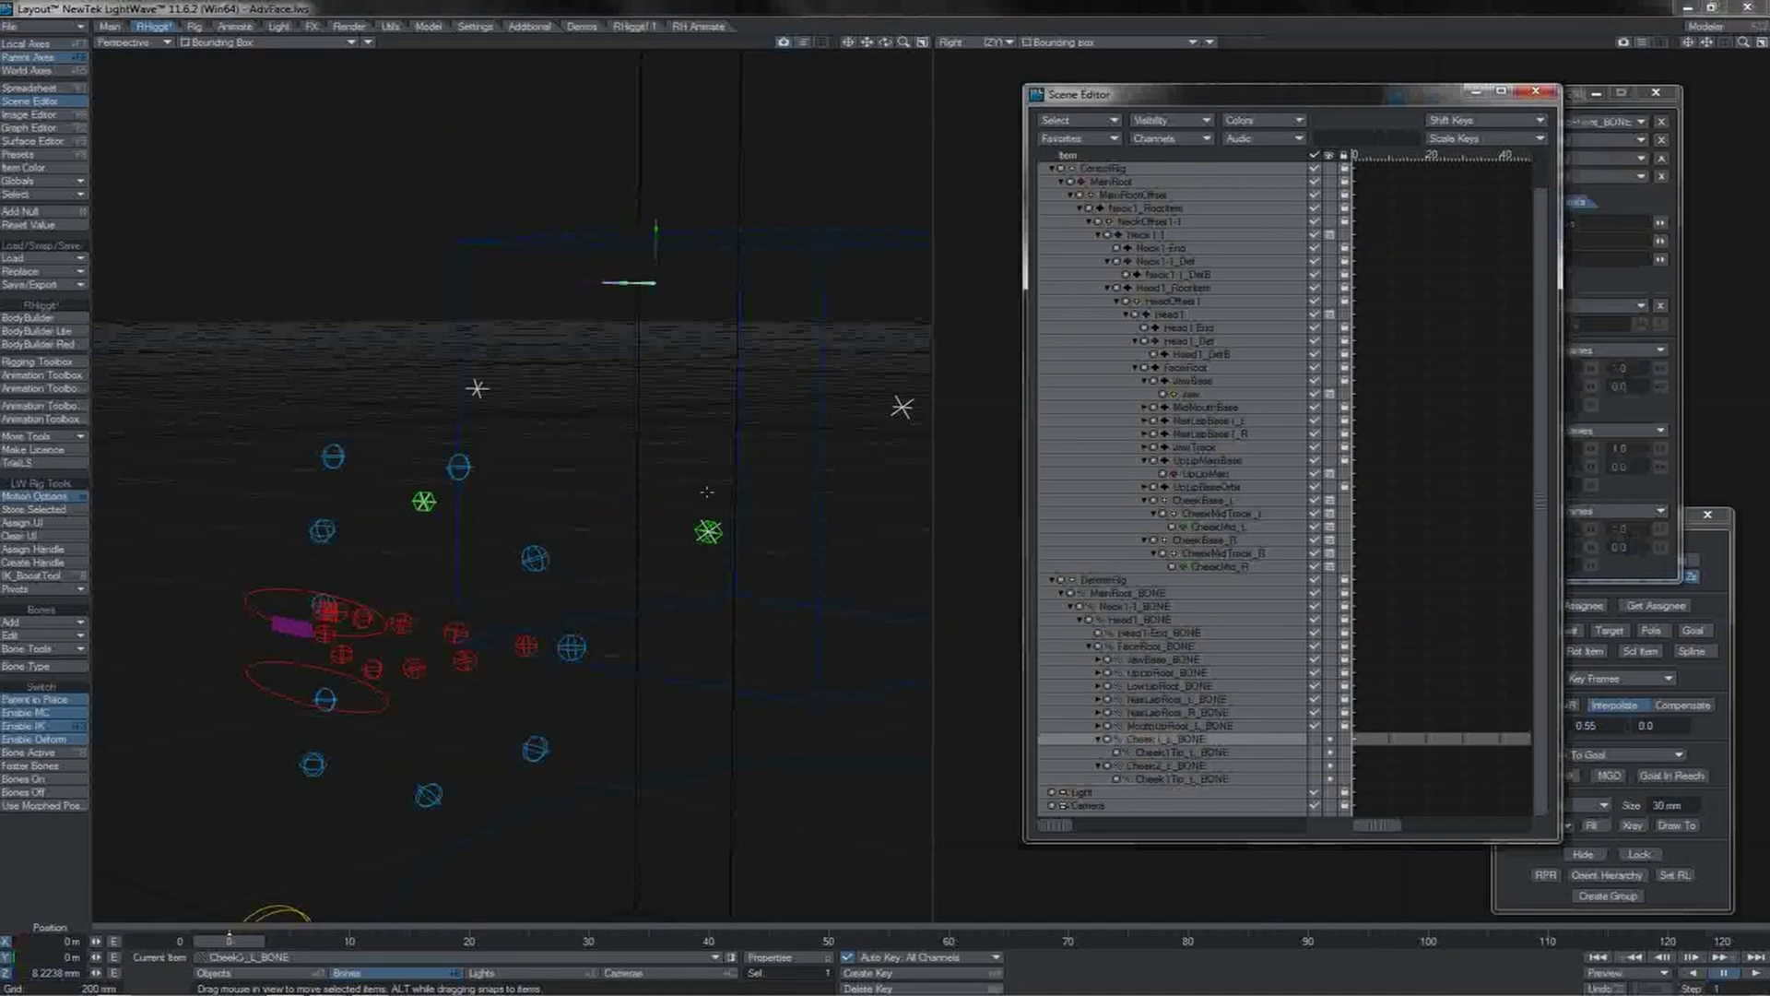
key(1)
drag(625, 274, 885, 370)
drag(766, 377, 807, 405)
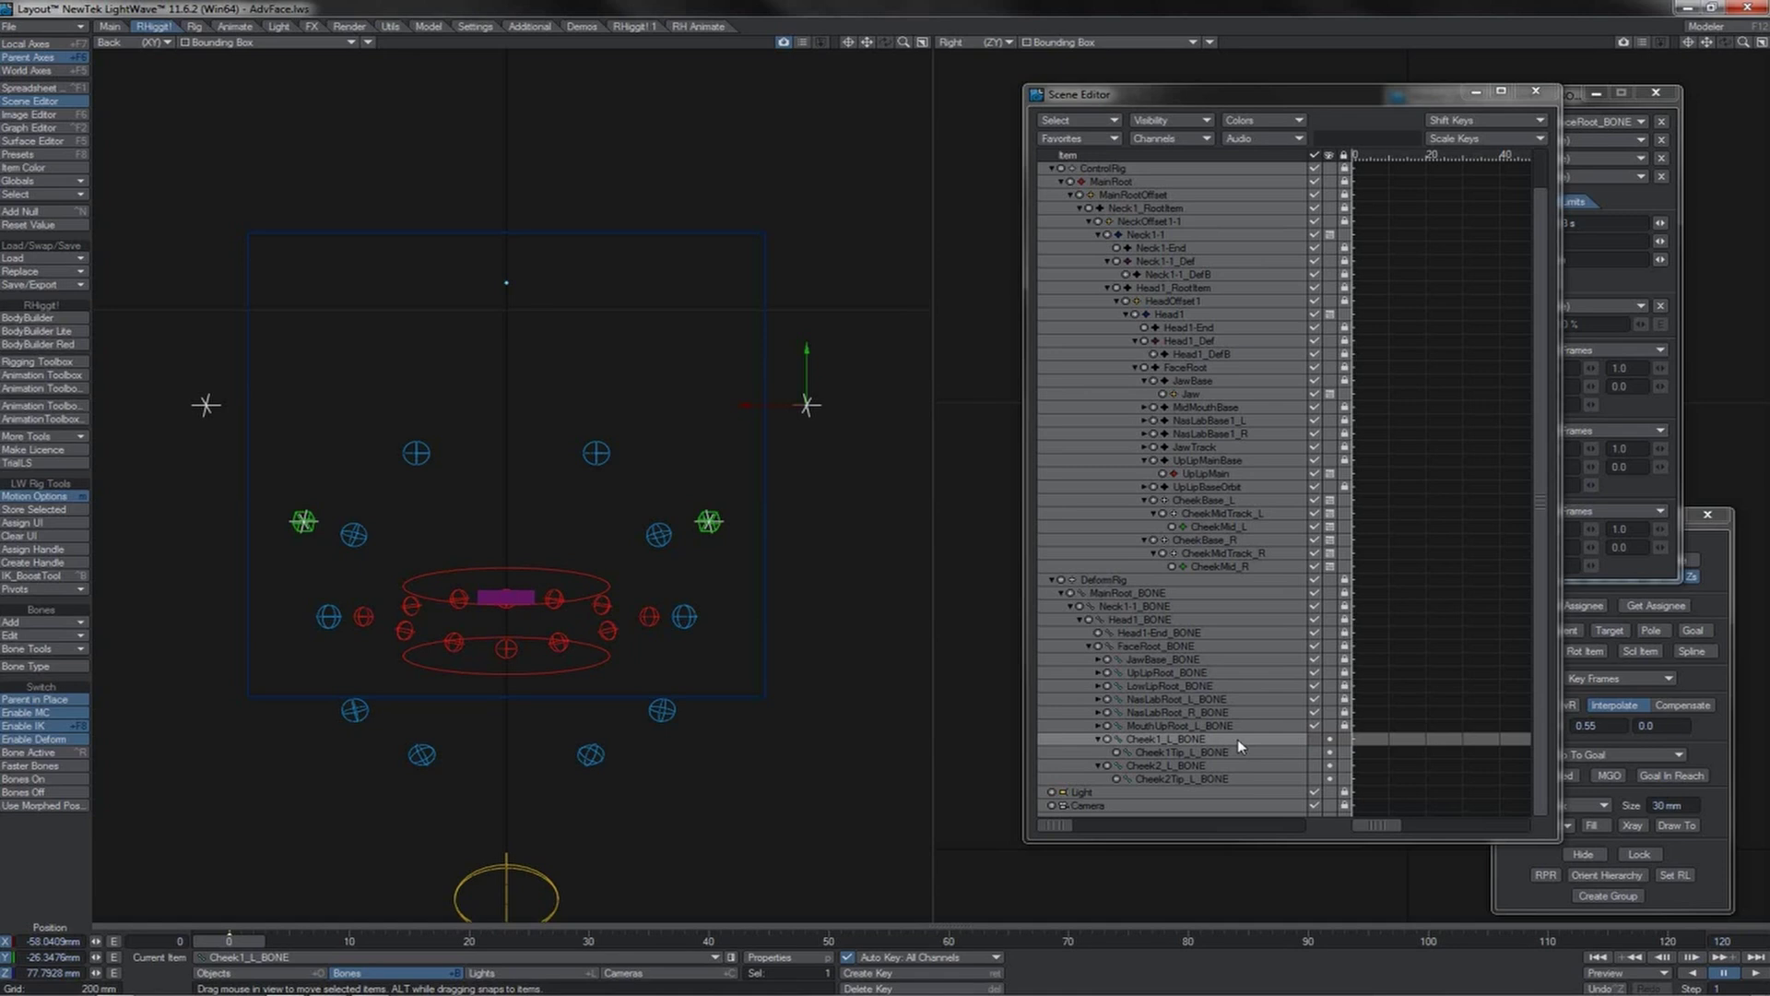
Step: Assign the CheekMid_L null as the position item of Cheek2_L_BONE using the rigging toolbox
click(1204, 766)
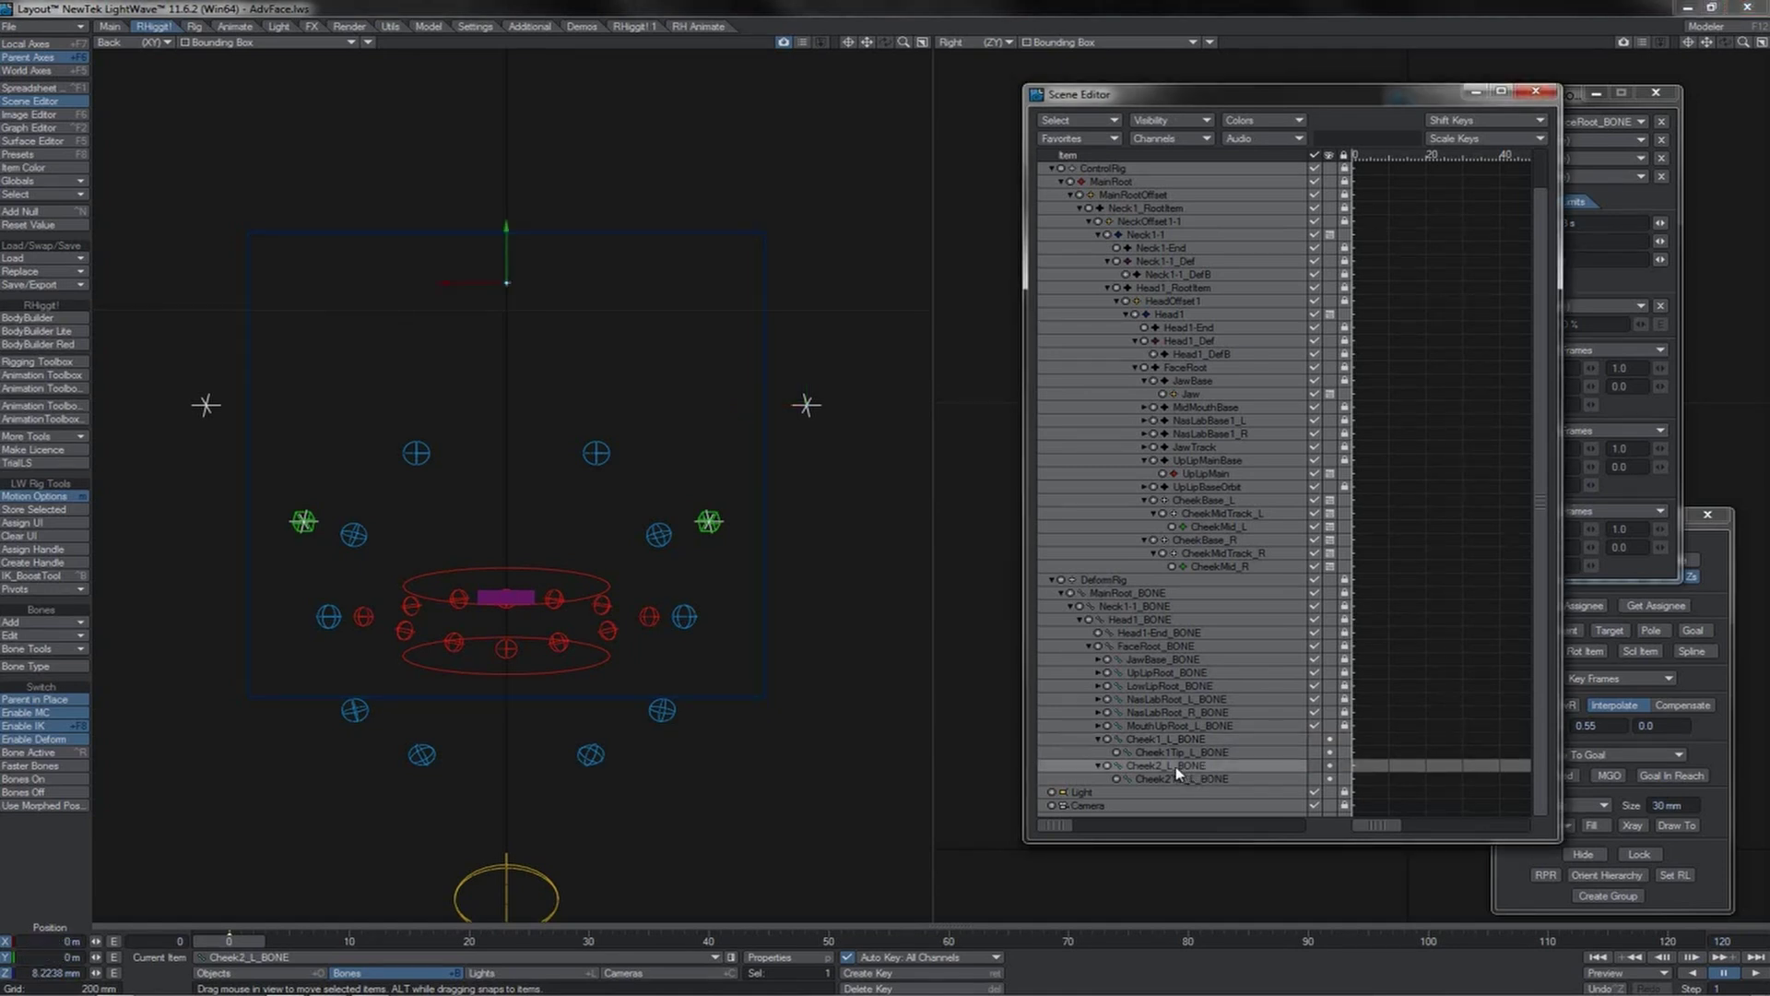
click(1606, 601)
click(1592, 606)
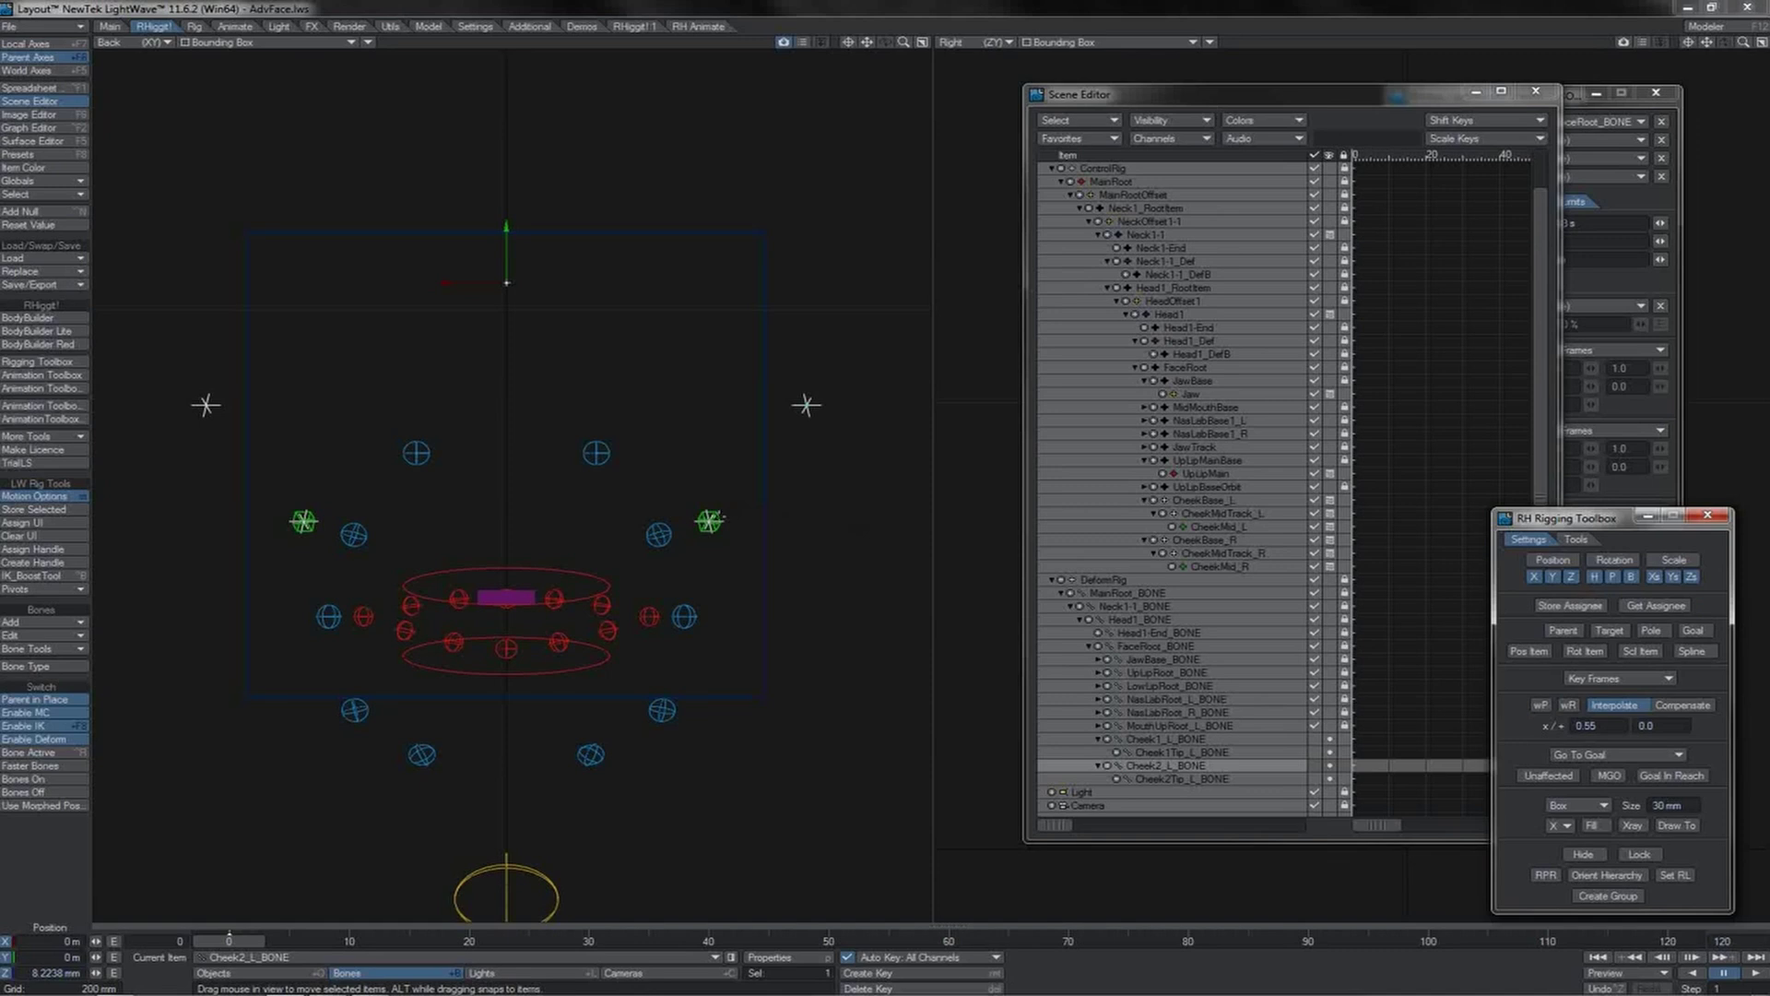
click(708, 521)
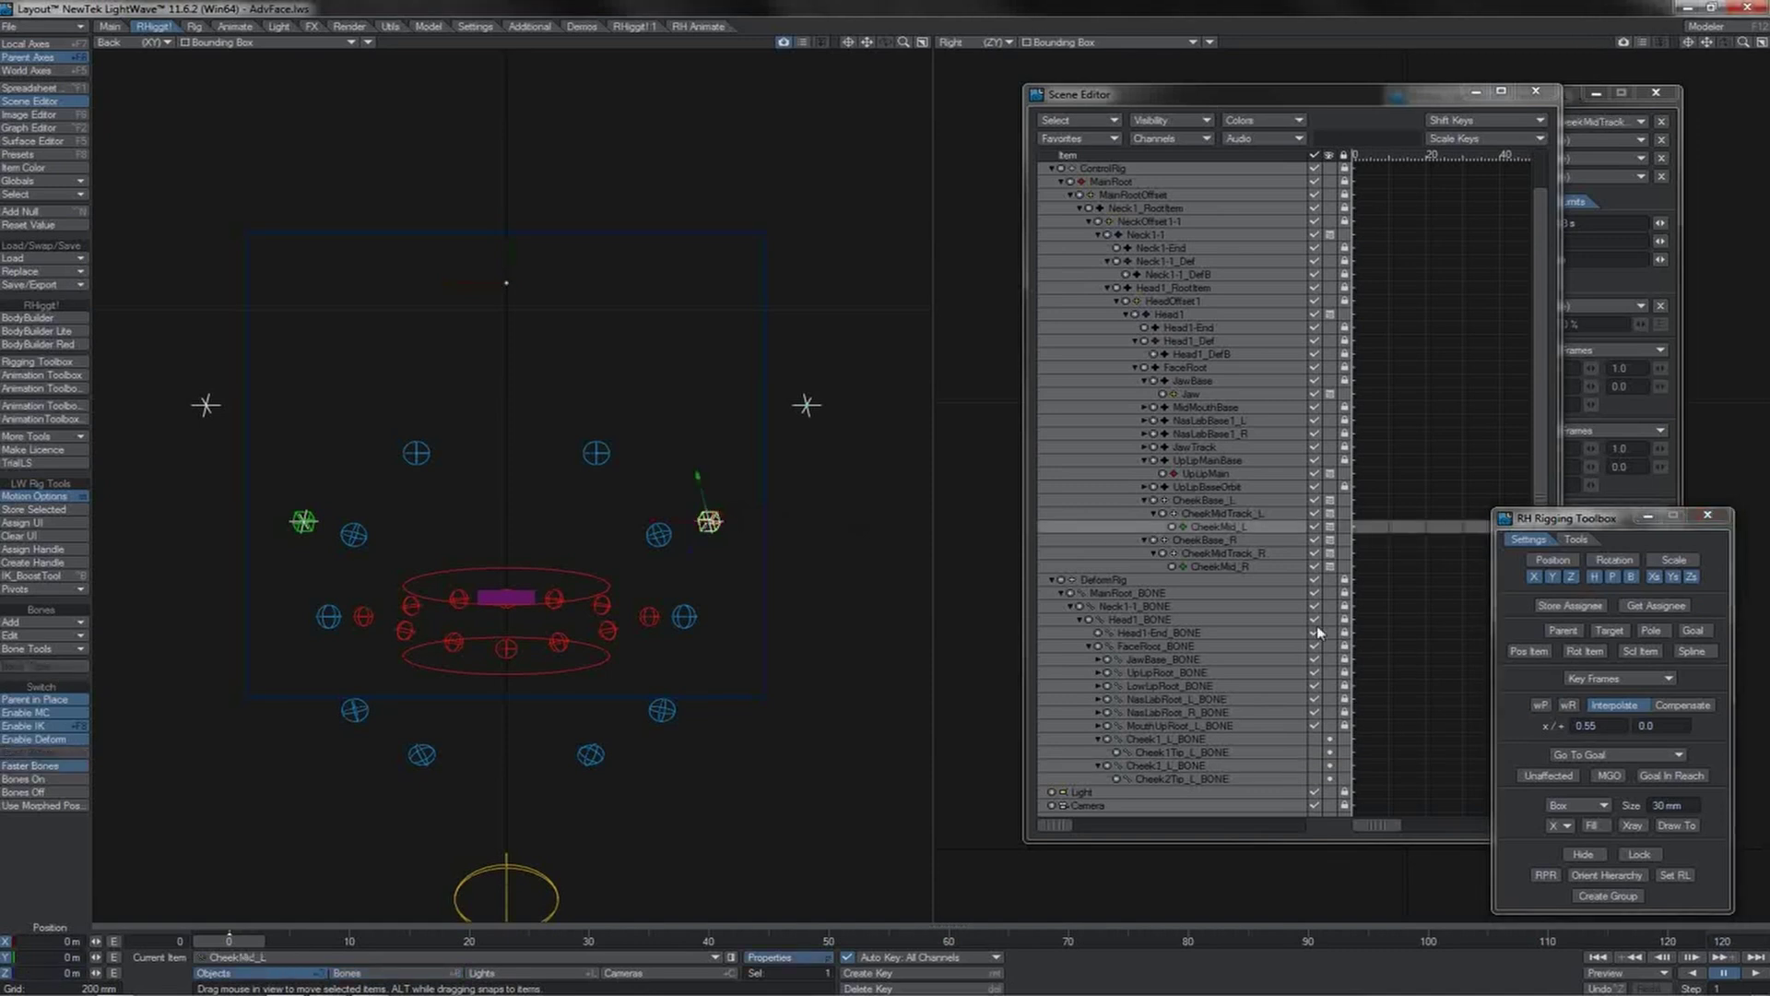
click(1527, 651)
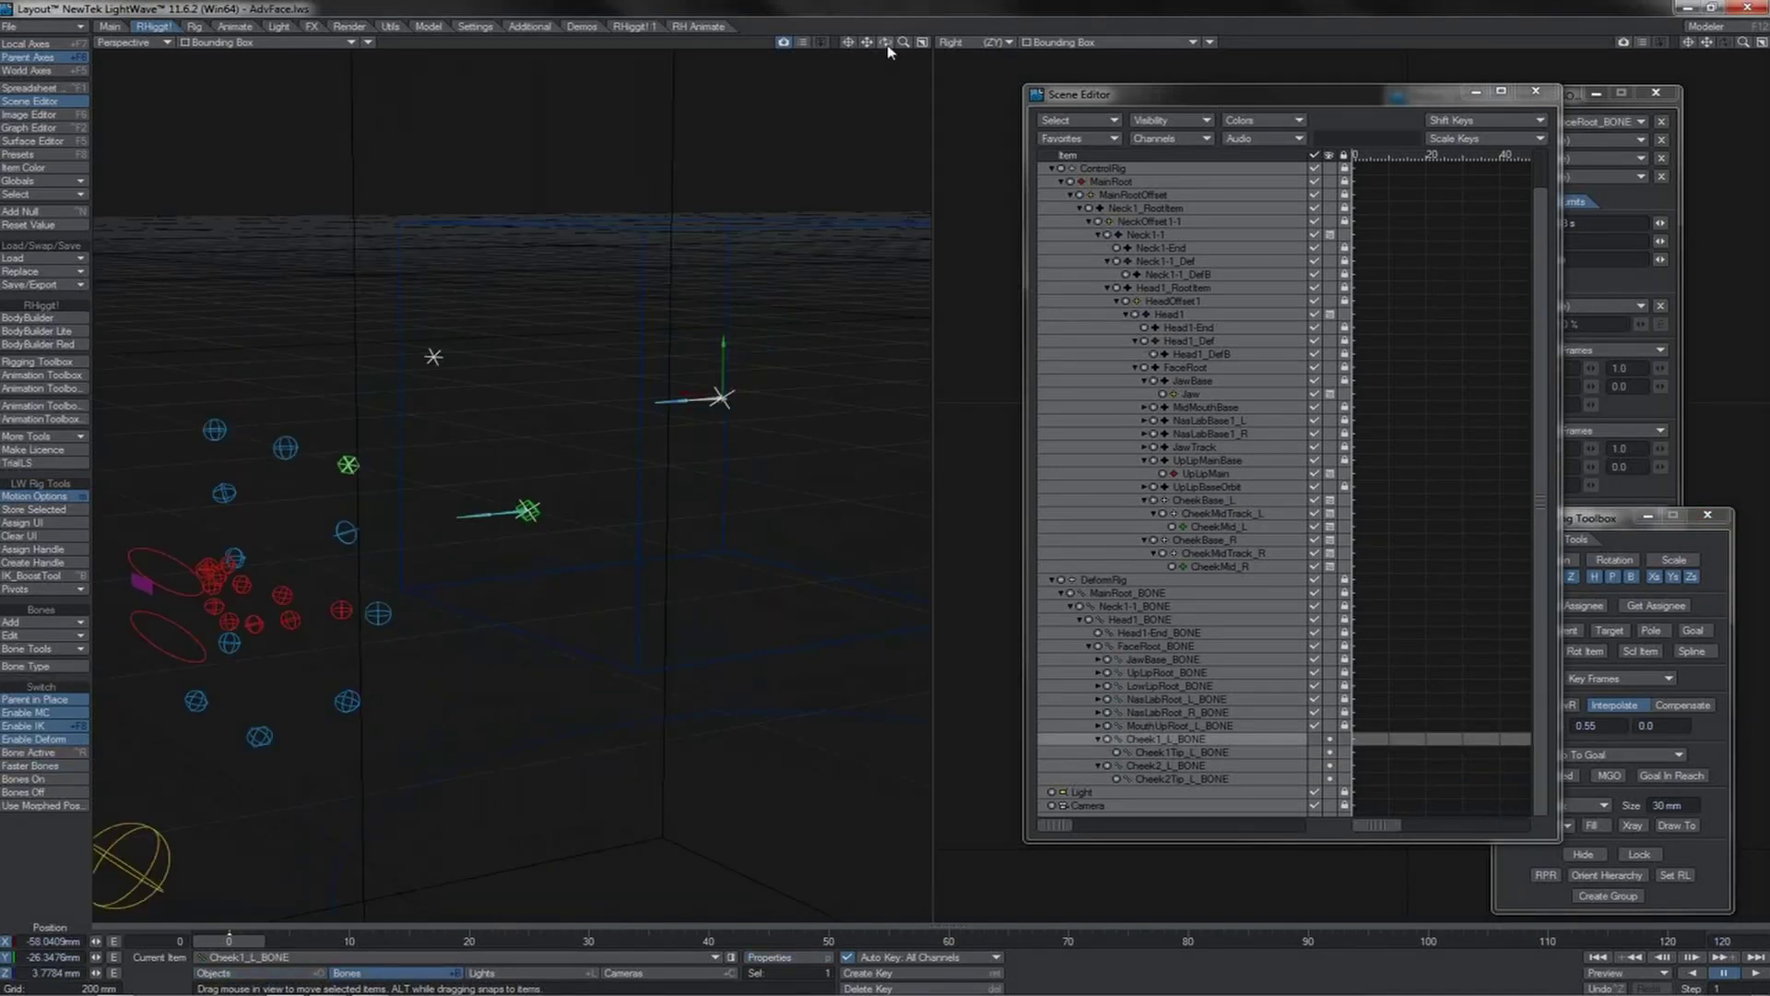
Step: Assign CheekMid_L as the target of Cheek1_L_BONE and NasLab3_L as the target of Cheek2_L_BONE
ctrl+click(1155, 766)
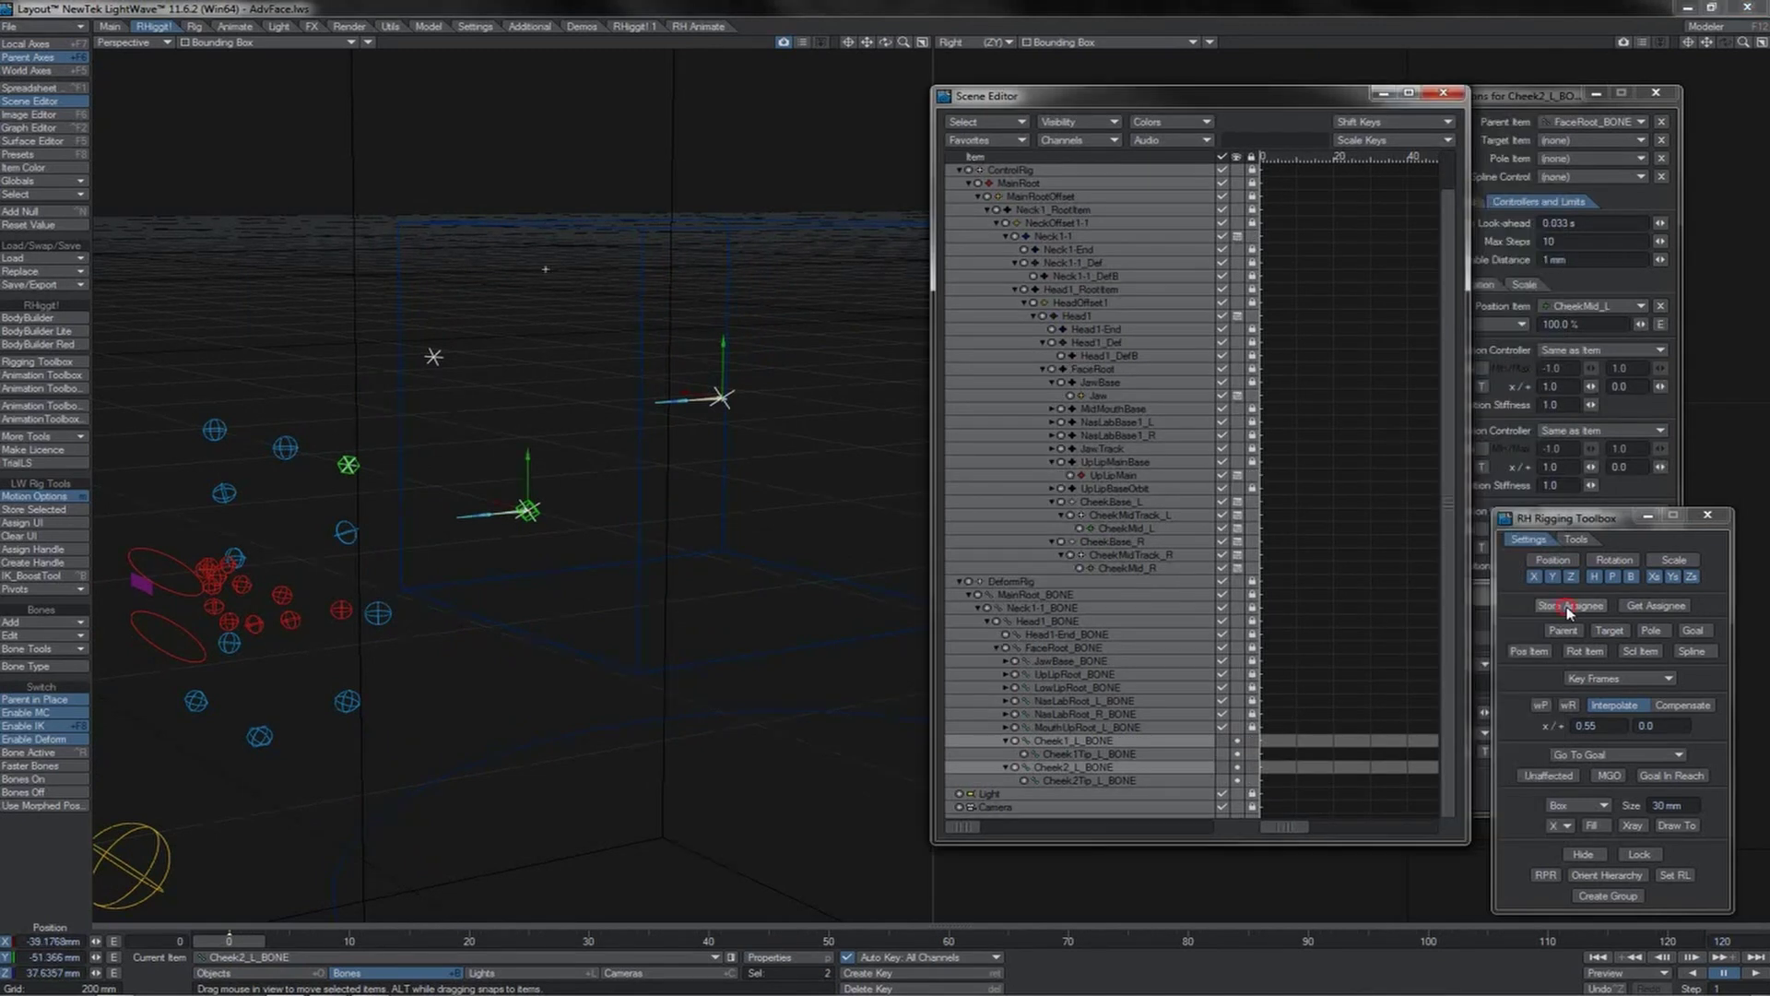
click(1567, 607)
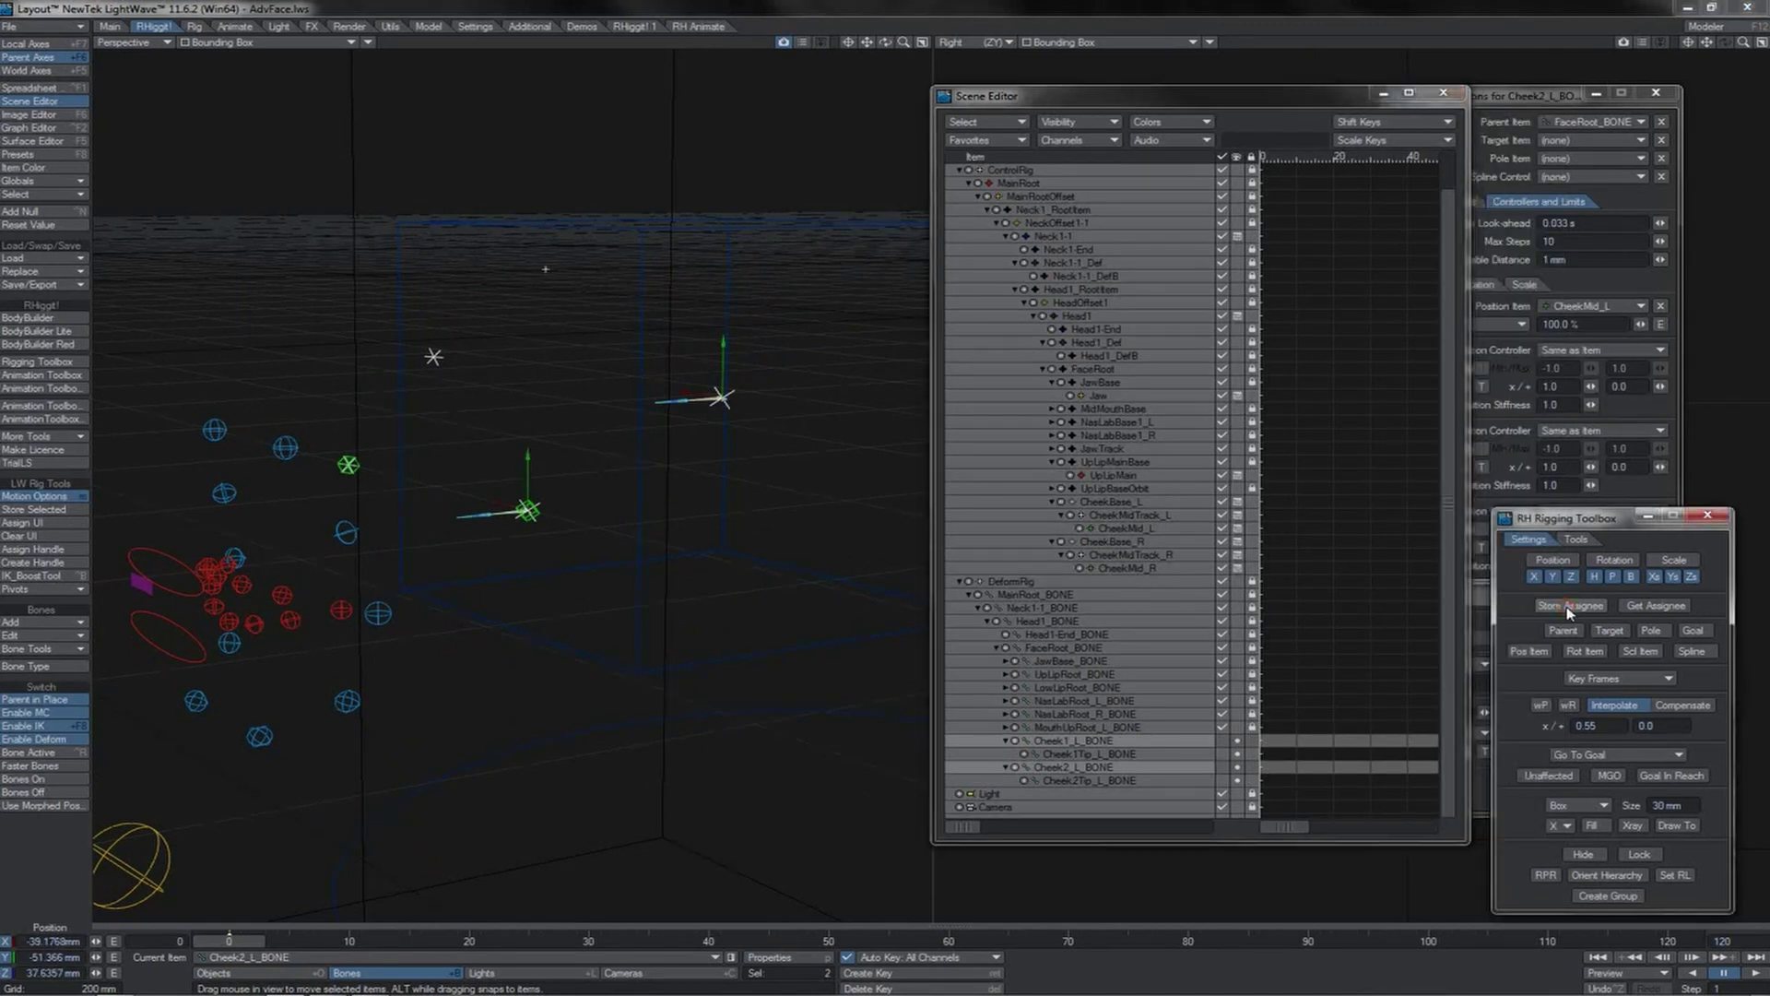
click(539, 506)
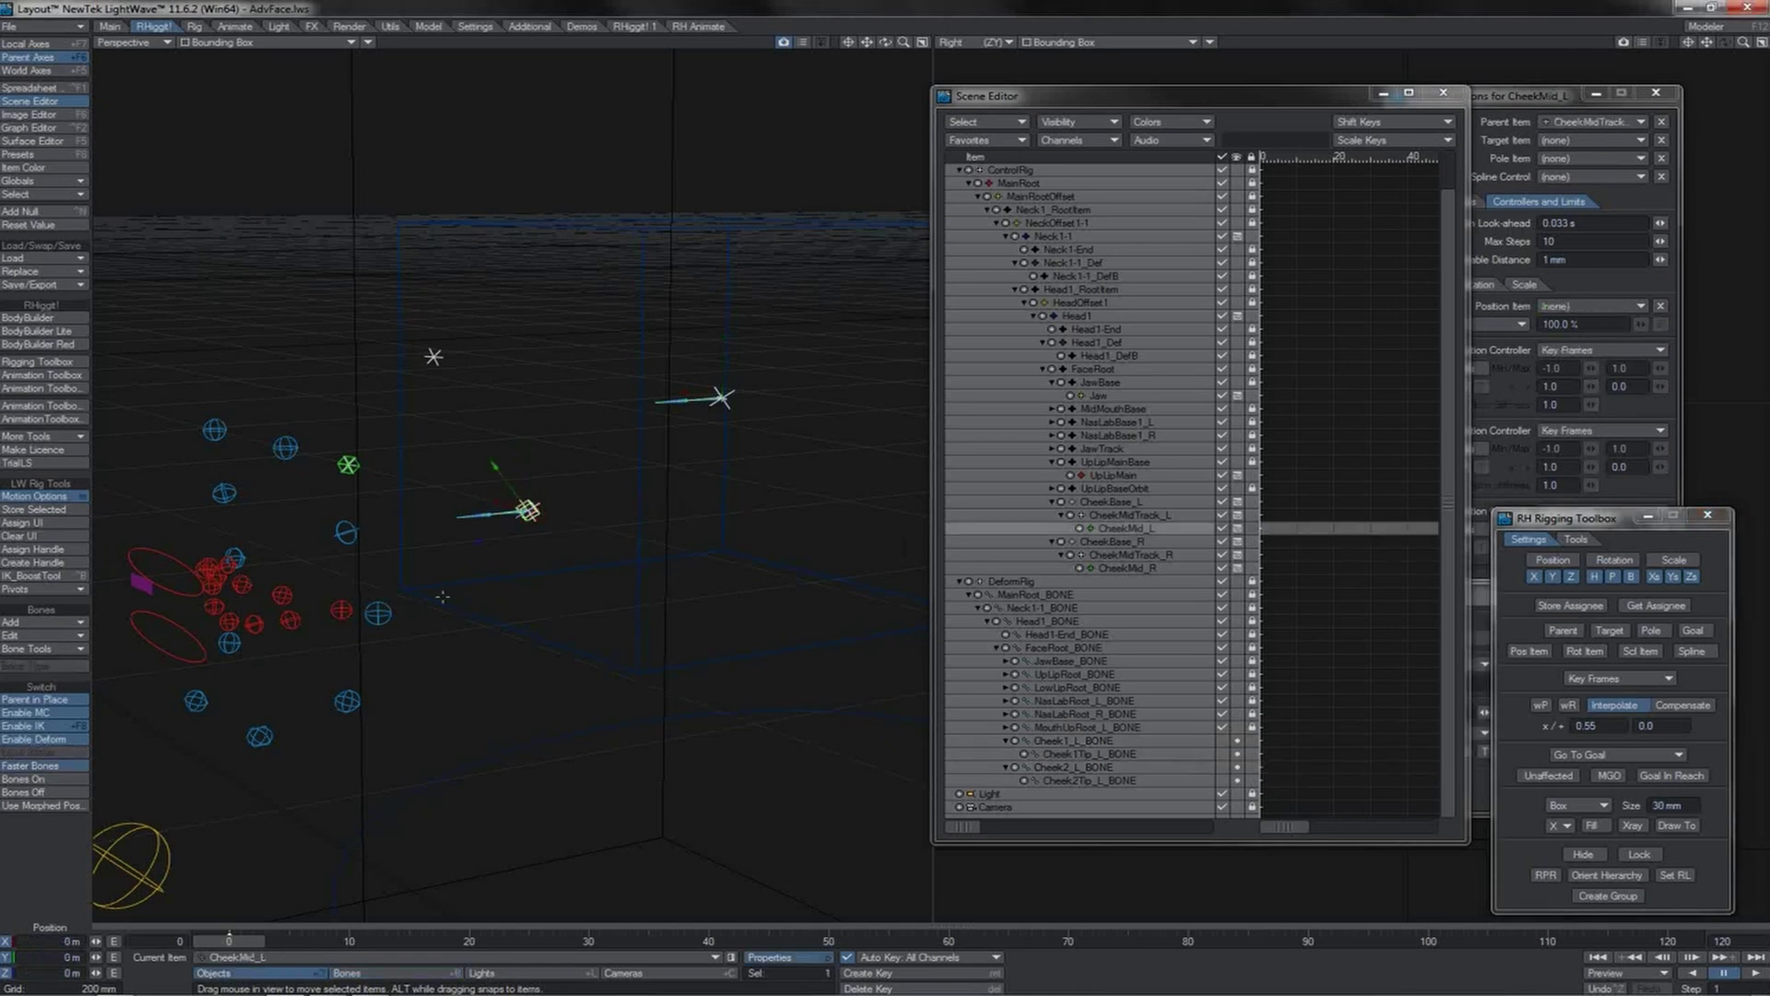
shift+click(391, 615)
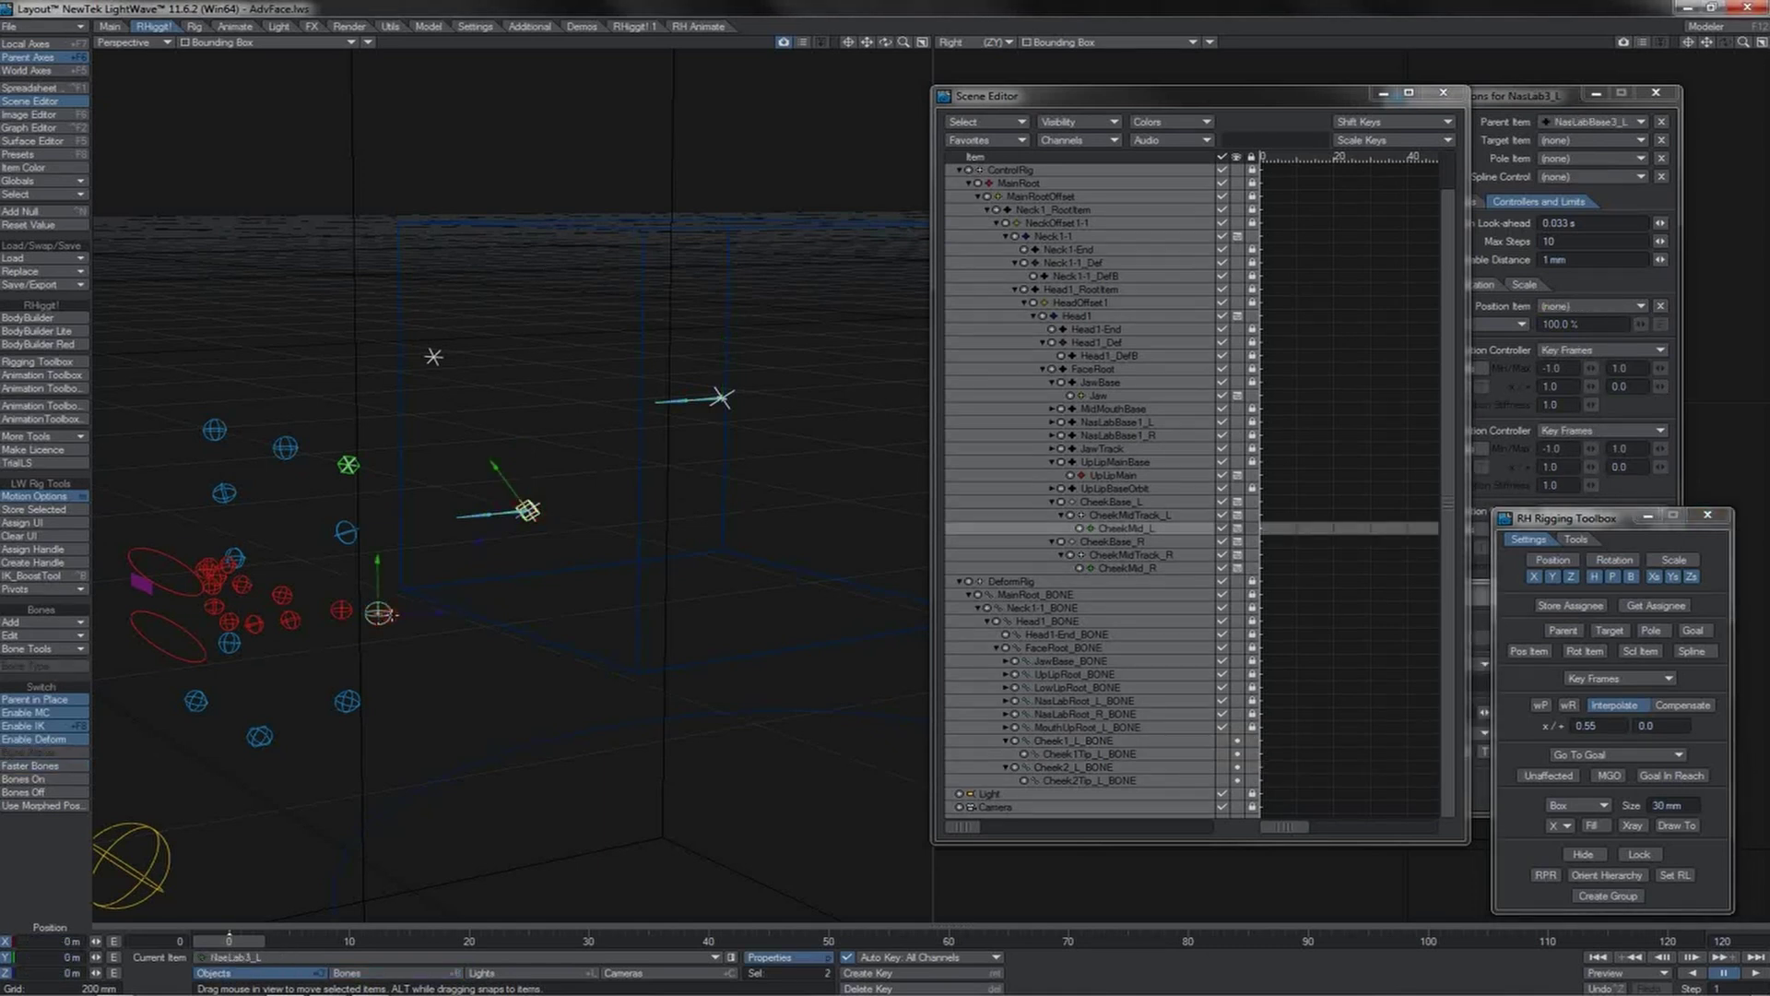
click(1609, 632)
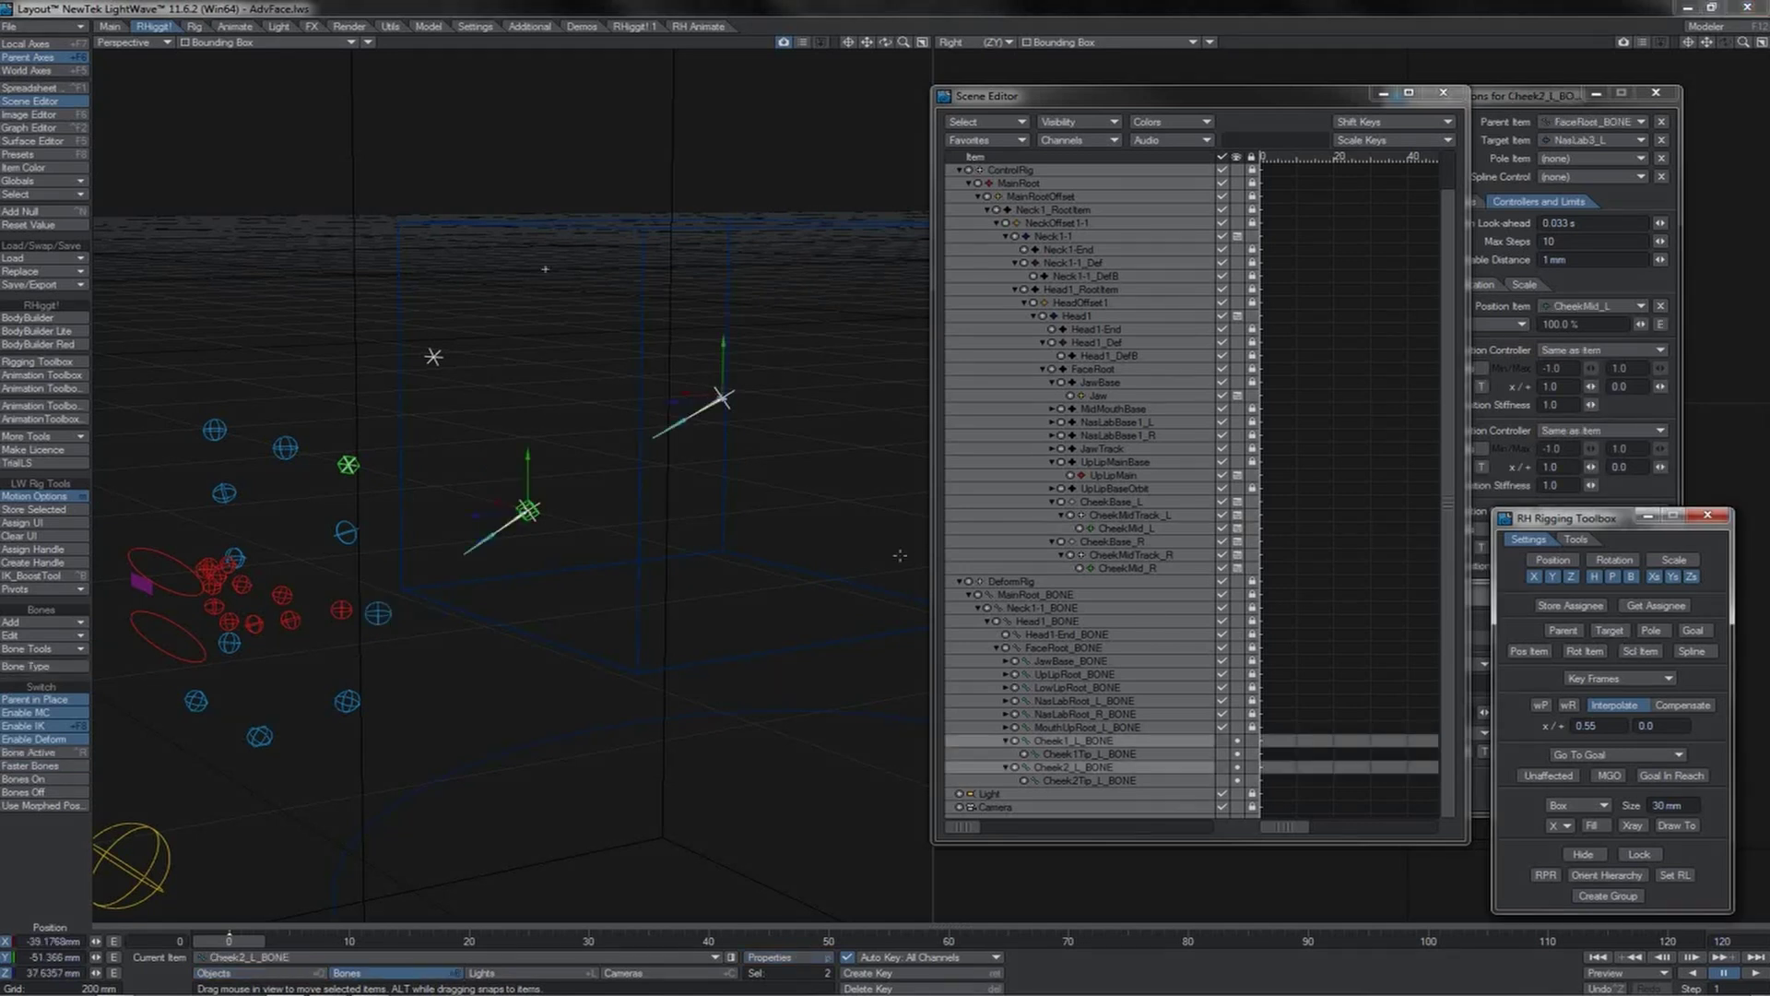
Step: Assign CheekMid_L and NasLab3_L as the goals of Cheek1Tip_L_BONE and Cheek2Tip_L_BONE respectively
key(Down)
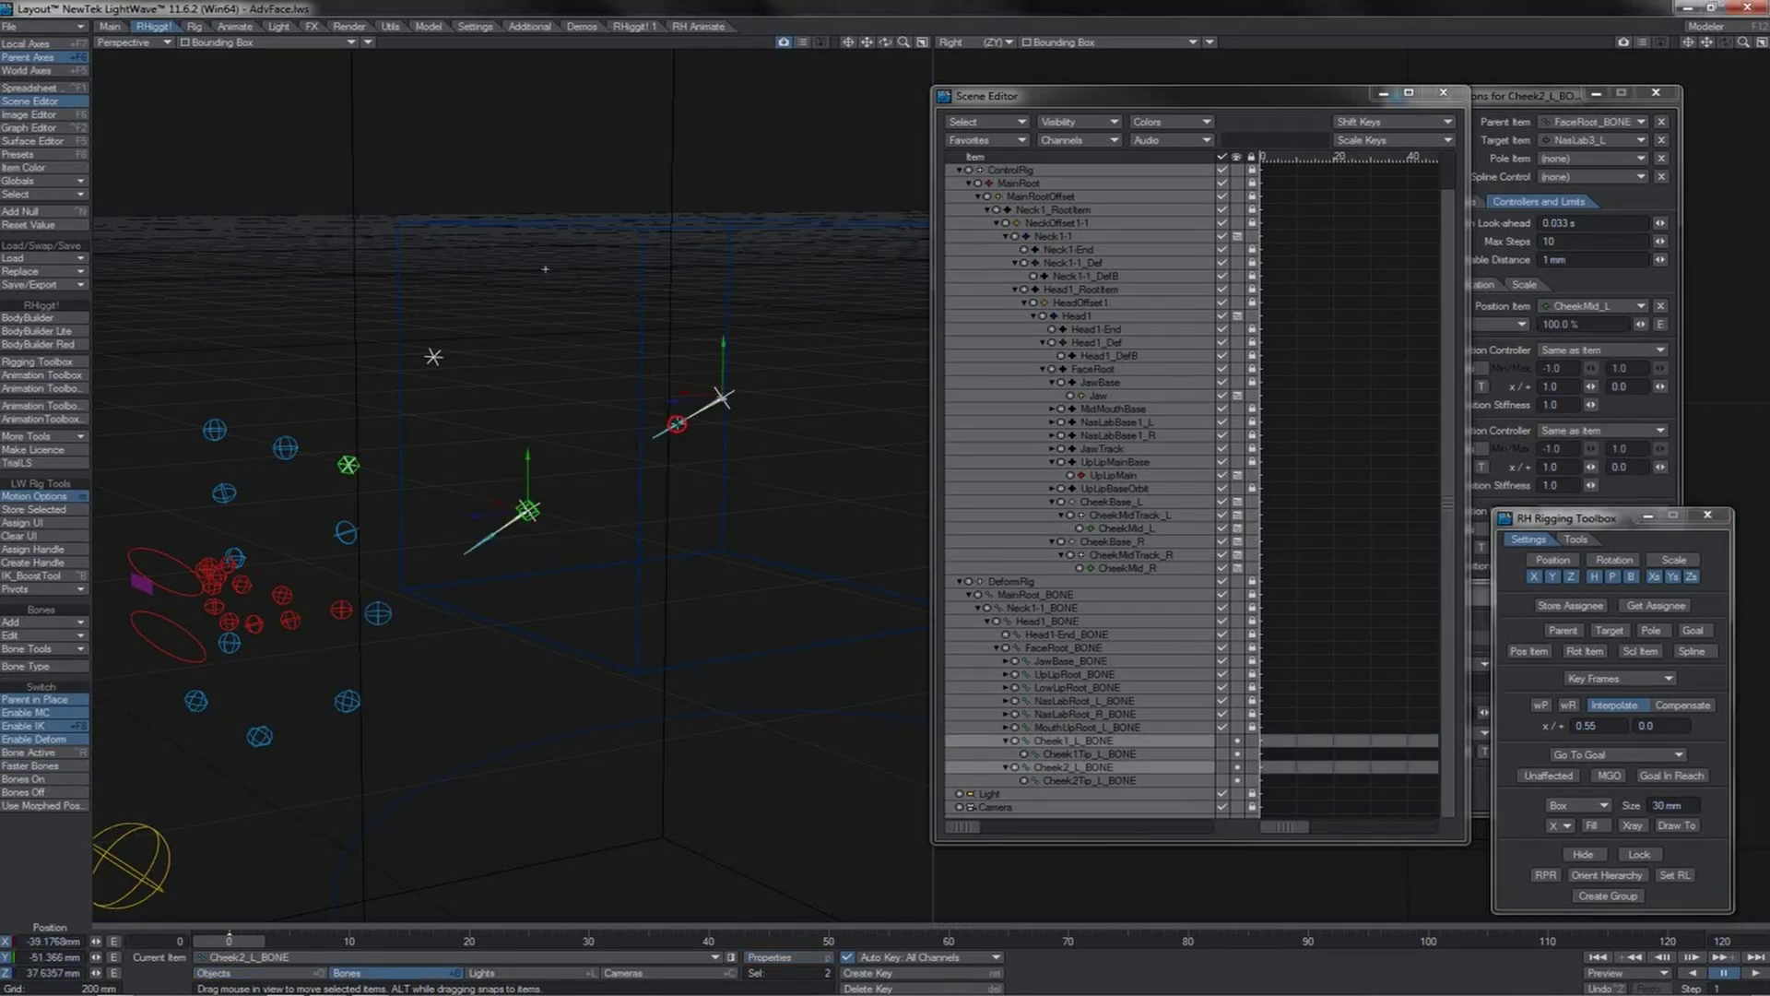
click(1570, 605)
click(531, 508)
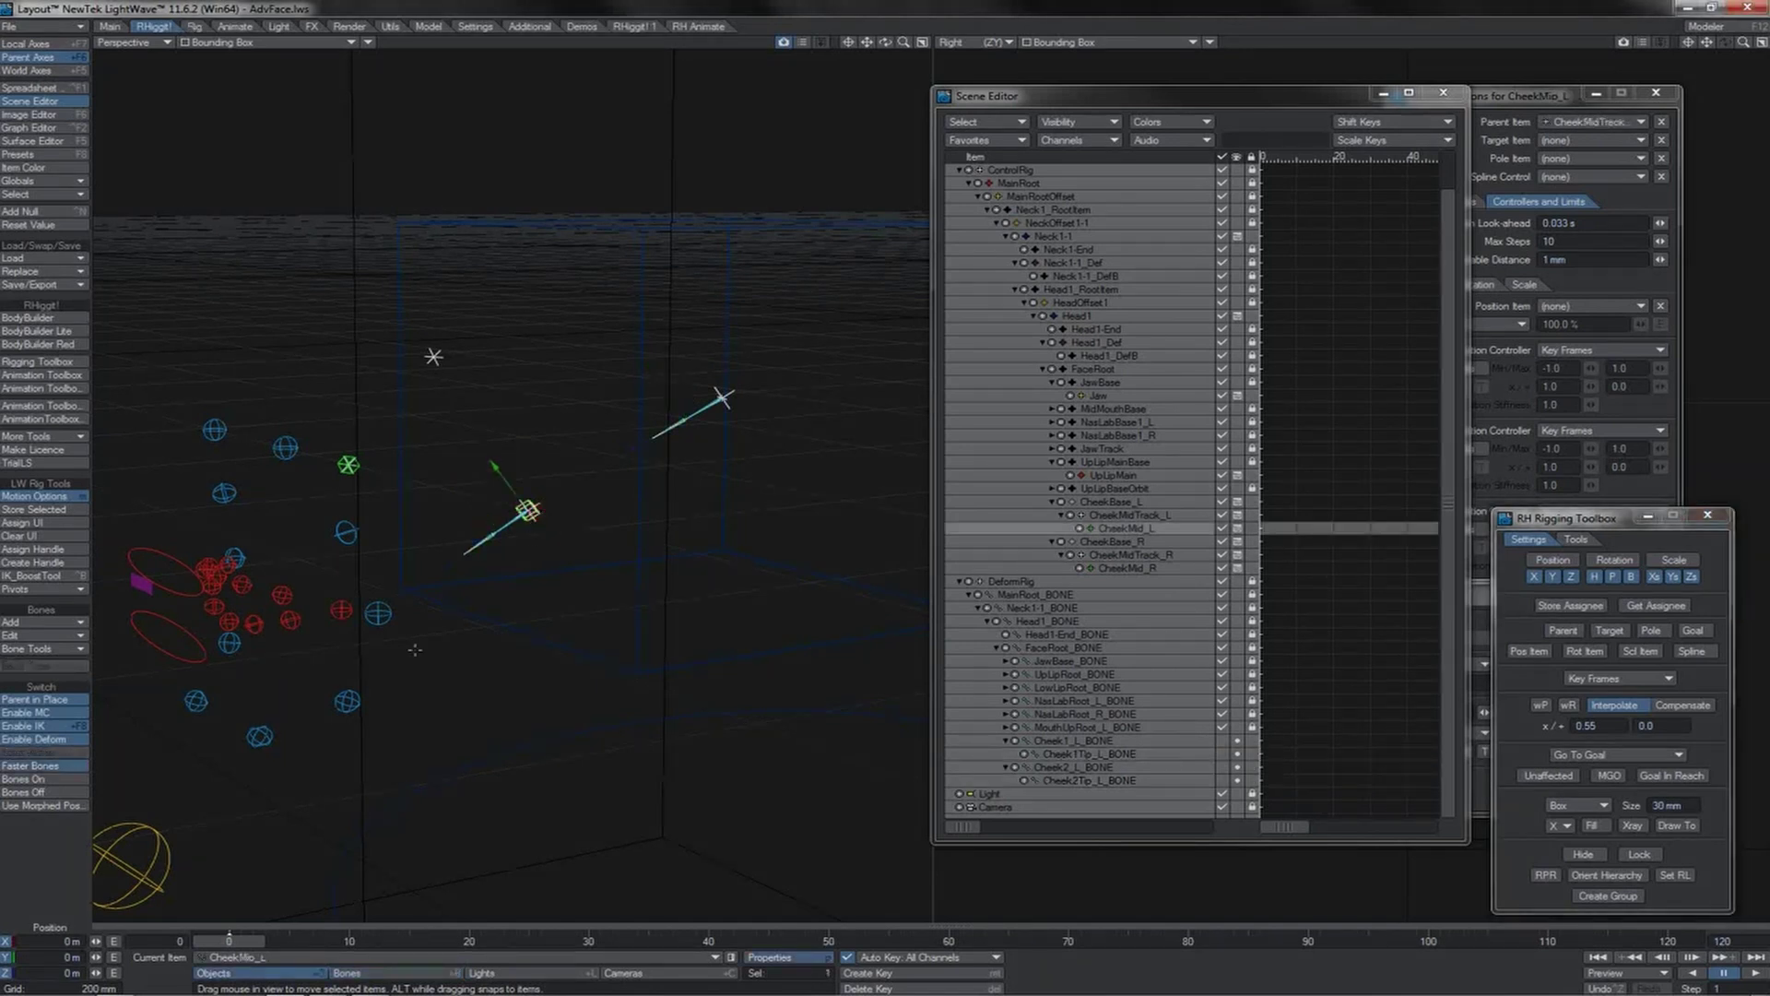
shift+click(380, 613)
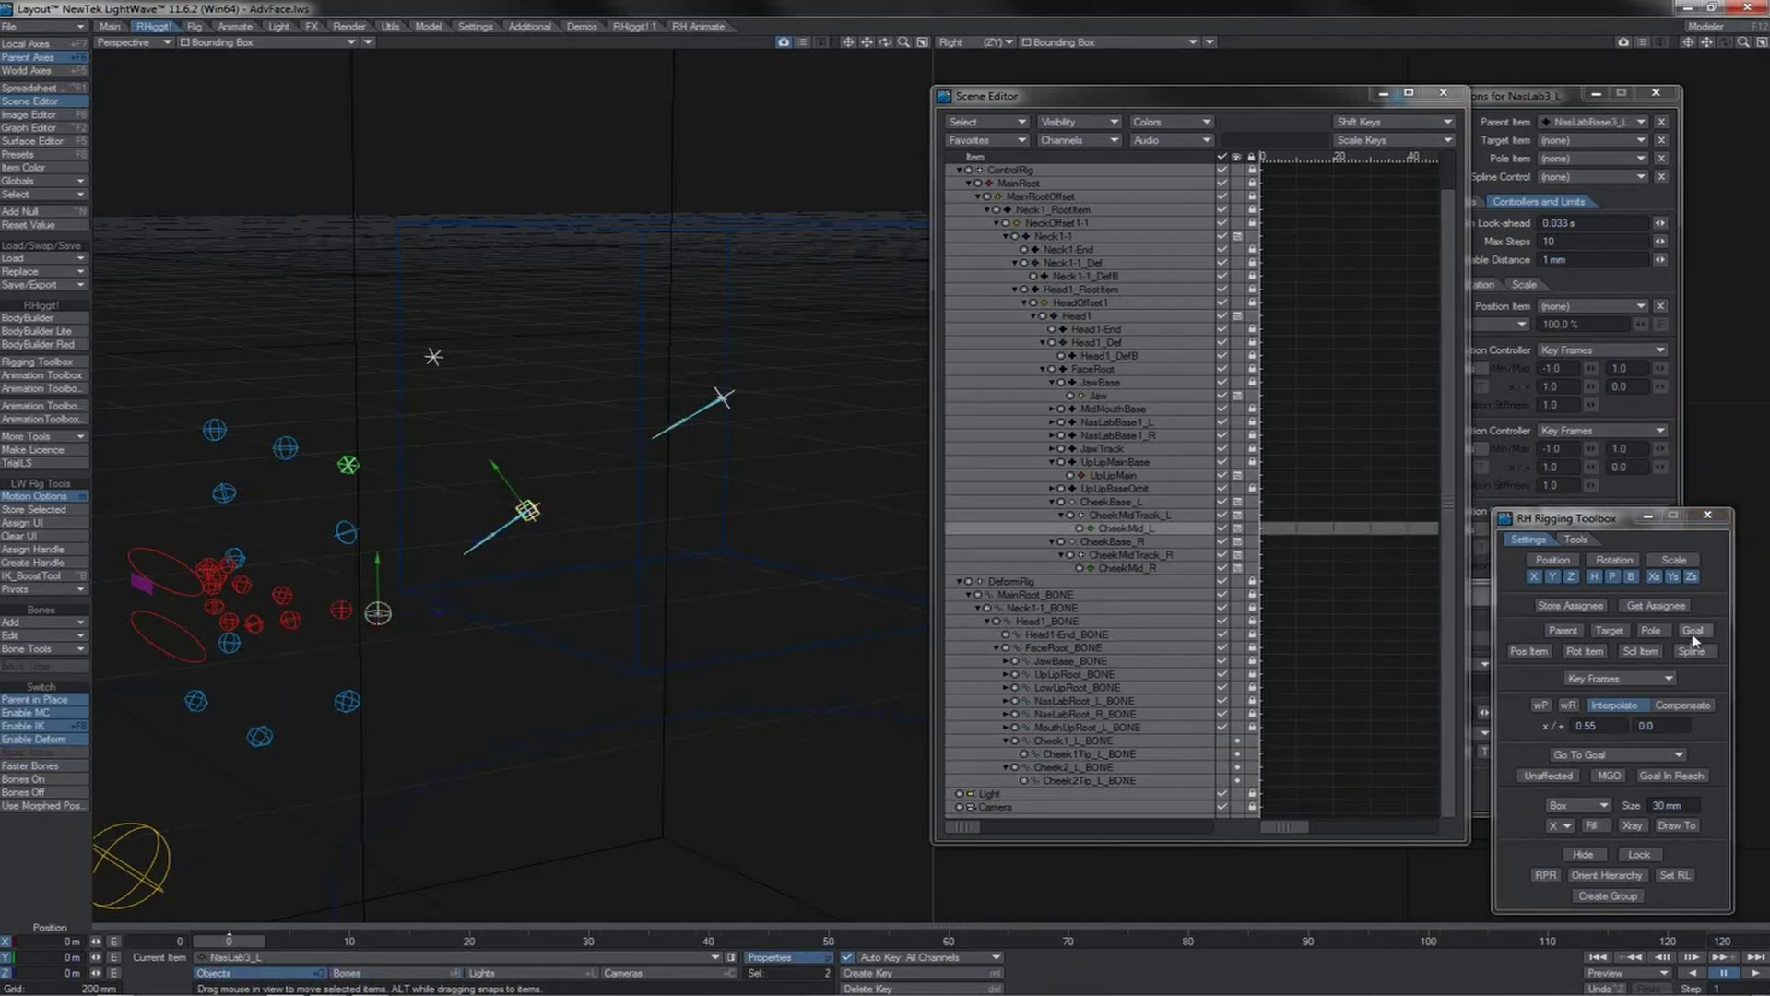
click(1692, 633)
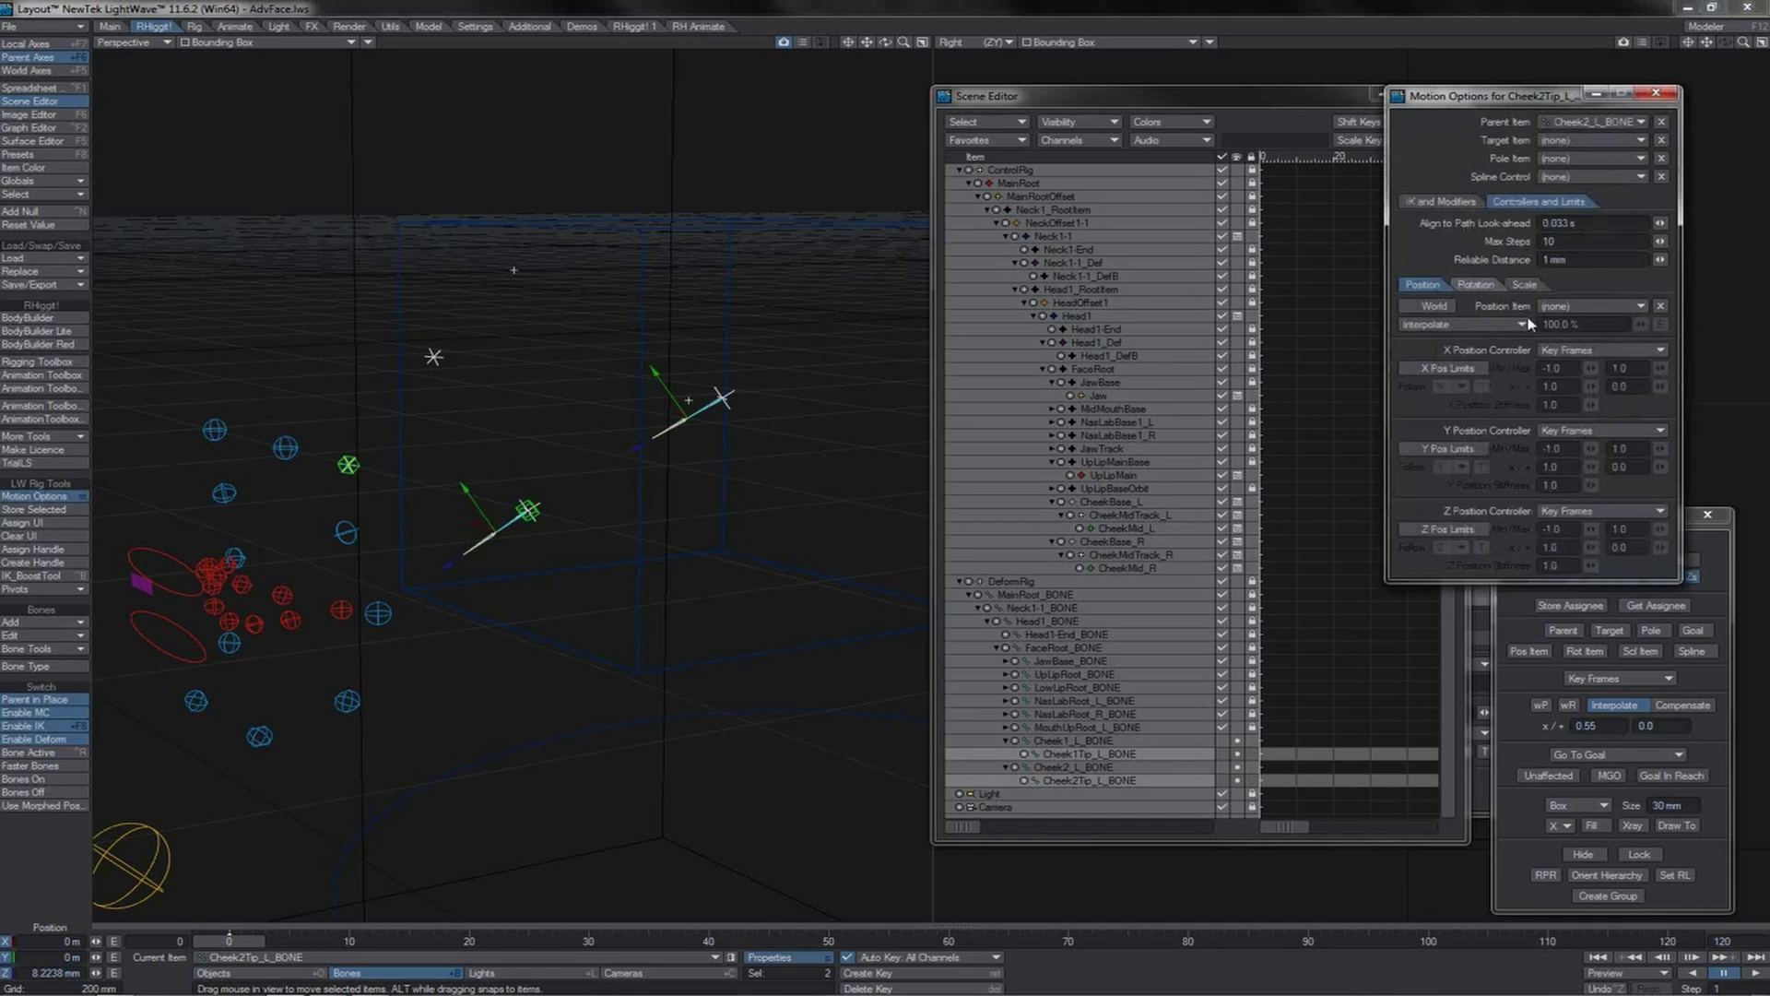
Step: Snap both cheek tip bones to their goals by setting the Z position controller to Inverse Kinematics and back to Key Frames
click(1568, 510)
click(1576, 543)
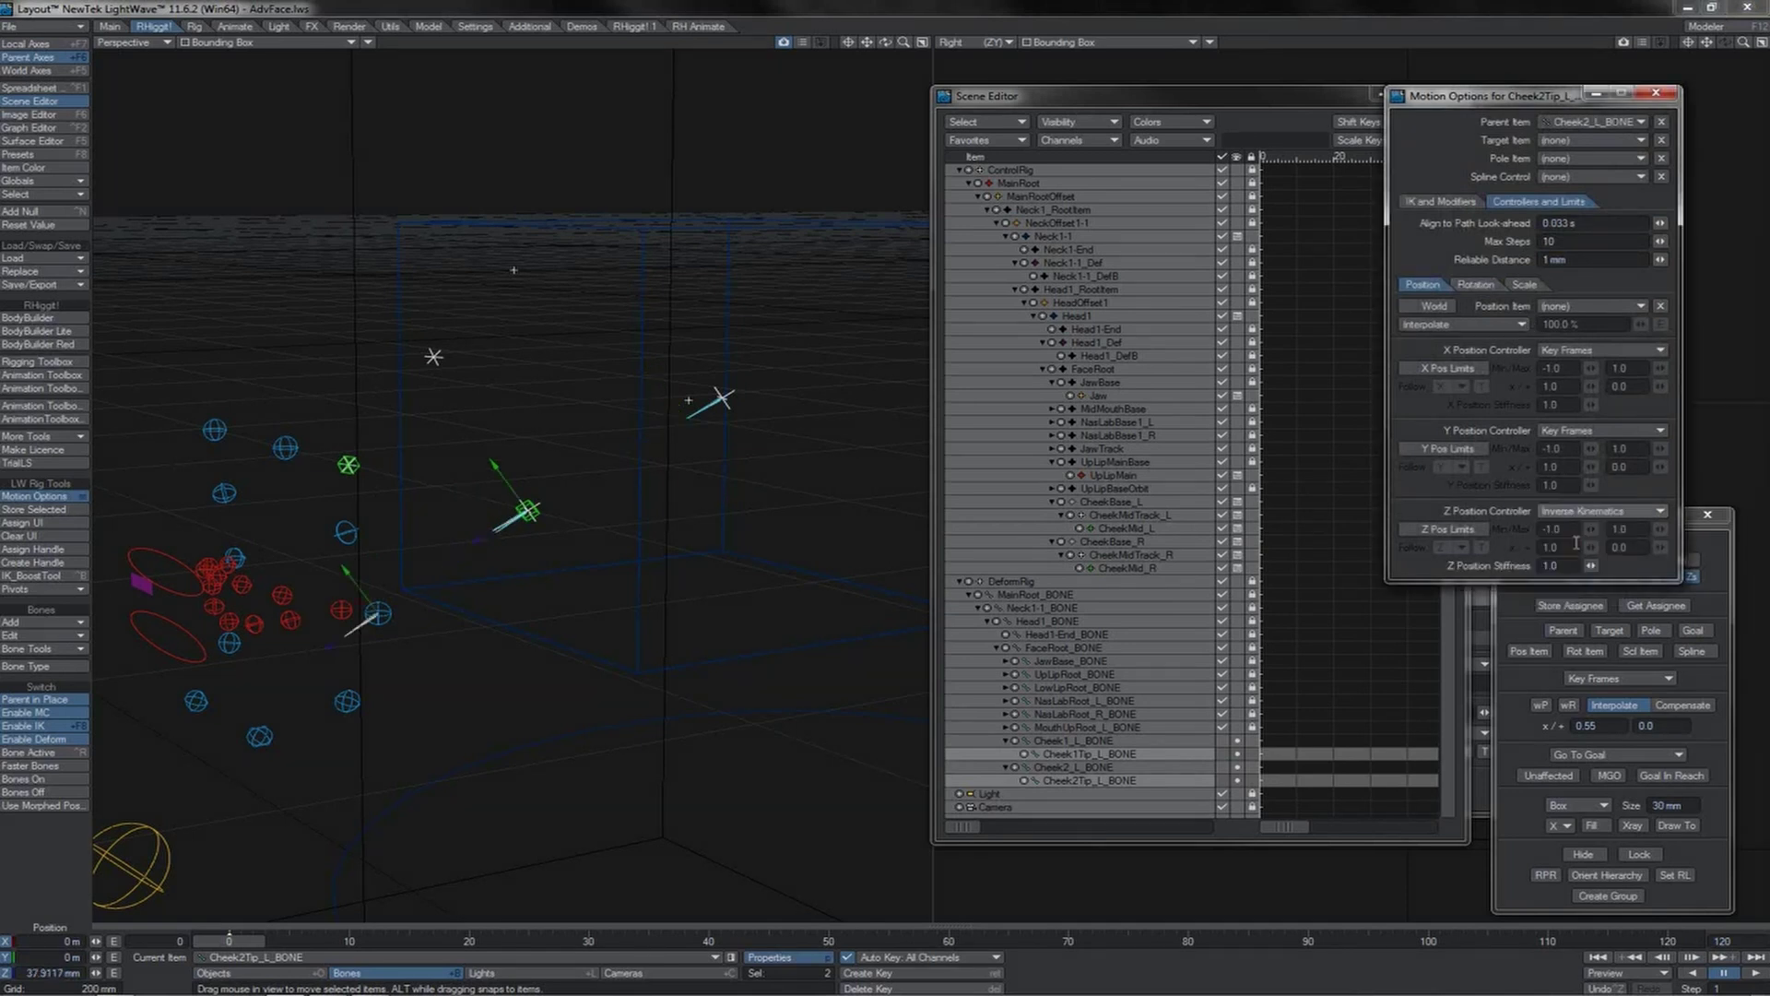
click(1575, 510)
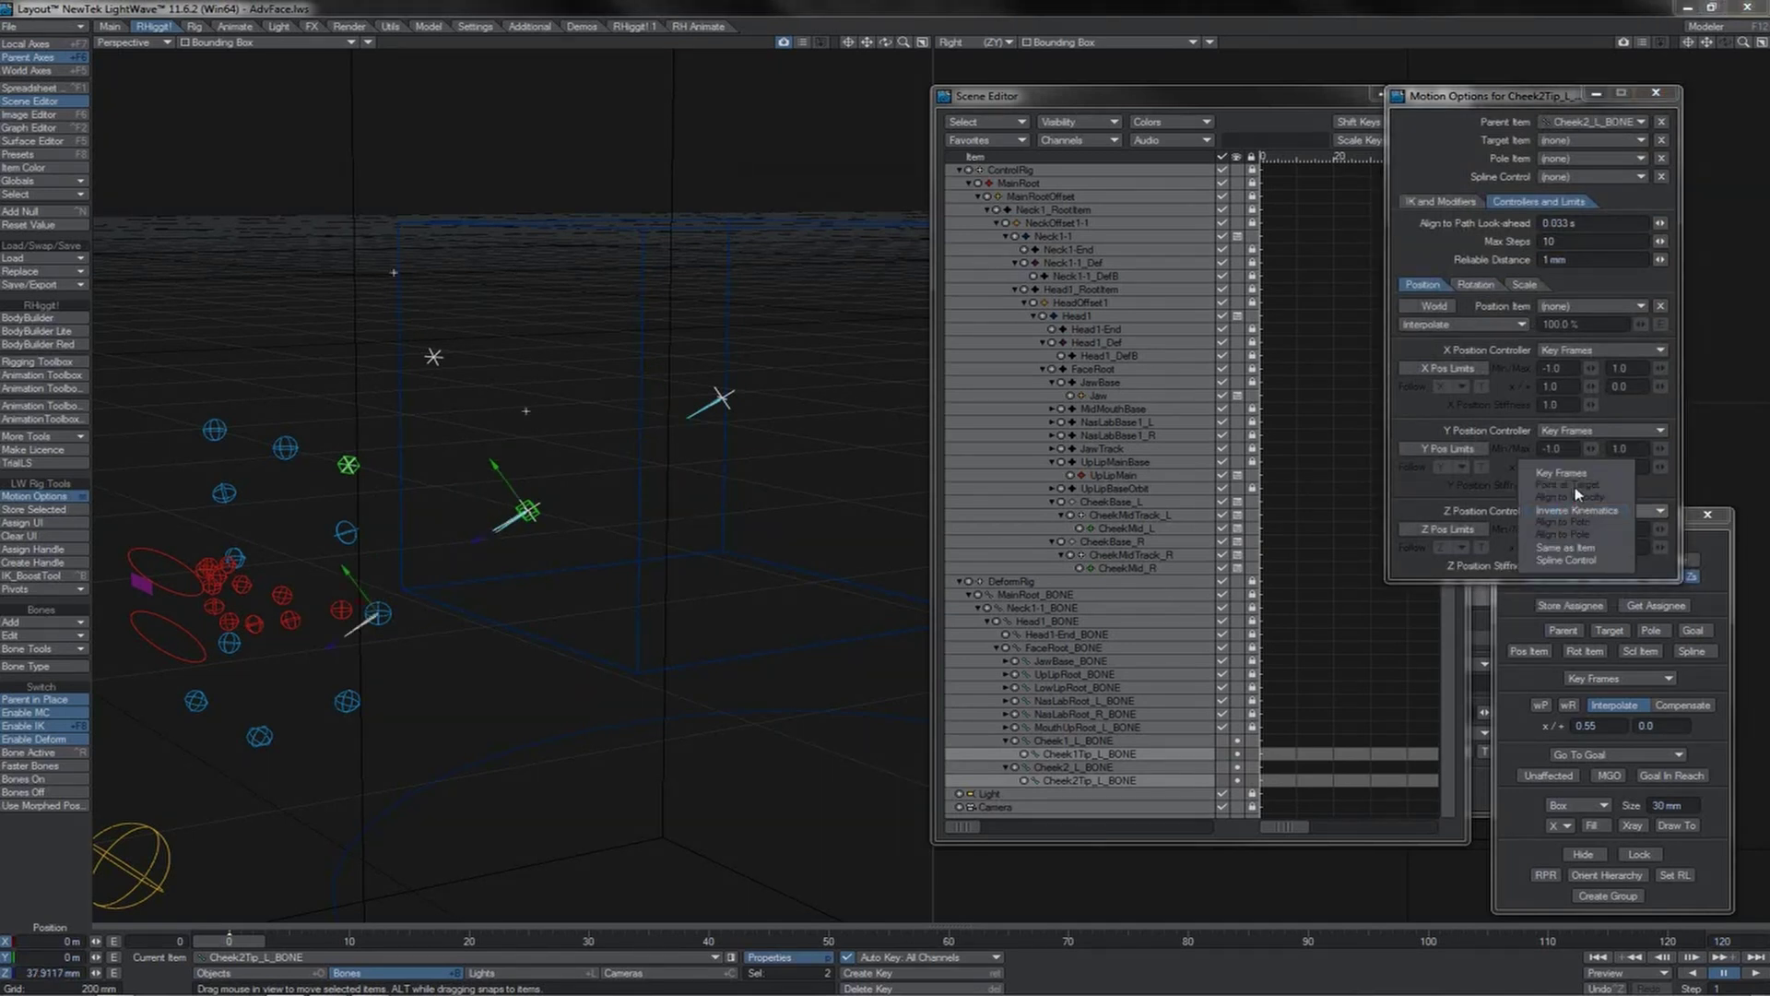
click(1569, 473)
Step: Draw Cheek1_L_BONE and Cheek2_L_BONE out to their tip bones with Draw To
click(1069, 741)
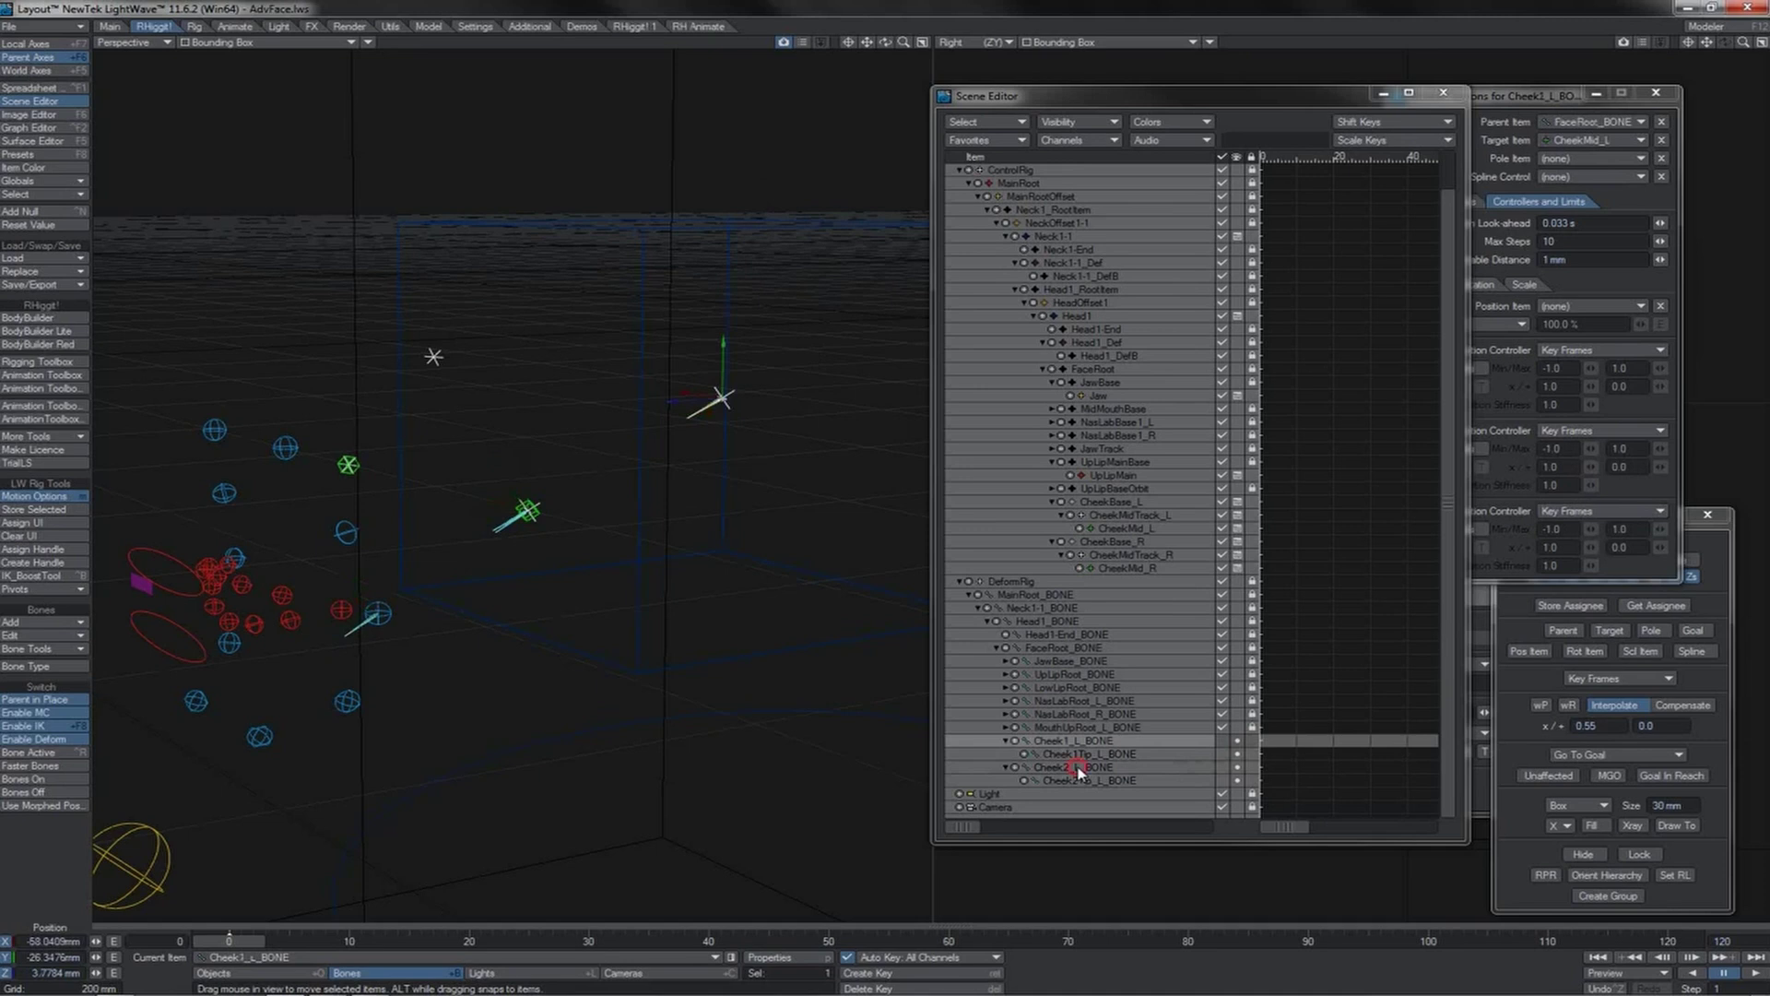
ctrl+click(1080, 768)
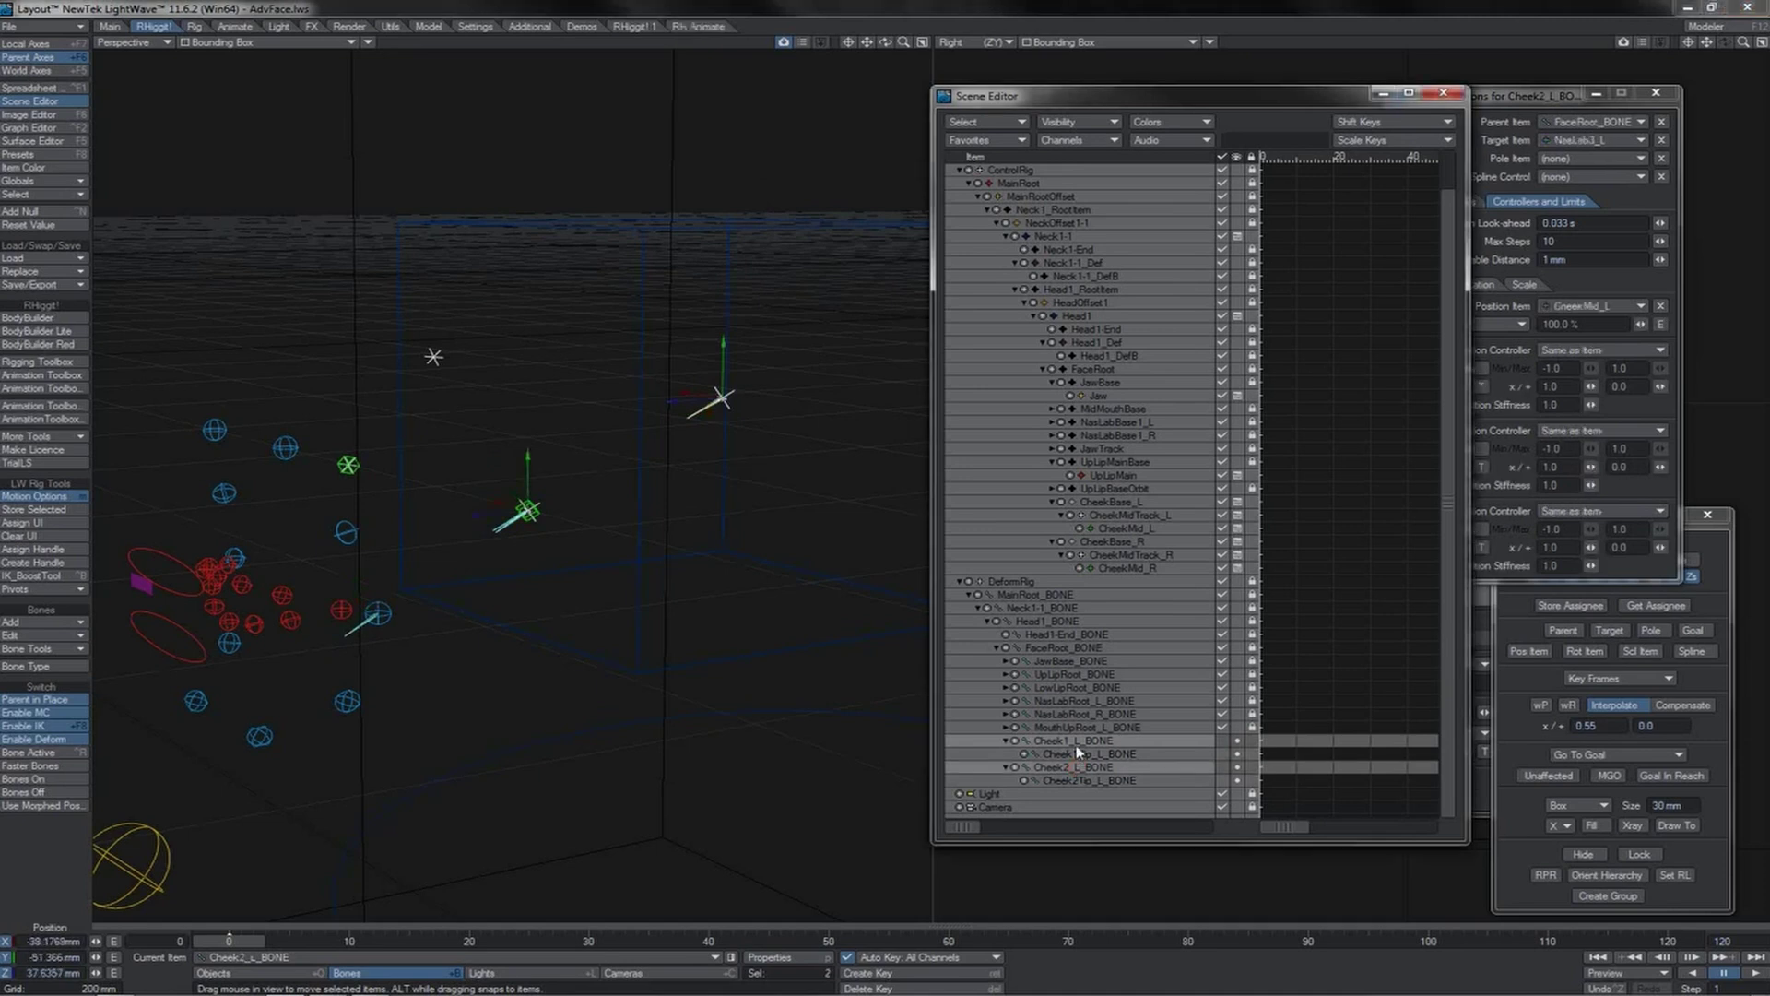
click(1687, 824)
Step: Set the rest length of Cheek1Tip_L_BONE and Cheek2Tip_L_BONE to 1 in the bone properties
key(p)
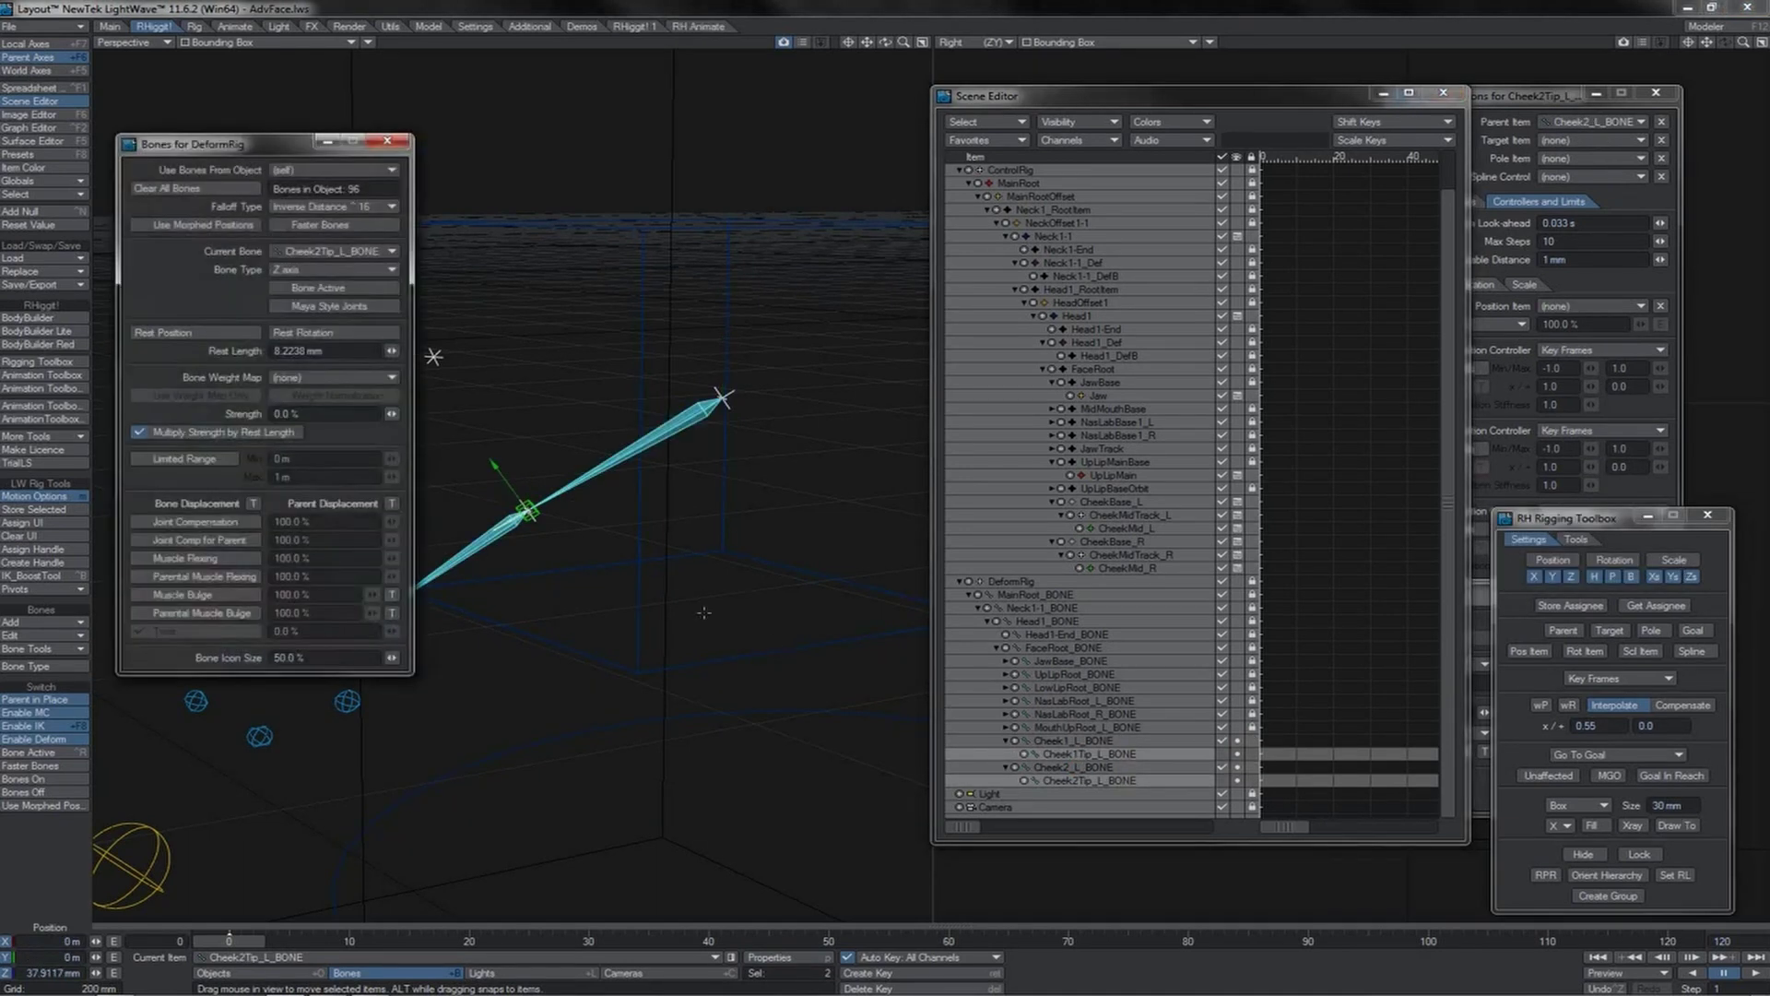
drag(306, 351, 262, 355)
text(1)
key(Return)
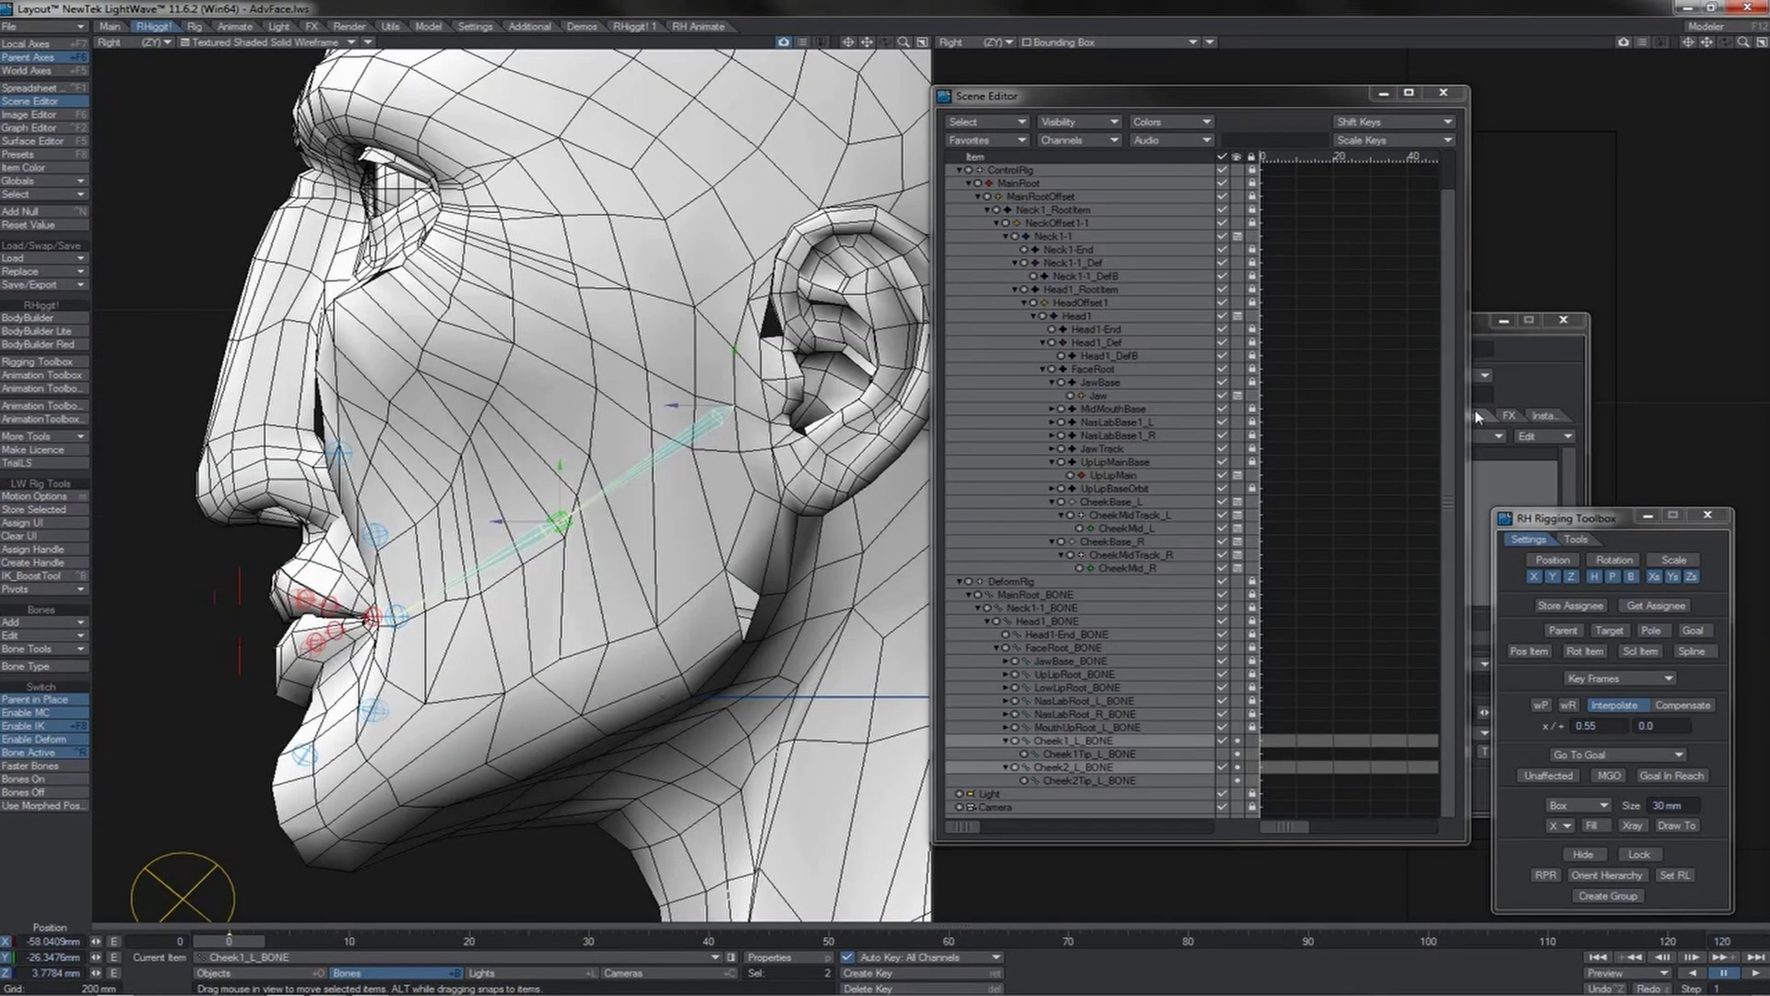
Step: Set the Z scale controller of Cheek1_L_BONE and Cheek2_L_BONE to Inverse Kinematics and test the stretching by moving the LipMid_L control
click(1547, 204)
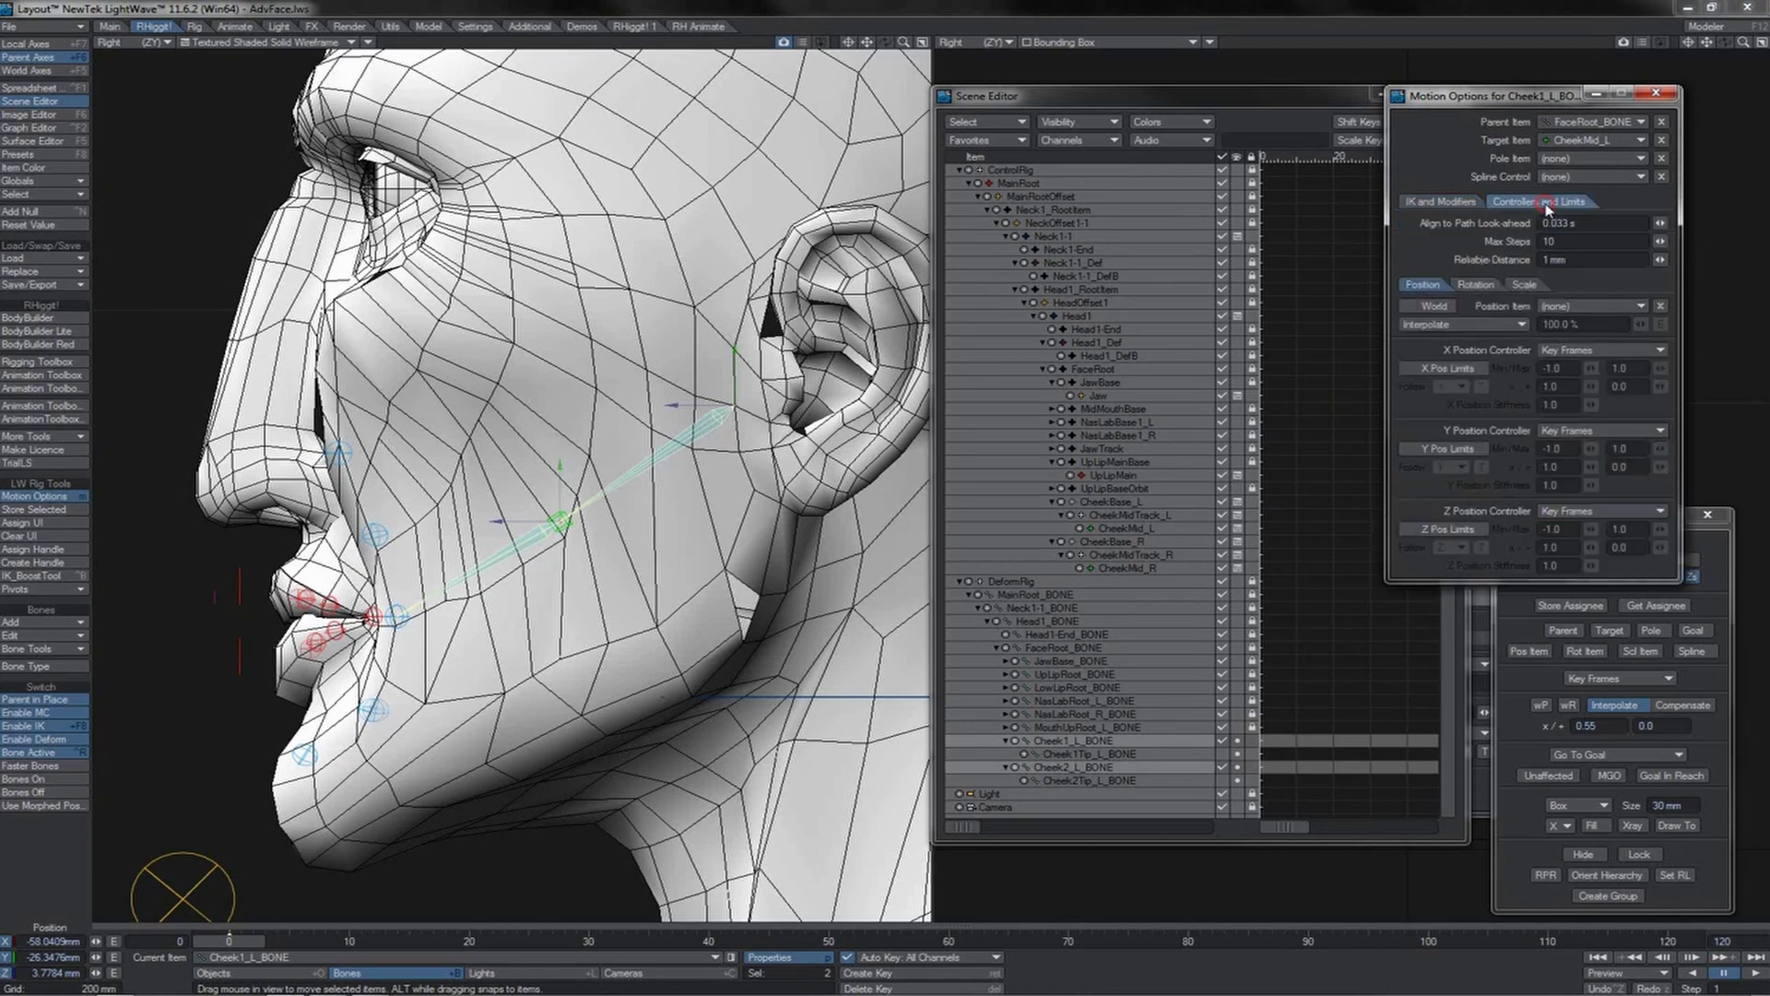
click(1524, 285)
click(1576, 513)
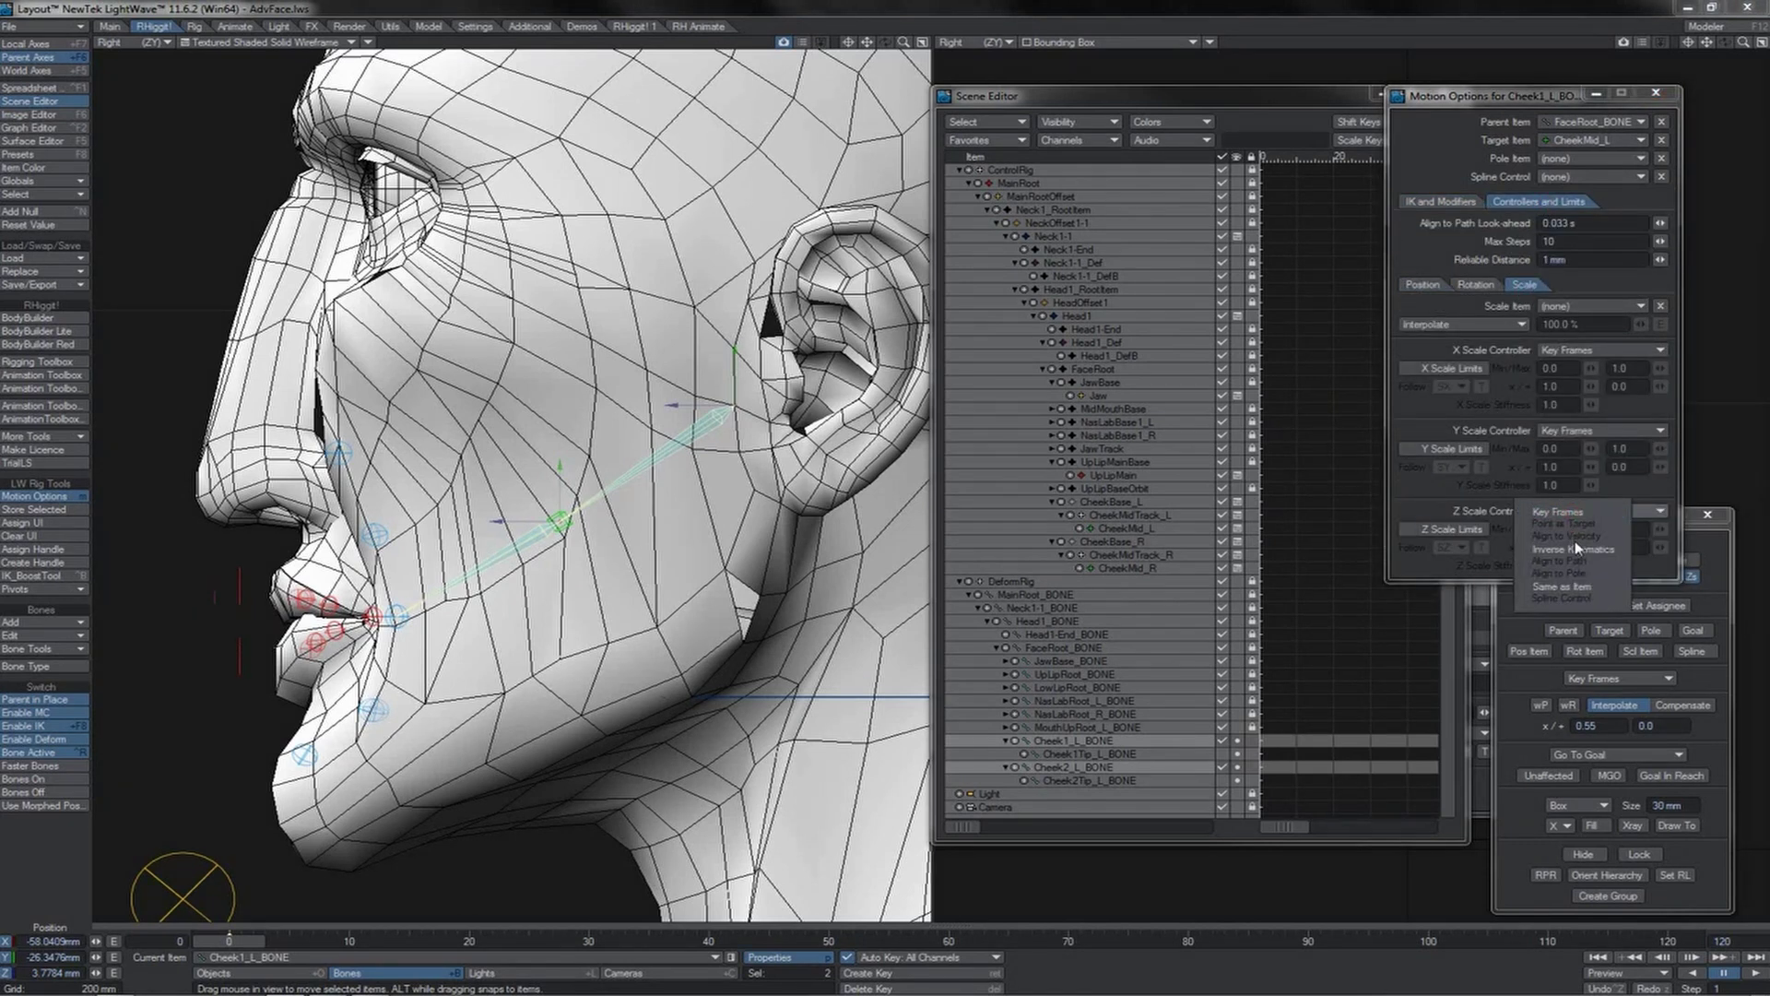
click(1578, 551)
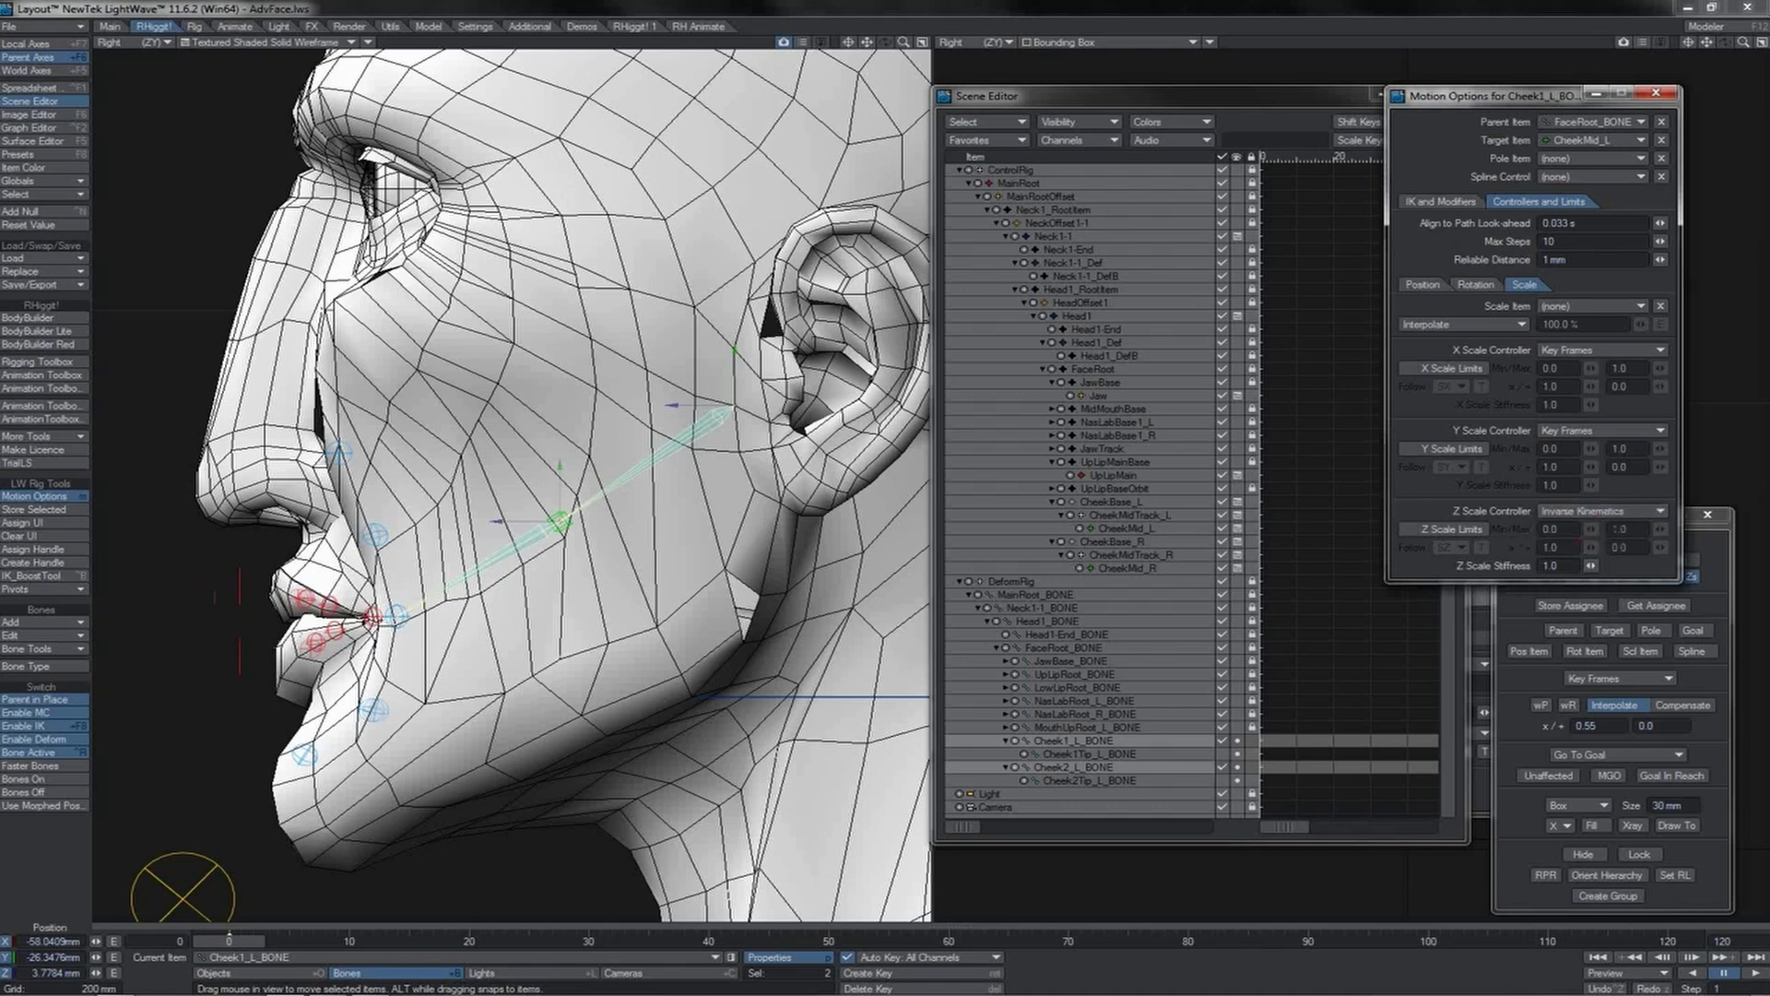
click(380, 619)
drag(407, 577, 507, 559)
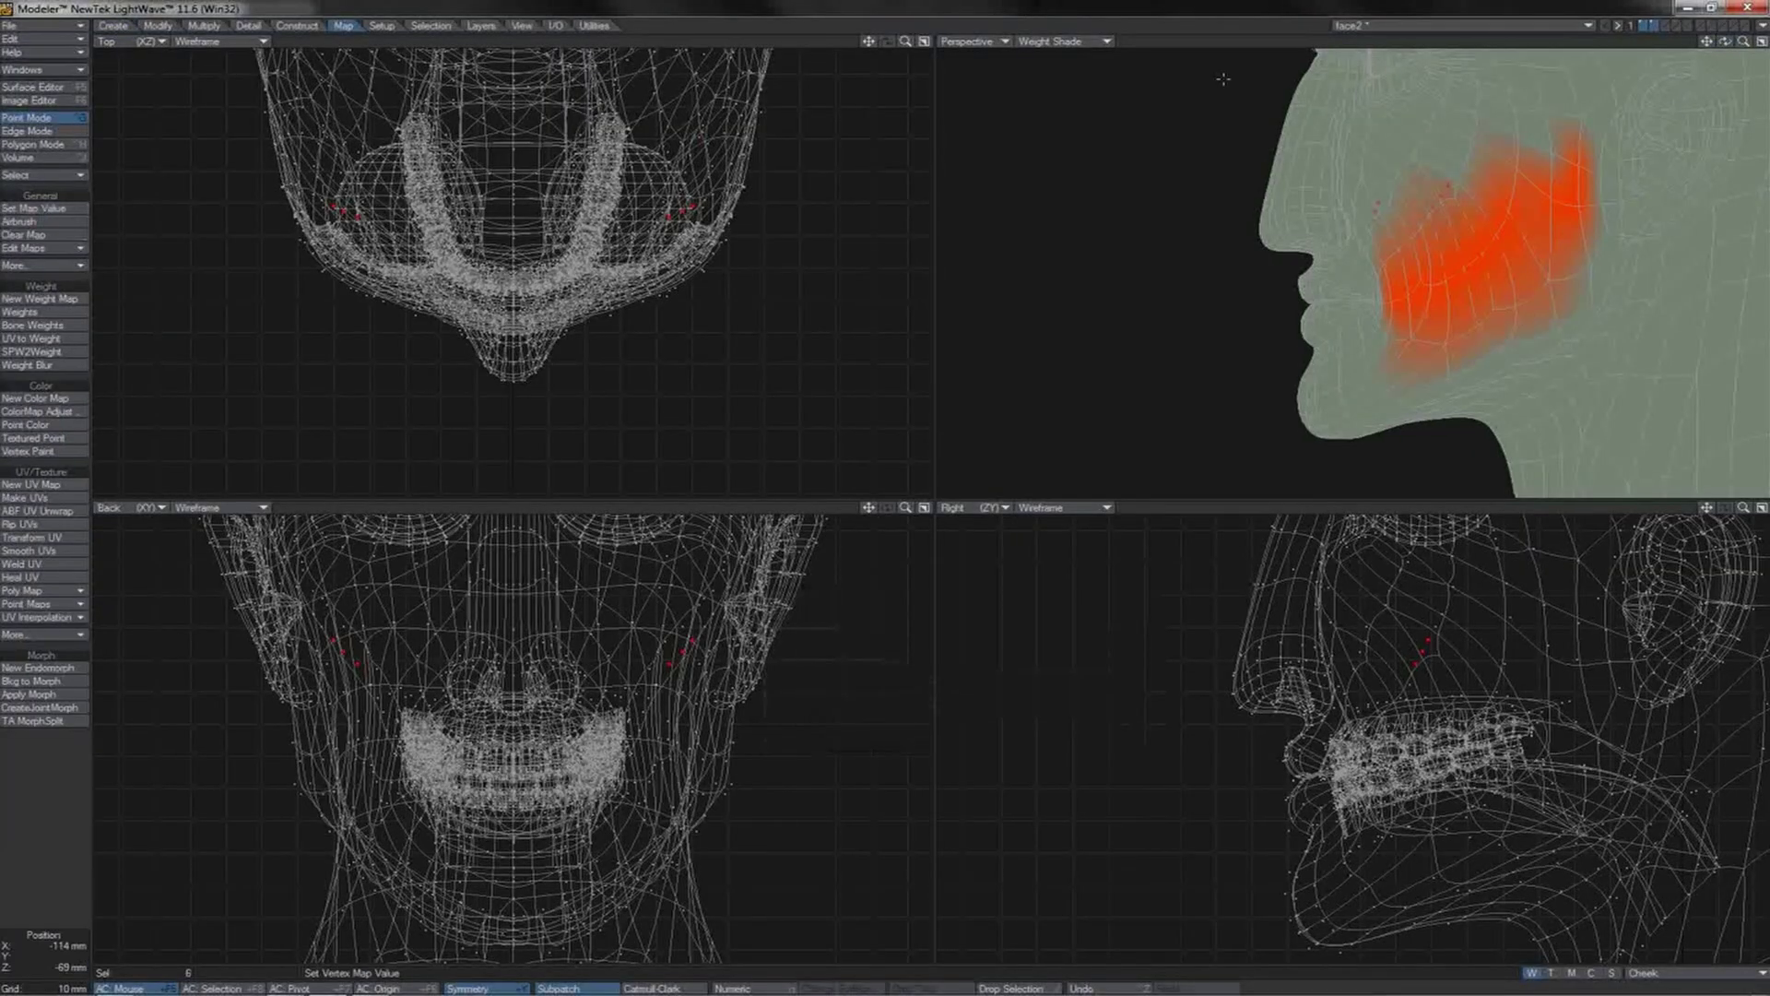
Step: In Modeler, clear the point selection and examine the Cheek weight map on the side of the face
key(/)
click(1553, 156)
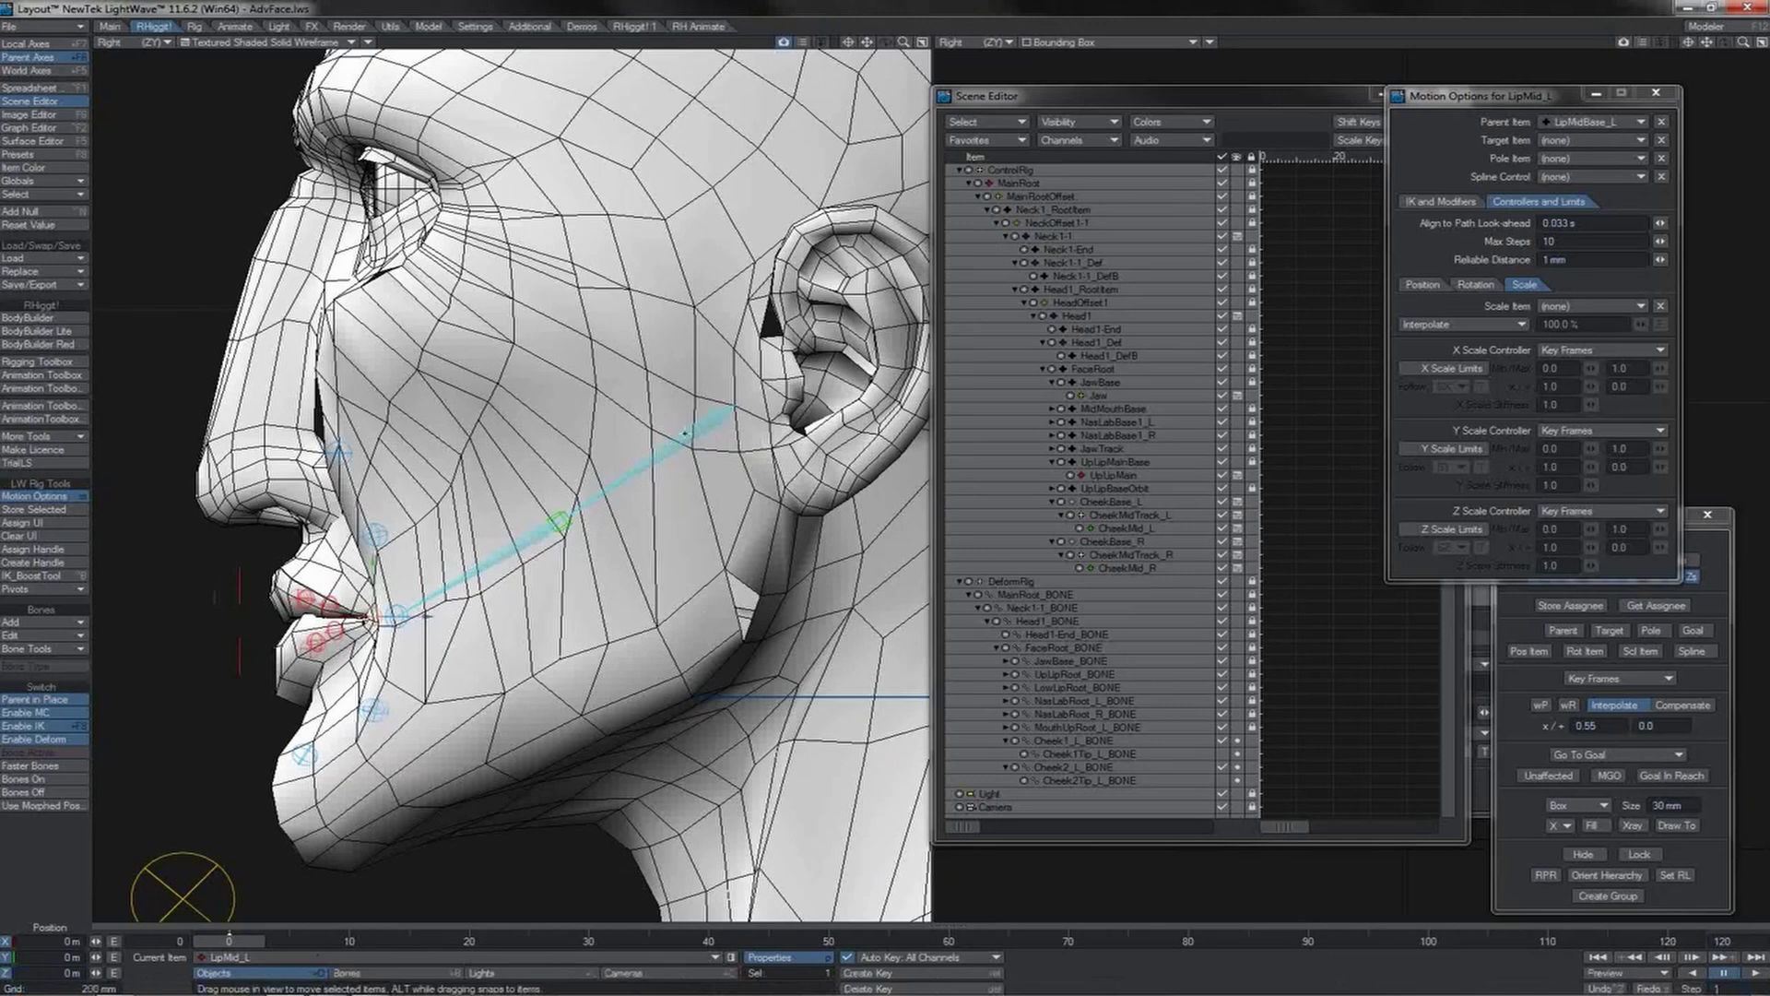
Step: In Layout, select Cheek1_L_BONE and Cheek2_L_BONE together and open their bone properties
click(685, 432)
shift+click(519, 544)
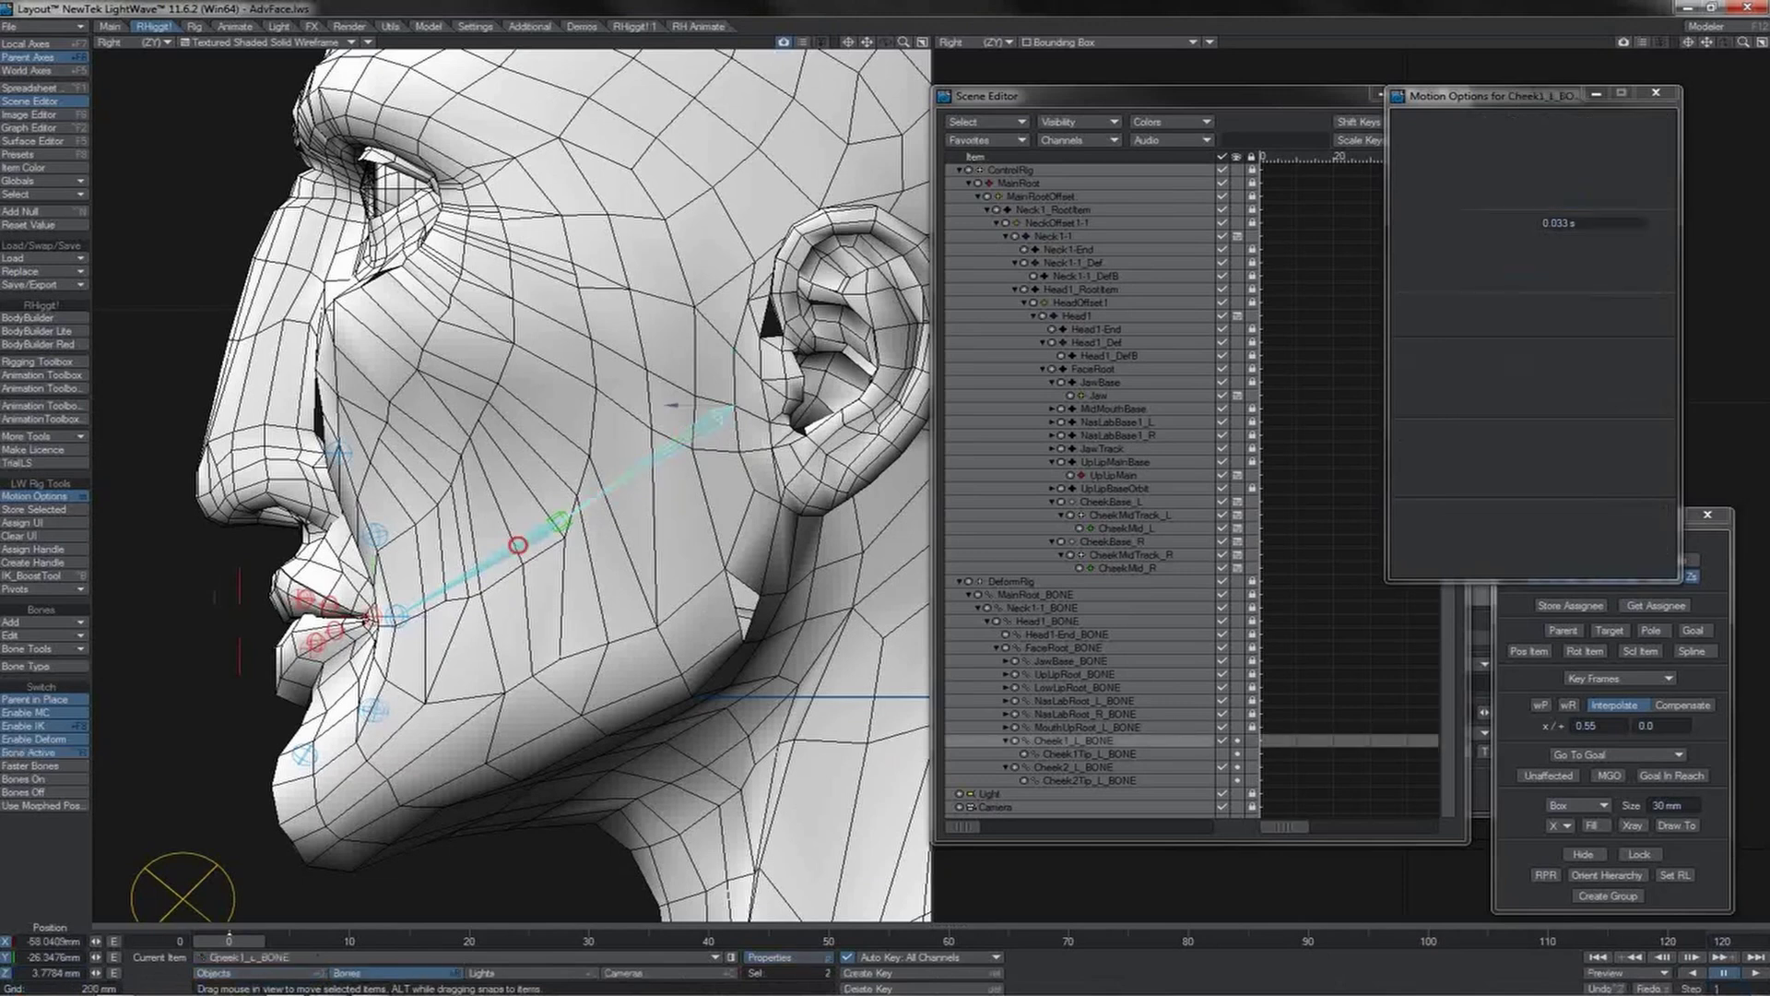
key(p)
key(p)
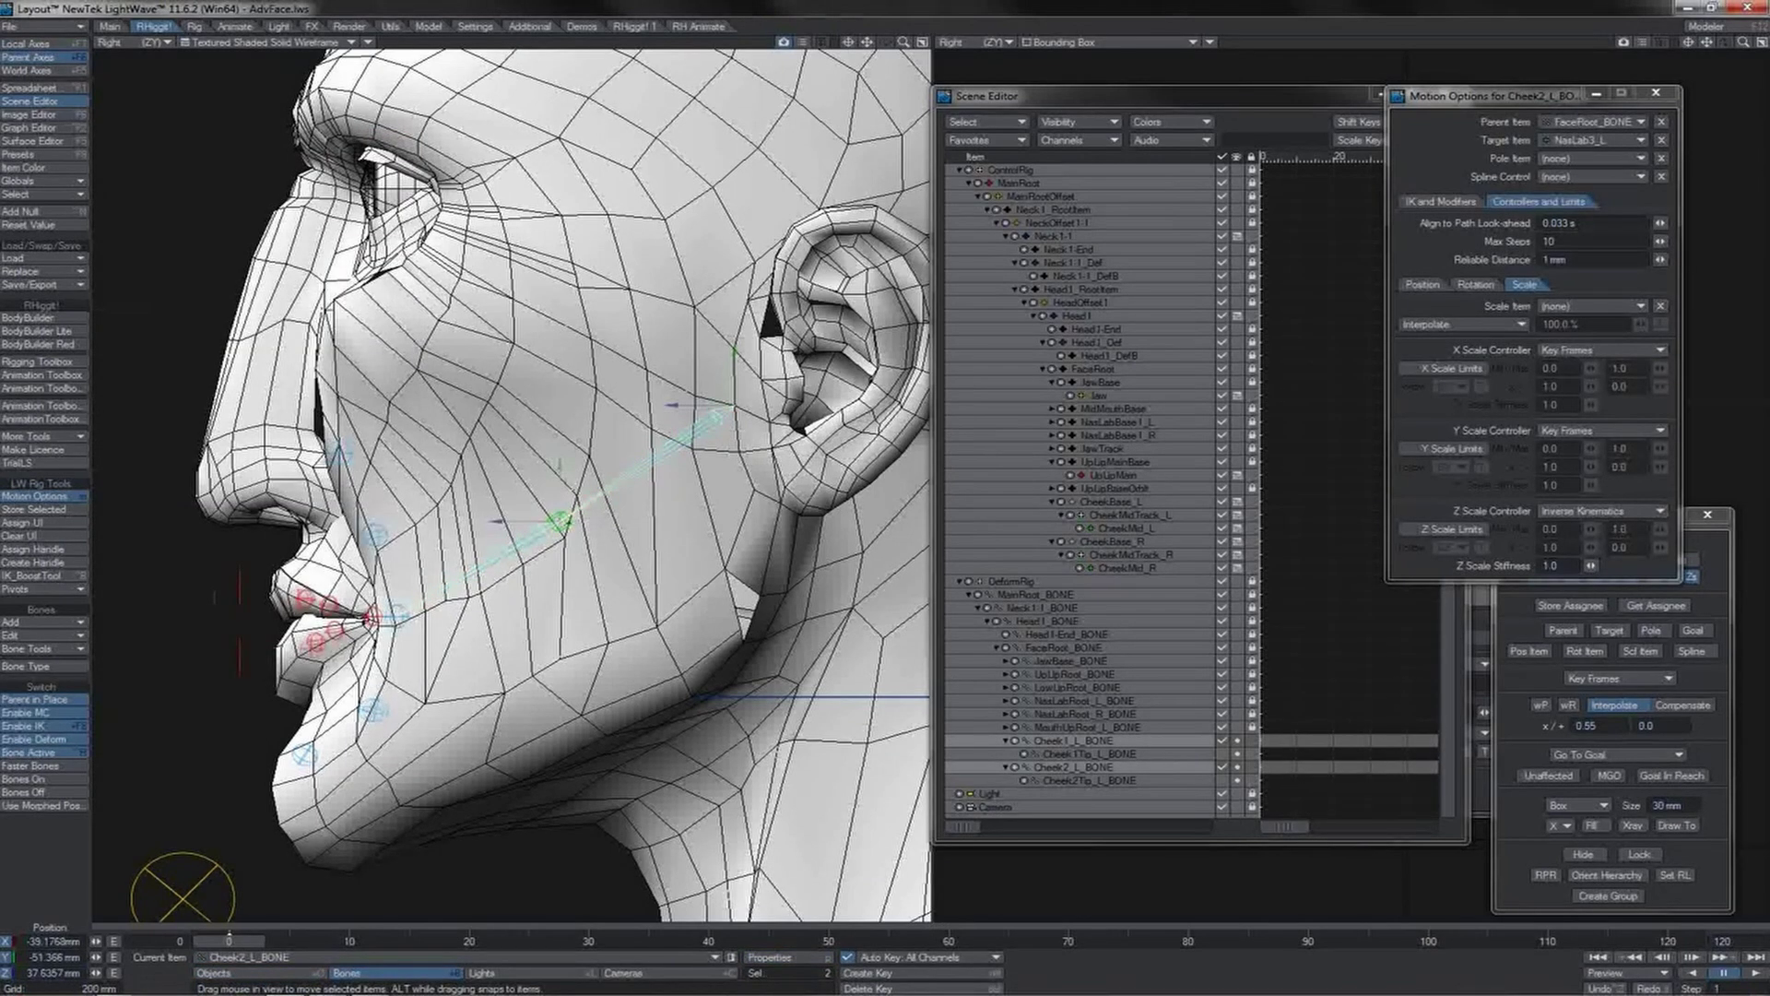
Step: Test the cheek deformation by moving the CheekMid_L control and the LipMid_L control, undoing each move
click(560, 521)
drag(498, 534, 551, 531)
key(ctrl+z)
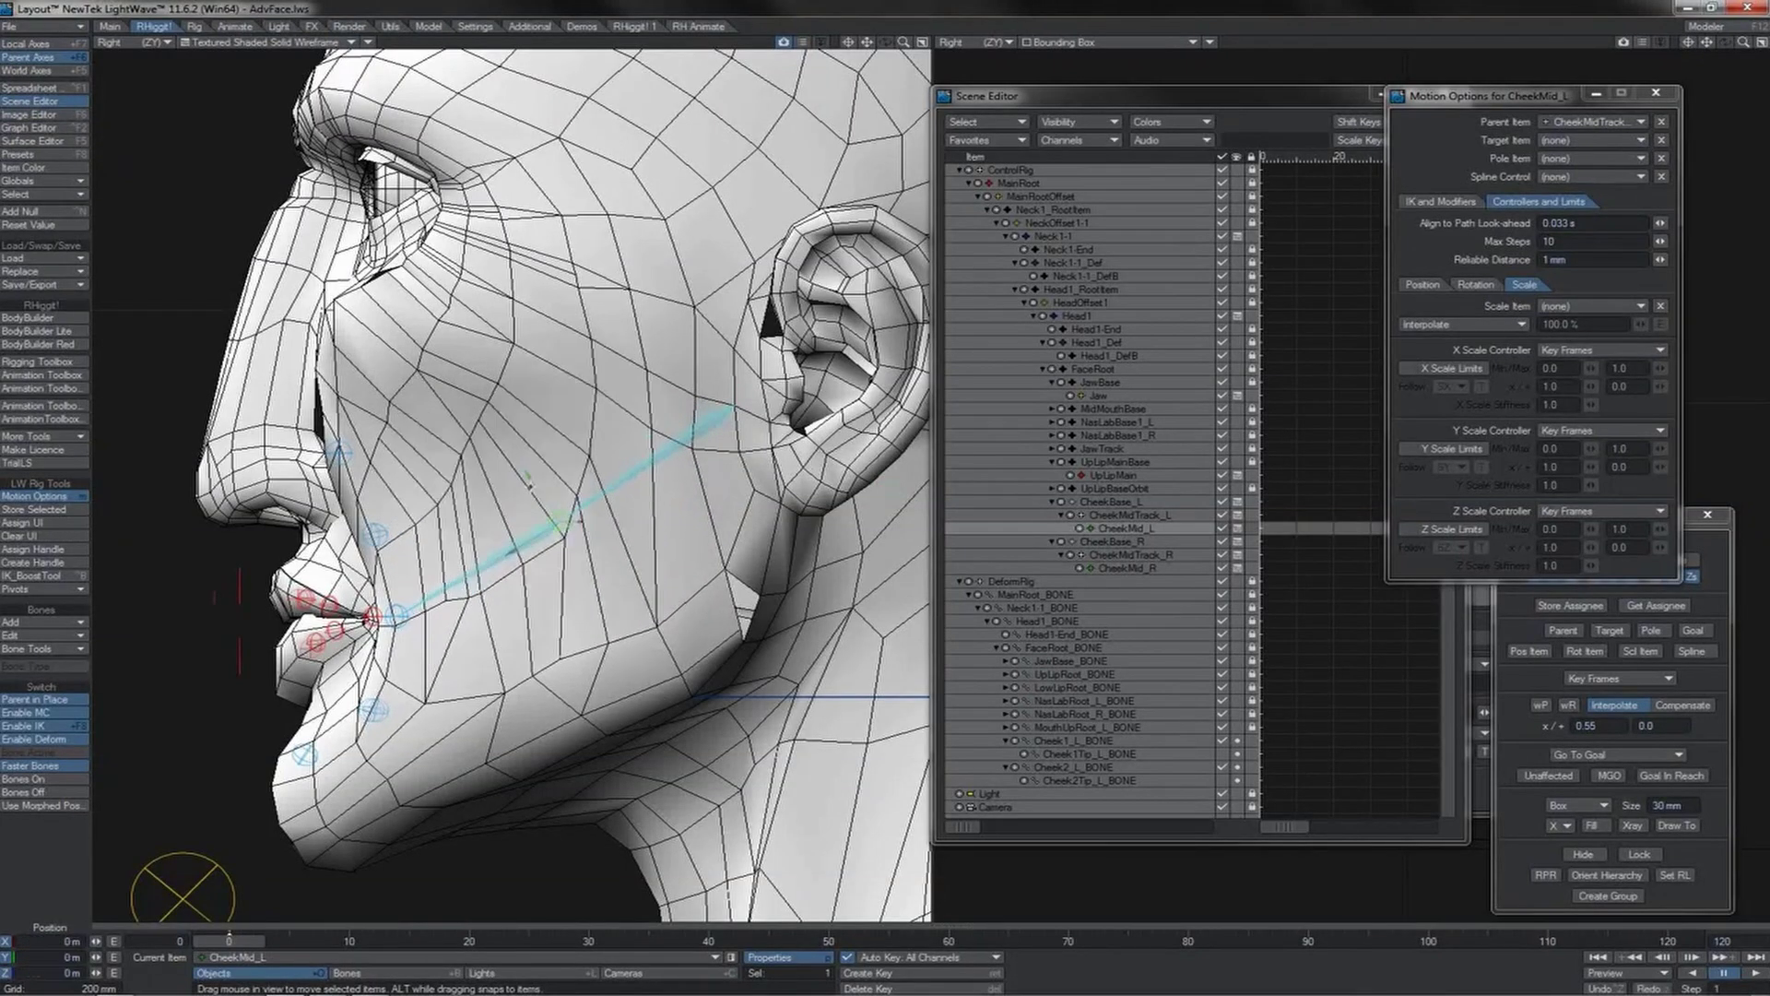
click(373, 616)
drag(373, 616, 444, 556)
key(ctrl+z)
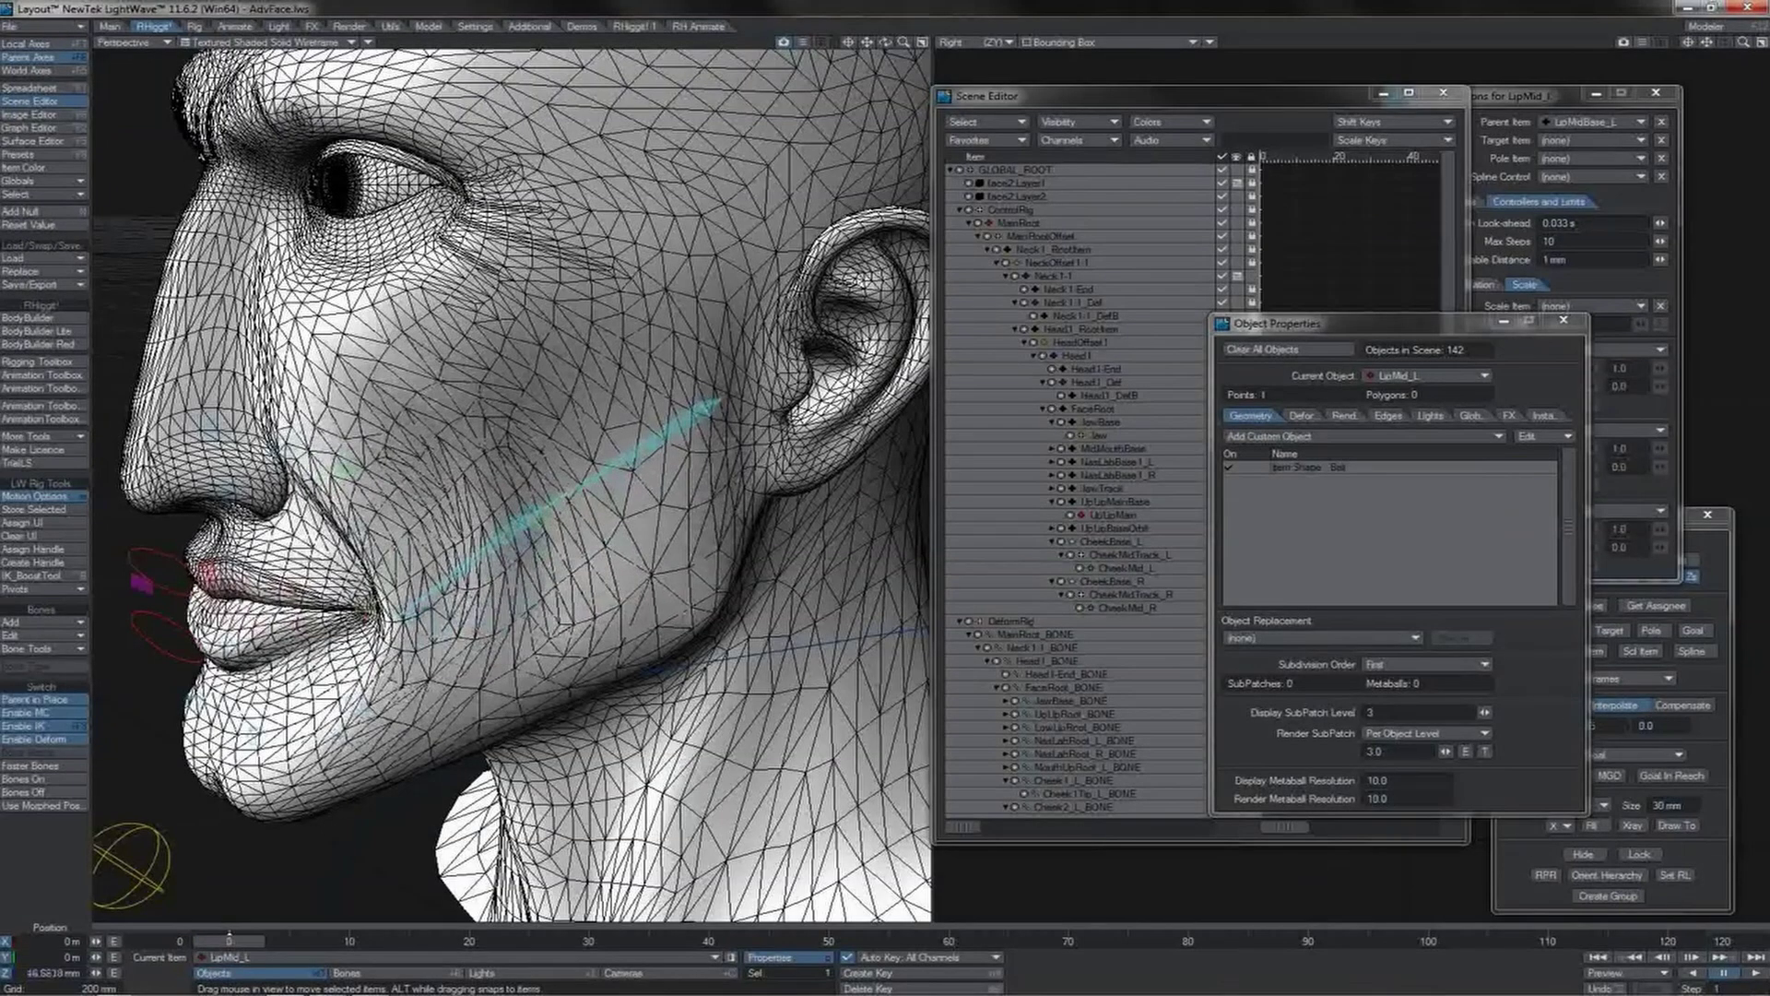
Step: Test the cheek deformation by pulling the LipMid_L control upward and backward into a wide smile
drag(544, 505, 884, 487)
mouse_move(440, 565)
mouse_down()
mouse_move(435, 427)
mouse_move(439, 595)
mouse_up()
right_drag(585, 538, 585, 353)
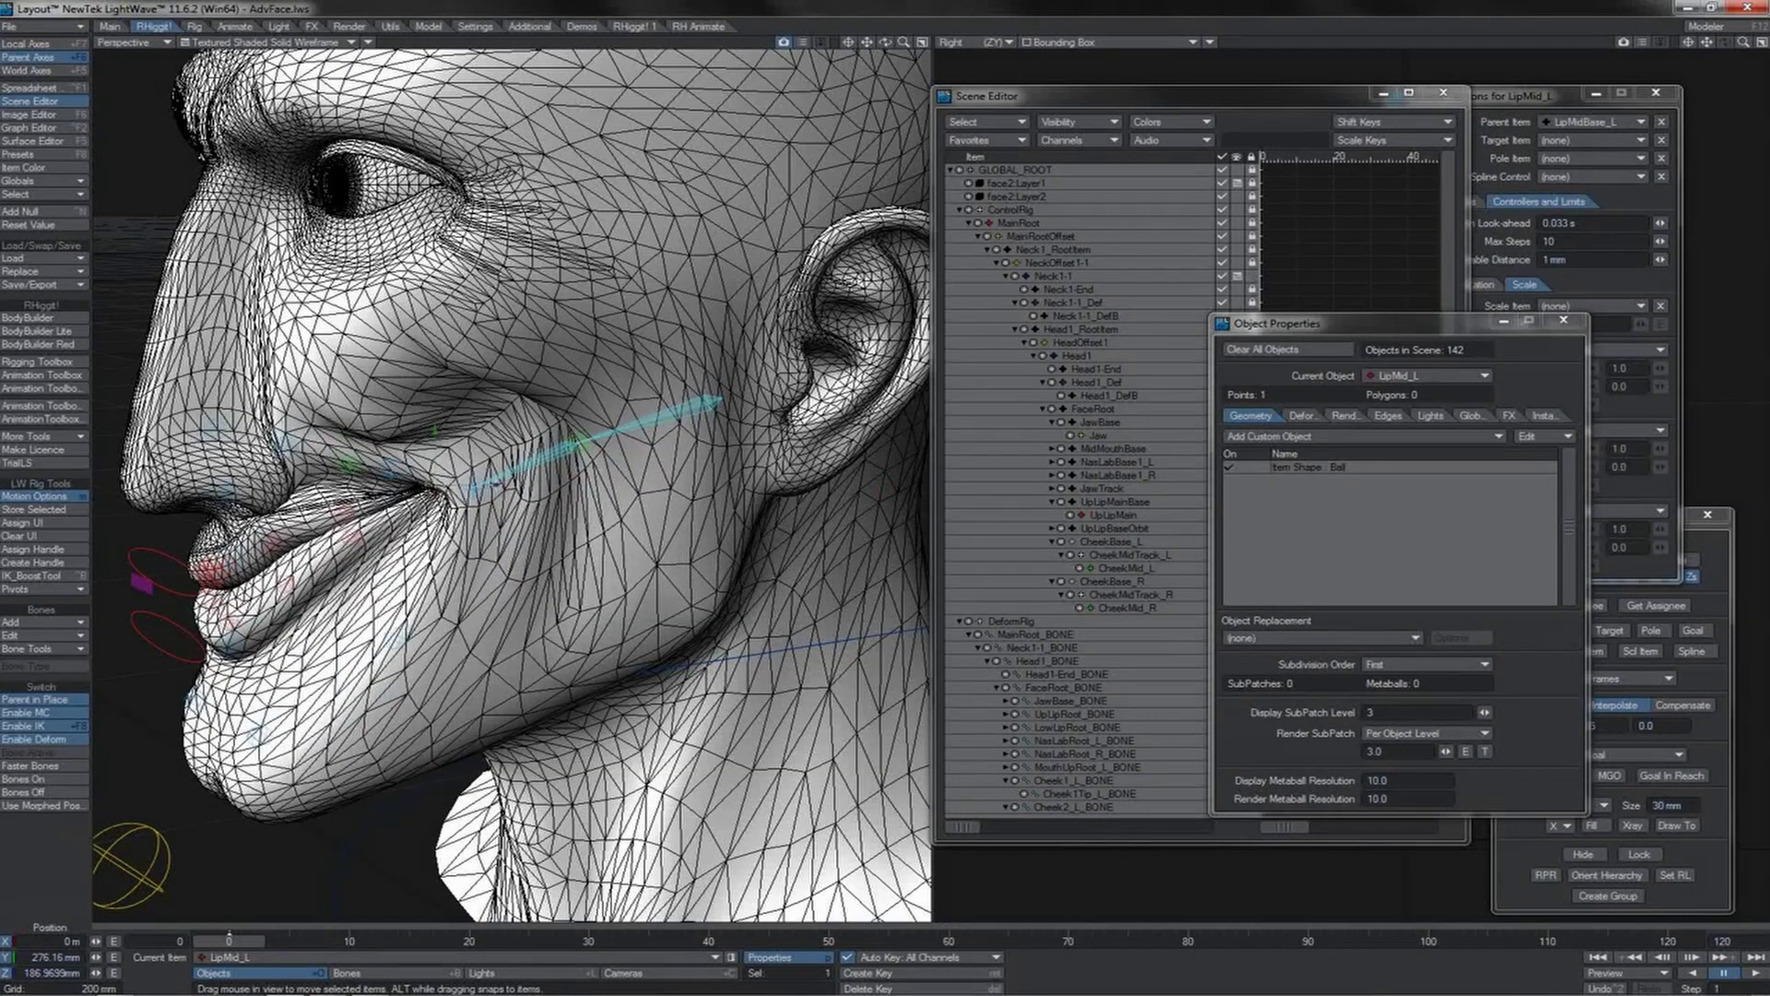
drag(495, 485, 559, 486)
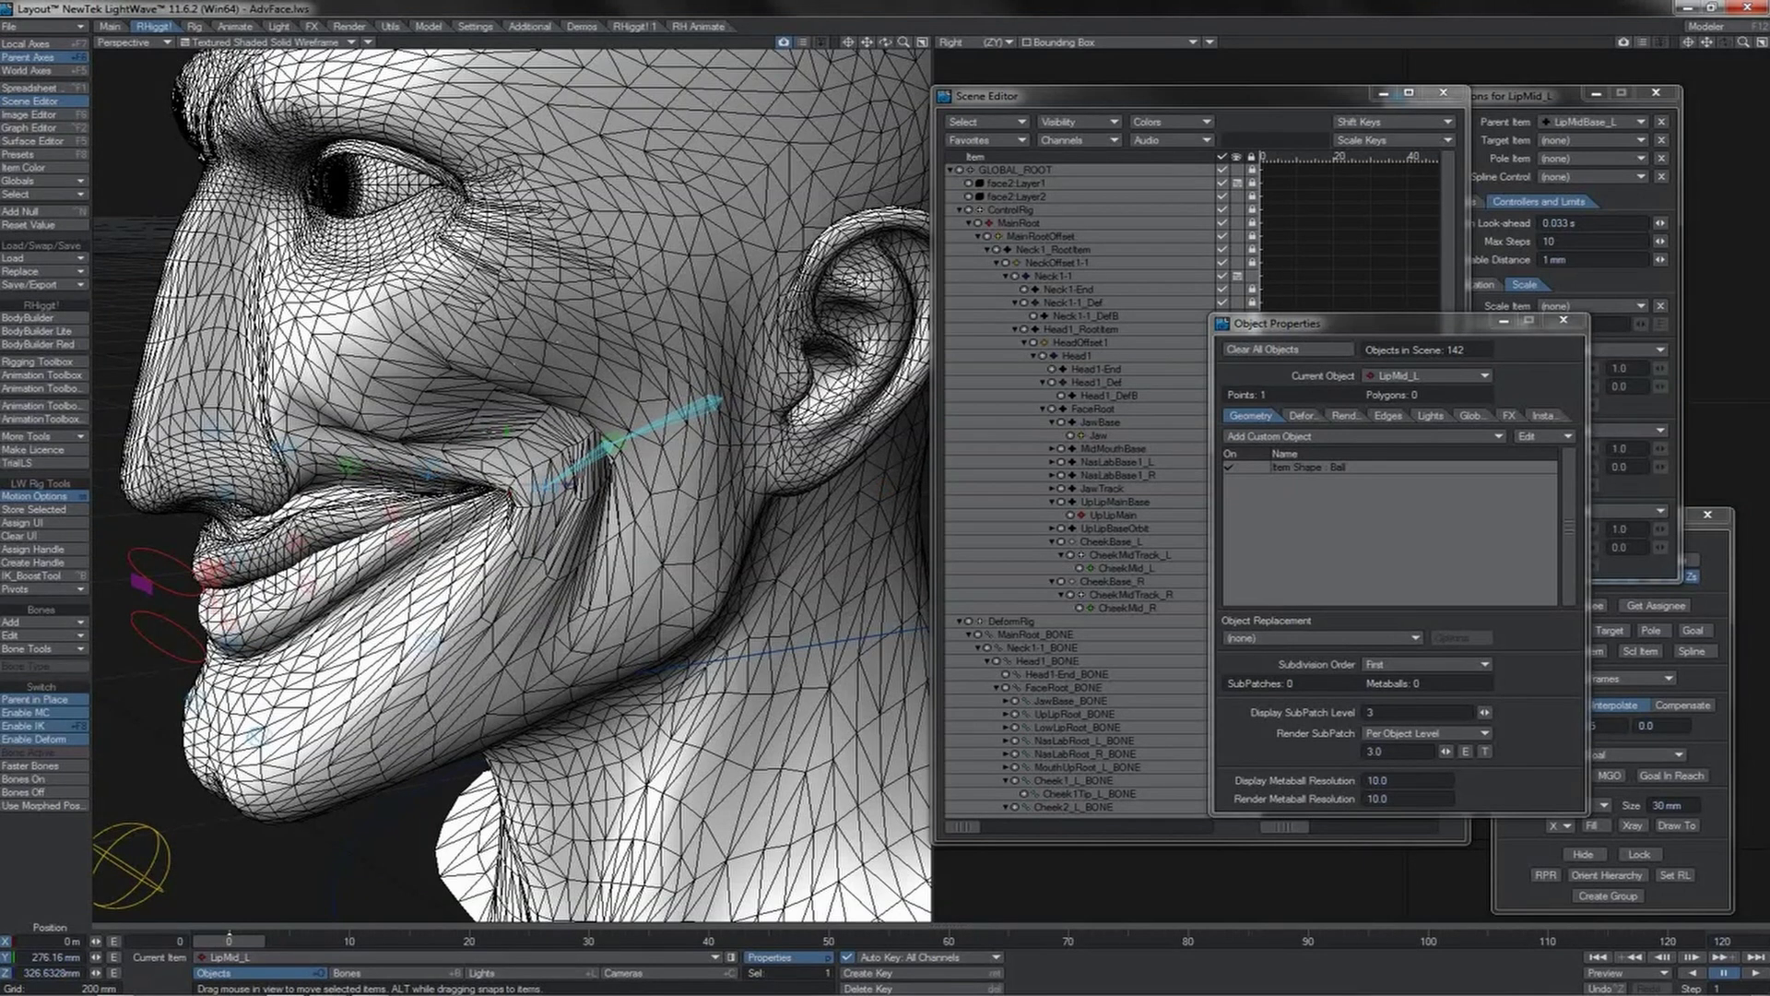
drag(884, 43, 1005, 42)
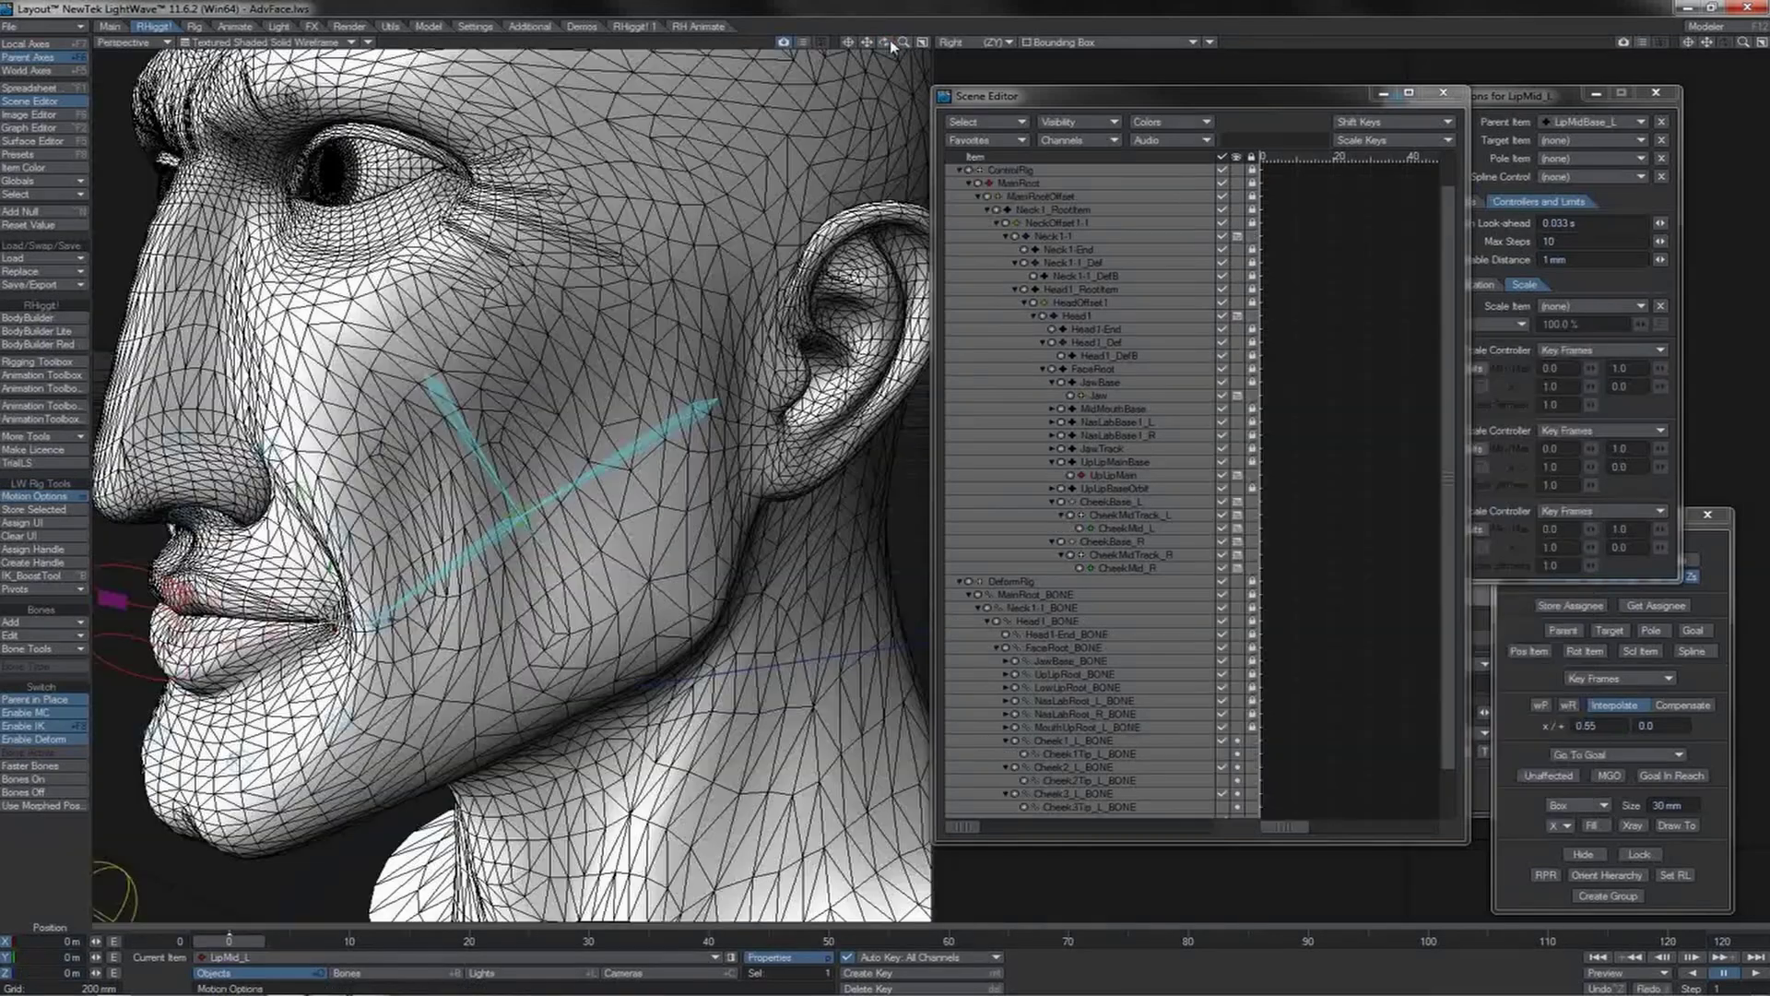
Step: Test the added third cheek bone by moving the CheekMid_L control up and forward across the cheek
drag(888, 40, 802, 41)
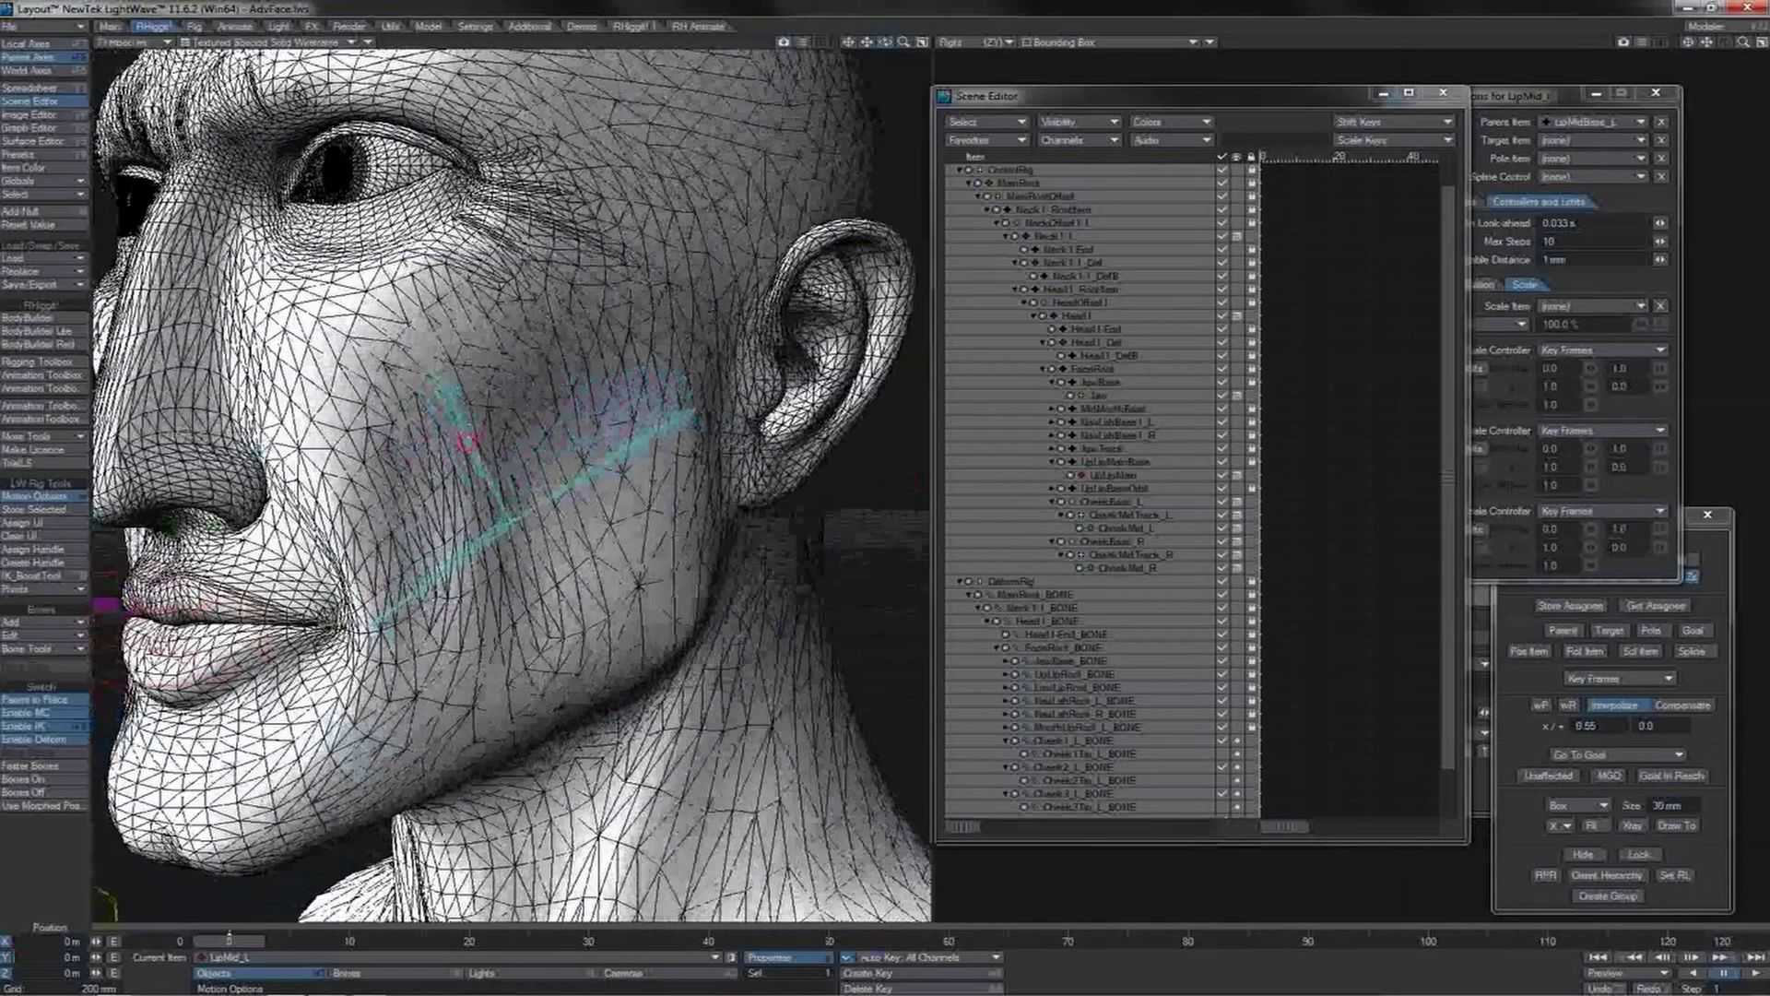
click(468, 441)
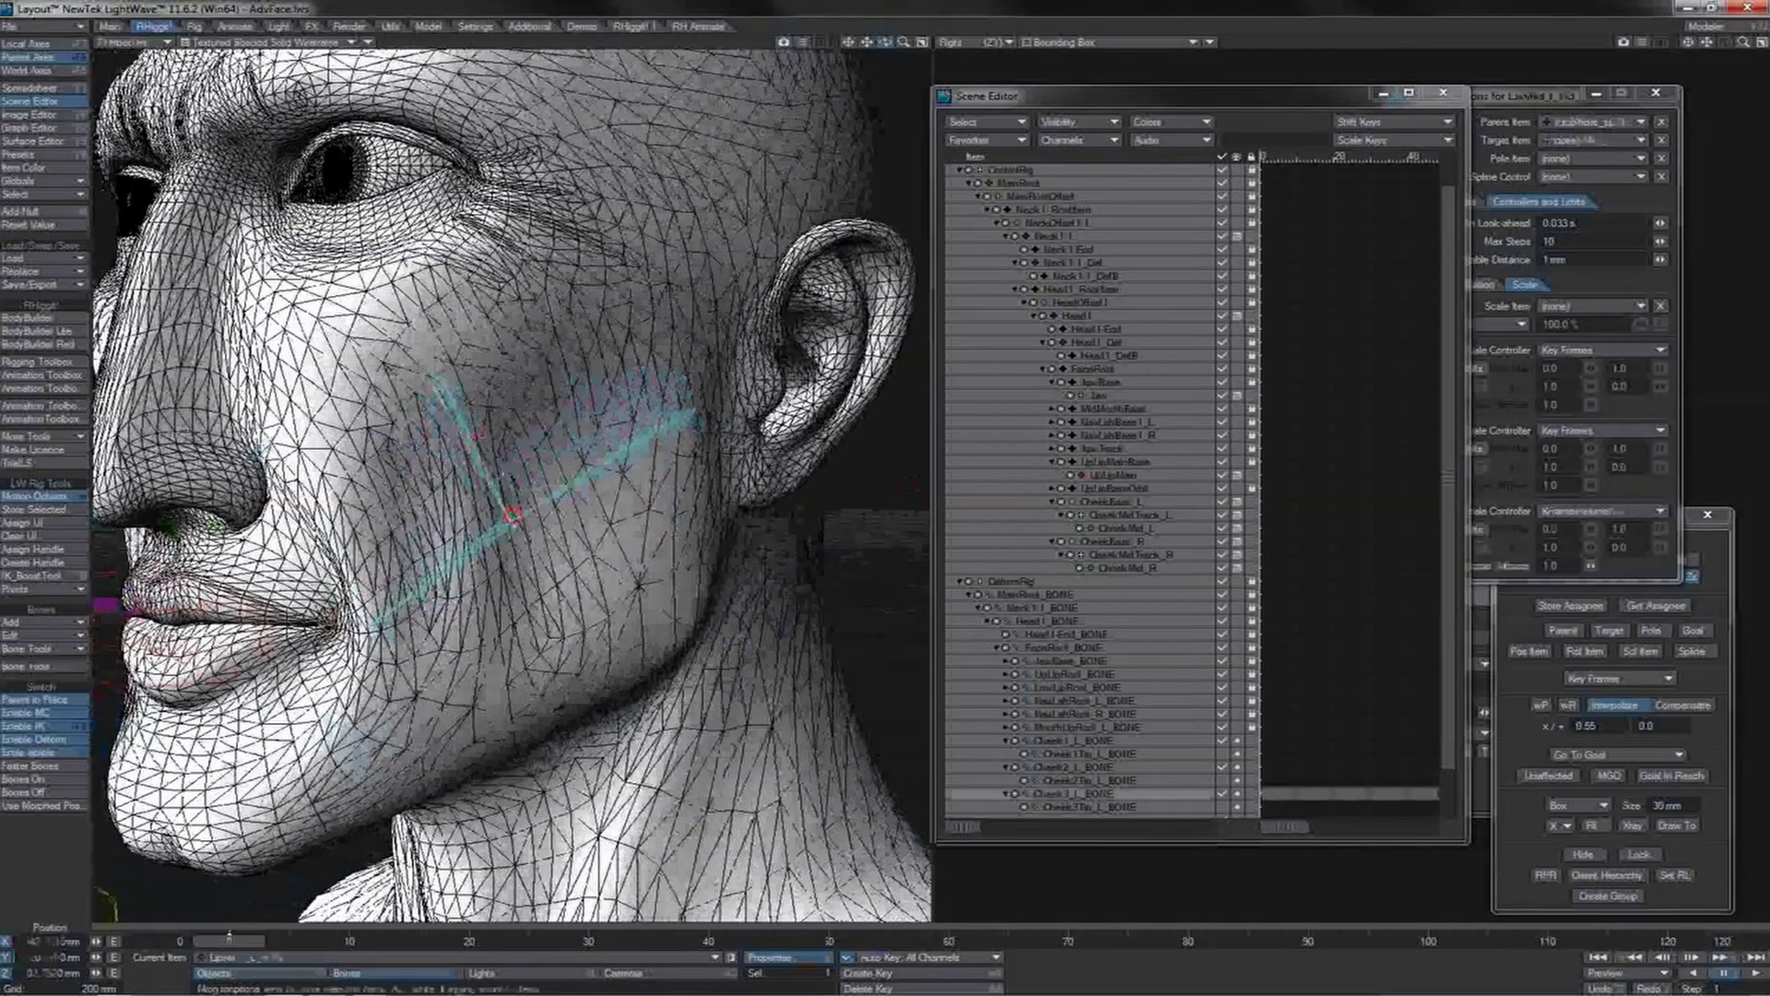
click(513, 514)
right_drag(513, 517, 475, 461)
drag(887, 488, 888, 488)
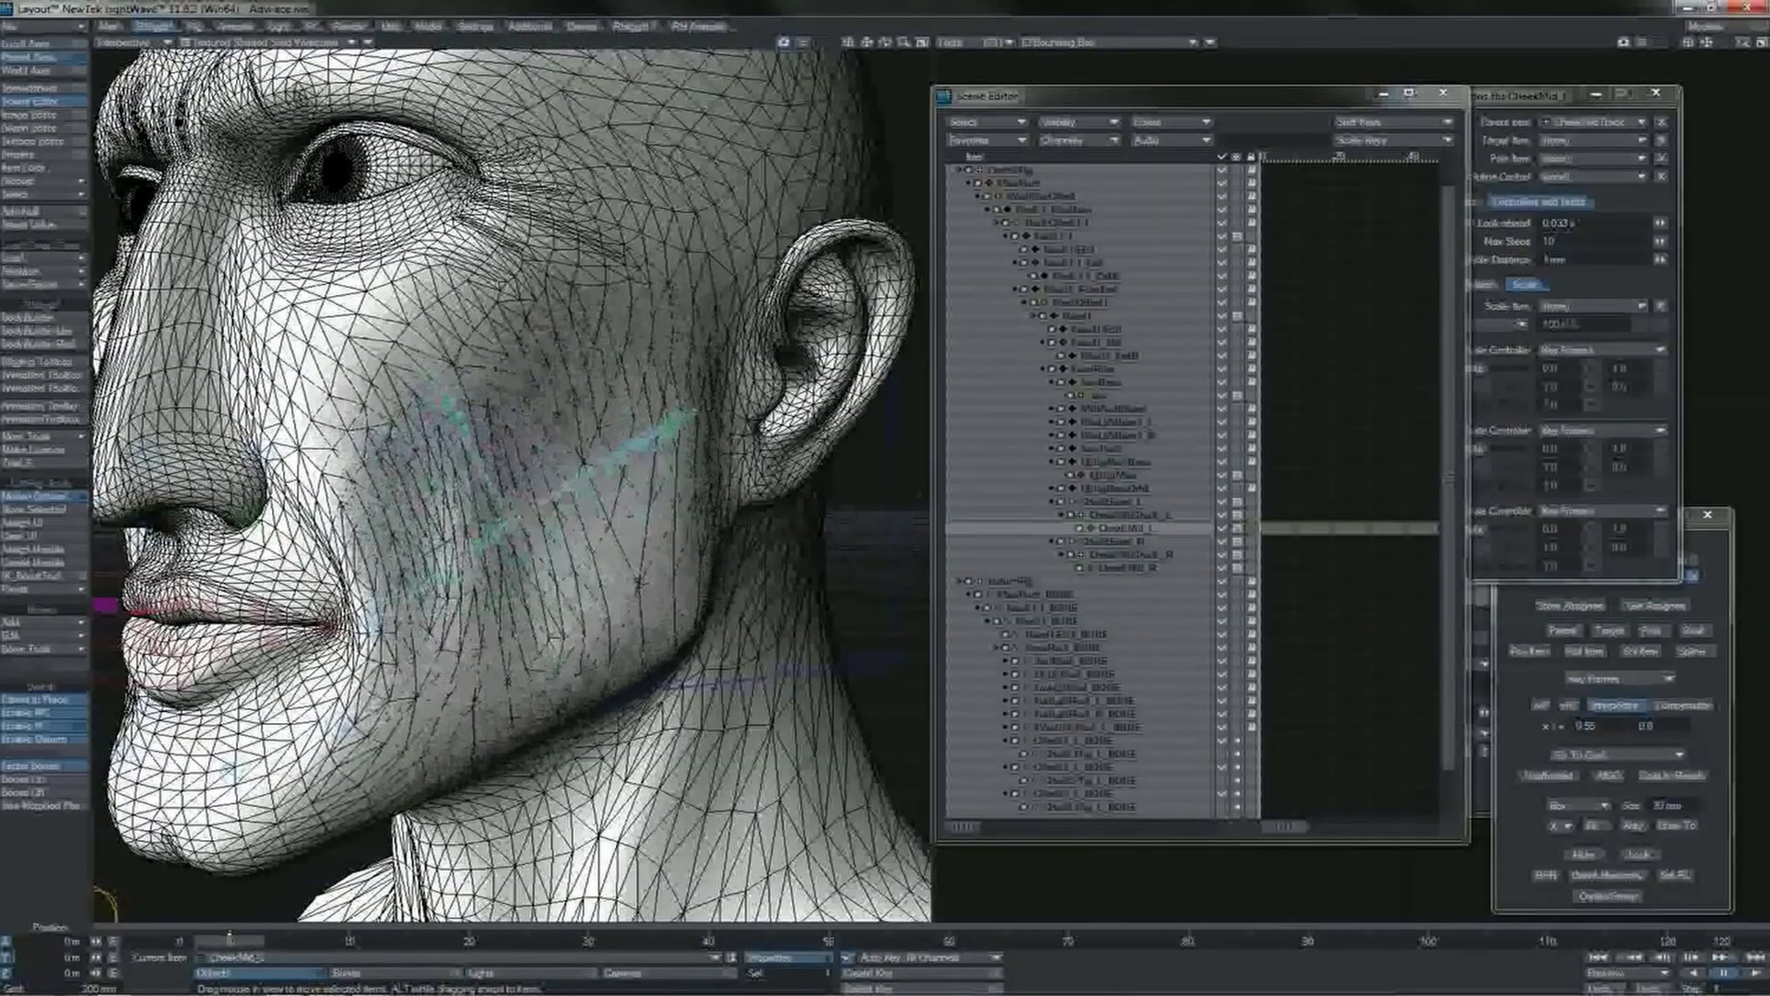
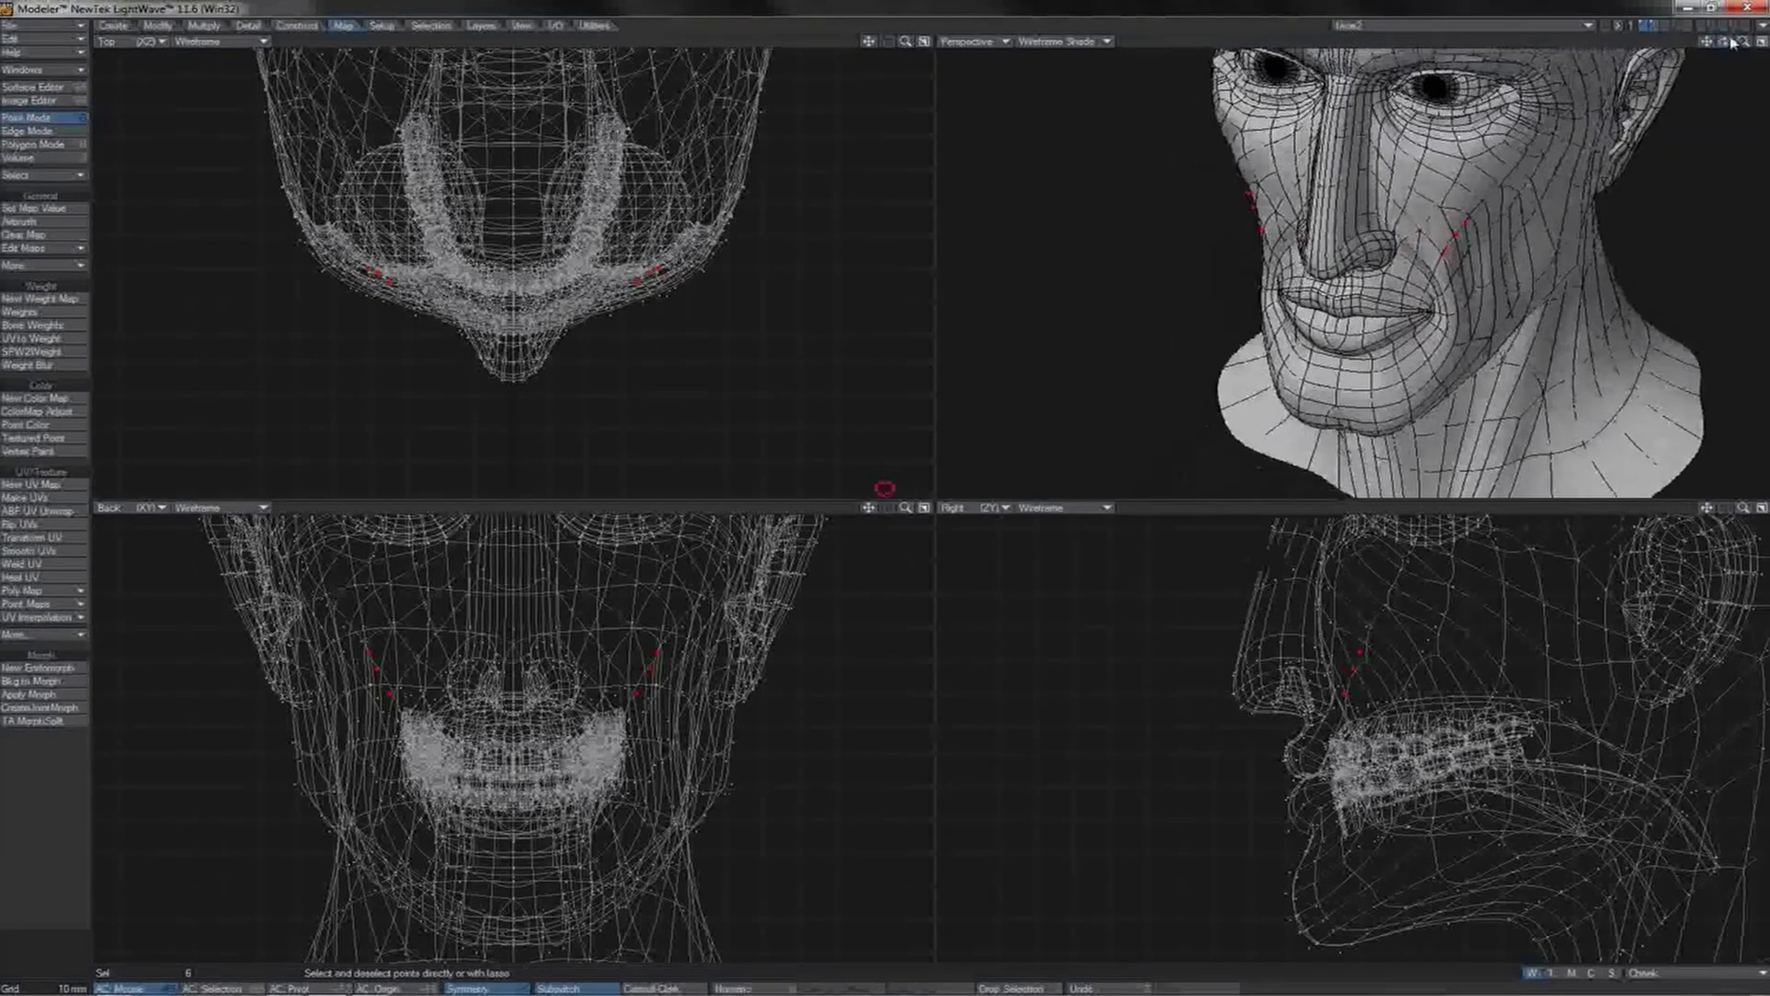
Step: In Modeler, show the perspective view in Smooth Shade and select polygon strips along the nasolabial fold and the middle of the cheek
click(1071, 41)
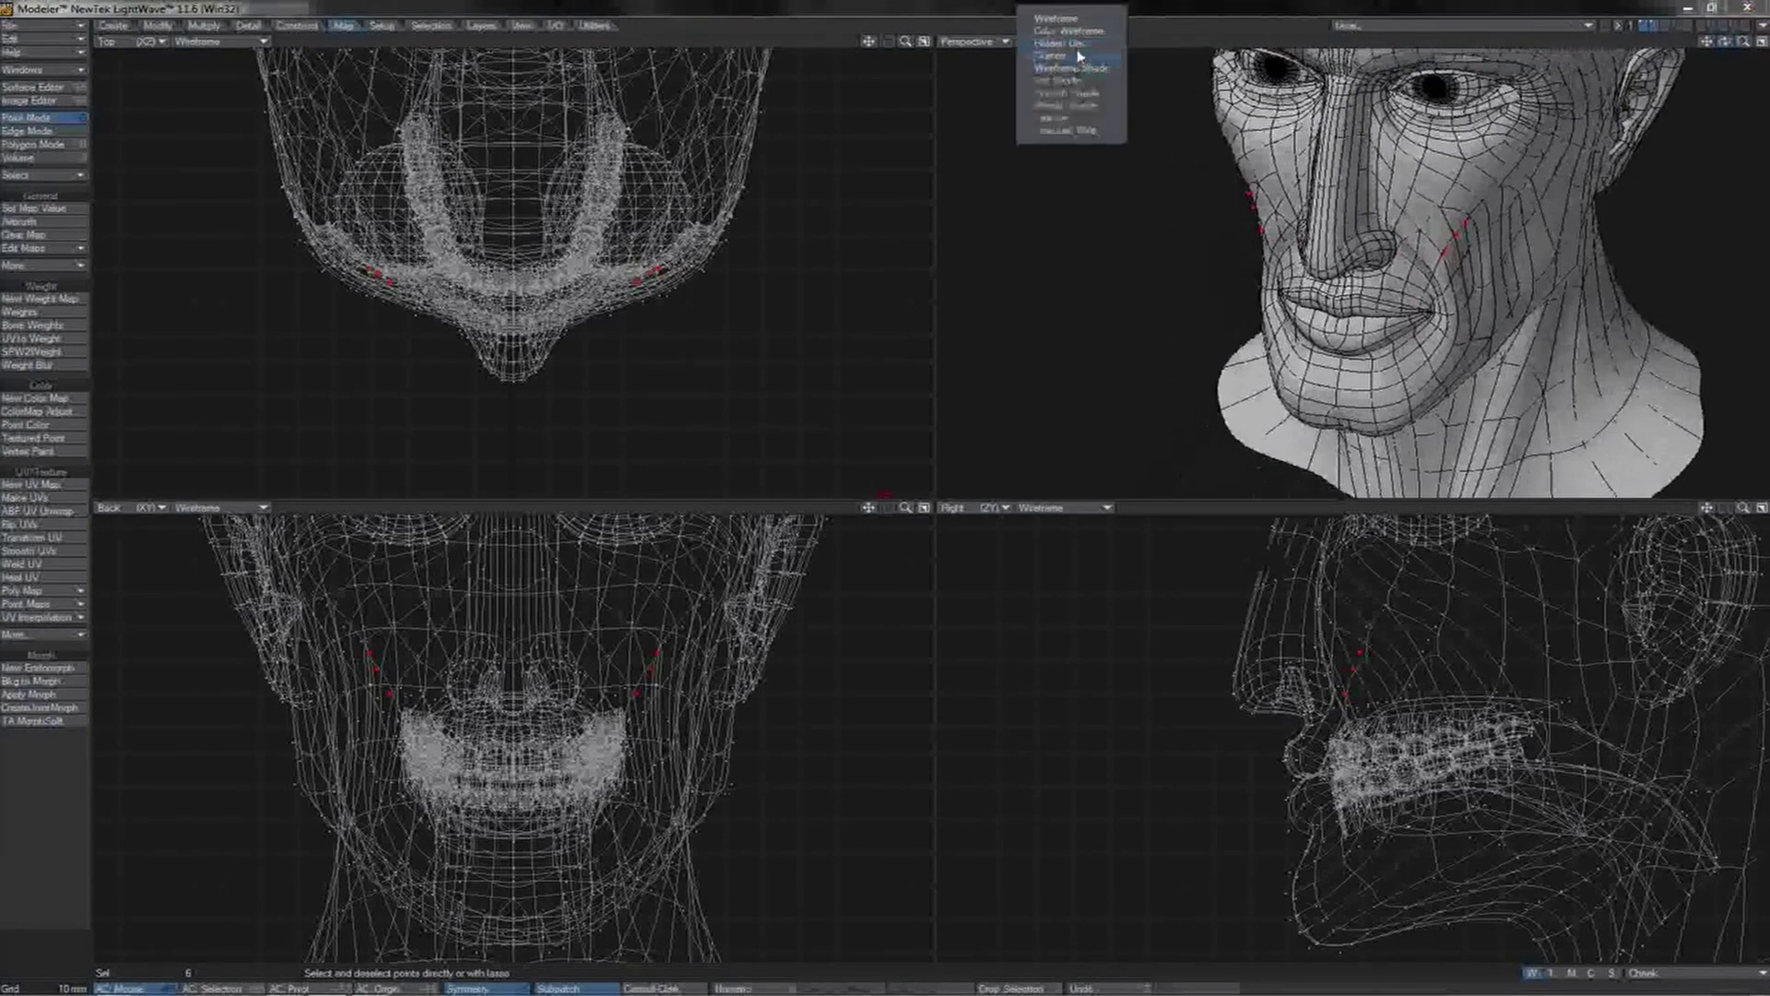
click(1067, 93)
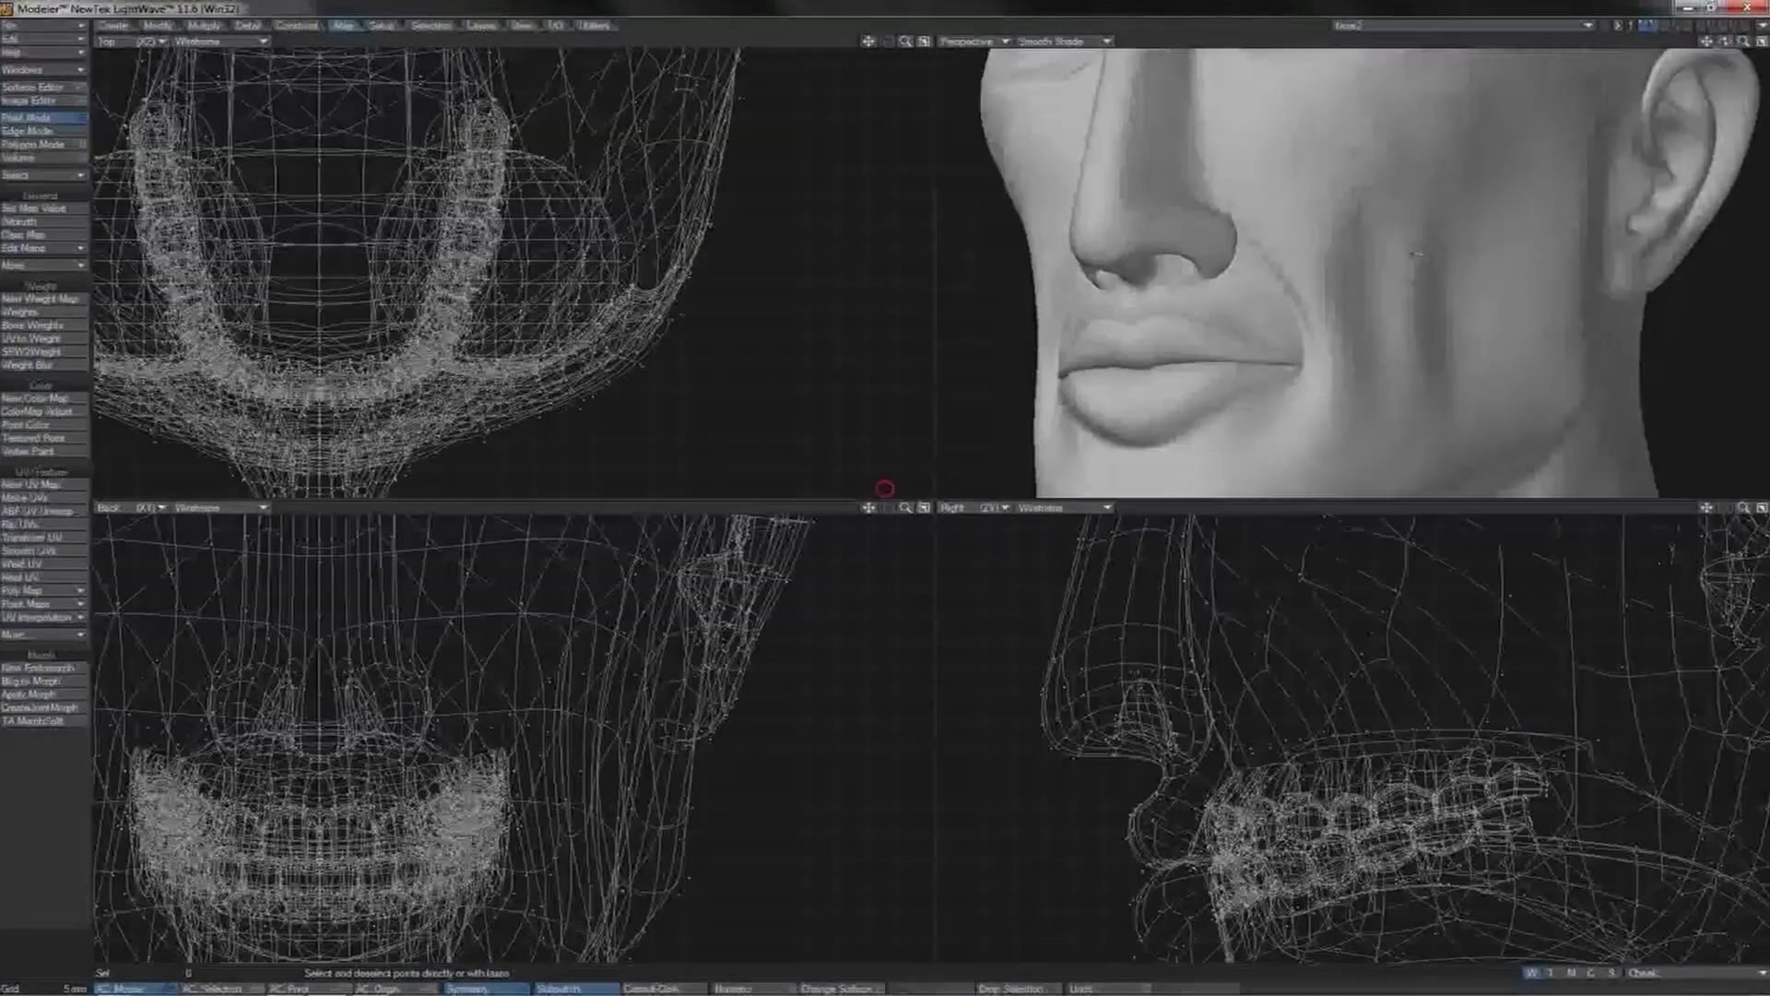
key(space)
key(space)
drag(1303, 265, 1339, 355)
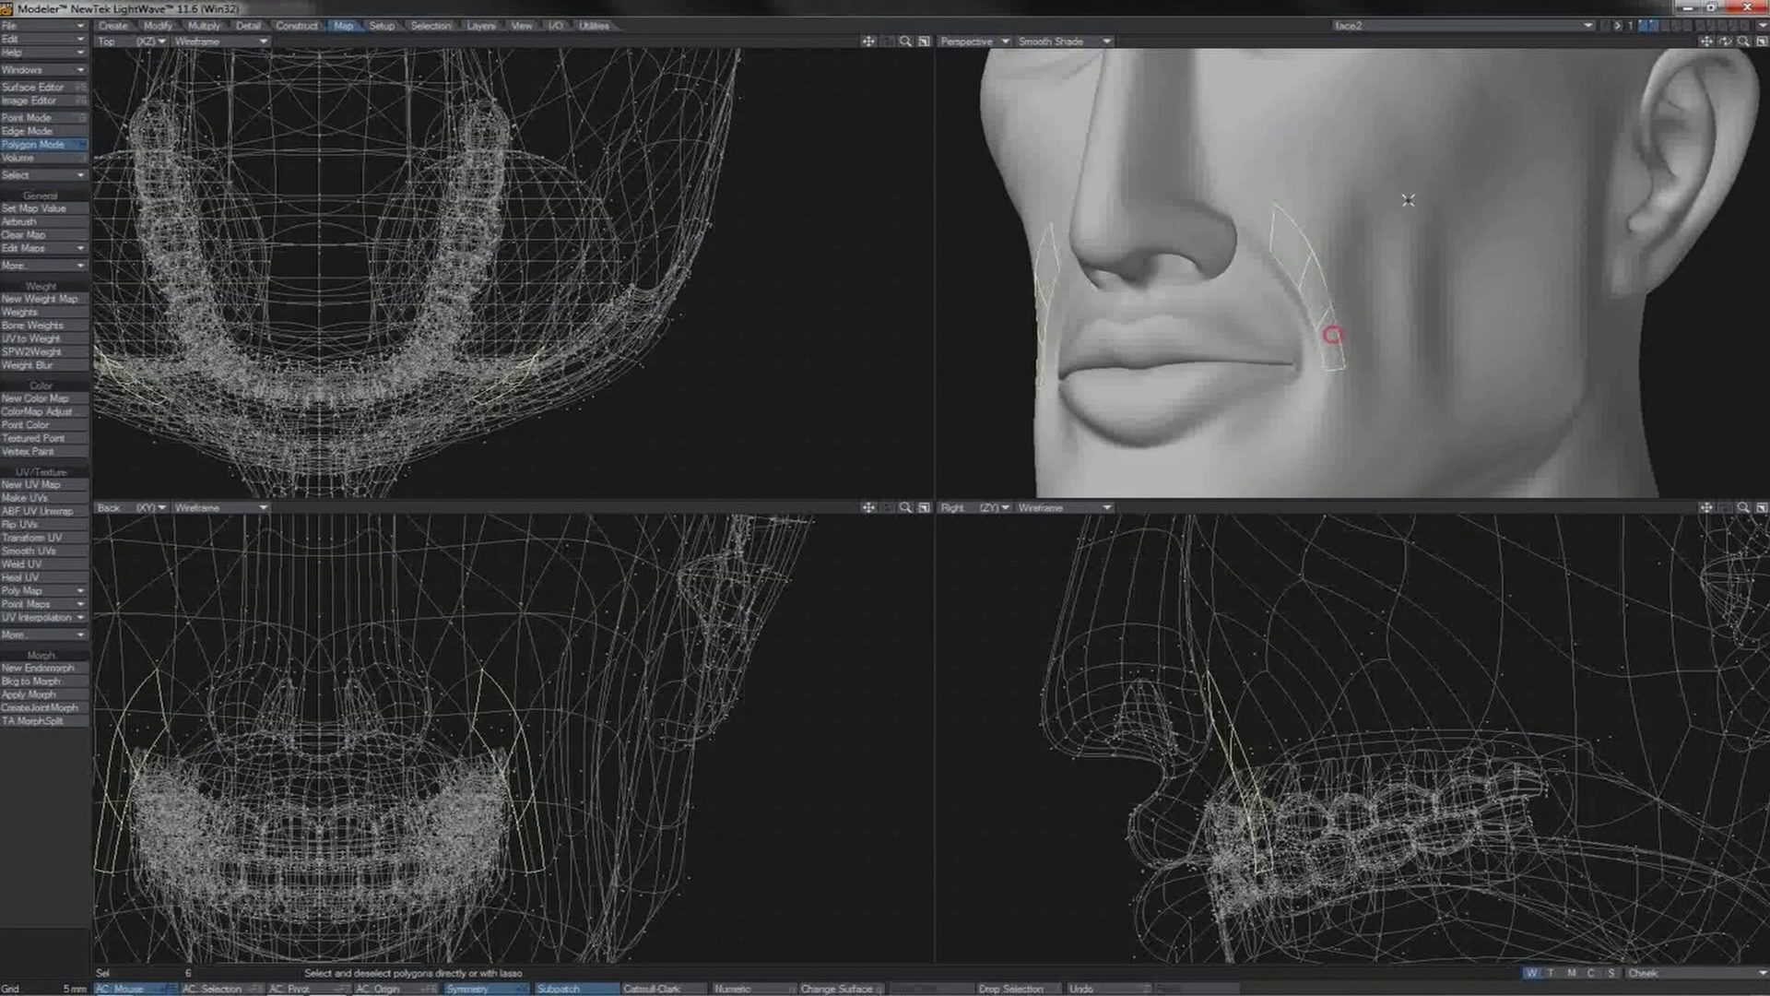
click(1513, 41)
drag(1405, 224, 1422, 342)
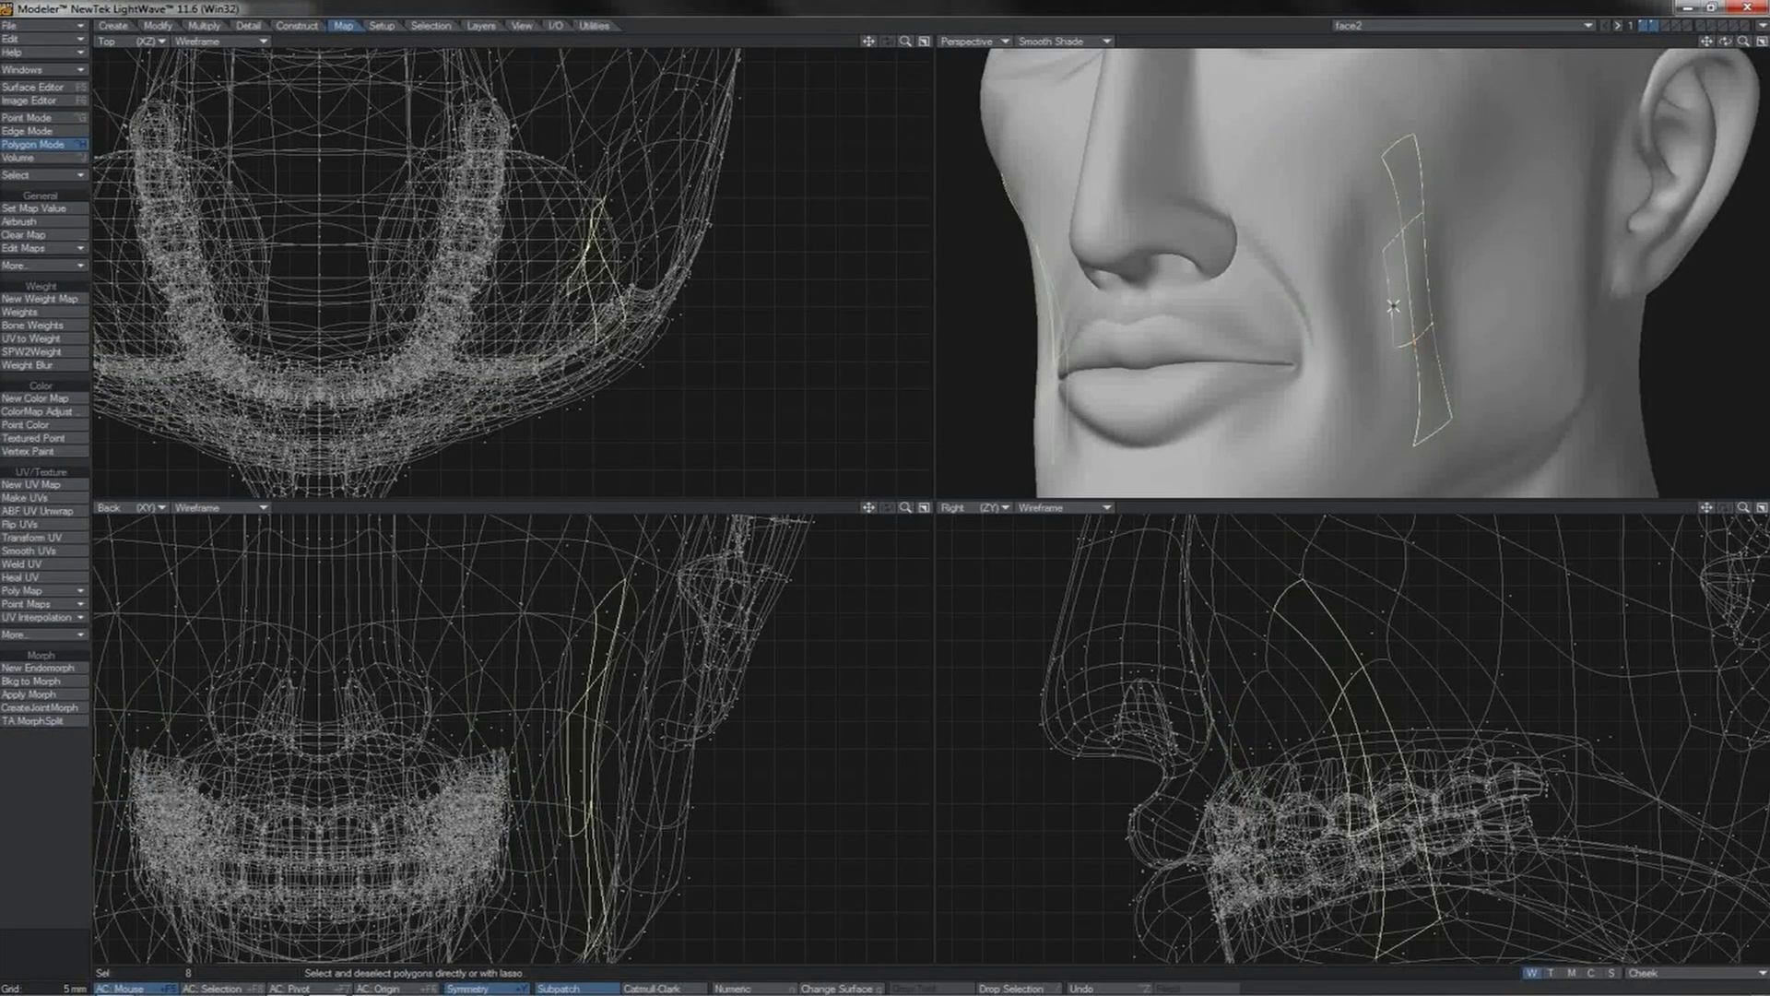
drag(1714, 44, 1659, 102)
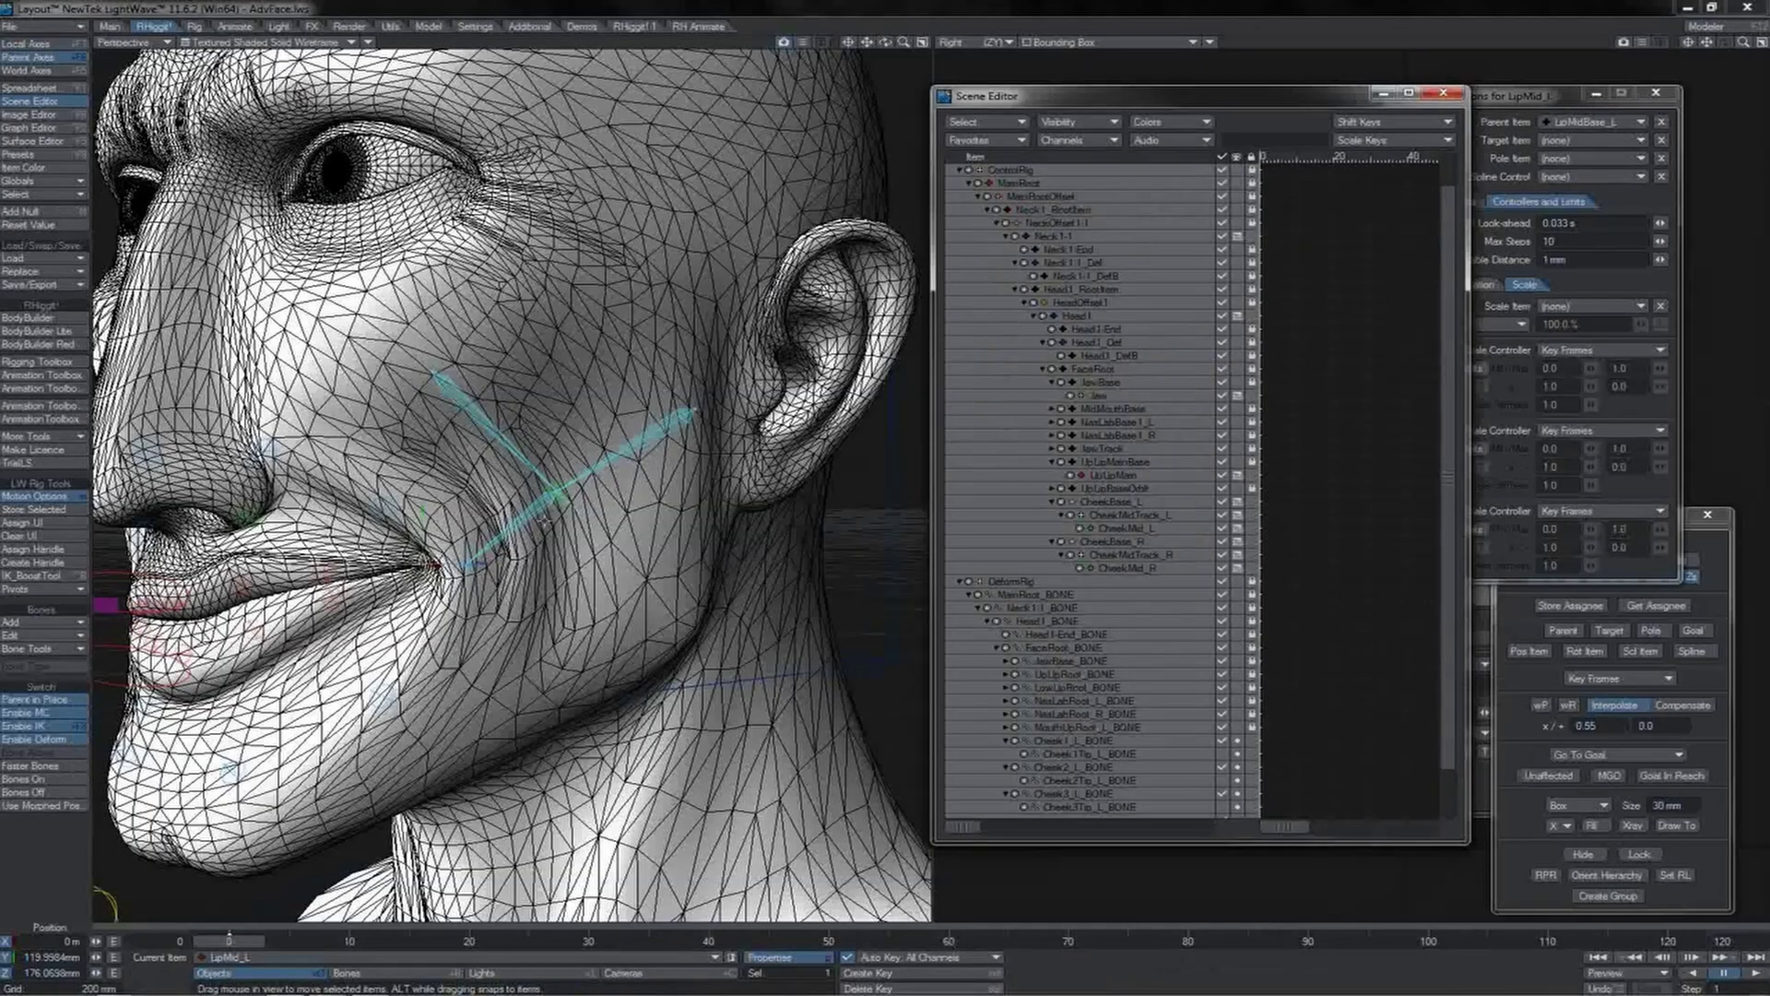
Step: In Layout, test the smiling cheek by moving the CheekMid_L control outward, and undo the move
drag(892, 46, 834, 48)
click(531, 465)
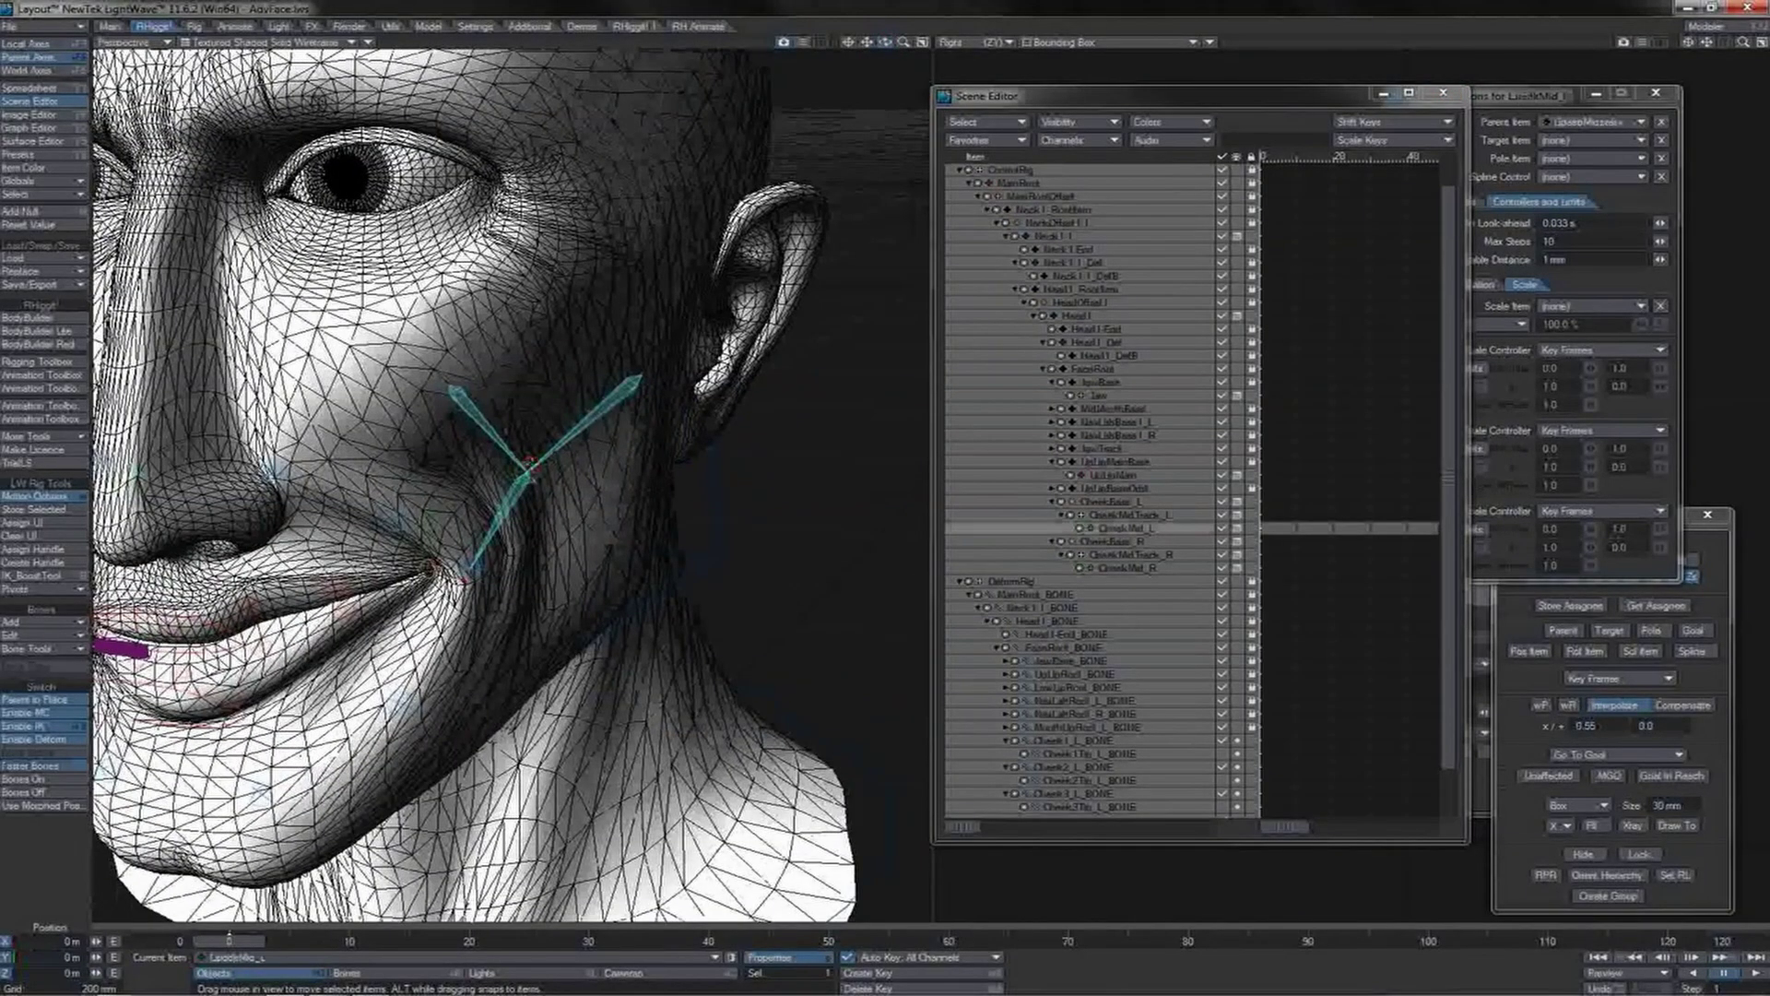
drag(495, 465, 592, 491)
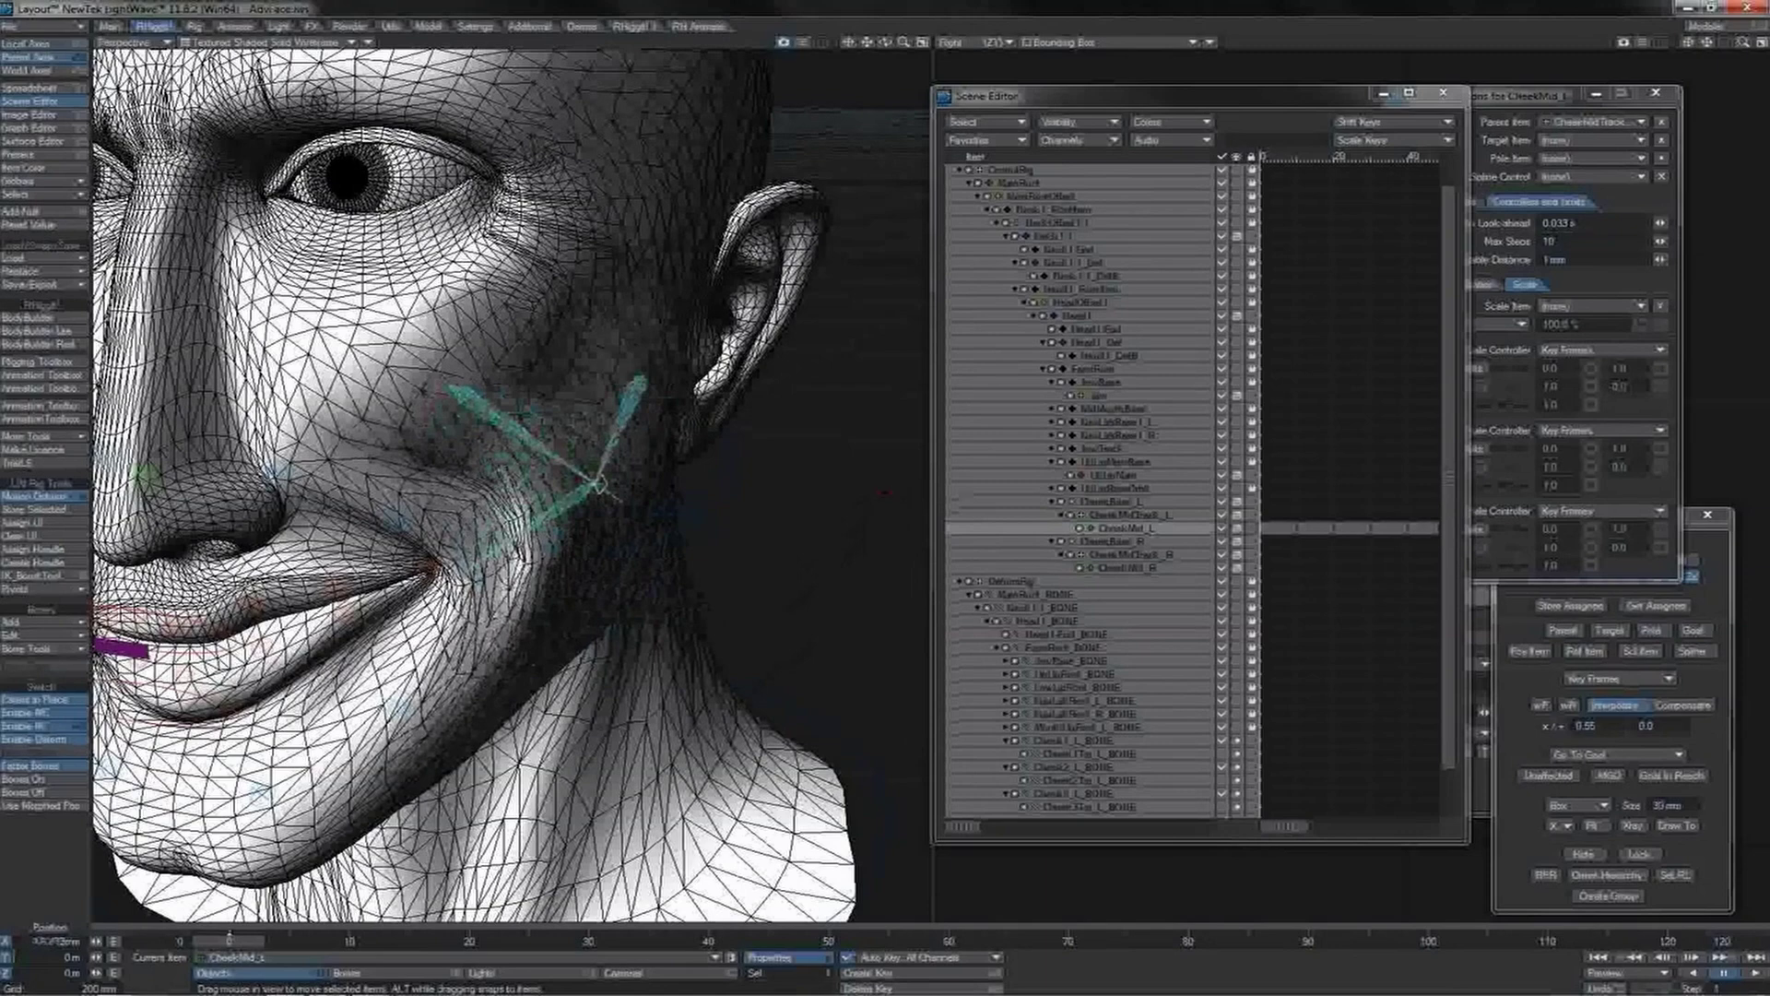
key(ctrl+z)
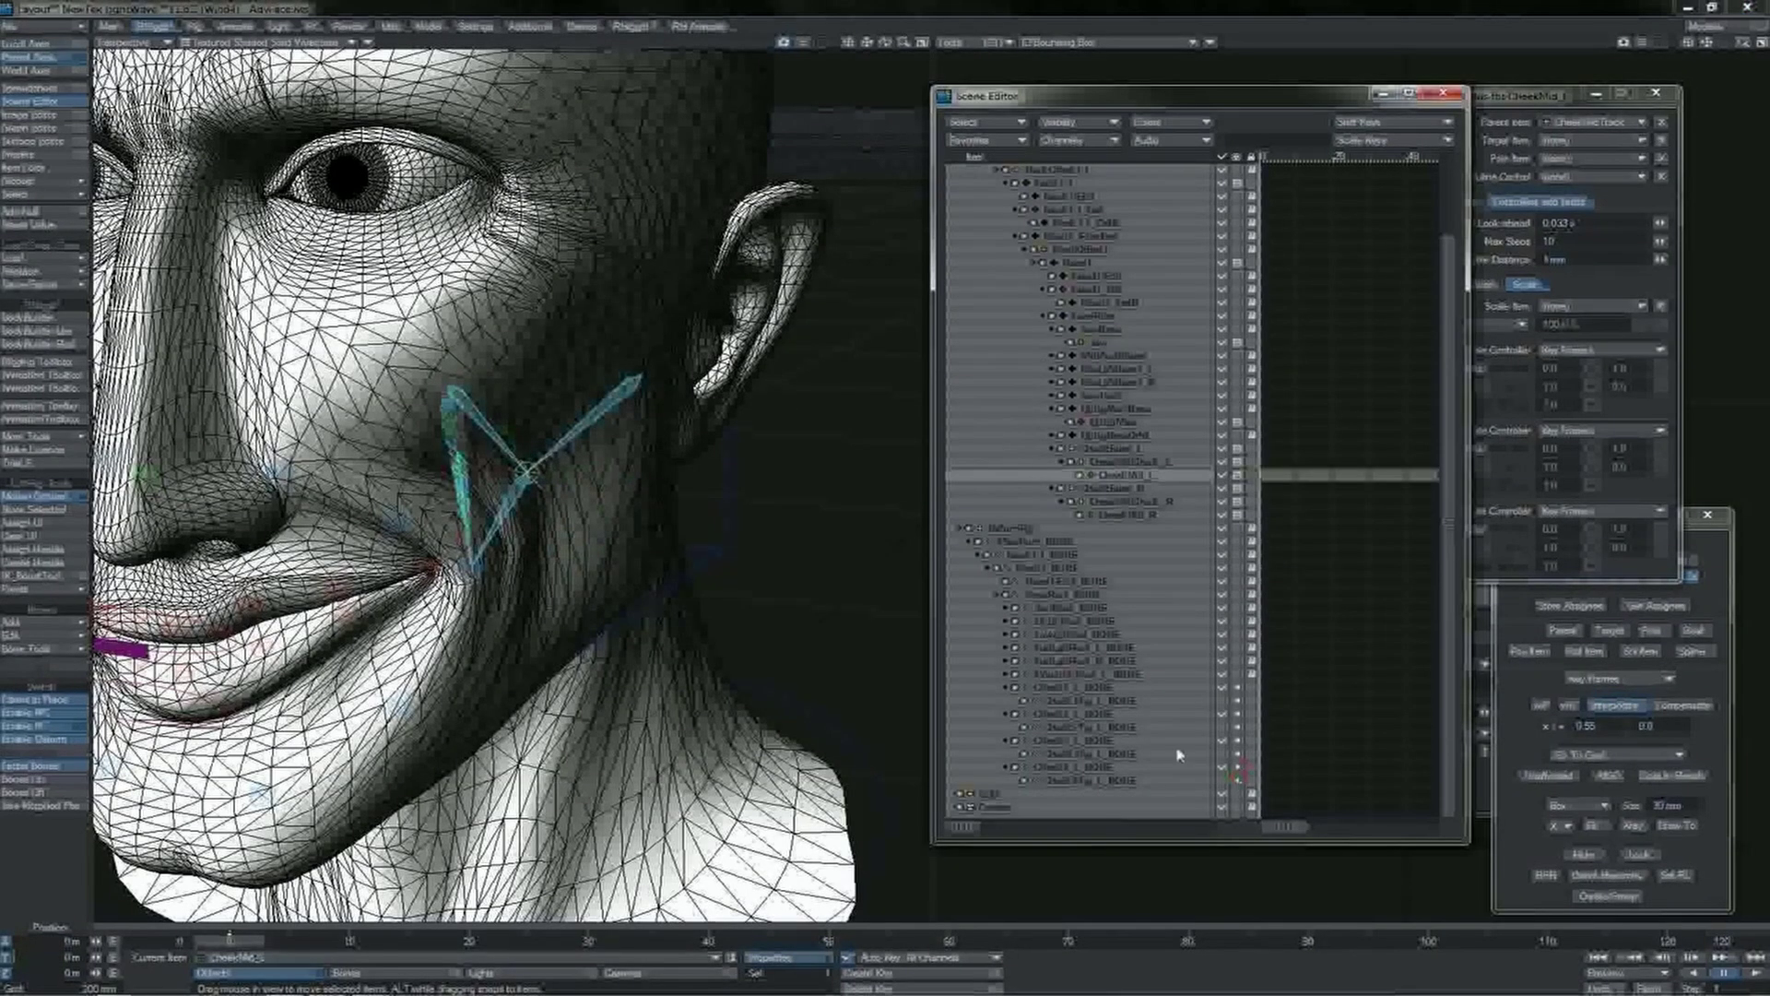
Step: Open the bone properties of Cheek4_L_BONE and try a different bone strength
drag(888, 44, 884, 41)
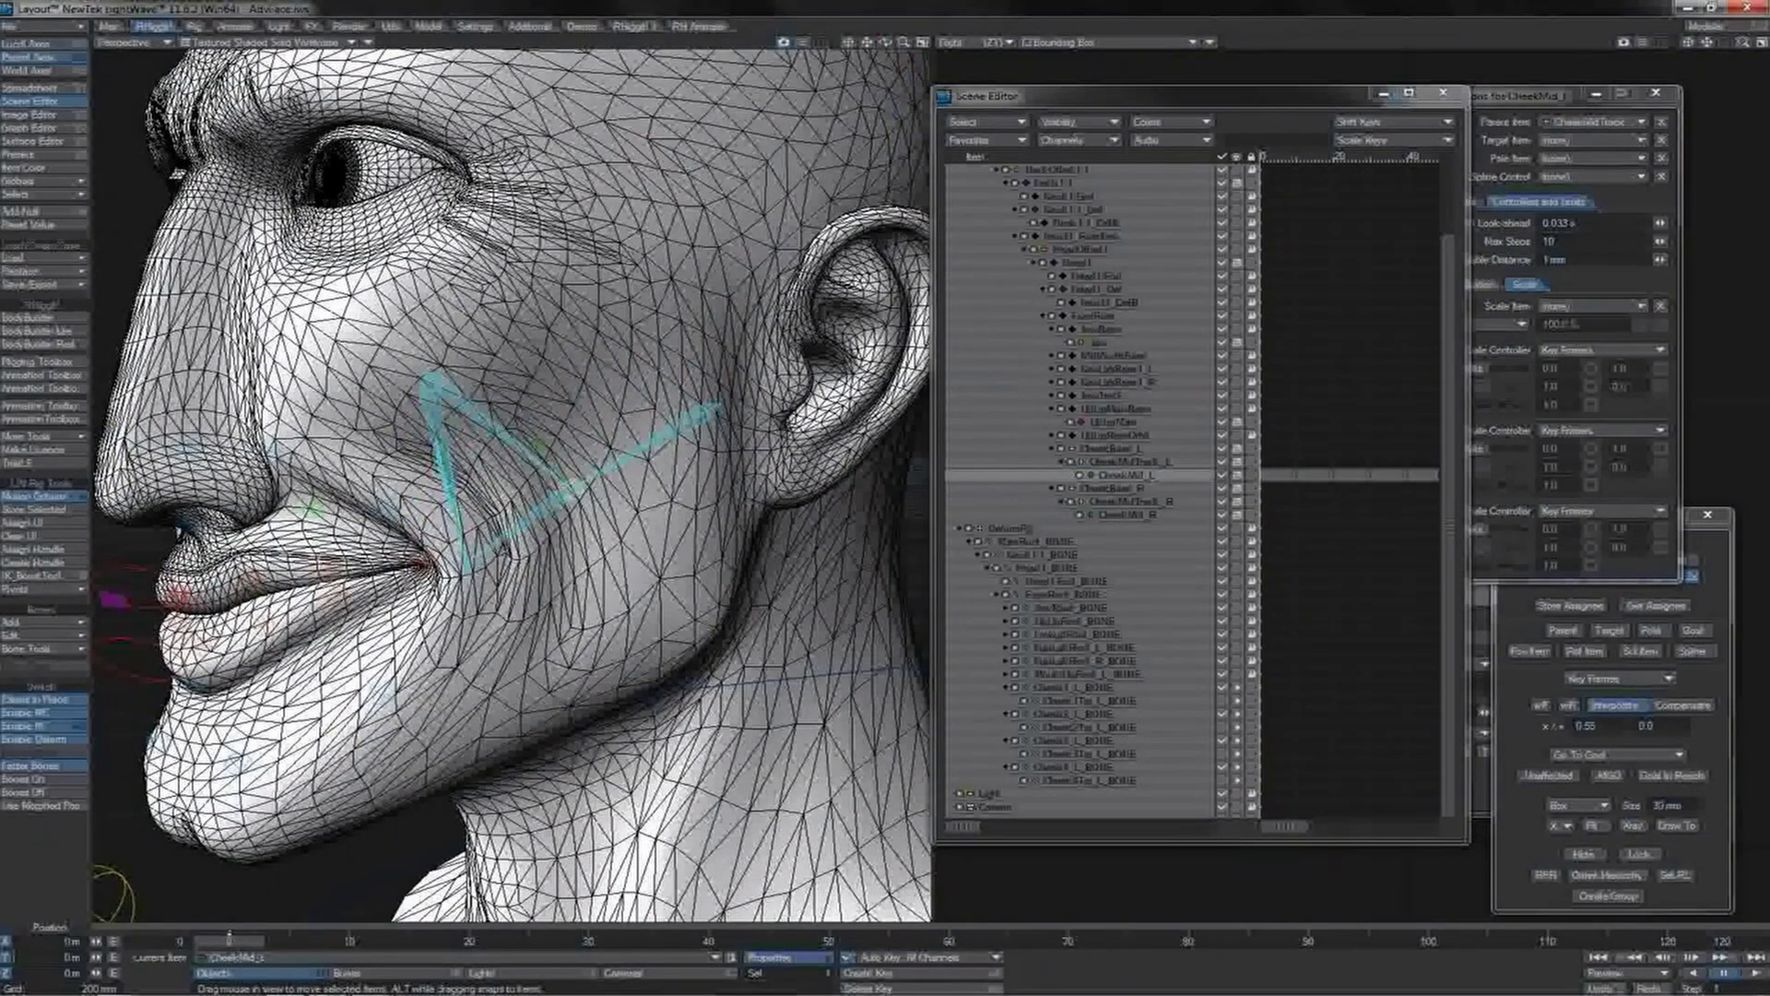
click(1072, 767)
key(p)
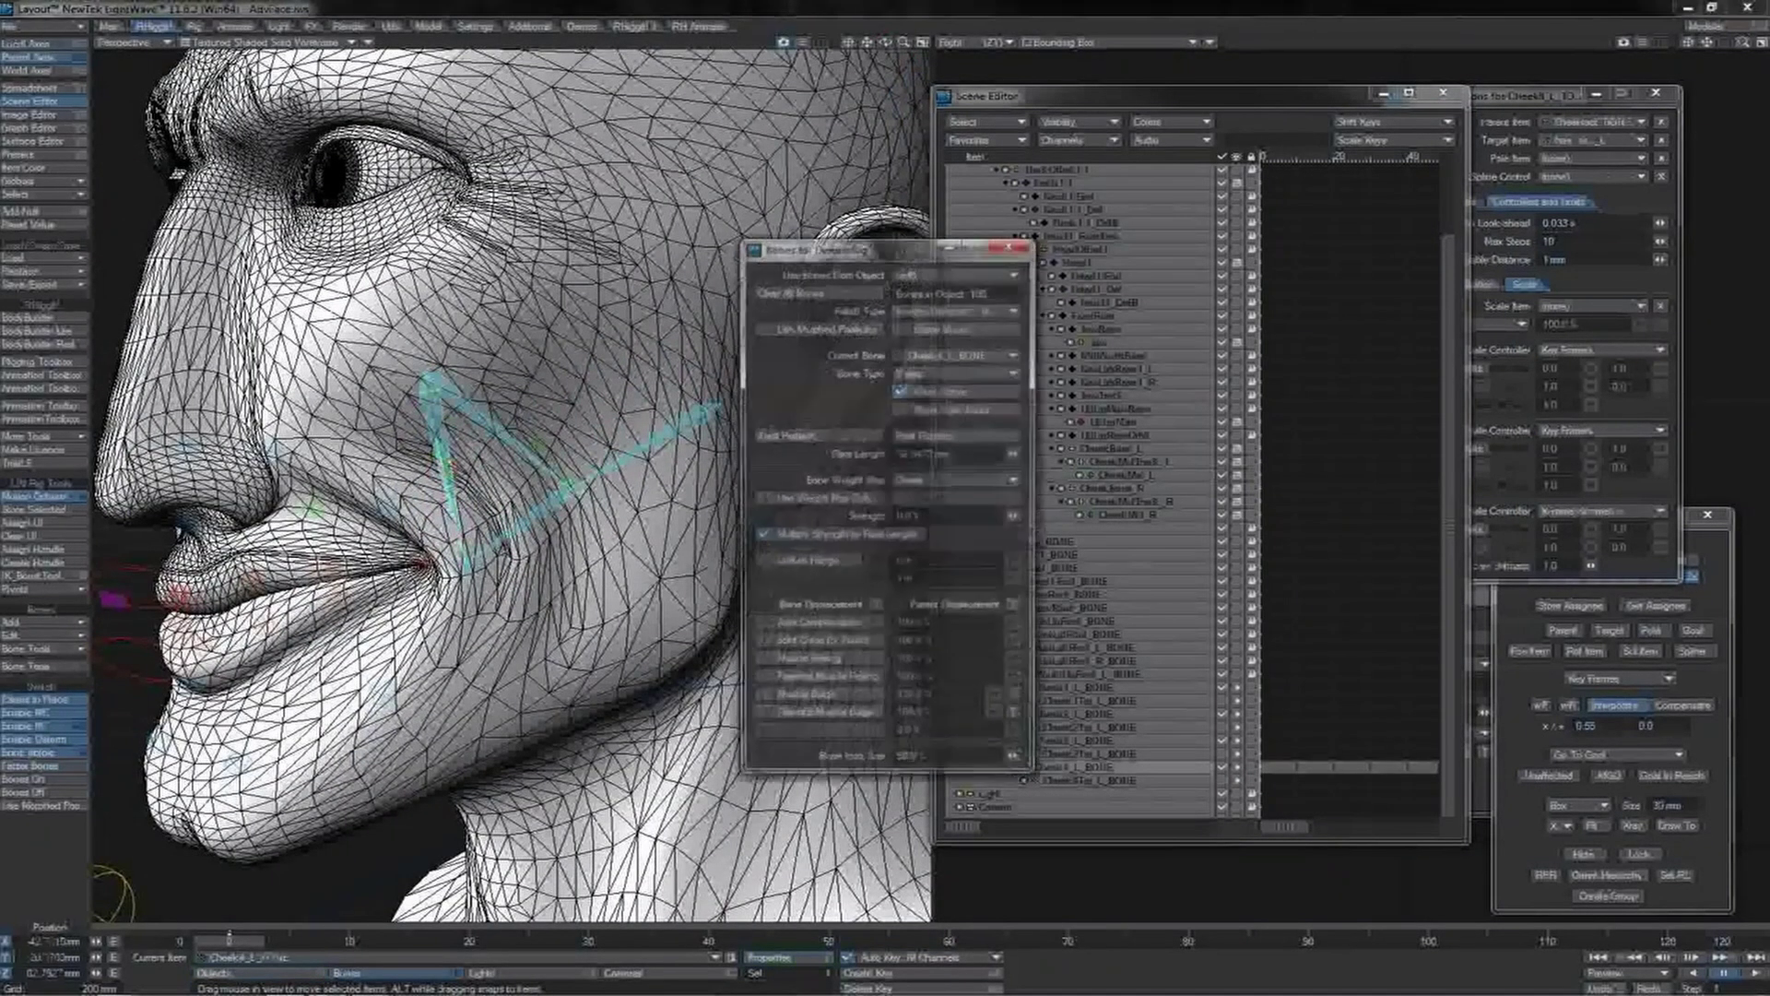
mouse_move(1013, 517)
mouse_down()
mouse_move(1031, 517)
mouse_move(1009, 517)
mouse_up()
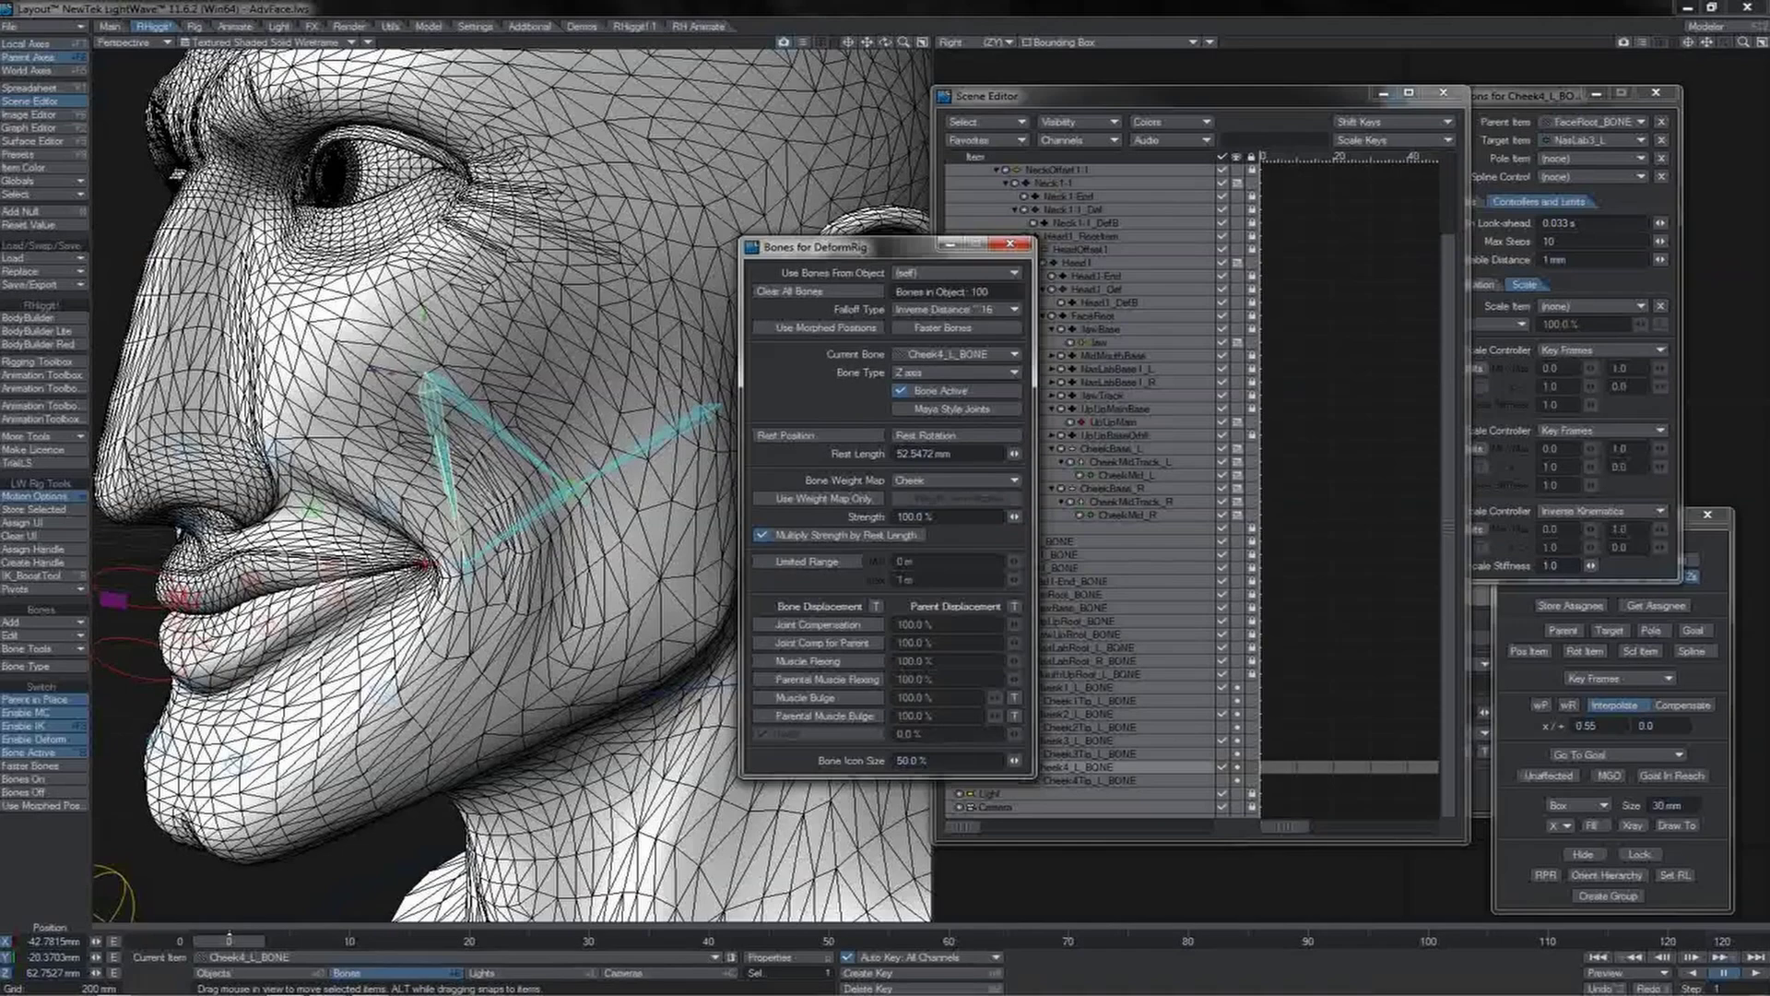
Step: Test the four-bone cheek setup by moving the CheekMid_L and NasLab3_L controls, checking the face from the side
drag(886, 42, 830, 42)
click(1126, 475)
mouse_move(433, 387)
mouse_down()
mouse_move(452, 395)
mouse_move(432, 387)
mouse_move(436, 407)
mouse_move(440, 392)
mouse_up()
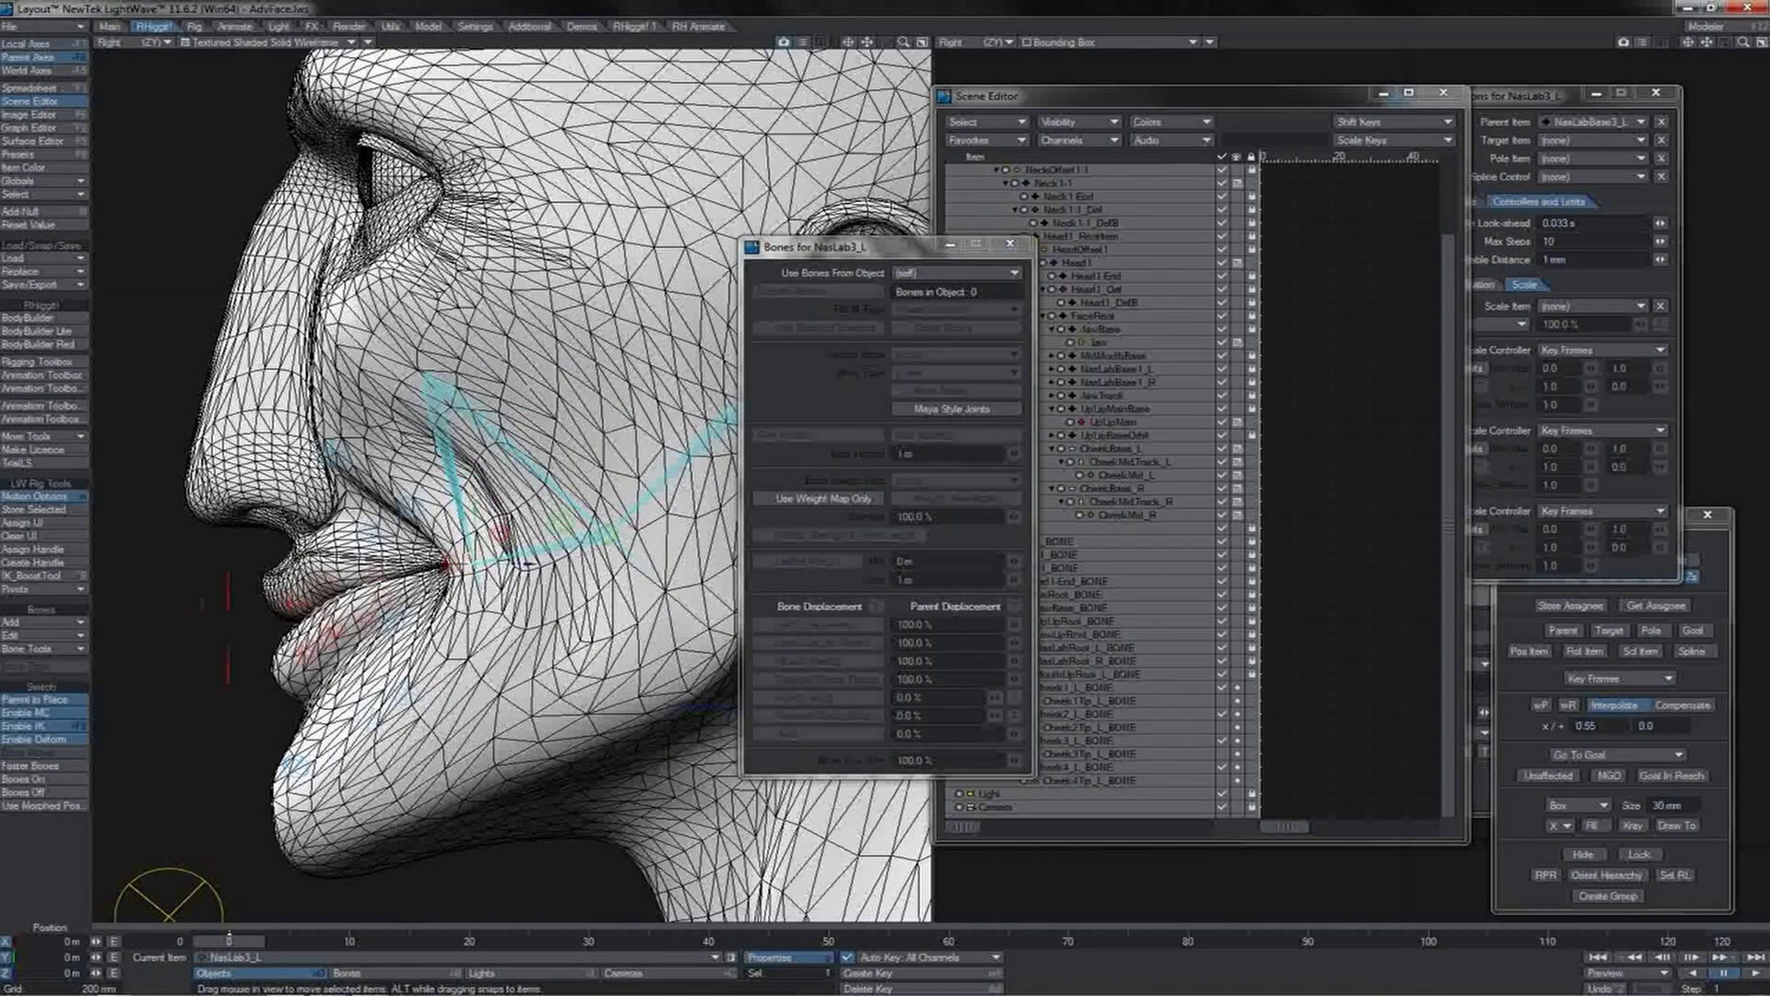
mouse_move(475, 563)
mouse_down()
mouse_move(453, 509)
mouse_move(514, 530)
mouse_move(530, 560)
mouse_move(489, 521)
mouse_move(468, 533)
mouse_move(492, 513)
mouse_move(468, 562)
mouse_up()
Step: Select Cheek1_L_BONE through Cheek4_L_BONE together and set their bone strength to 18%
click(533, 470)
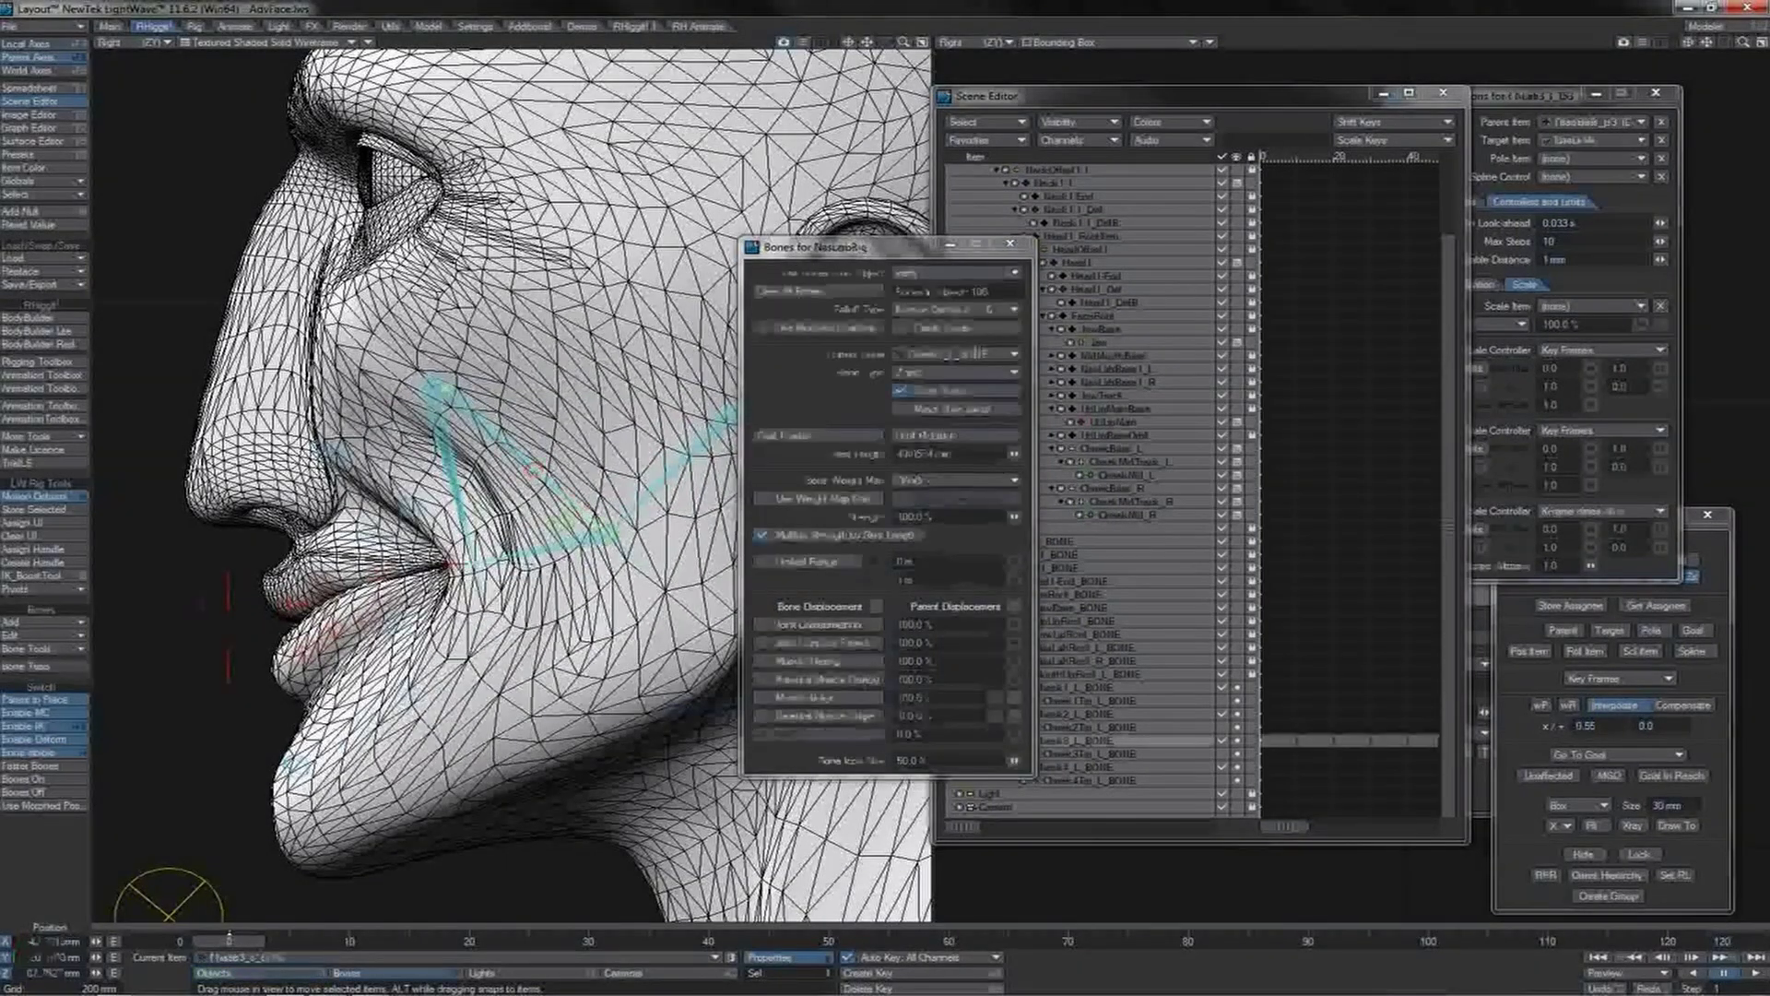
click(668, 480)
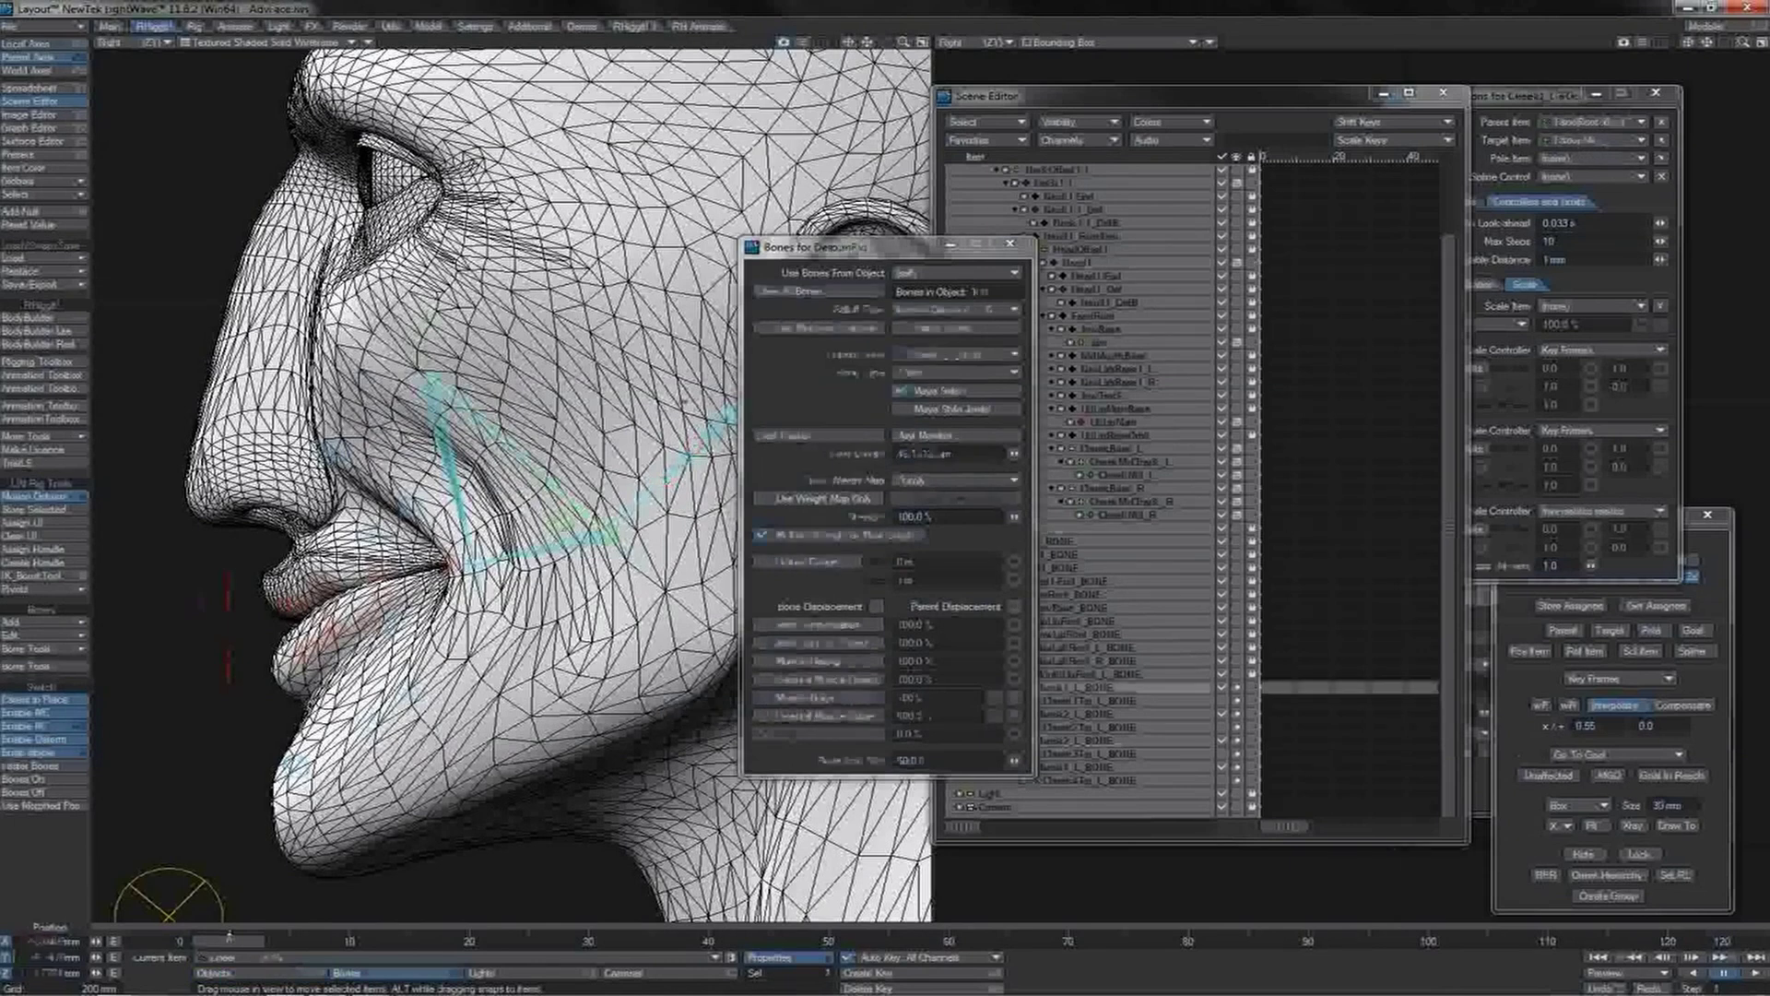
shift+click(510, 456)
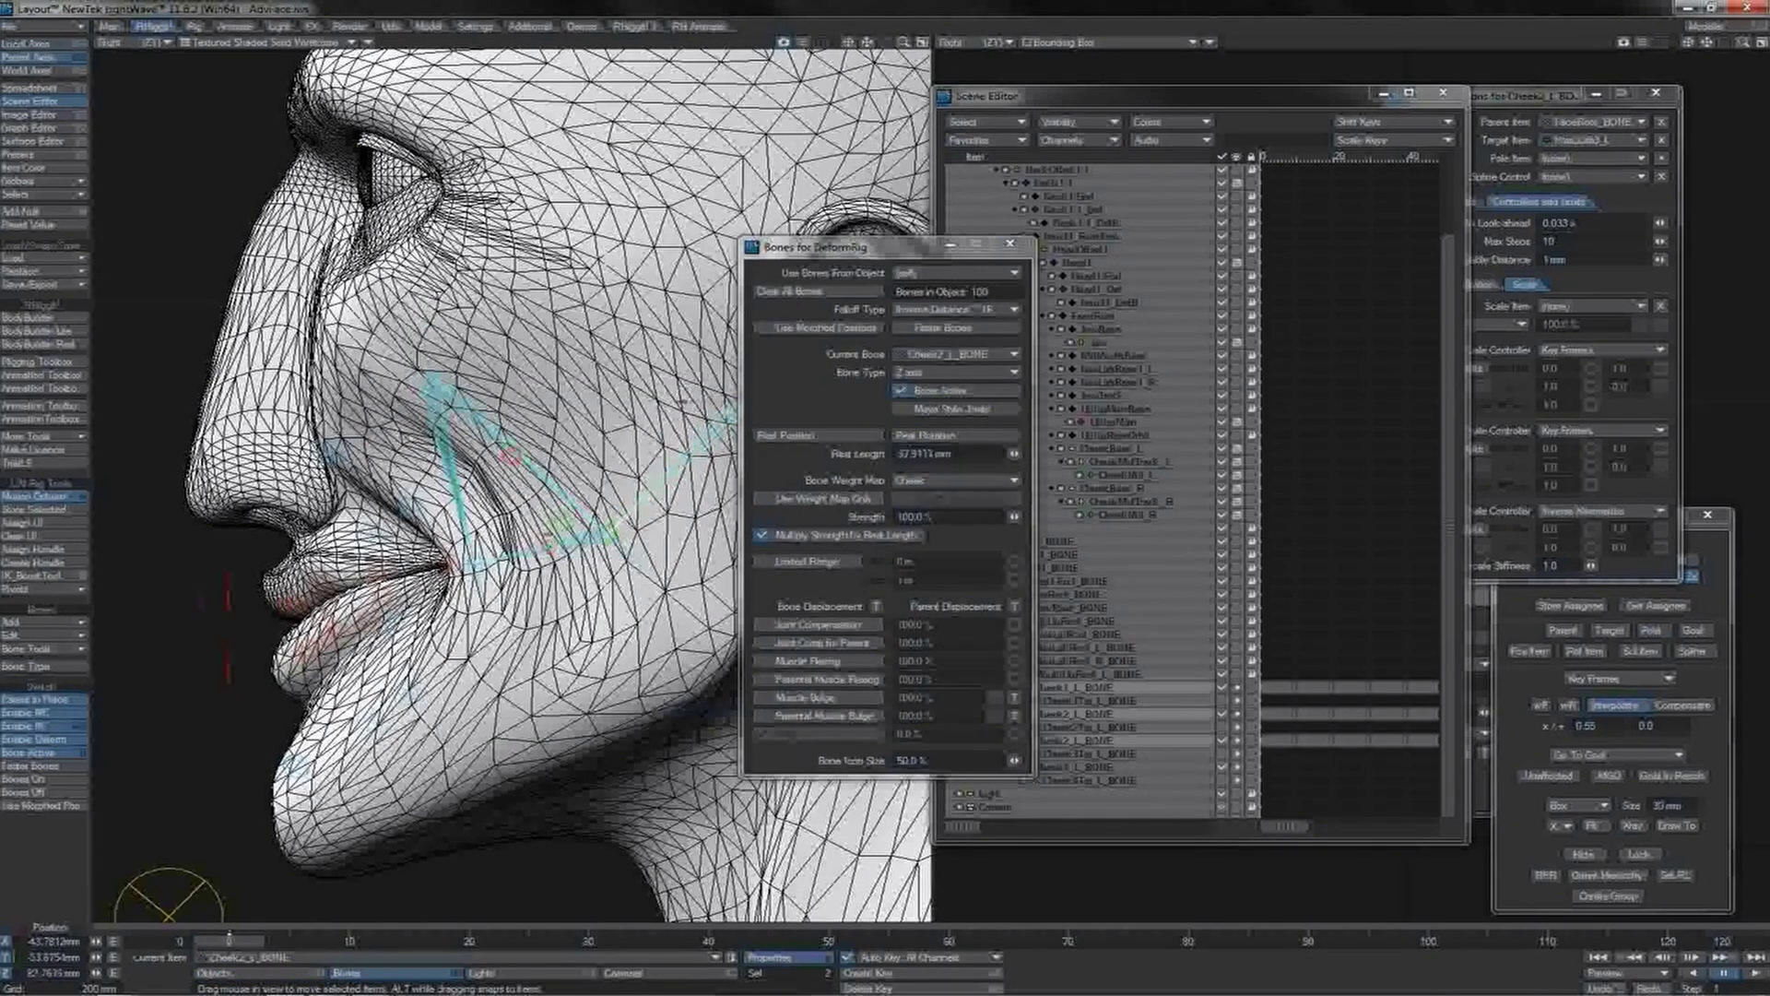
shift+click(439, 459)
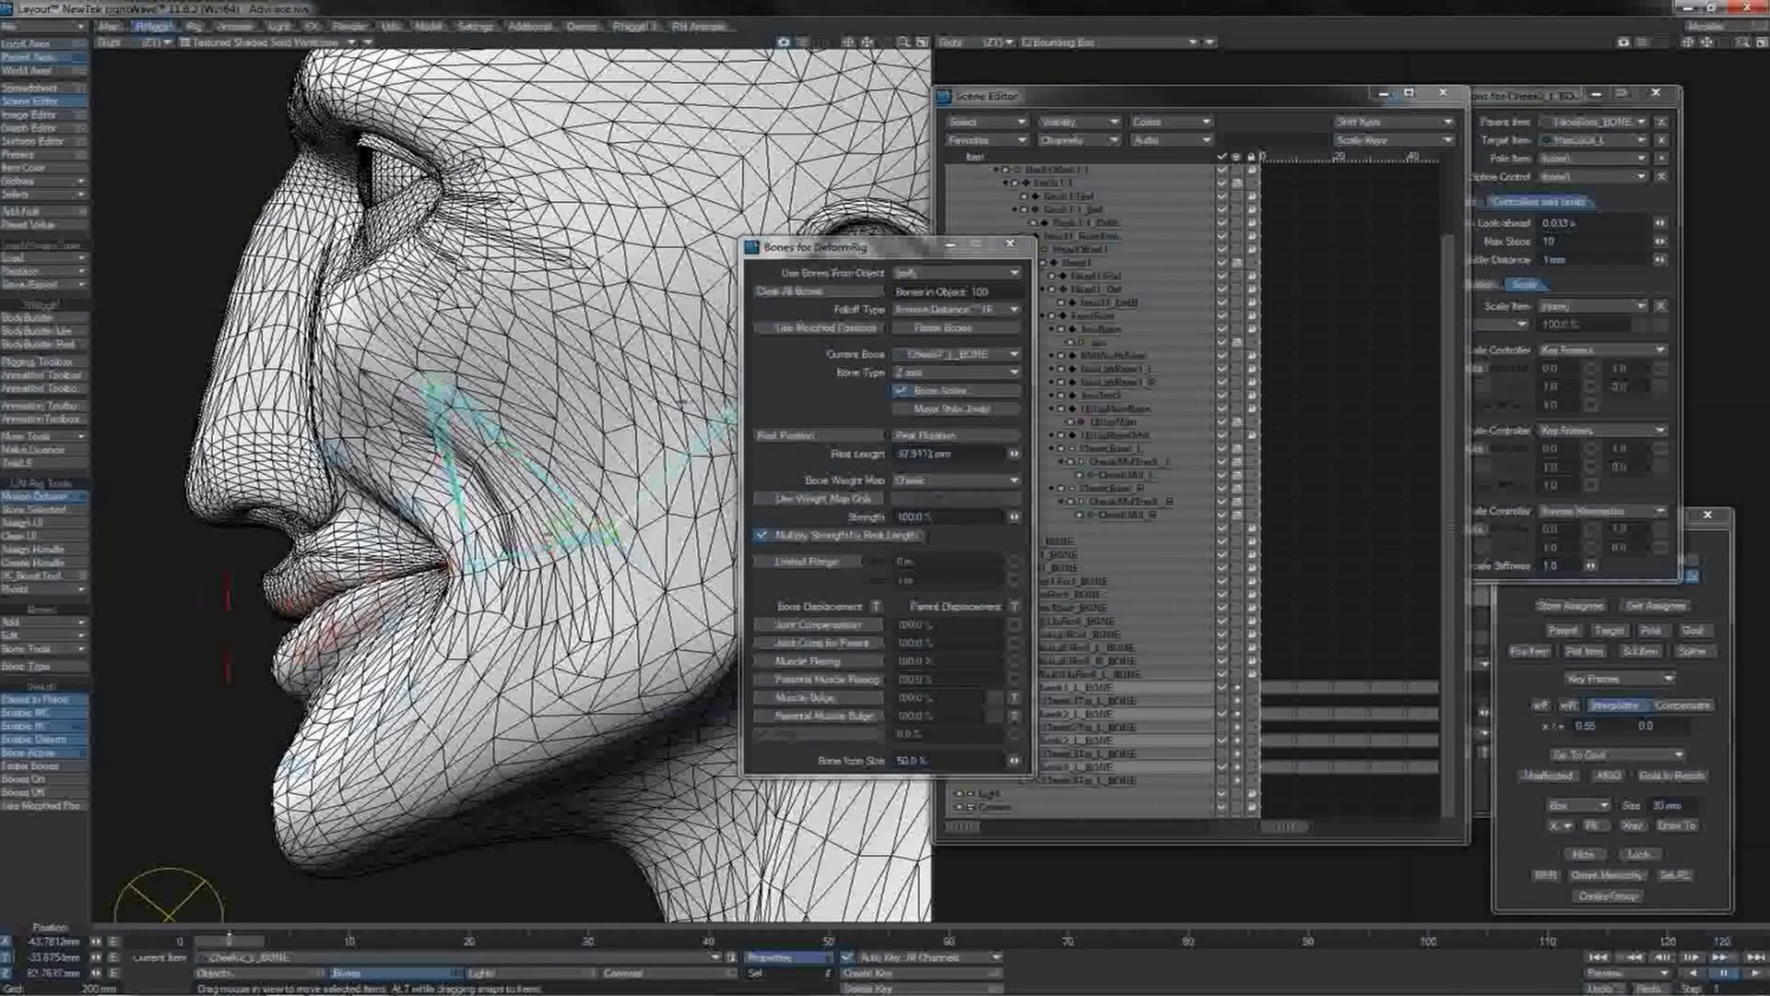
key(4)
drag(886, 43, 882, 276)
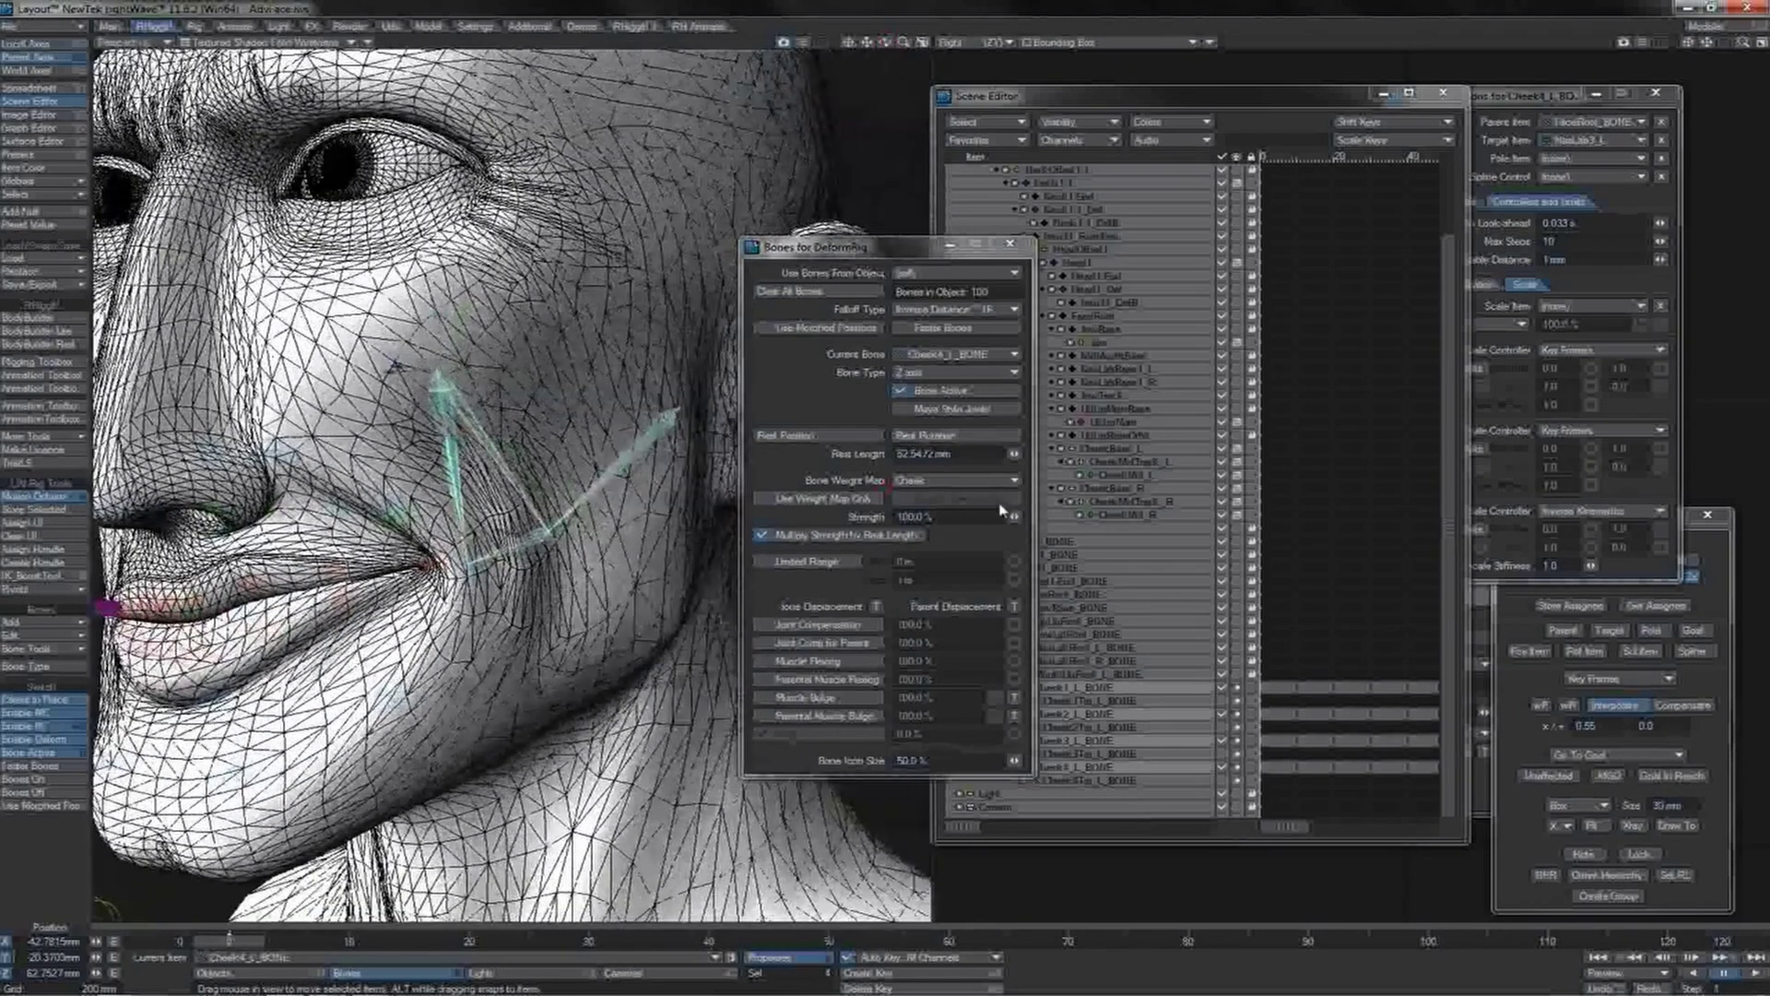
mouse_move(1012, 516)
mouse_down()
mouse_move(963, 517)
mouse_move(1018, 516)
mouse_up()
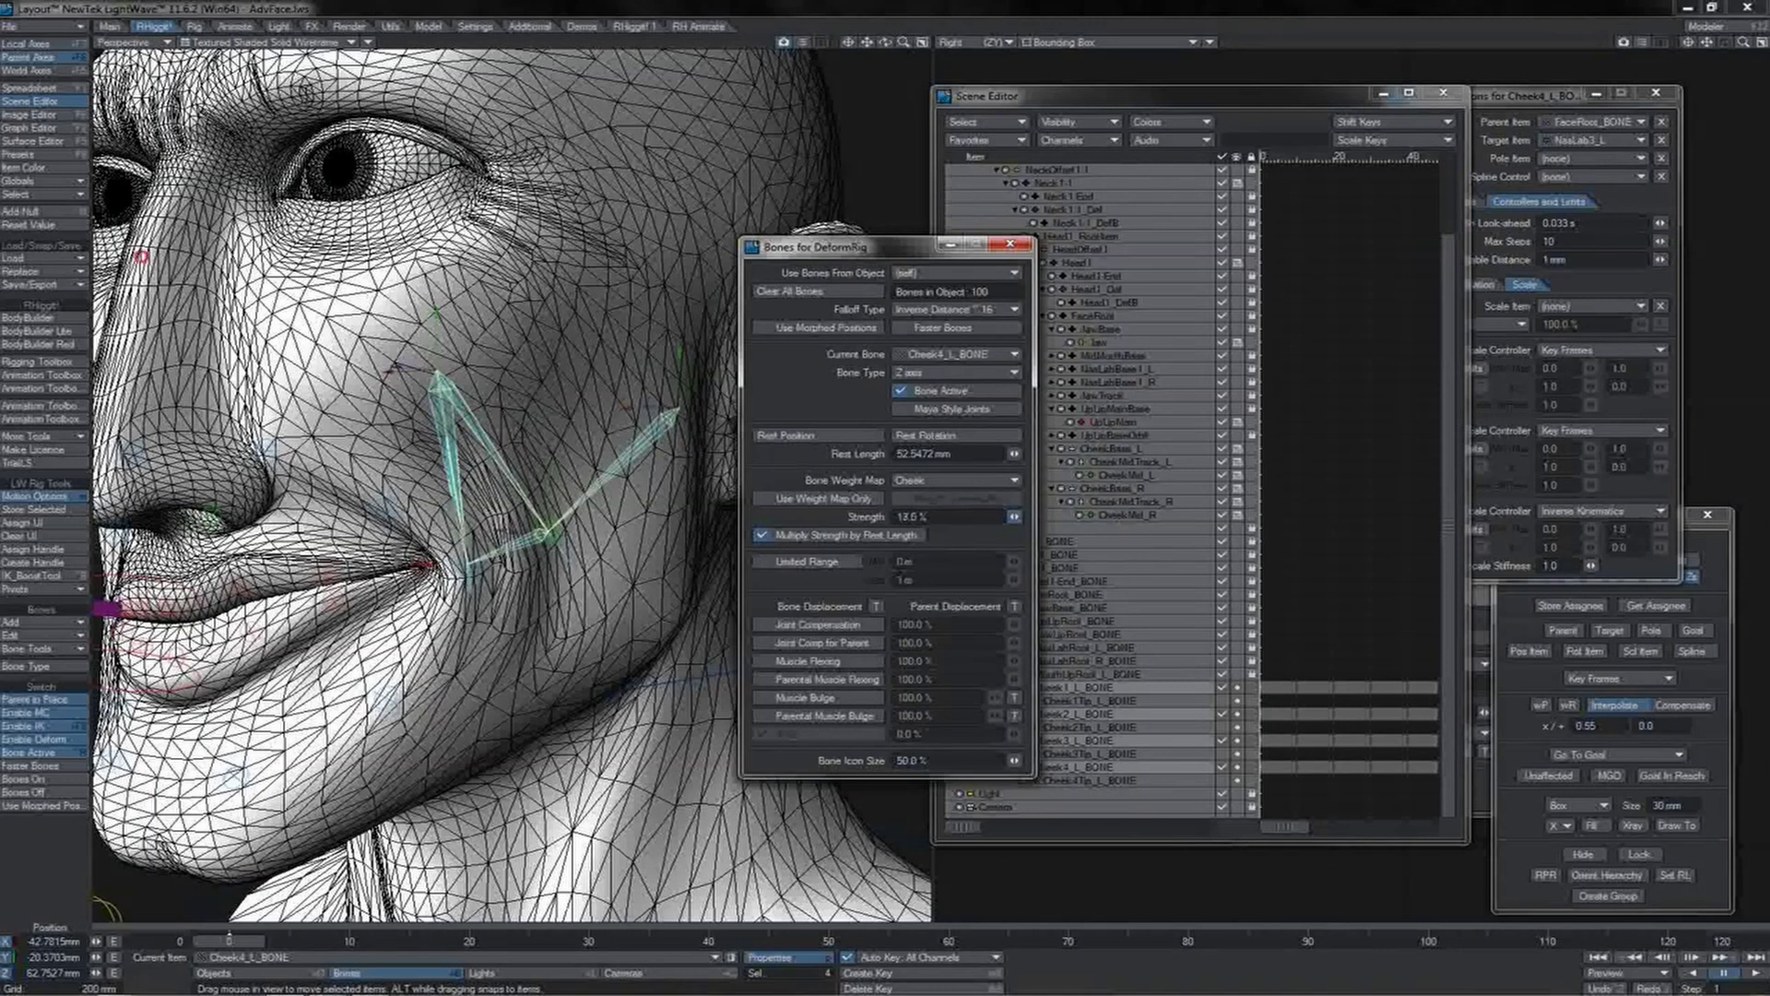
Step: Test the cheek bones by moving the CheekMid_L control in the smiling and neutral poses, undoing the moves
click(562, 534)
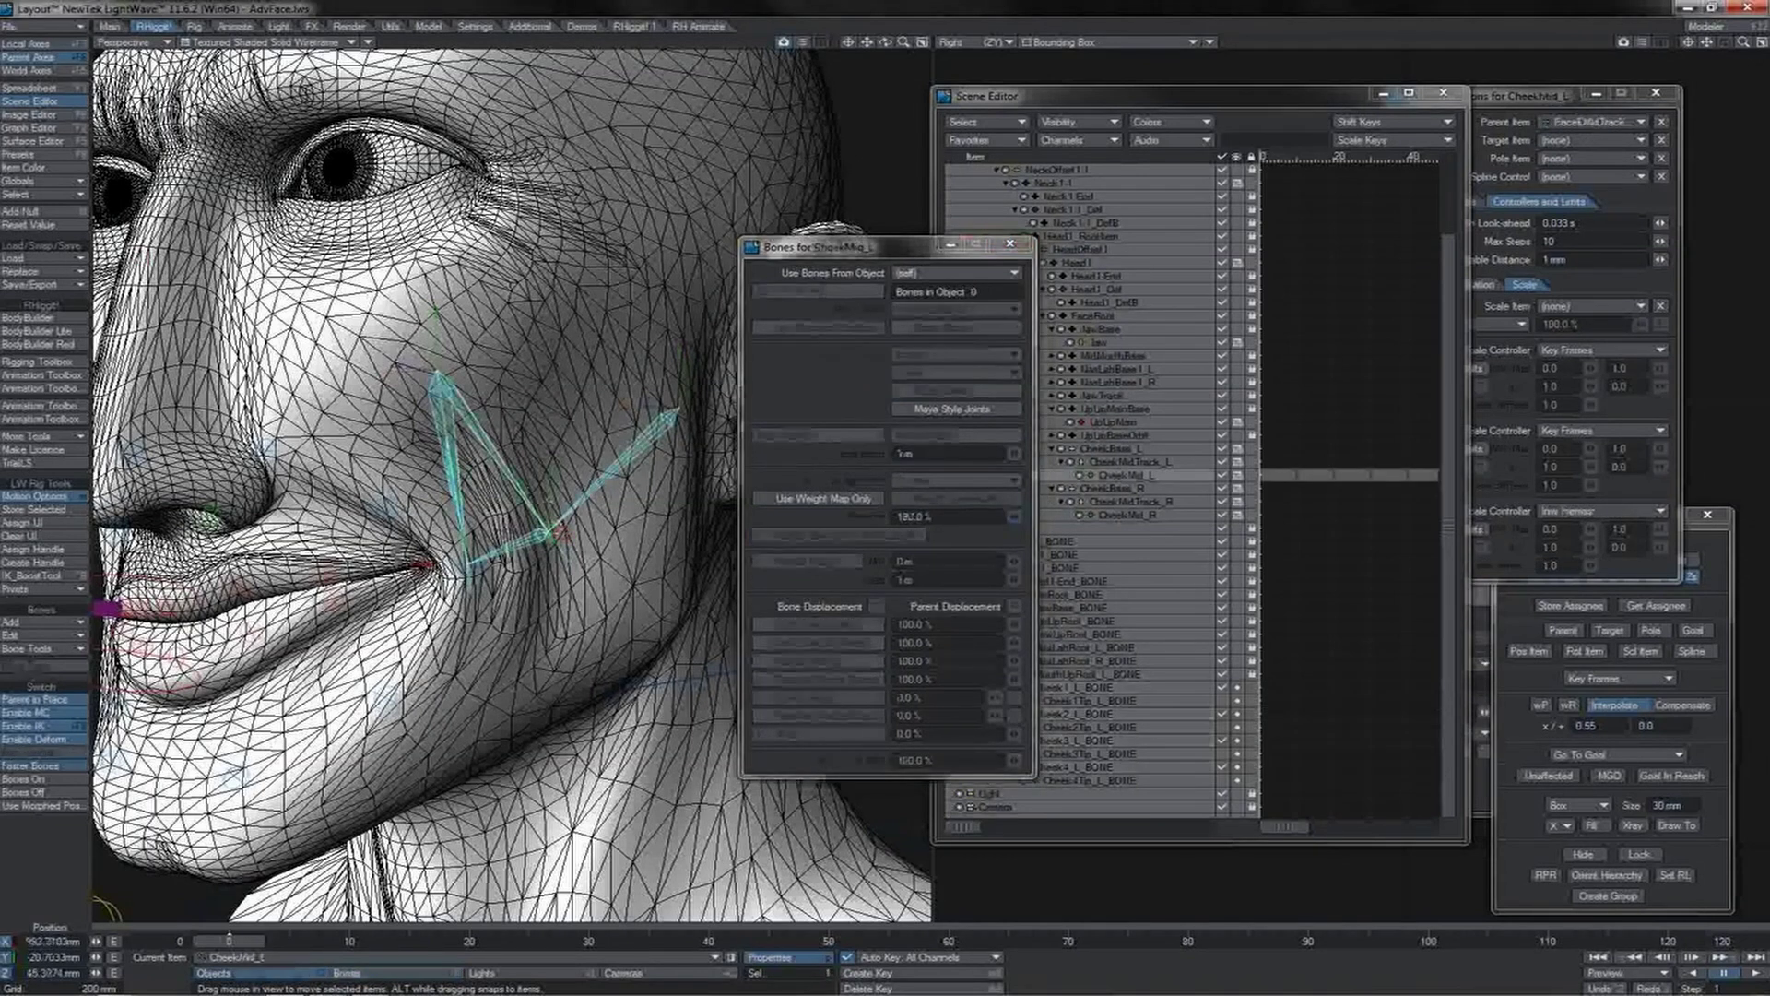
mouse_move(558, 532)
mouse_down()
mouse_move(509, 458)
mouse_move(592, 611)
mouse_move(498, 553)
mouse_move(553, 627)
mouse_move(531, 533)
mouse_move(555, 522)
mouse_up()
key(ctrl+z)
drag(885, 41, 884, 489)
drag(502, 489, 539, 645)
drag(535, 396, 680, 366)
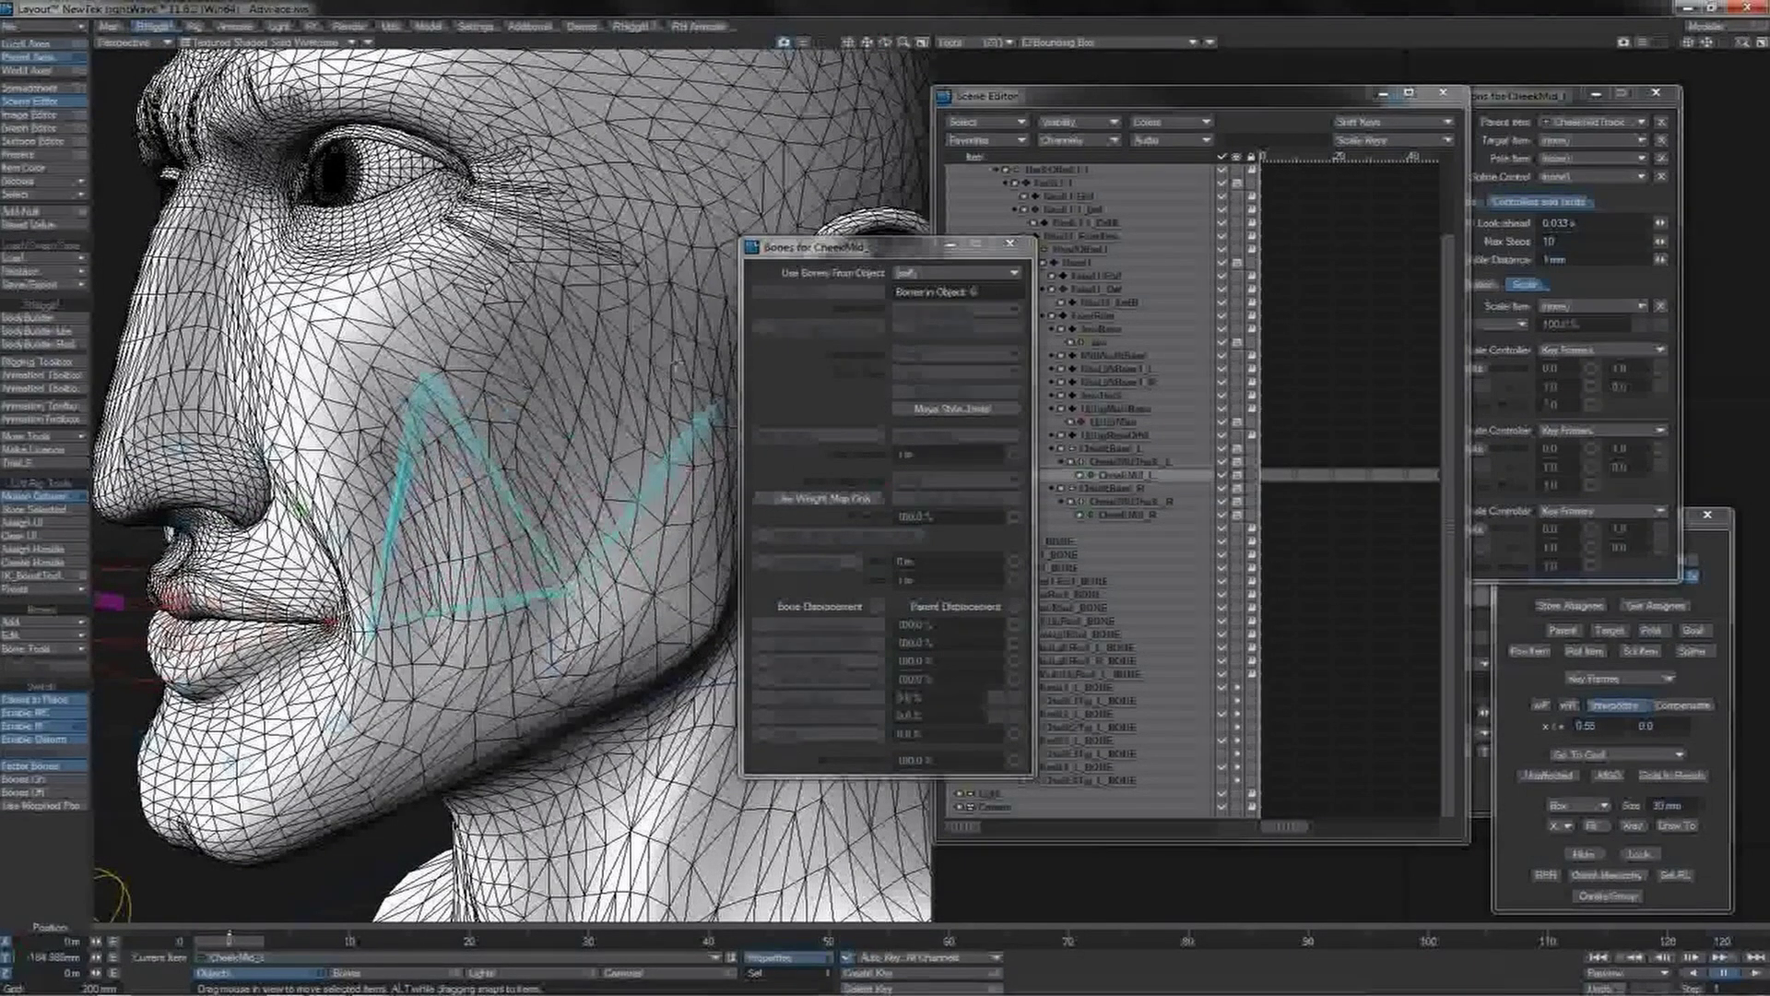
key(ctrl+z)
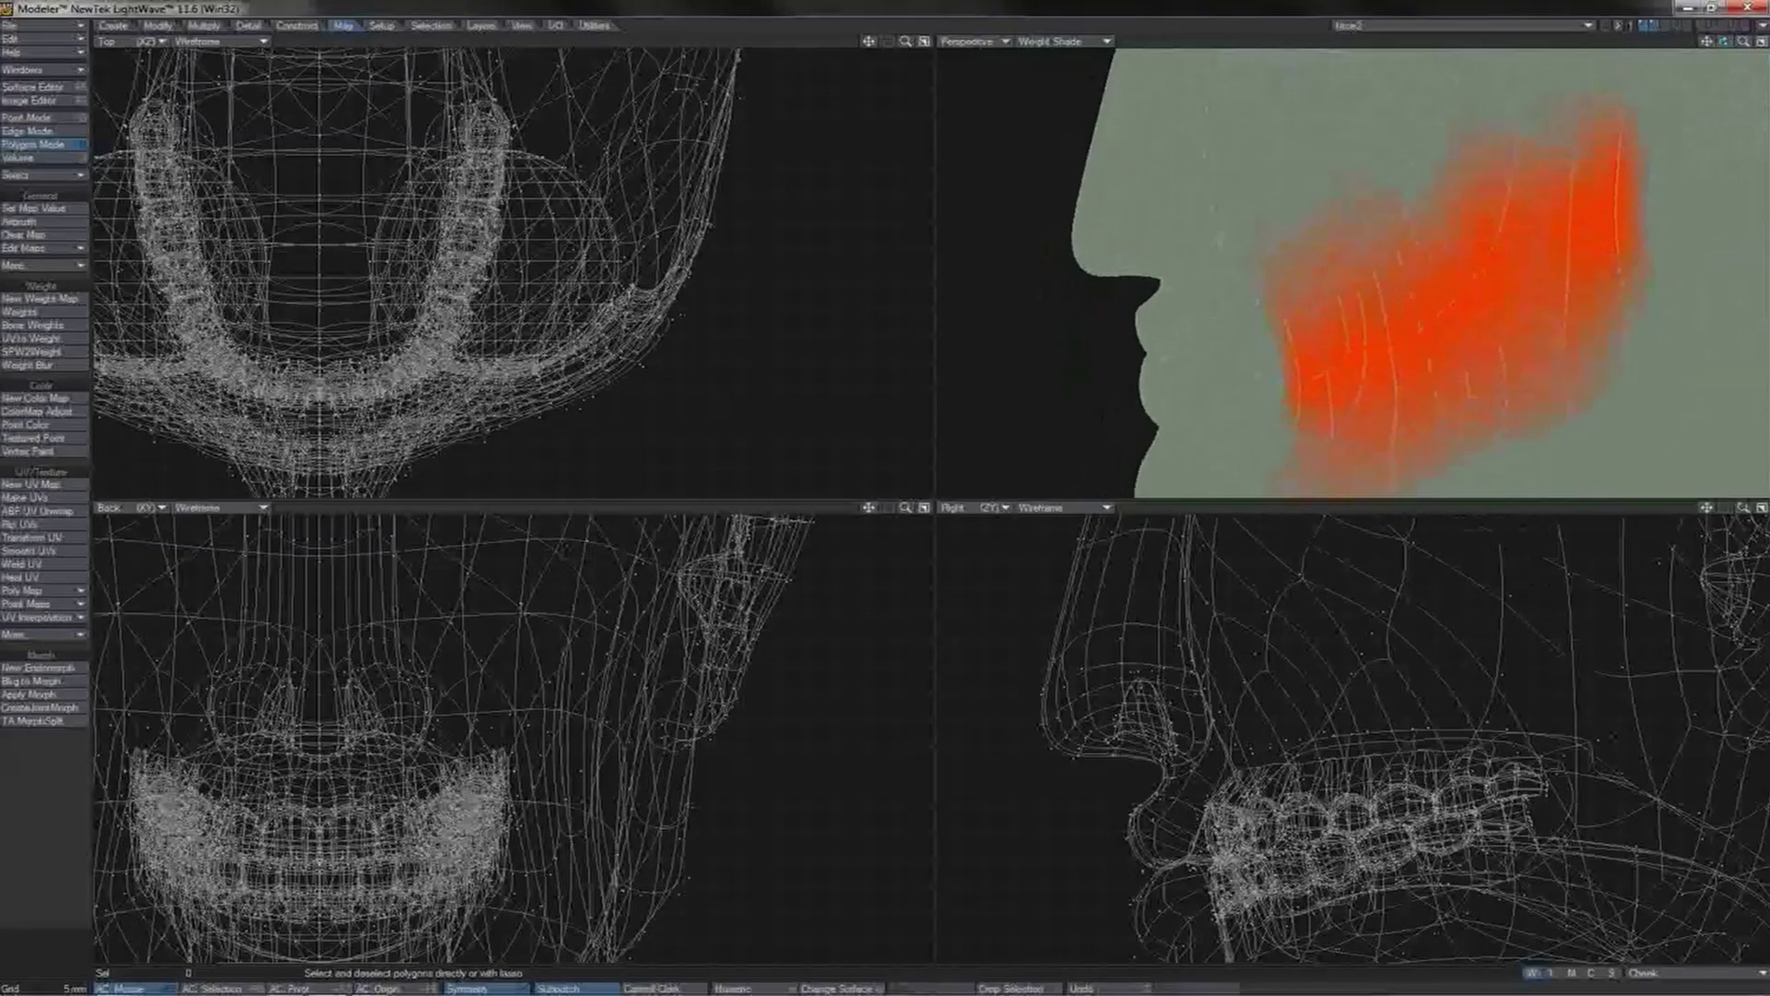
Step: In Modeler, select the two upper rear cheek points near the ear and set their Cheek weight map value to 10%
key(ctrl+g)
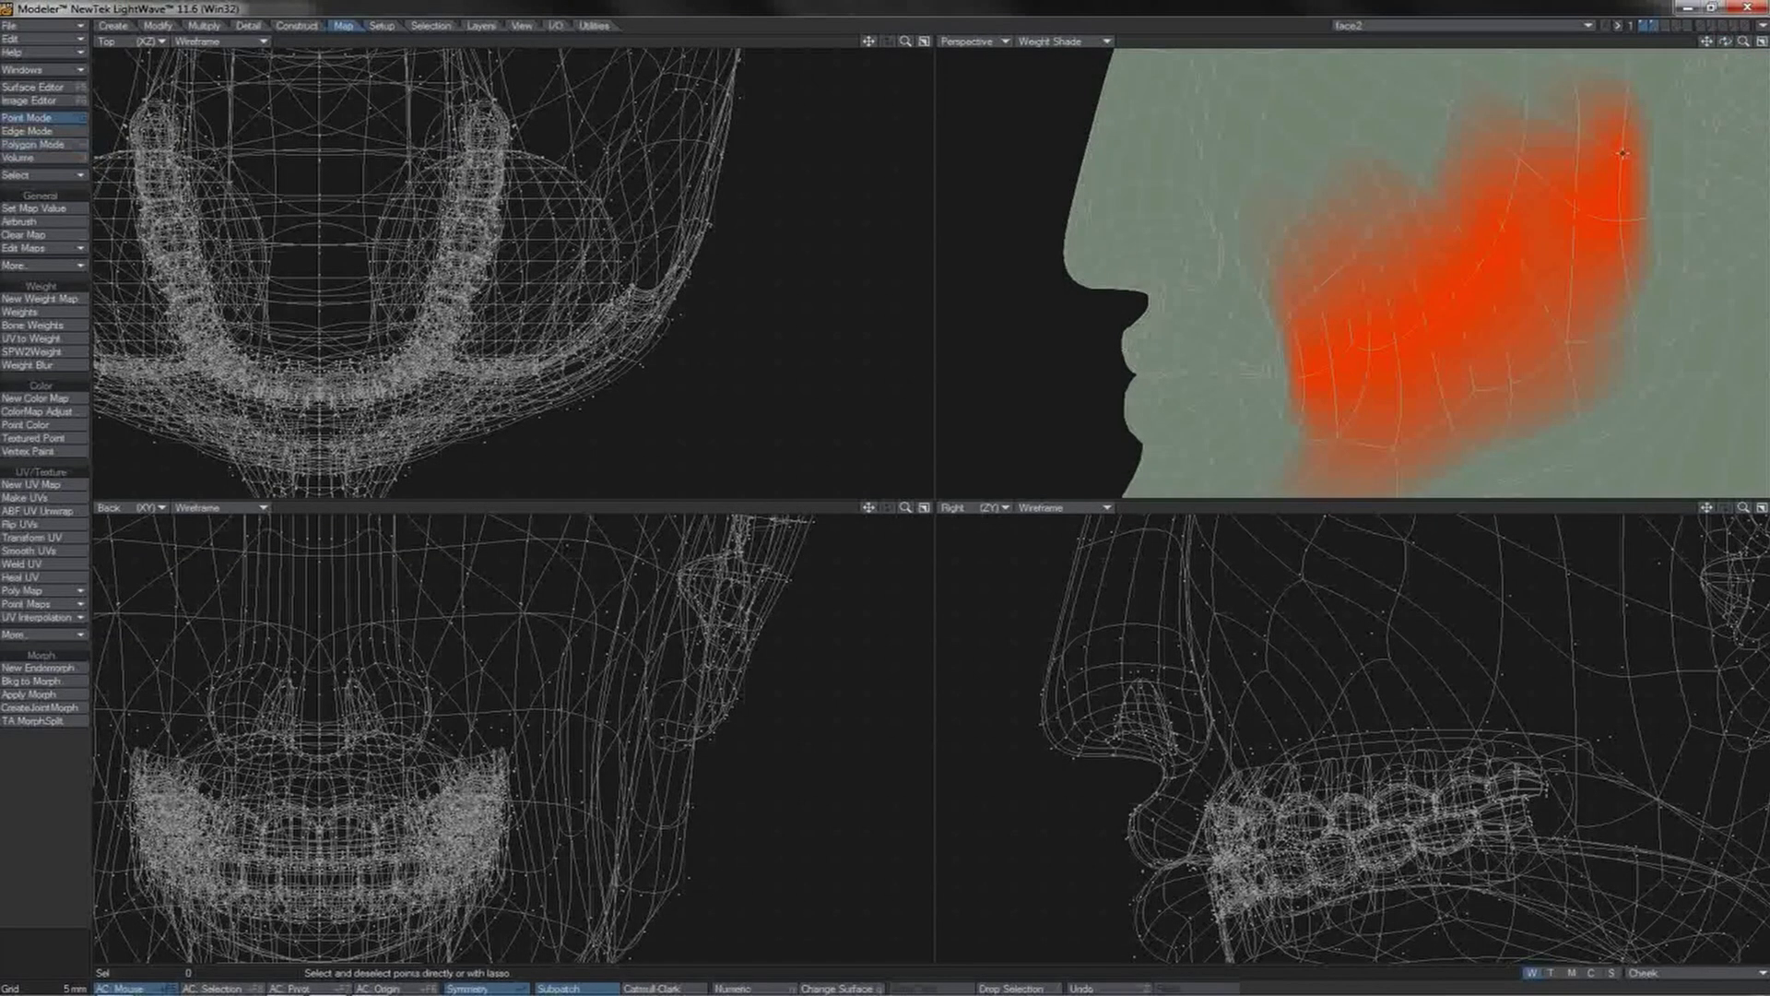
click(1623, 155)
click(73, 209)
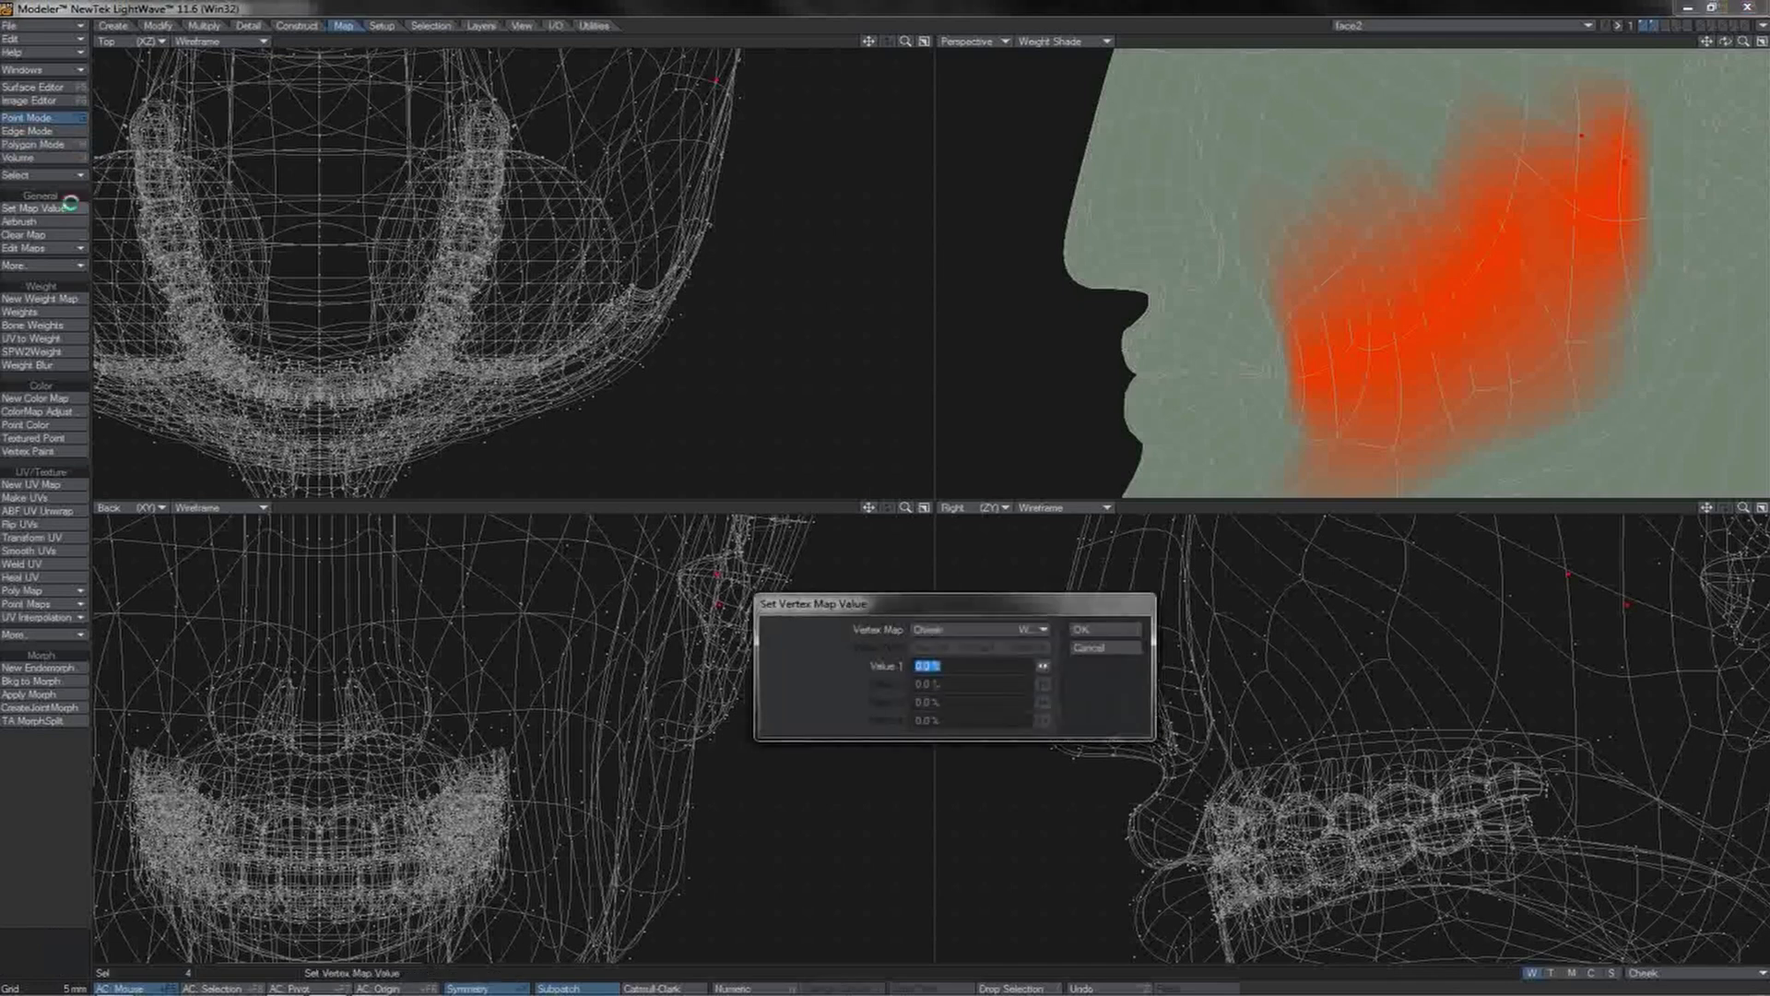
text(10)
key(Return)
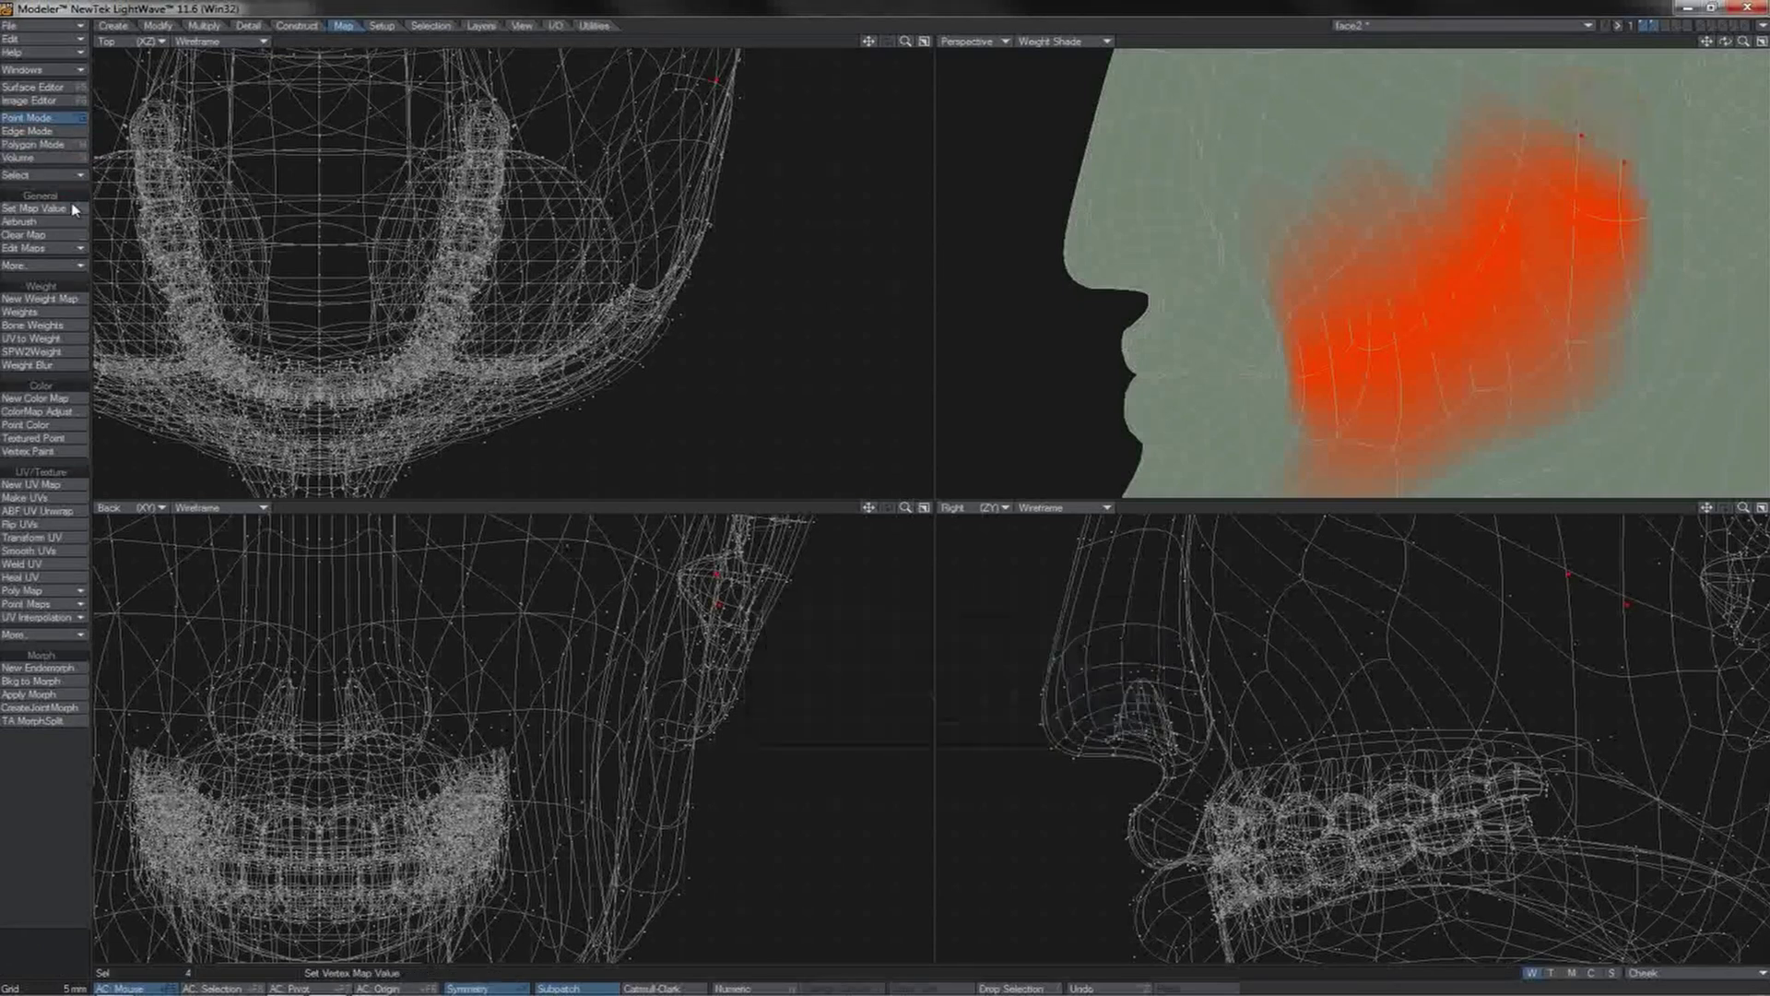
click(1144, 46)
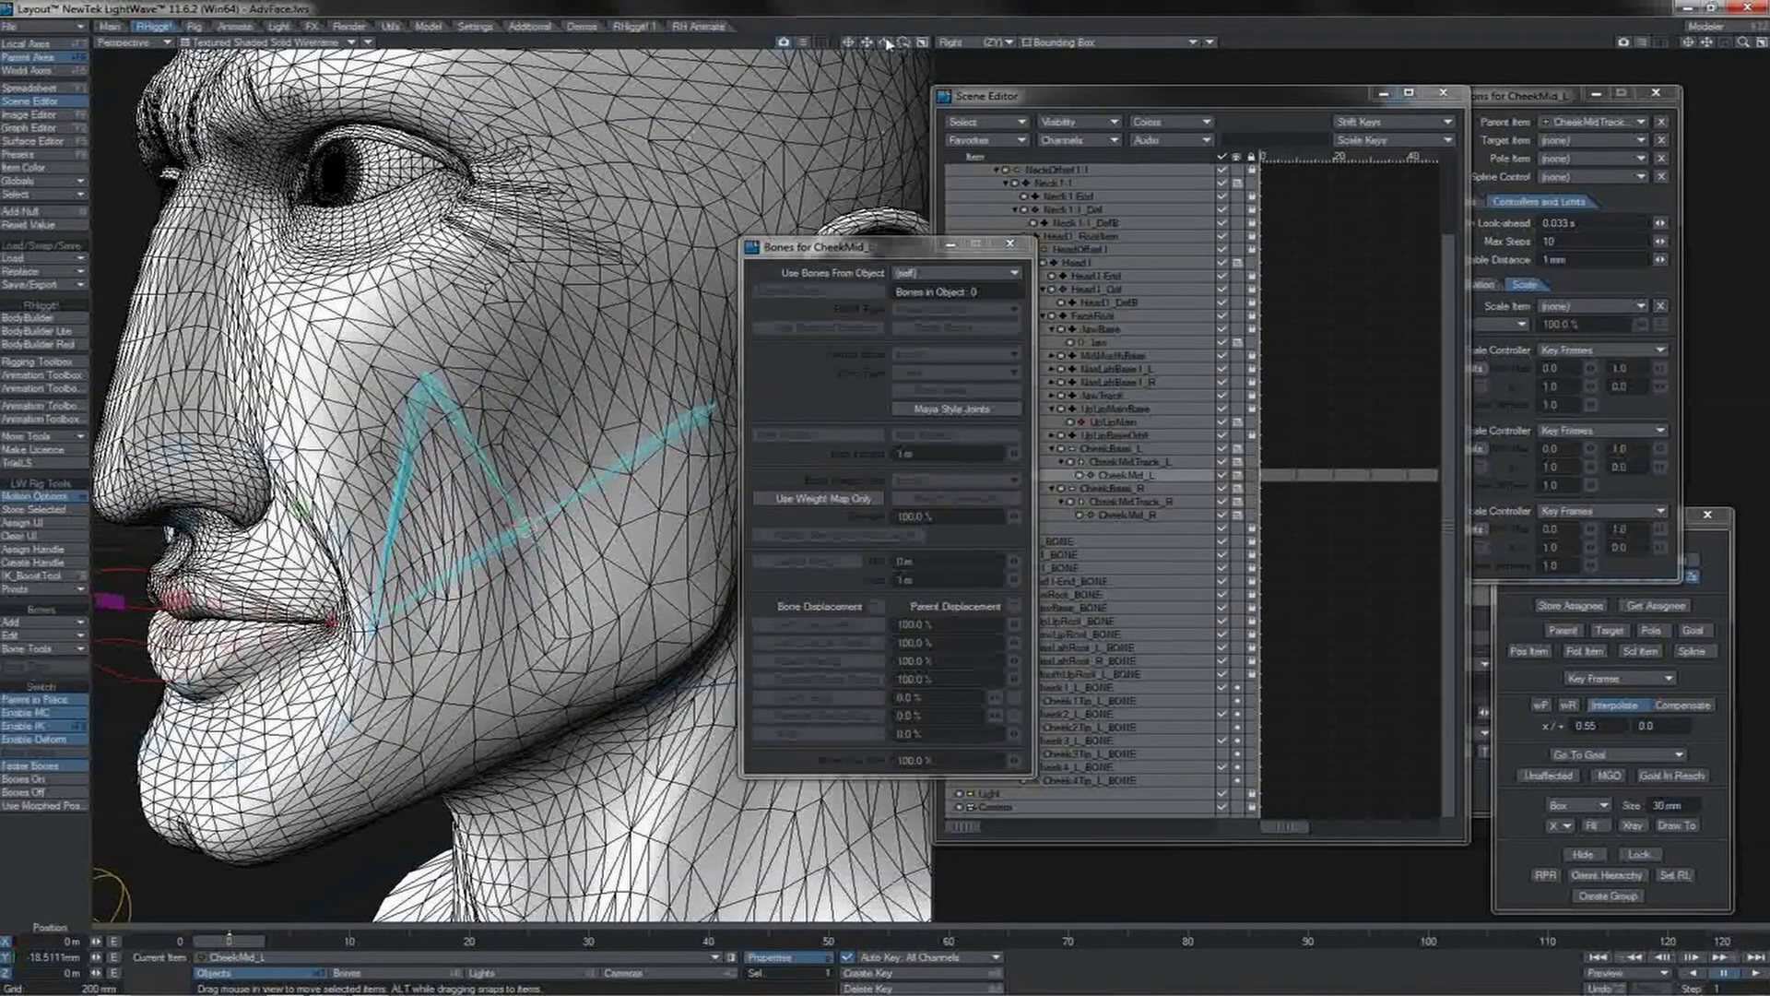
Step: In Layout, view the face from the front and test the cheek by pulling the mouth-corner control outward
drag(886, 42, 538, 339)
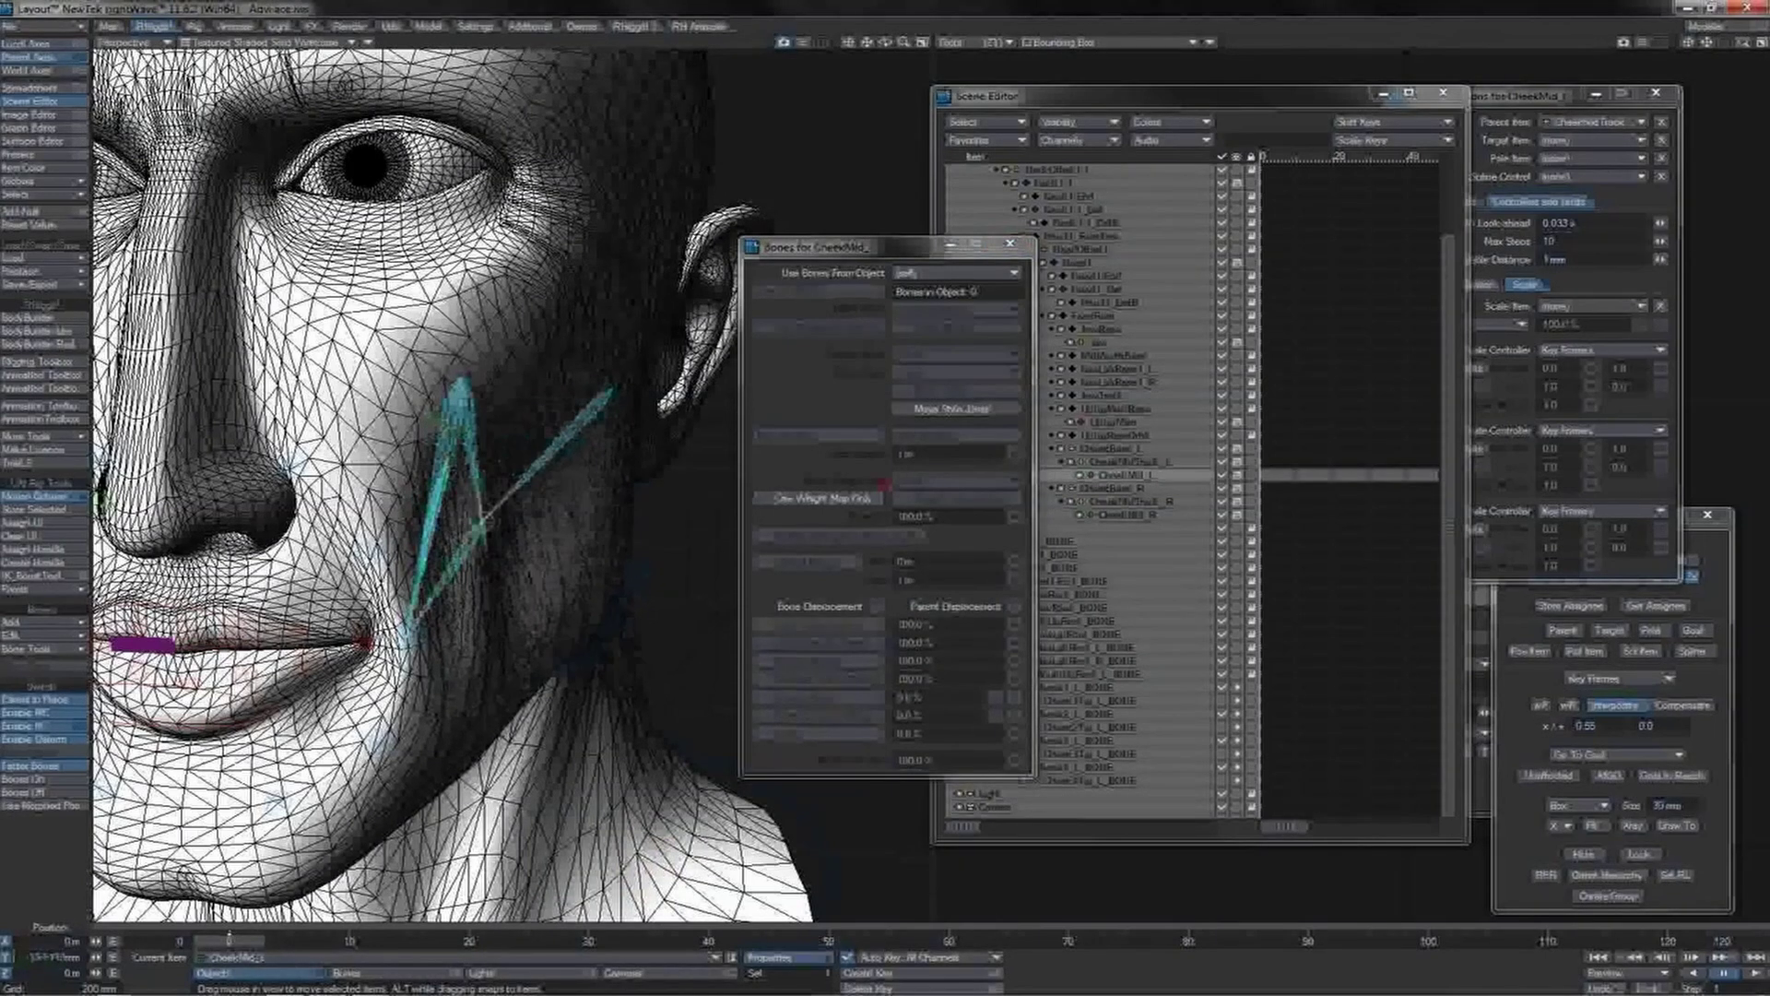
drag(366, 642, 442, 630)
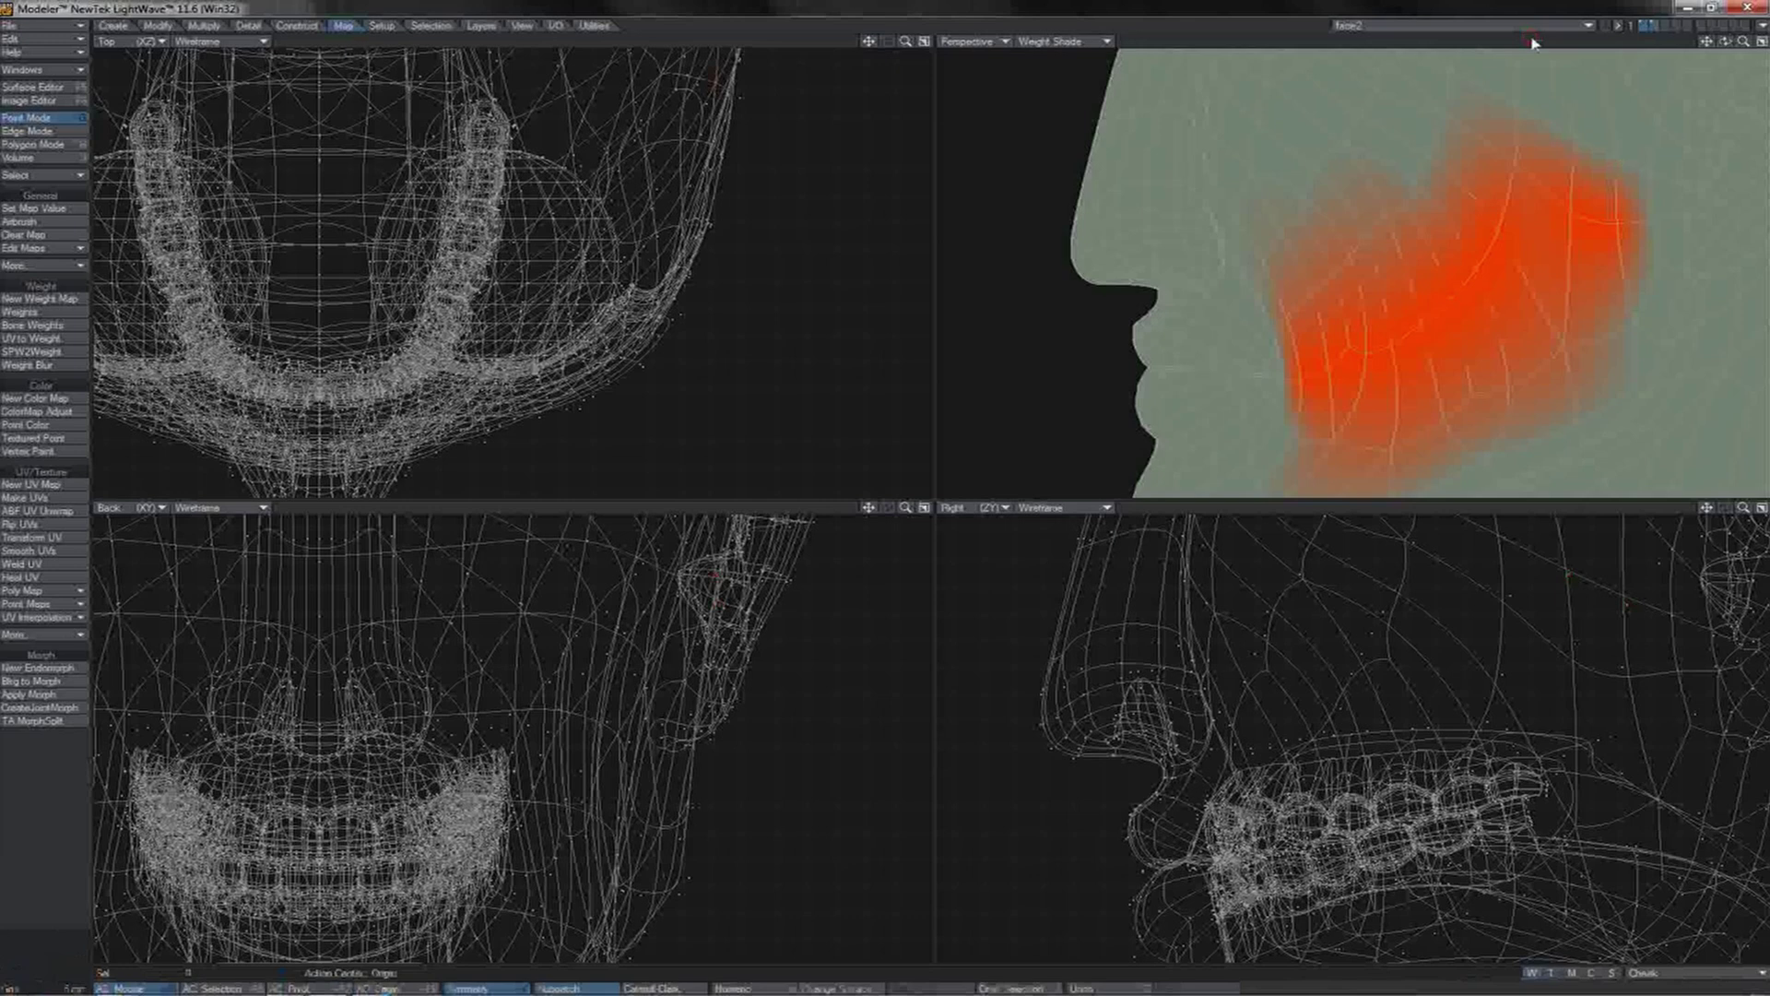
Step: In Modeler, switch the perspective view to Wireframe Shade and examine the vertical edge line beside the mouth by selecting it, clearing the selection
click(1101, 42)
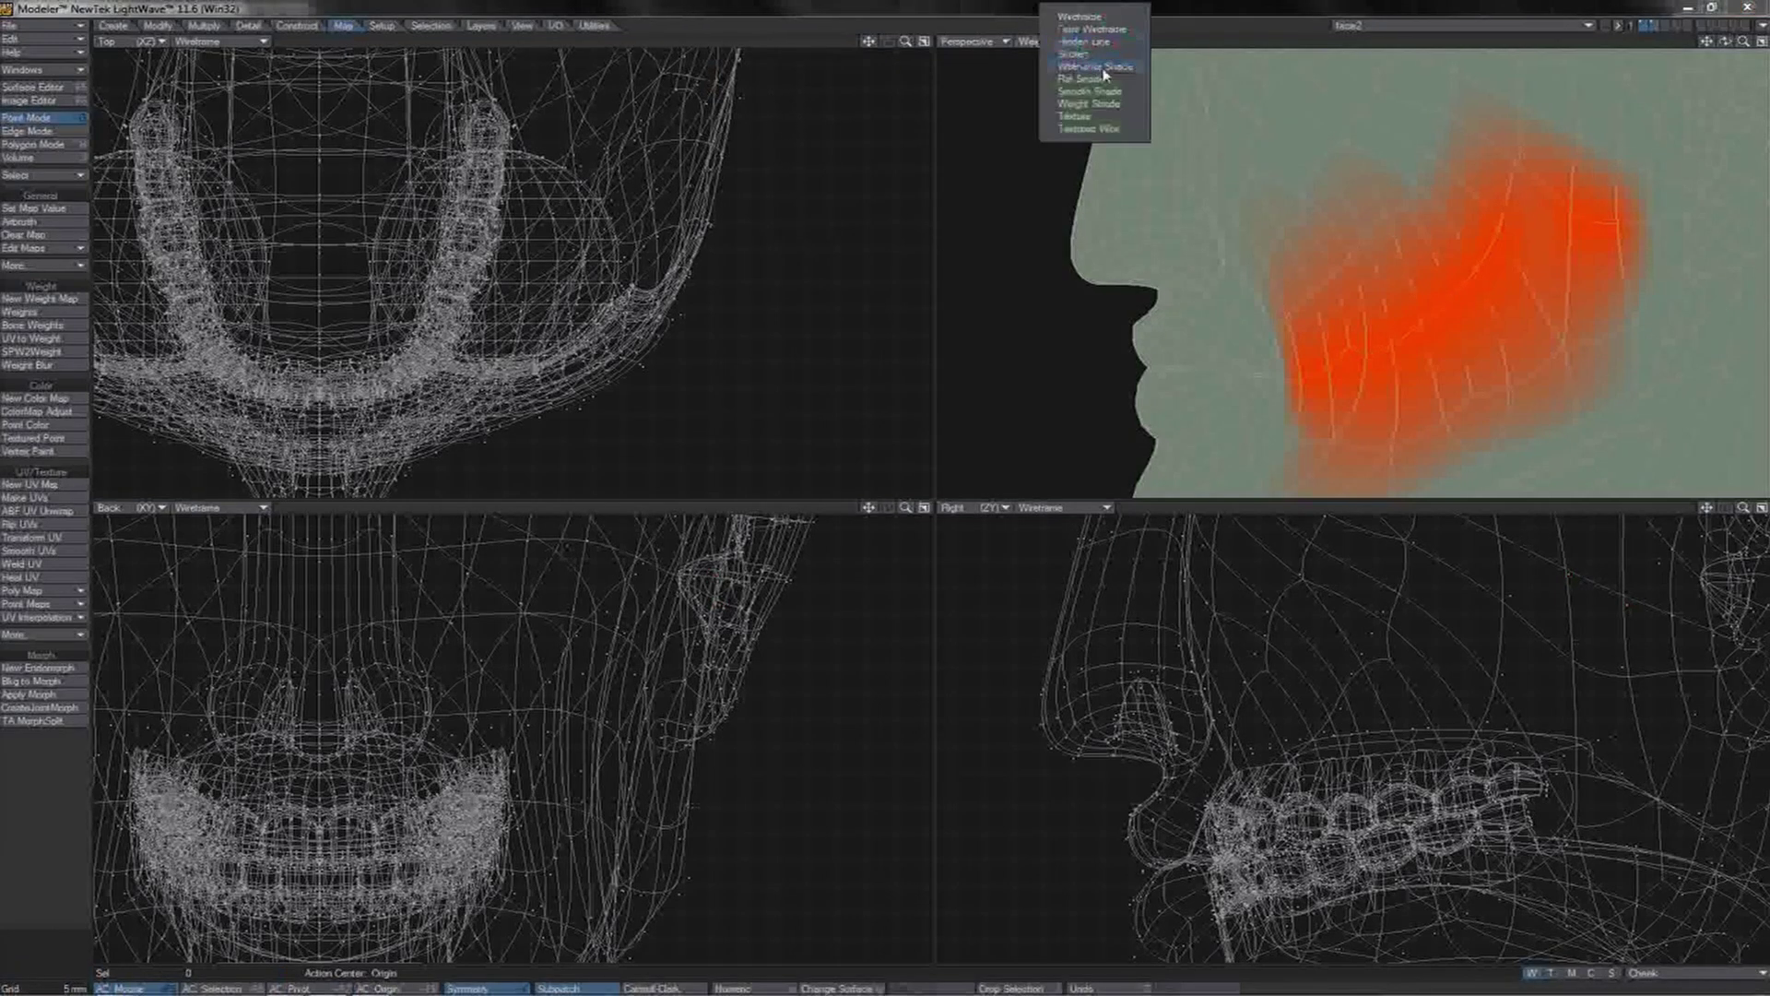
click(1103, 70)
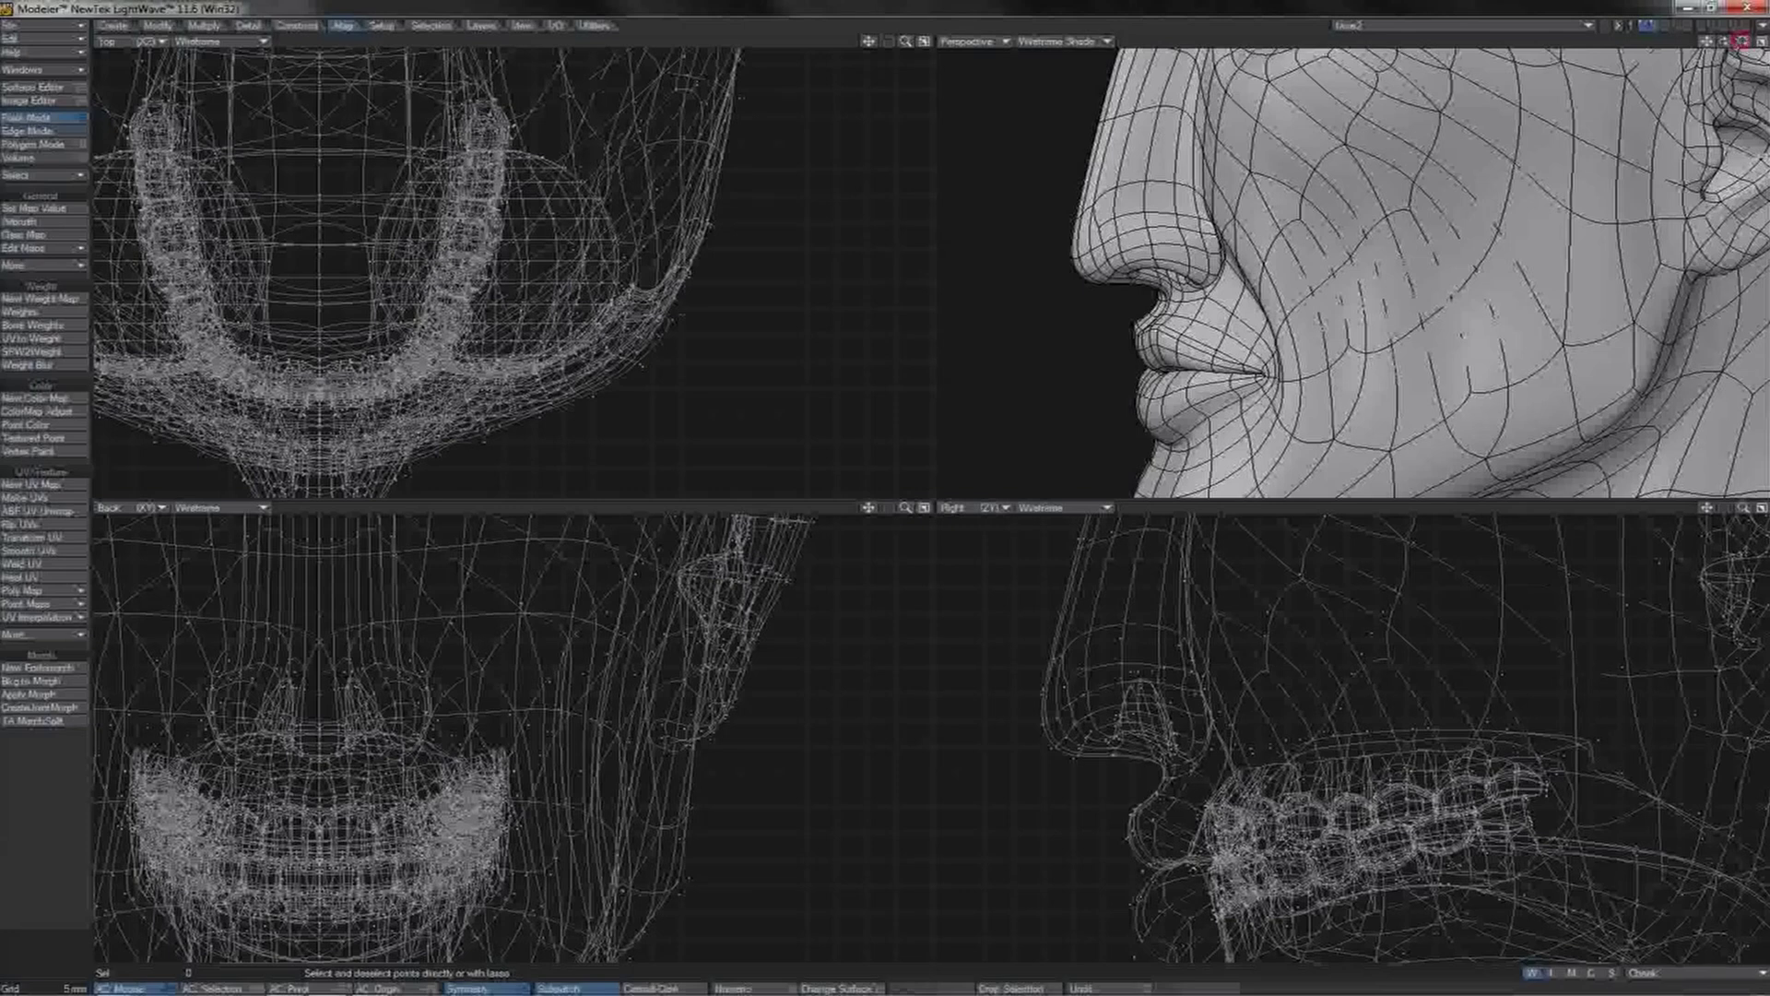
key(a)
drag(1727, 40, 885, 490)
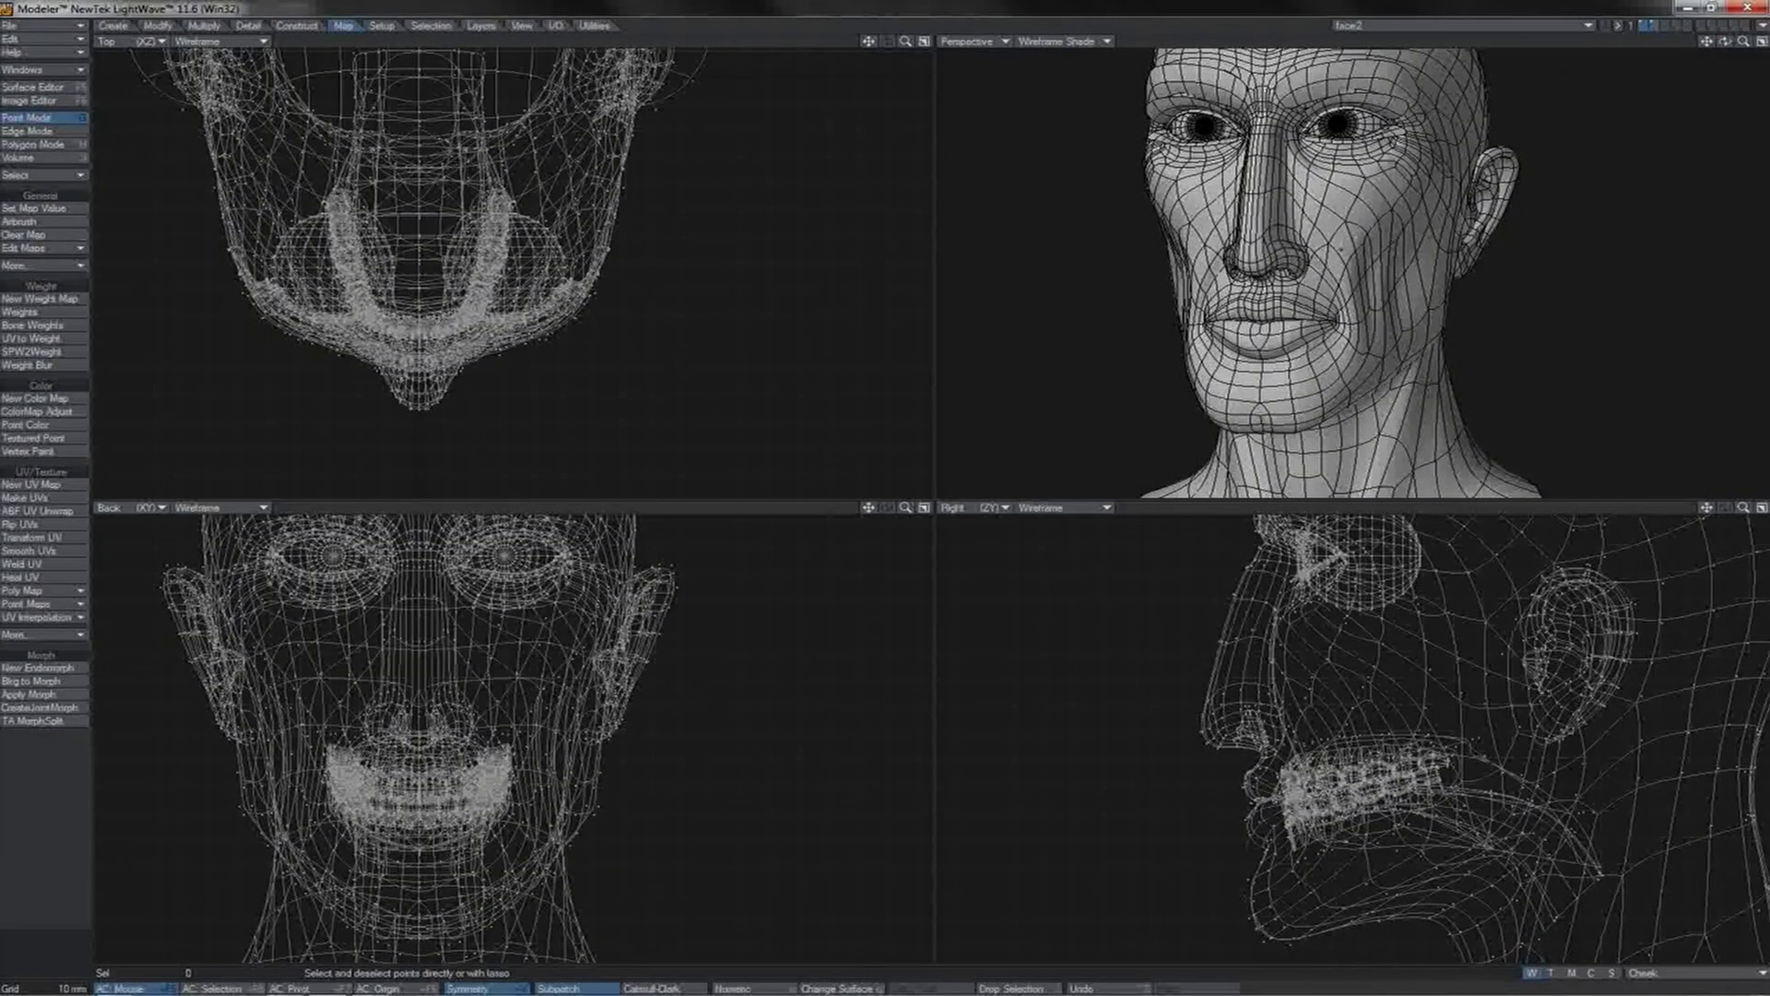
drag(1350, 232, 1373, 352)
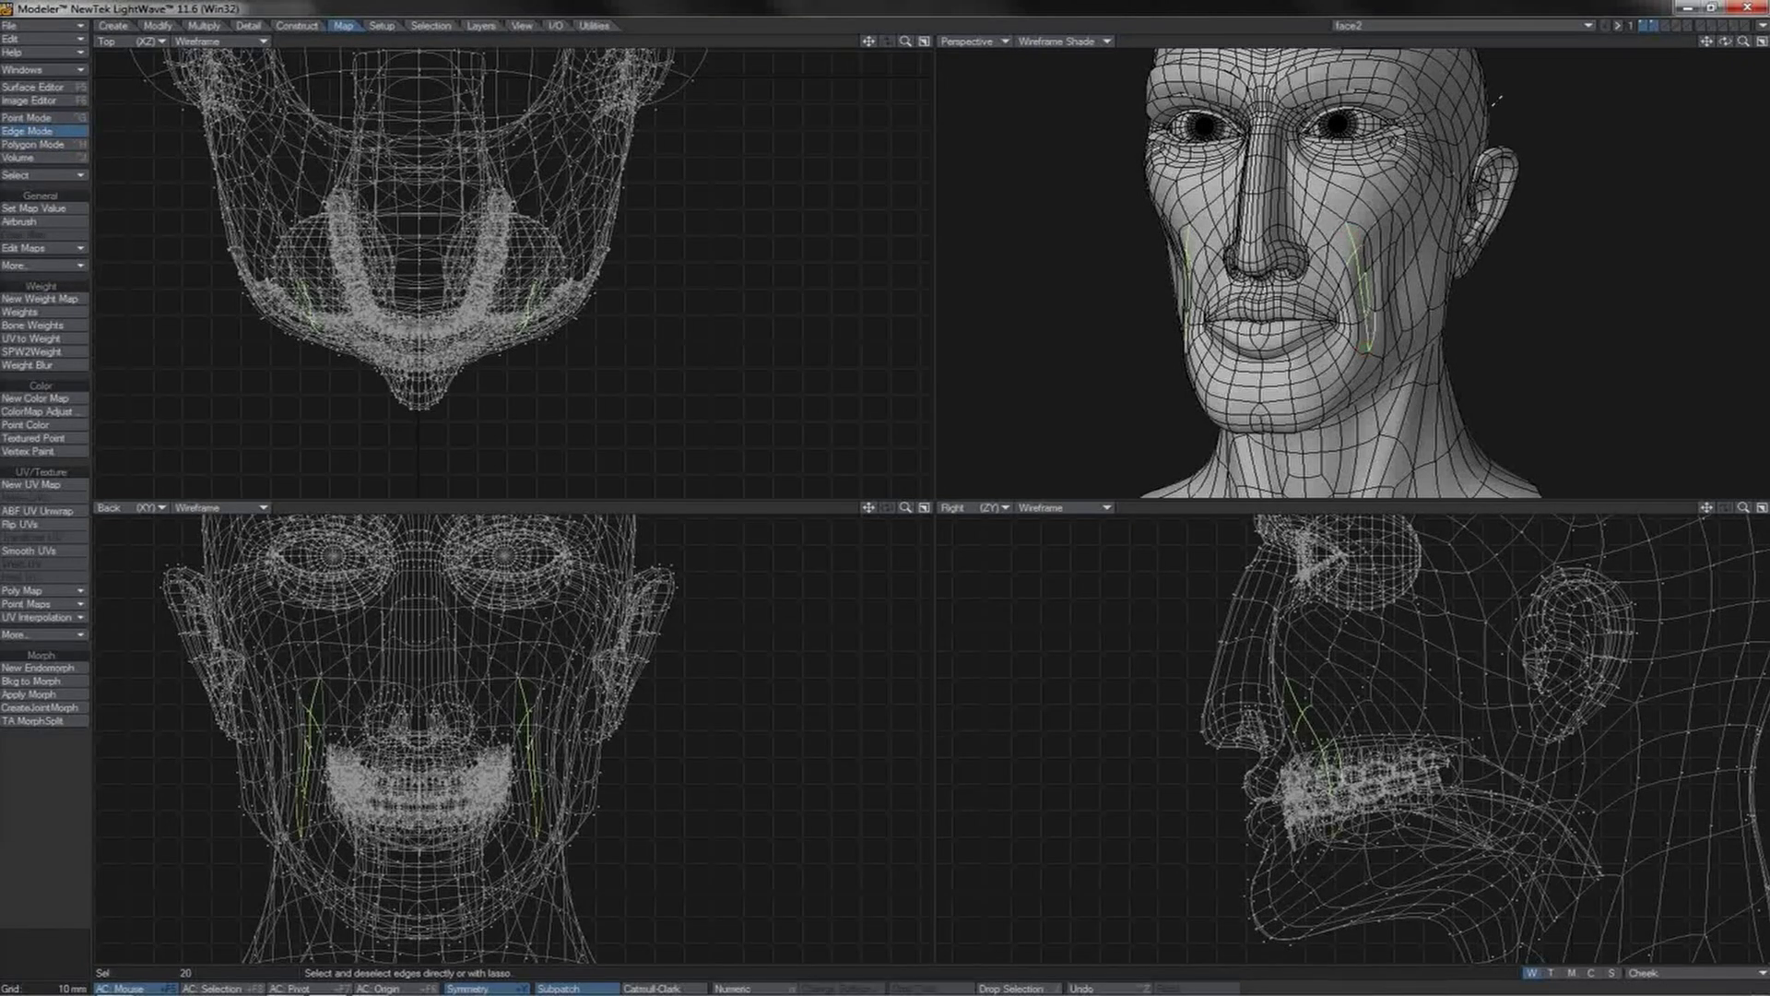
click(1492, 42)
Step: Select the diagonal edge line from the cheekbone toward the mouth corner and examine its flow from the side, front and close up
mouse_move(1724, 40)
mouse_down()
mouse_move(1613, 40)
mouse_move(1729, 43)
mouse_up()
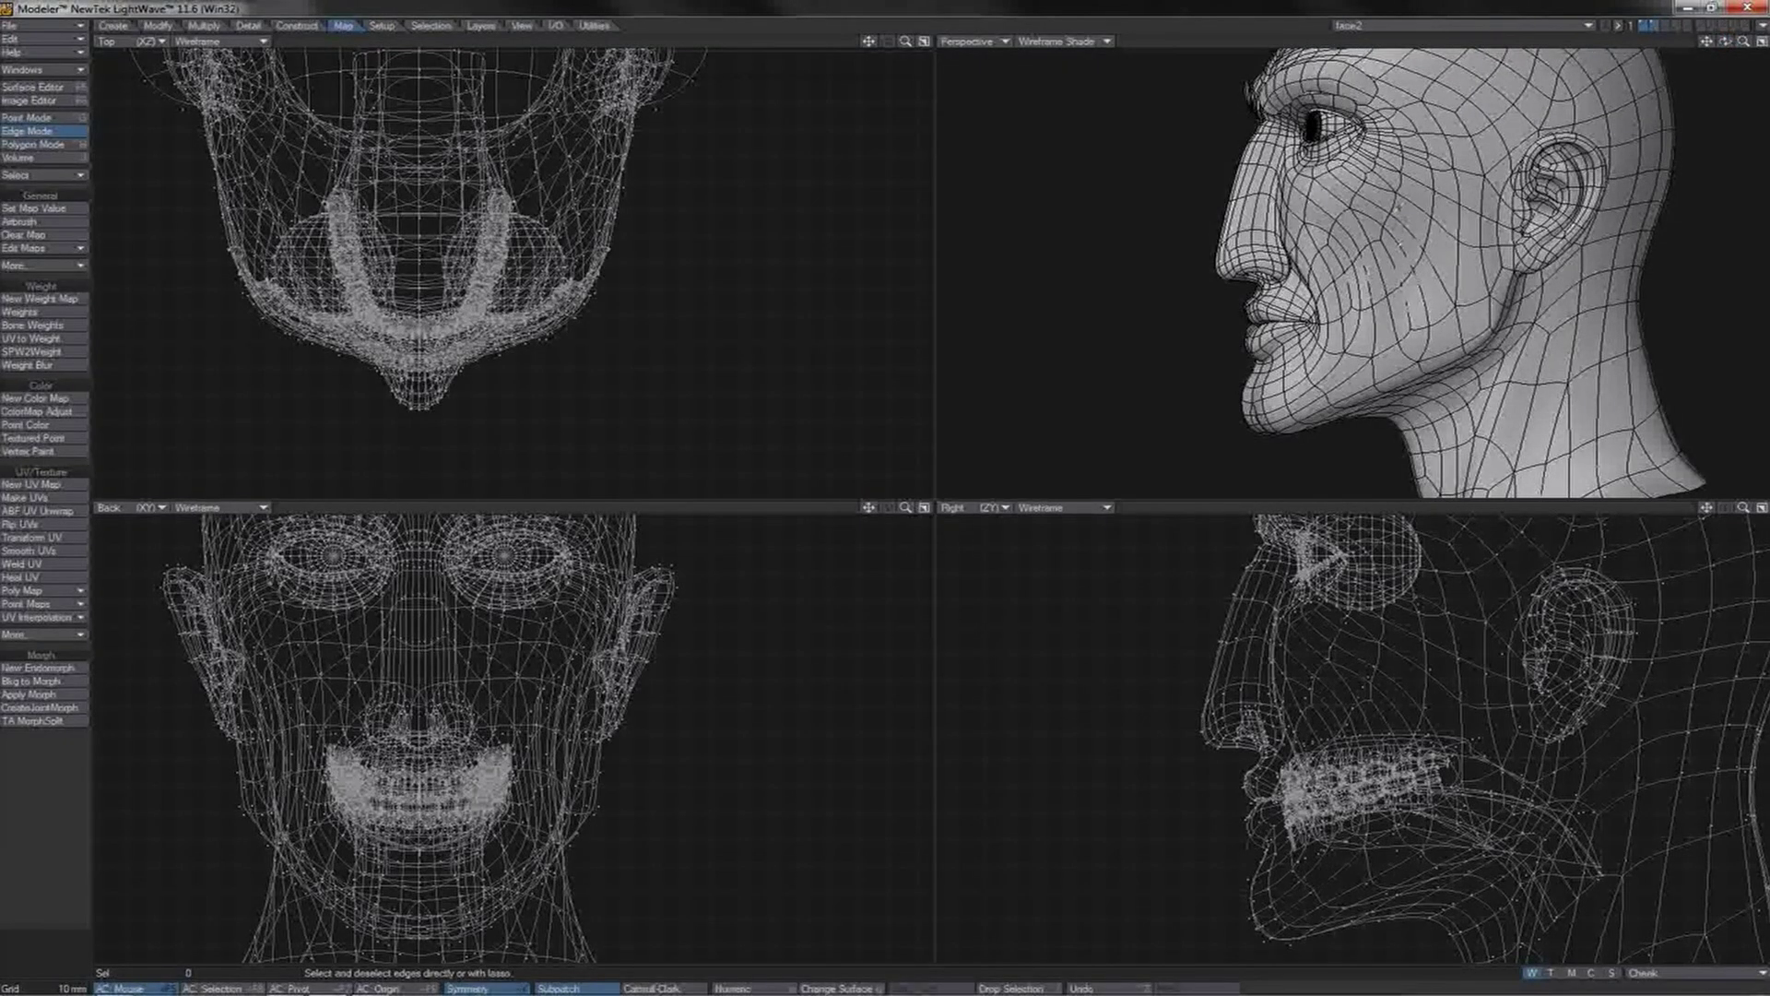
mouse_move(1400, 196)
mouse_down()
mouse_move(1402, 224)
mouse_move(1321, 294)
mouse_up()
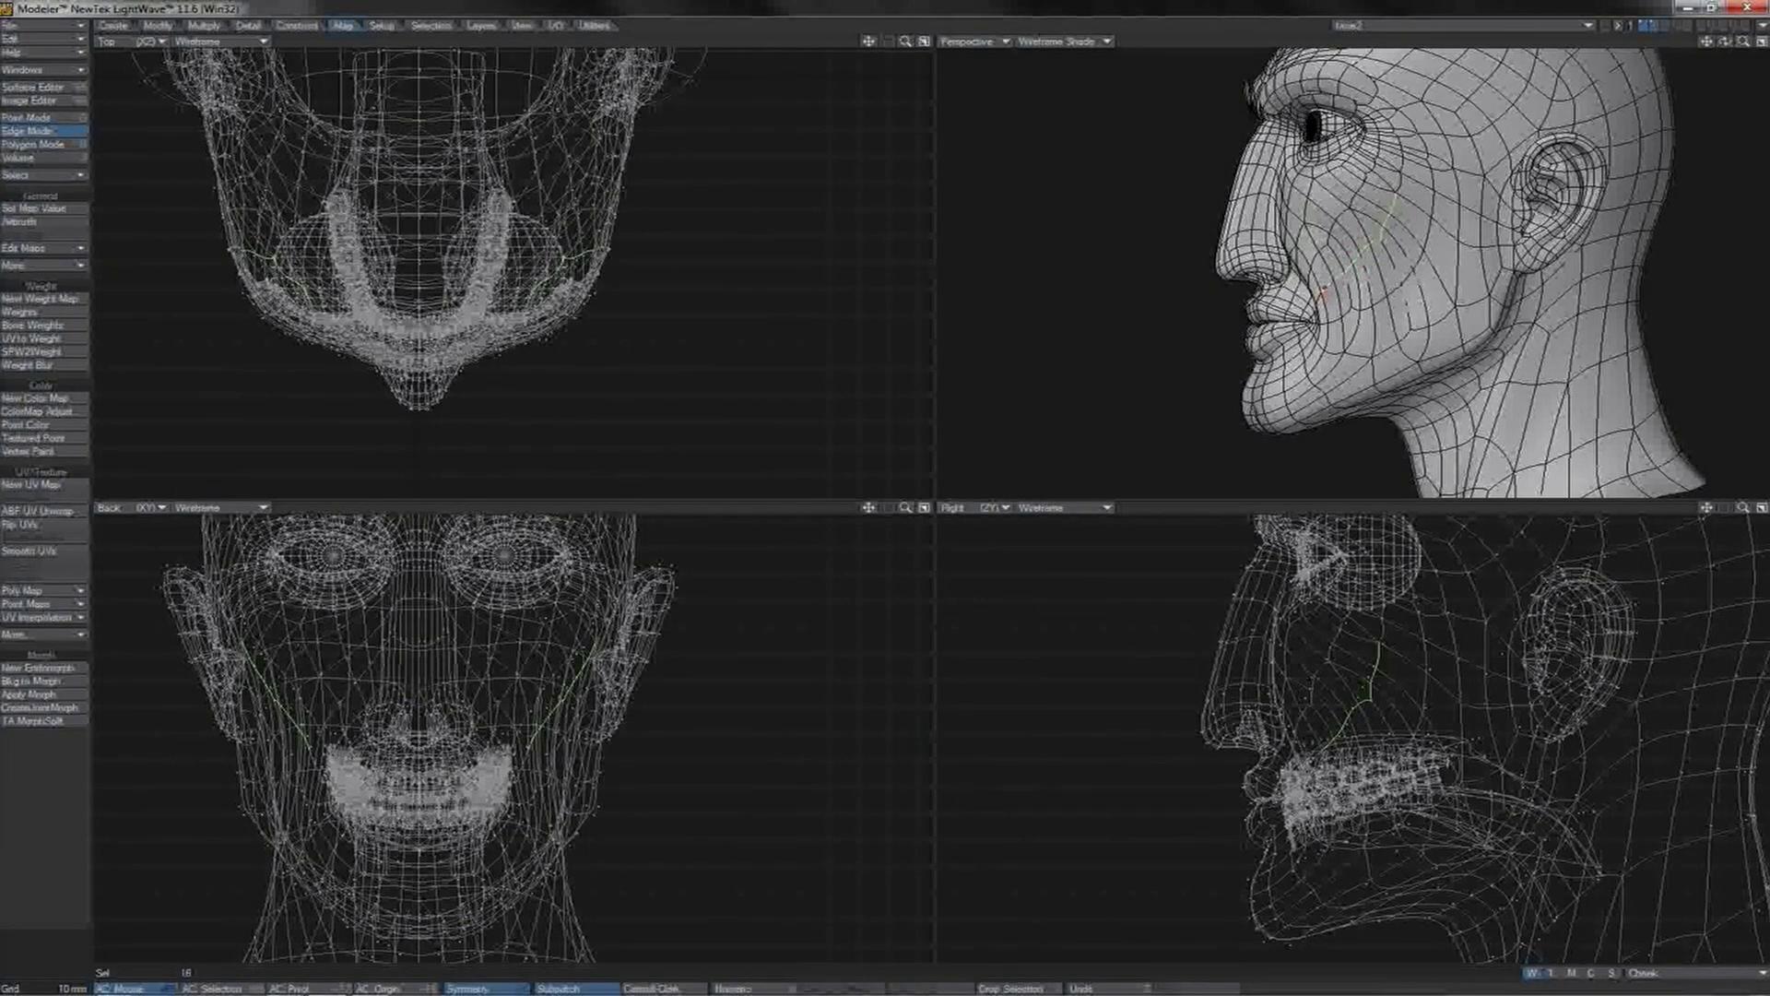
drag(1720, 44, 883, 486)
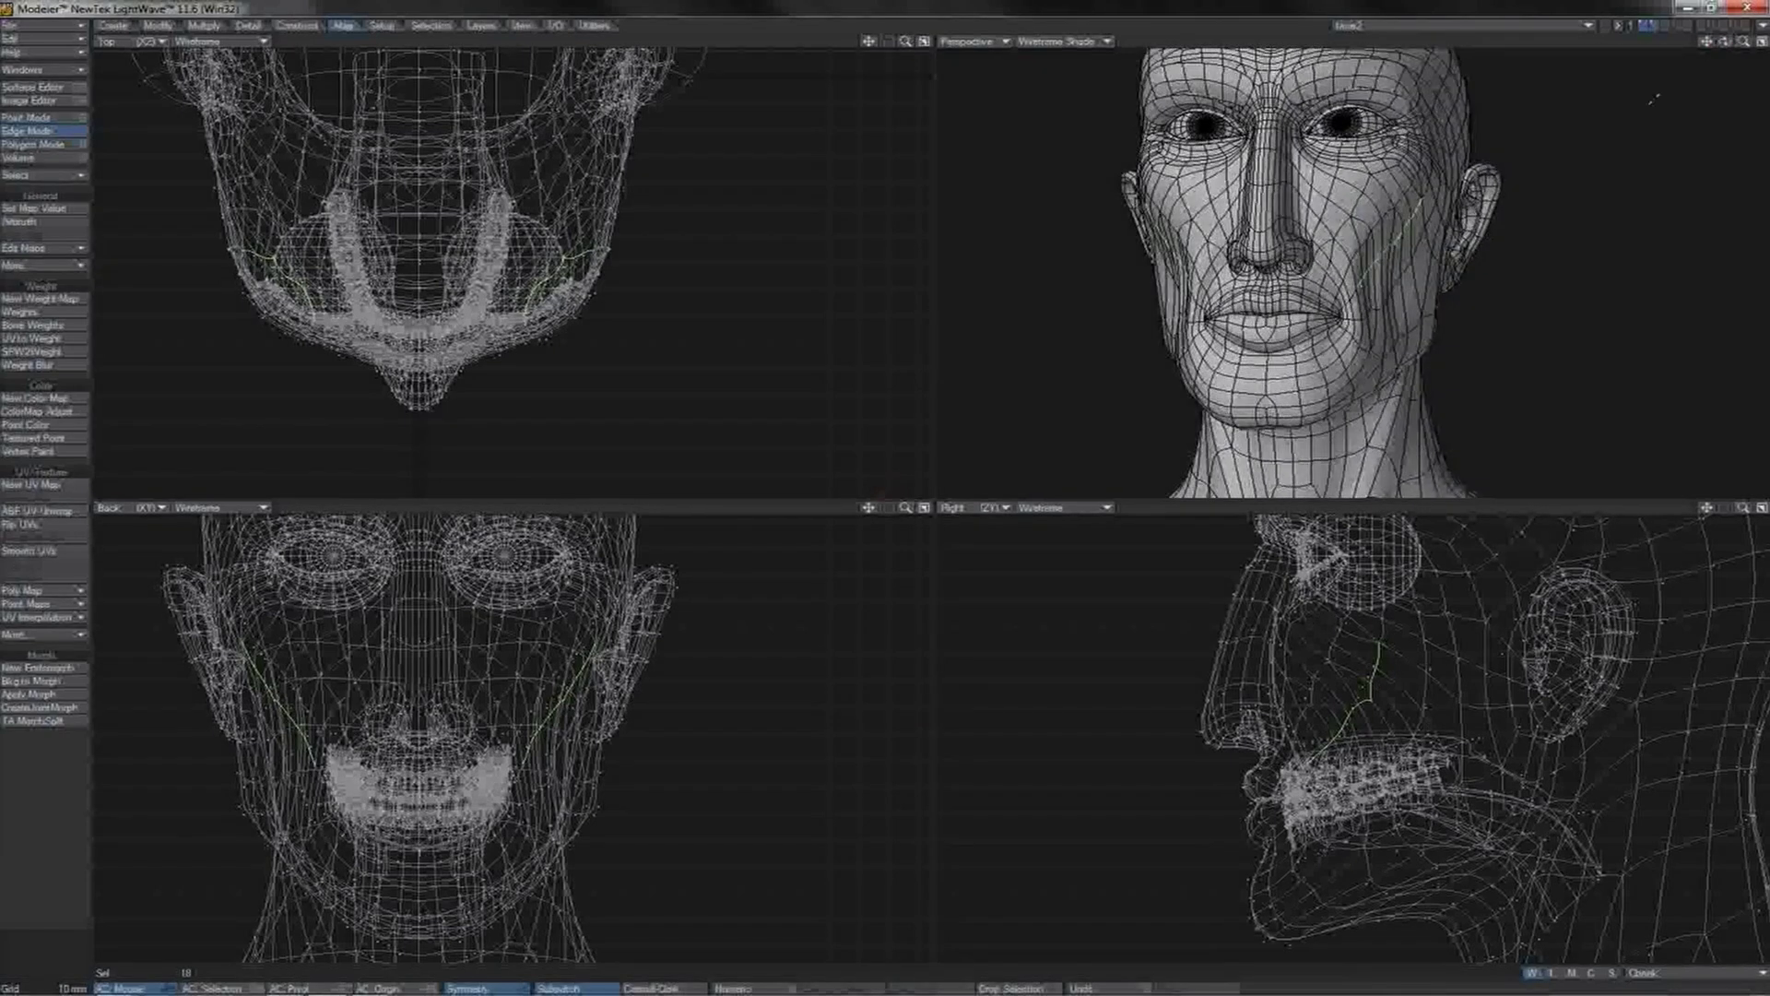
drag(1724, 42, 1448, 43)
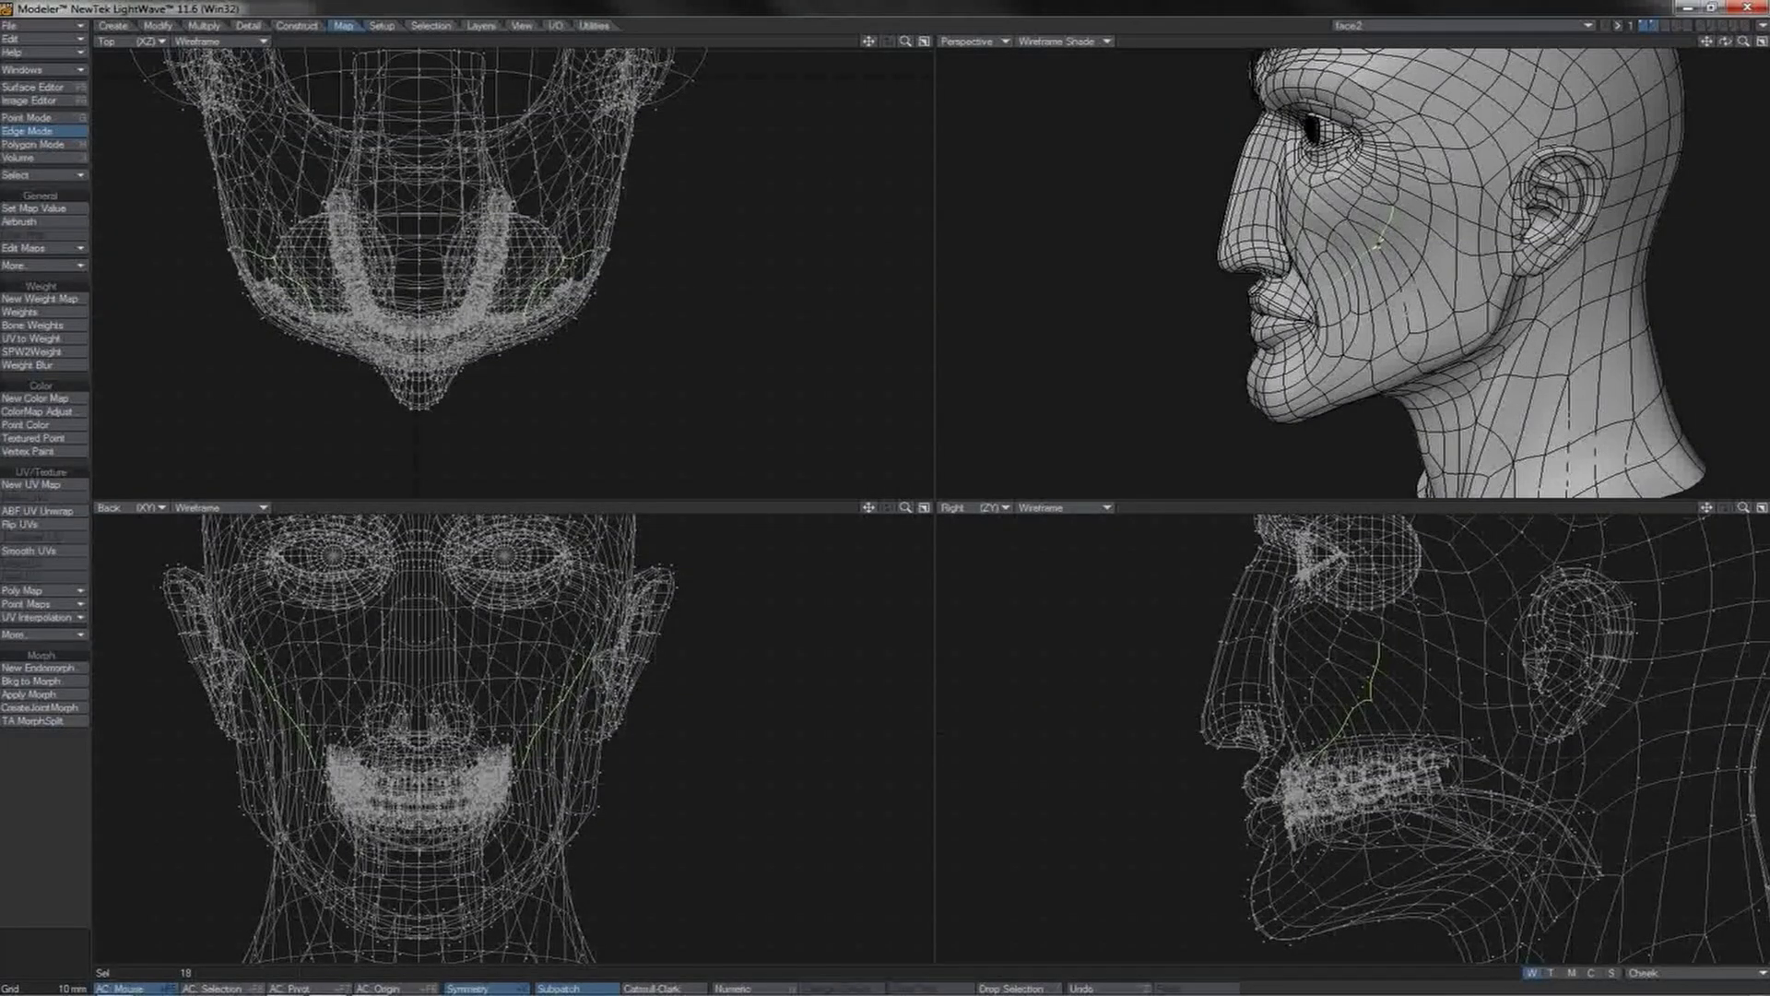
key(shift+a)
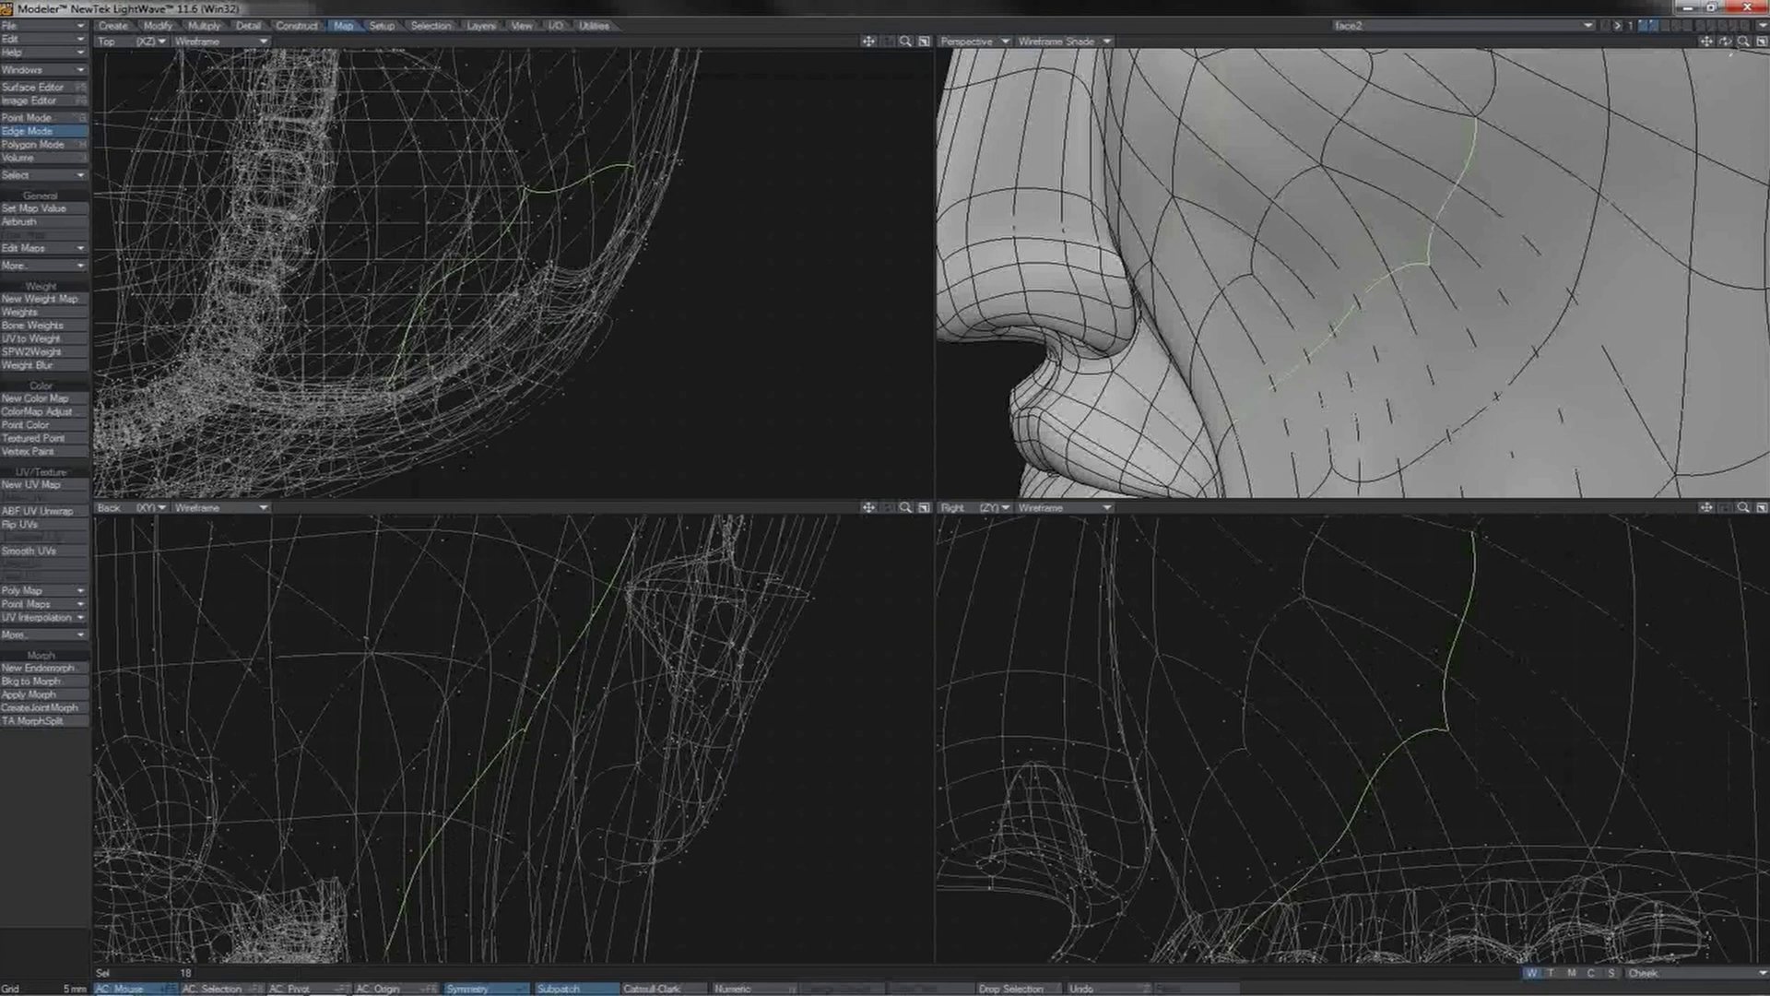
Step: Examine the polygons around the cheekbone pole and the edge line running from it toward the mouth by selecting each, clearing the selection
drag(1741, 41, 1699, 42)
key(ctrl+h)
drag(1340, 215, 1342, 222)
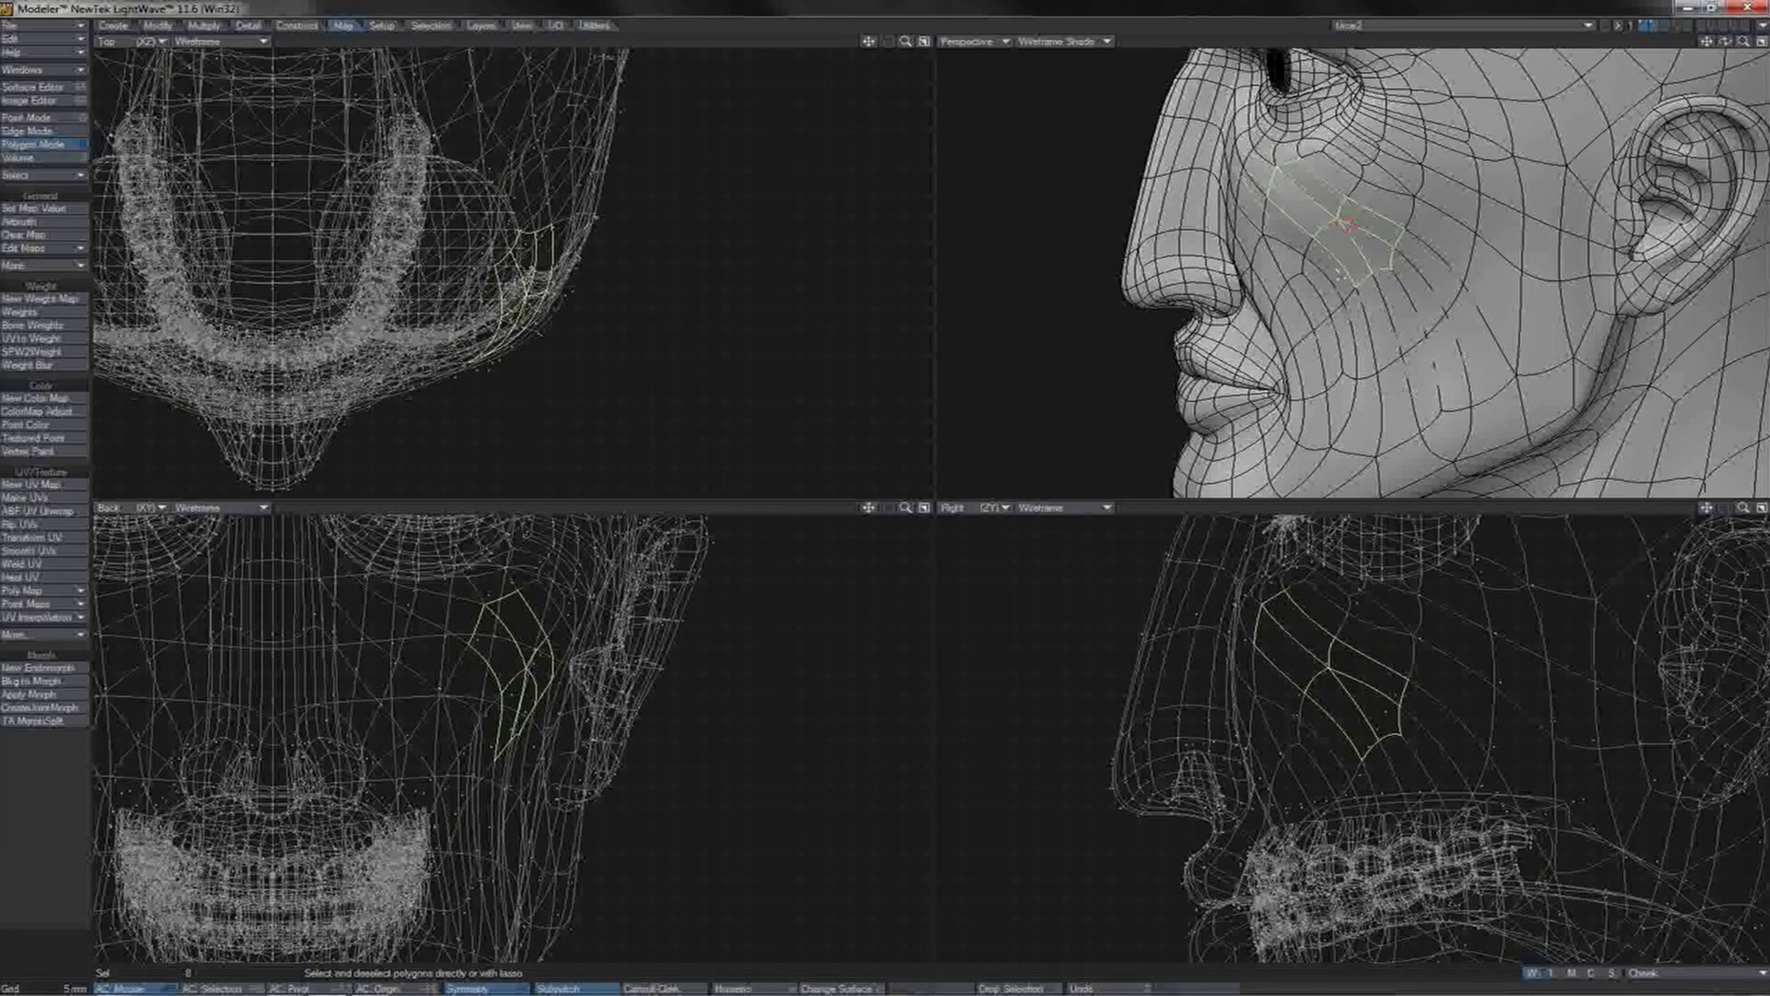
key(ctrl+h)
click(1335, 211)
drag(1335, 211, 1282, 293)
mouse_move(1721, 44)
mouse_down()
mouse_move(1762, 43)
mouse_move(1710, 43)
mouse_up()
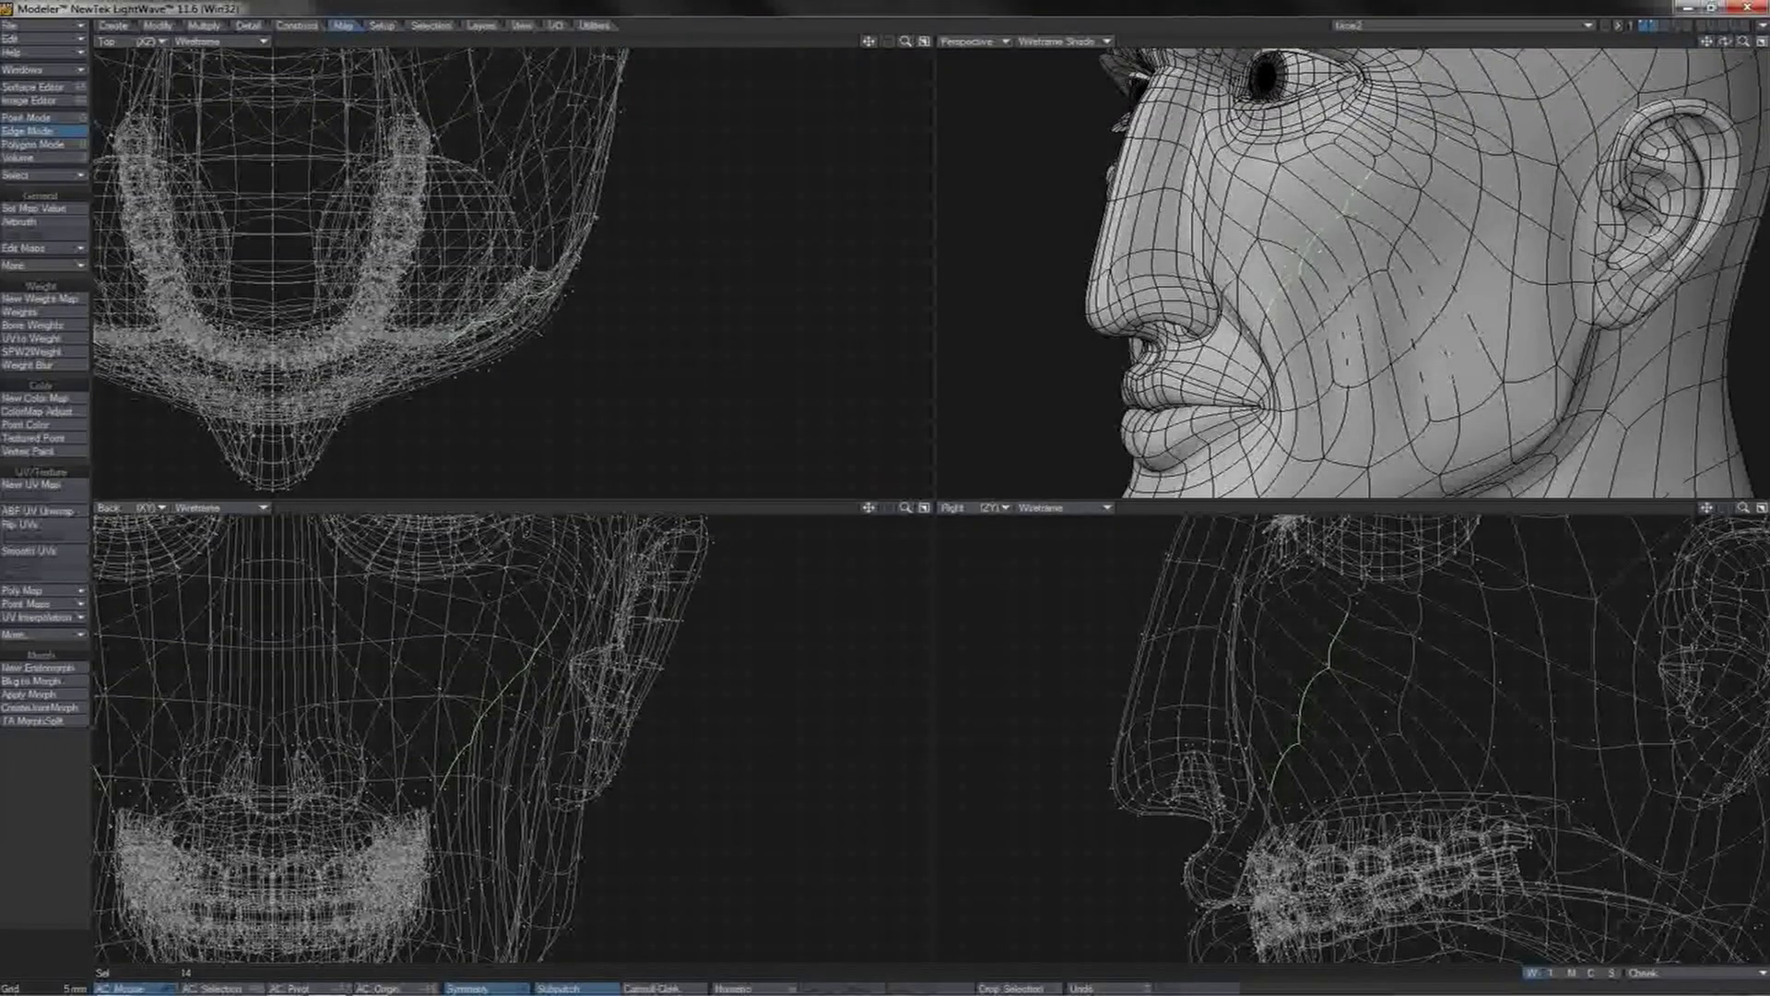
key(slash)
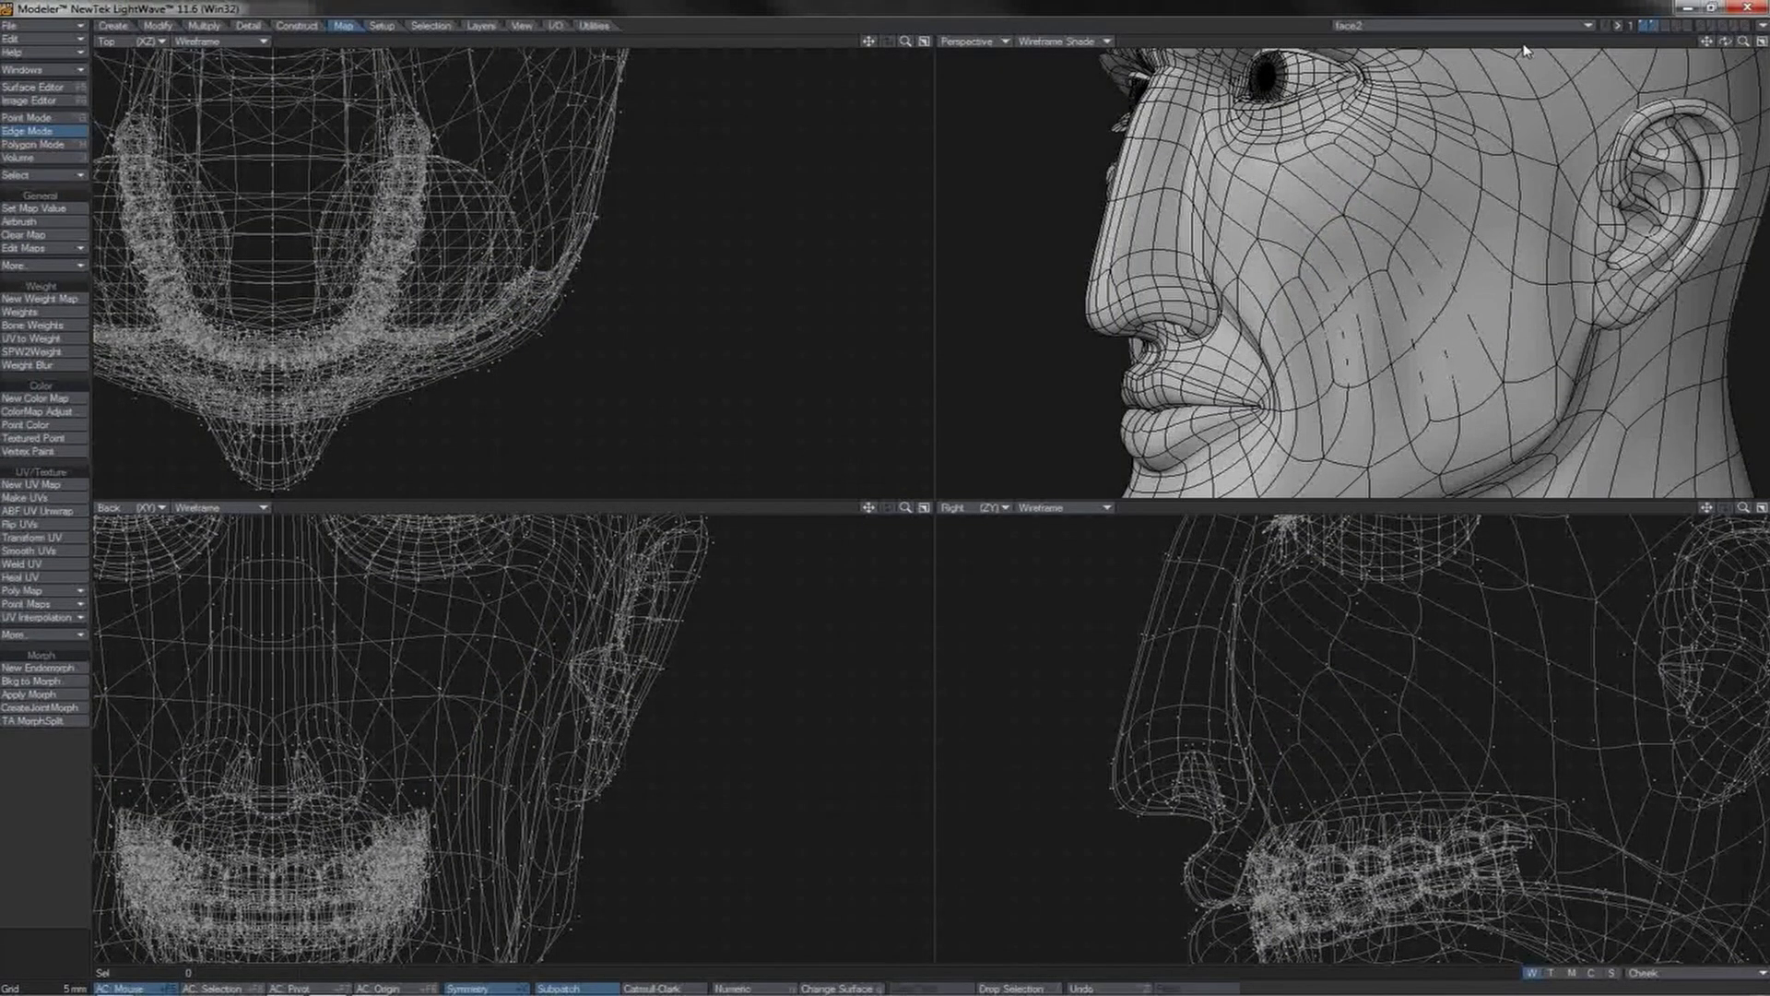
Step: Return to Layout, view the face from the side, and test the cheek by rotating the Jaw control open and closed, undoing the rotation
click(1684, 9)
mouse_move(481, 522)
mouse_down()
mouse_move(470, 497)
mouse_move(529, 624)
mouse_move(468, 492)
mouse_up()
drag(903, 41, 784, 42)
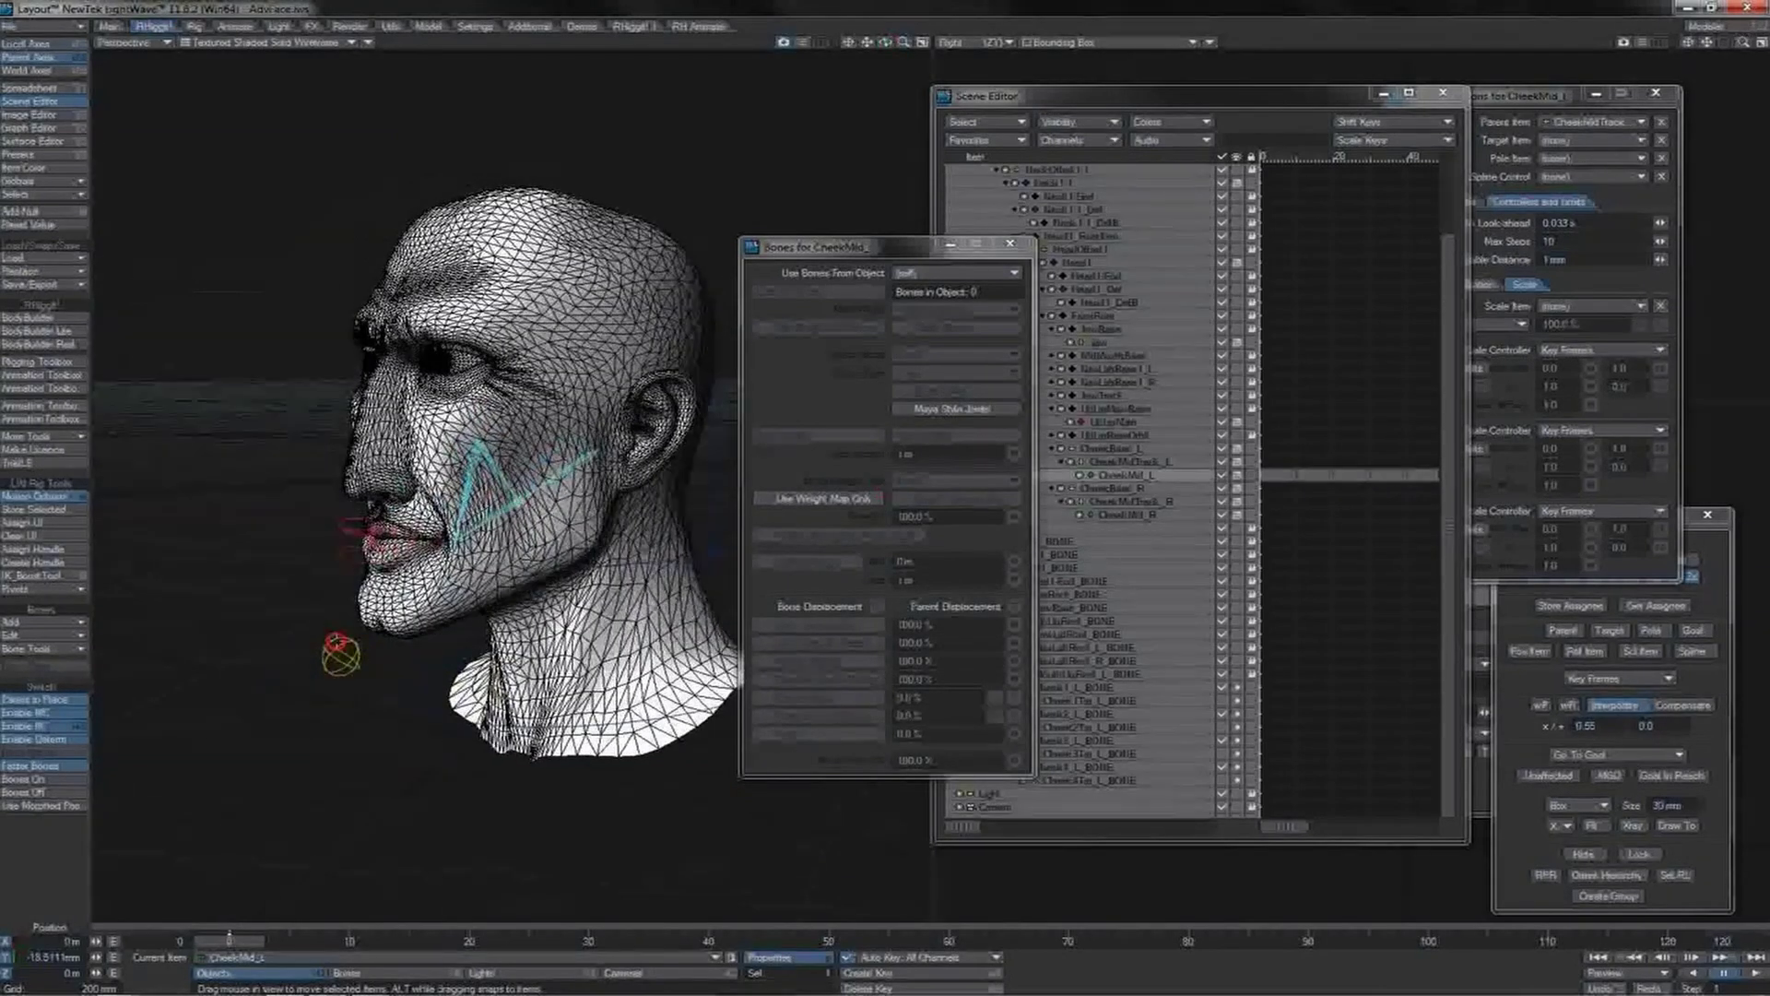
click(333, 640)
key(y)
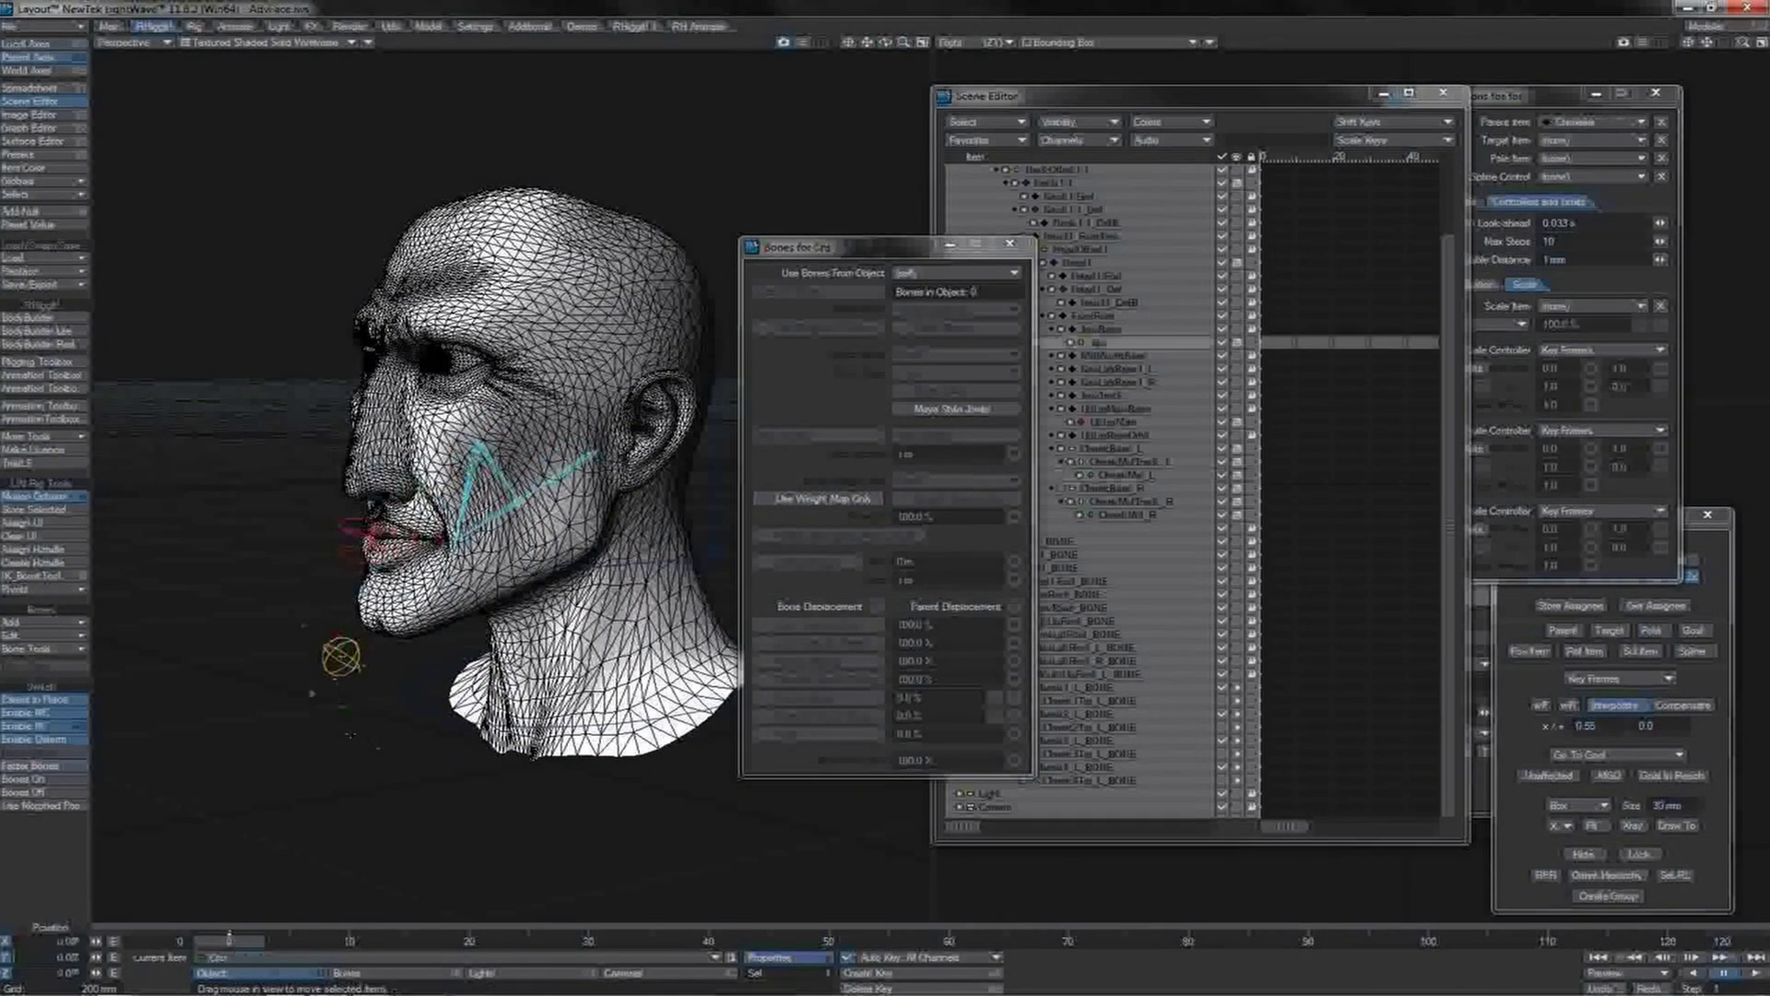
drag(281, 562, 367, 737)
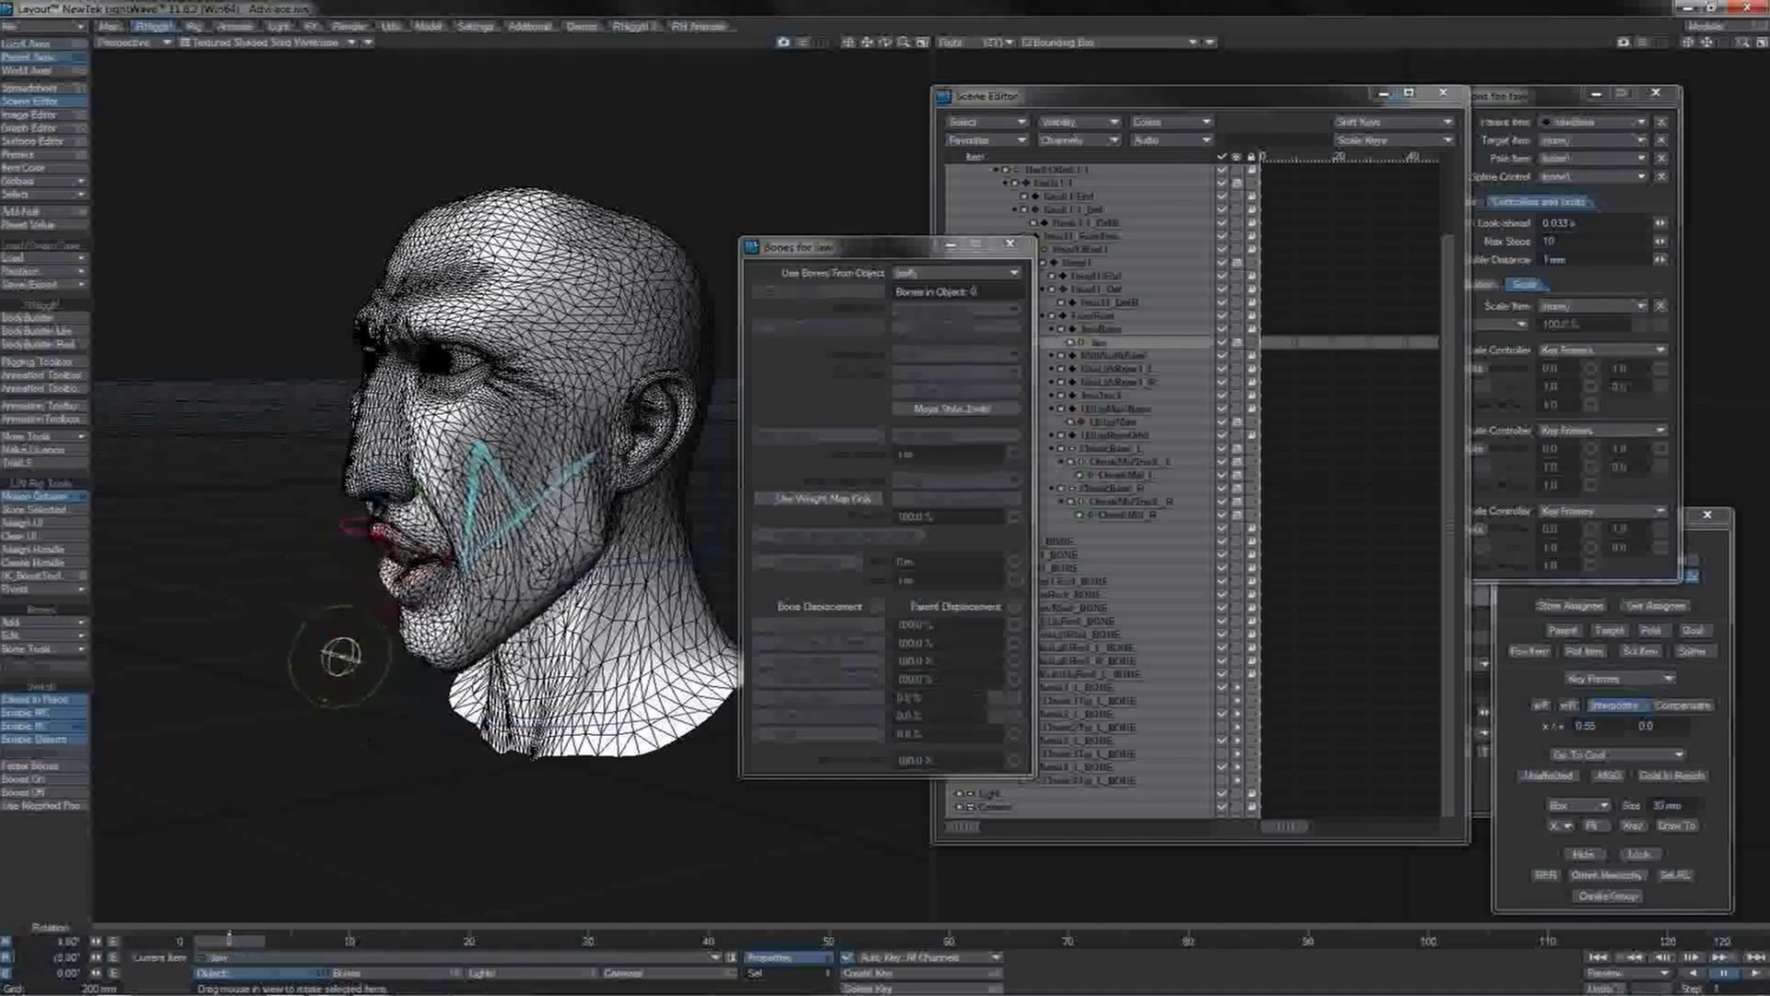
drag(367, 738, 323, 758)
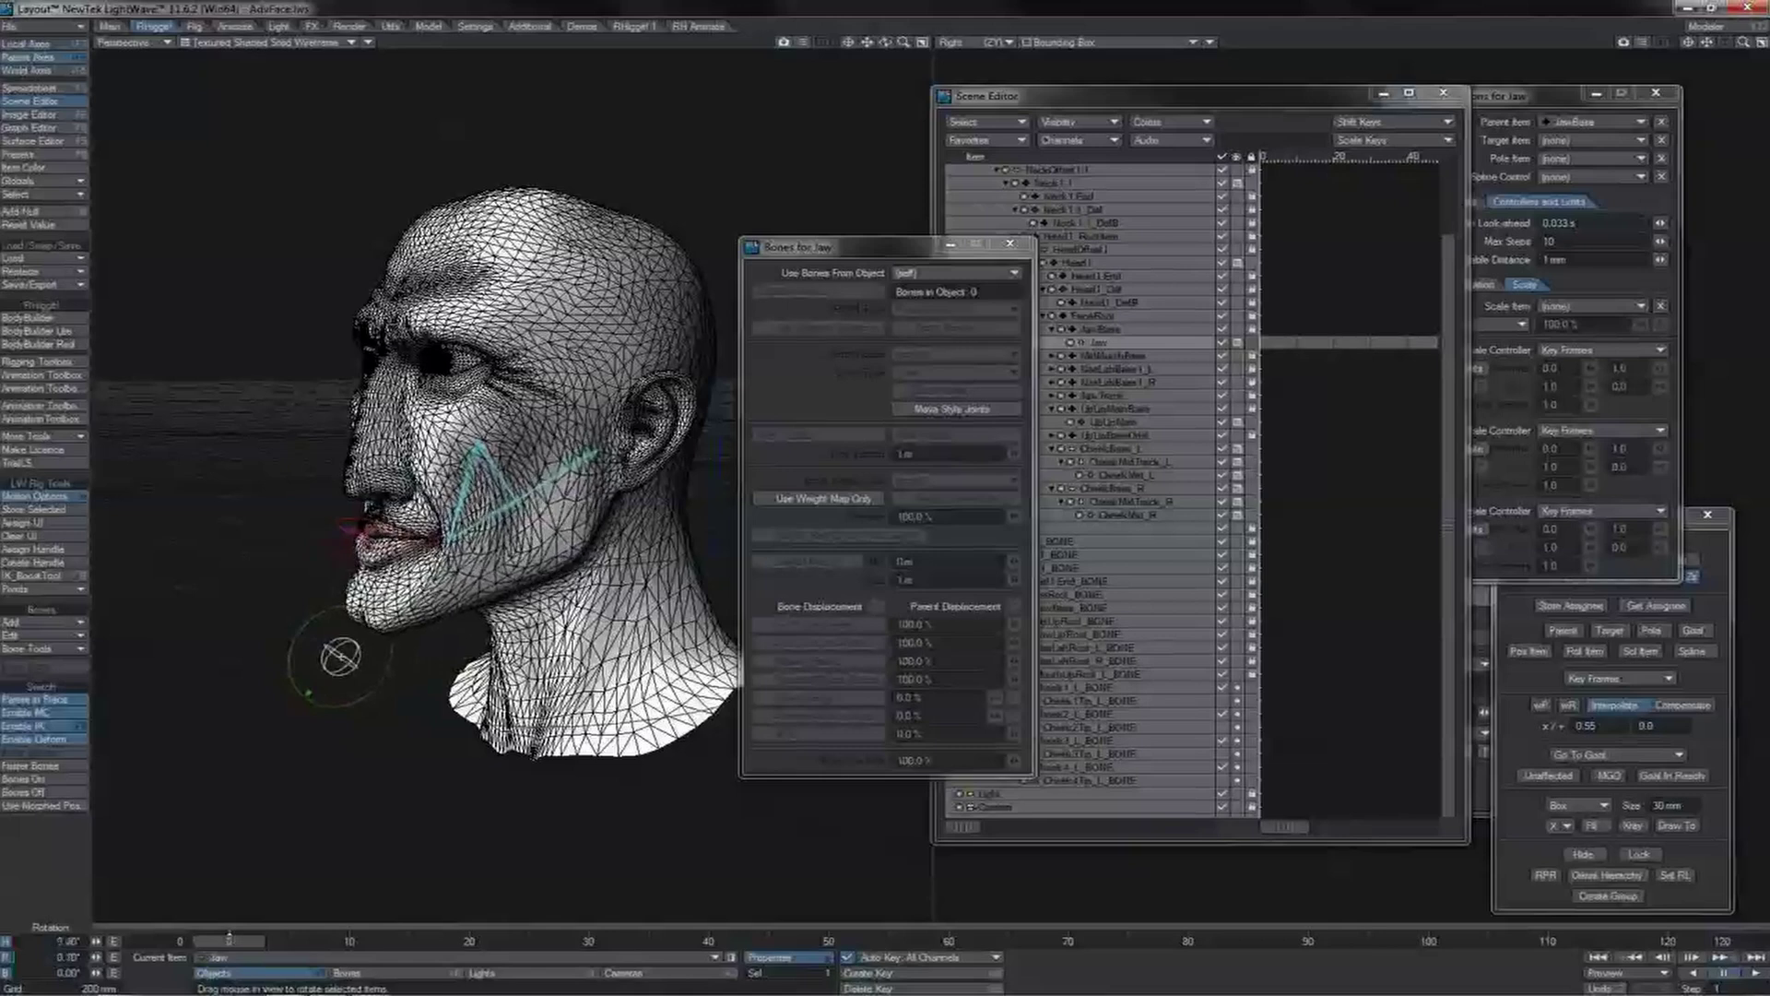
drag(318, 697, 314, 697)
key(ctrl+z)
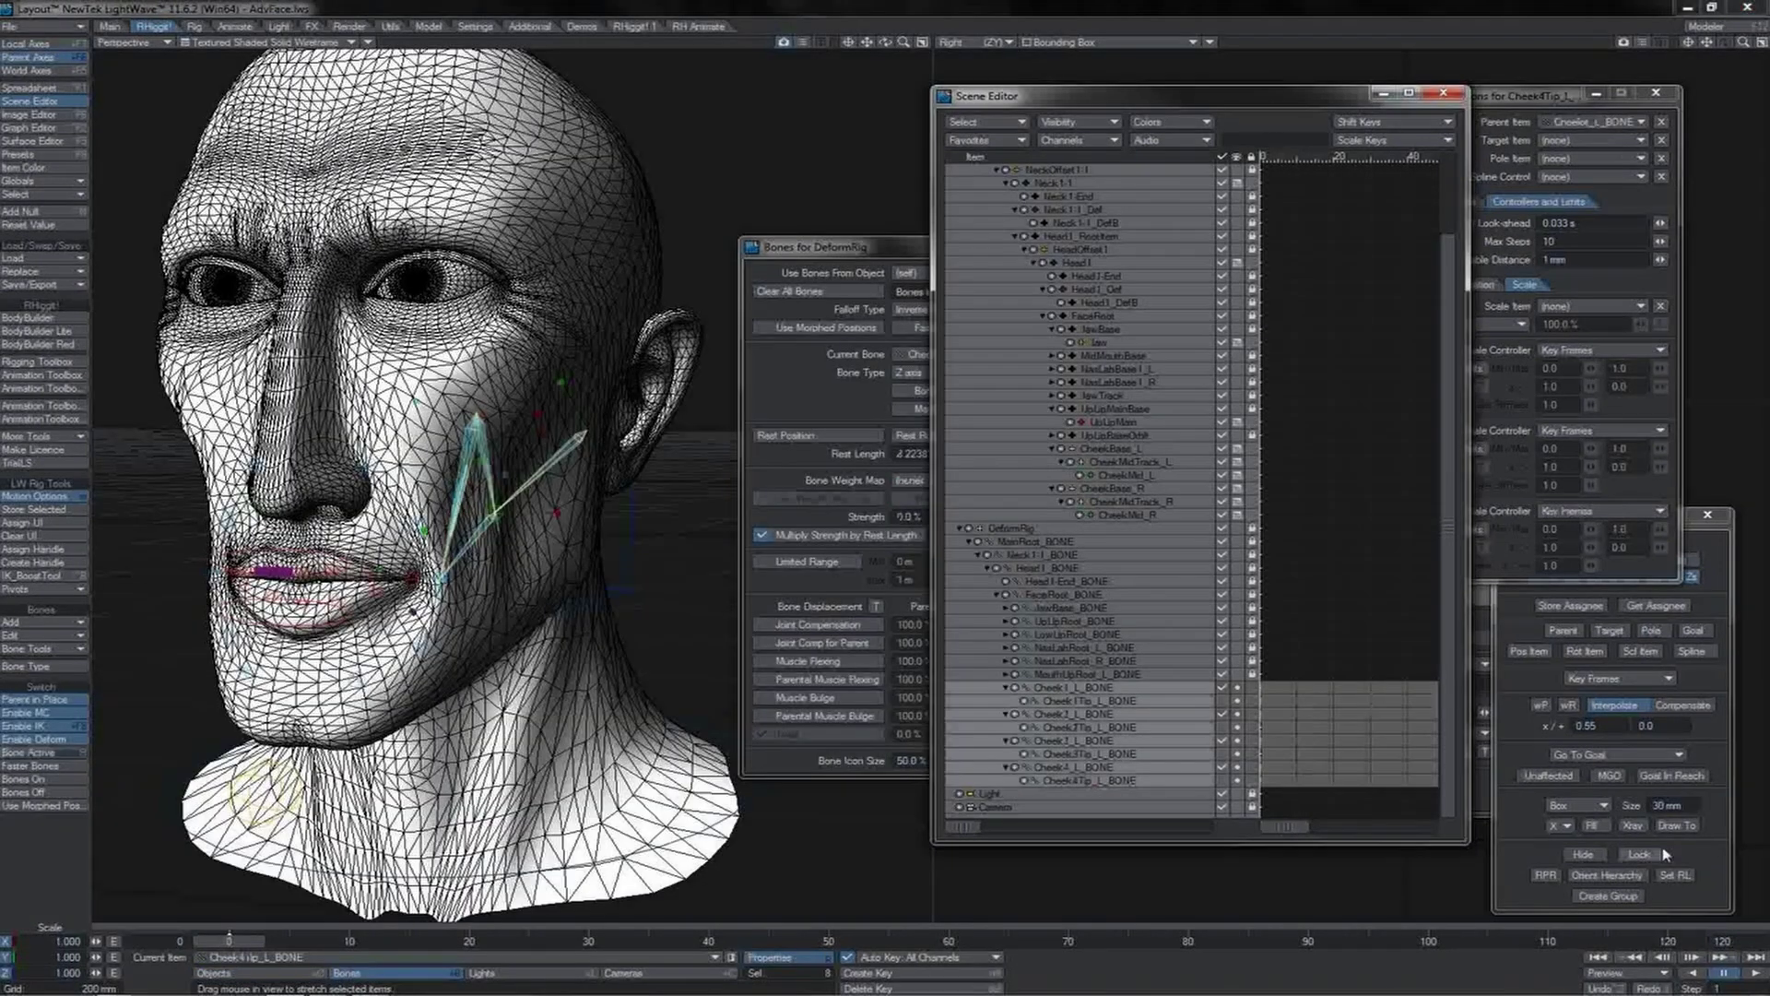
Step: Lock and hide the selected left cheek bones, Cheek1_L_BONE through Cheek4Tip_L_BONE
click(1655, 857)
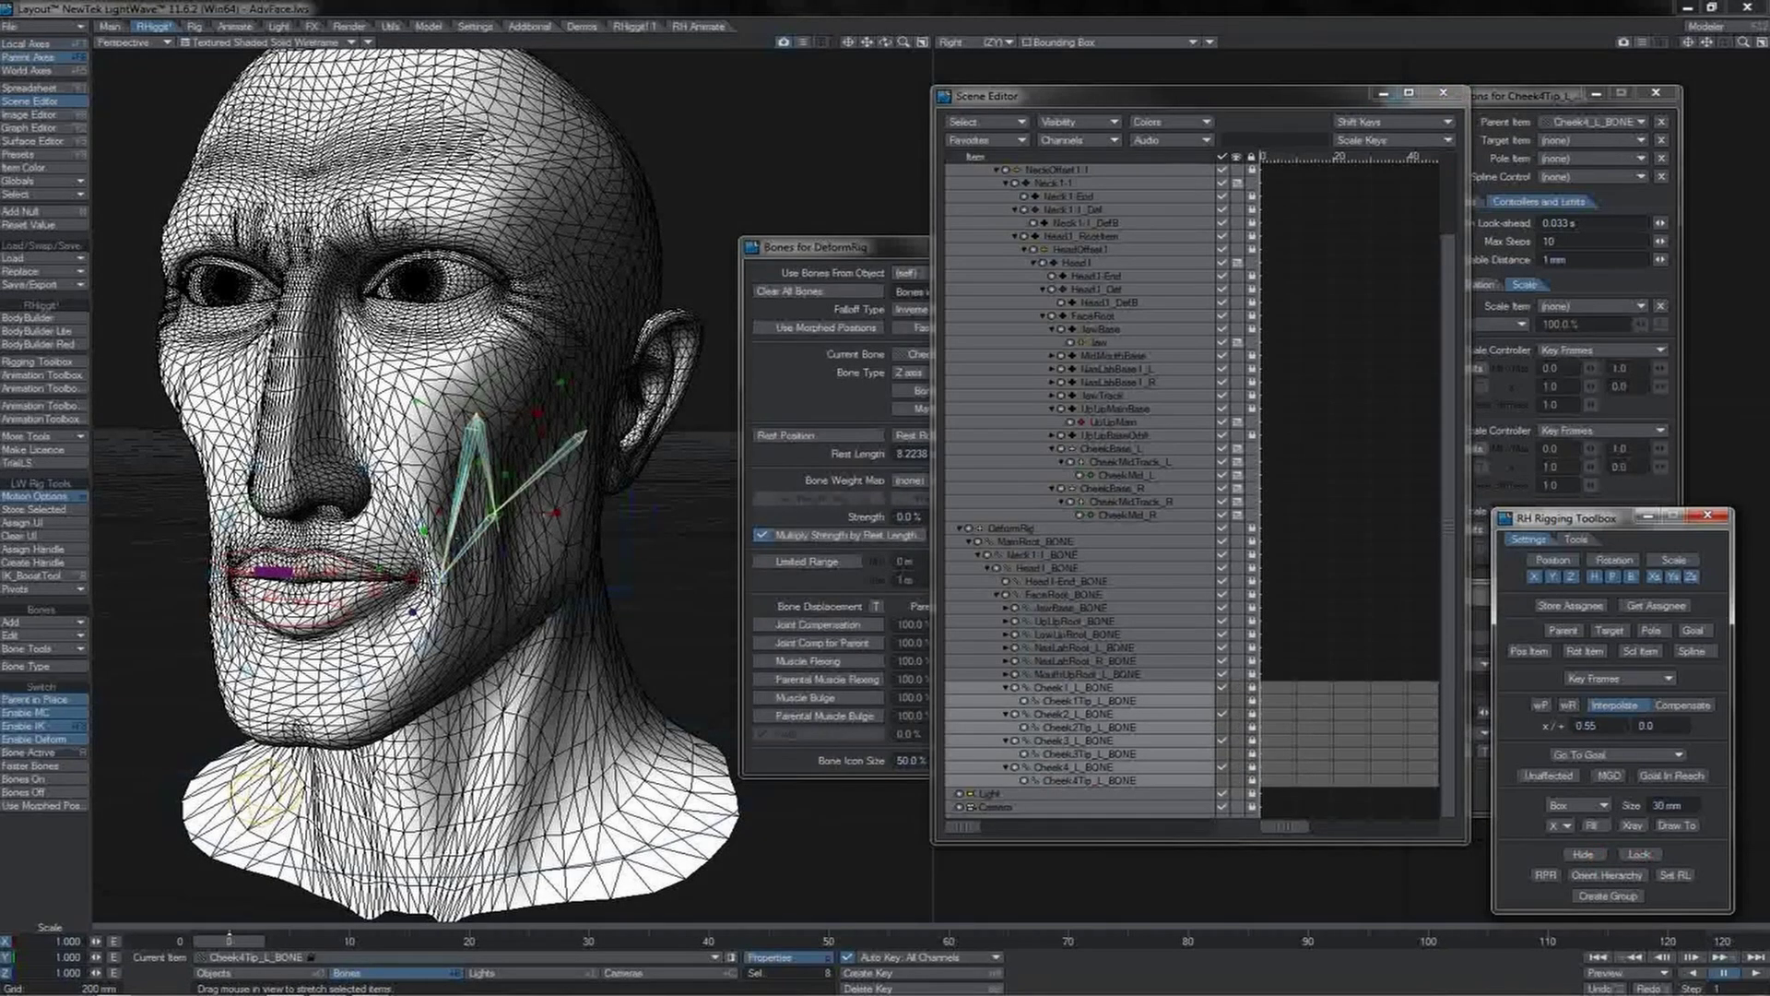
click(632, 553)
Step: Test a smile by raising the LipMid_L mouth-corner control and adjusting the NasLab1_L control, undoing the moves
click(413, 579)
right_drag(413, 579, 417, 516)
drag(884, 488, 885, 474)
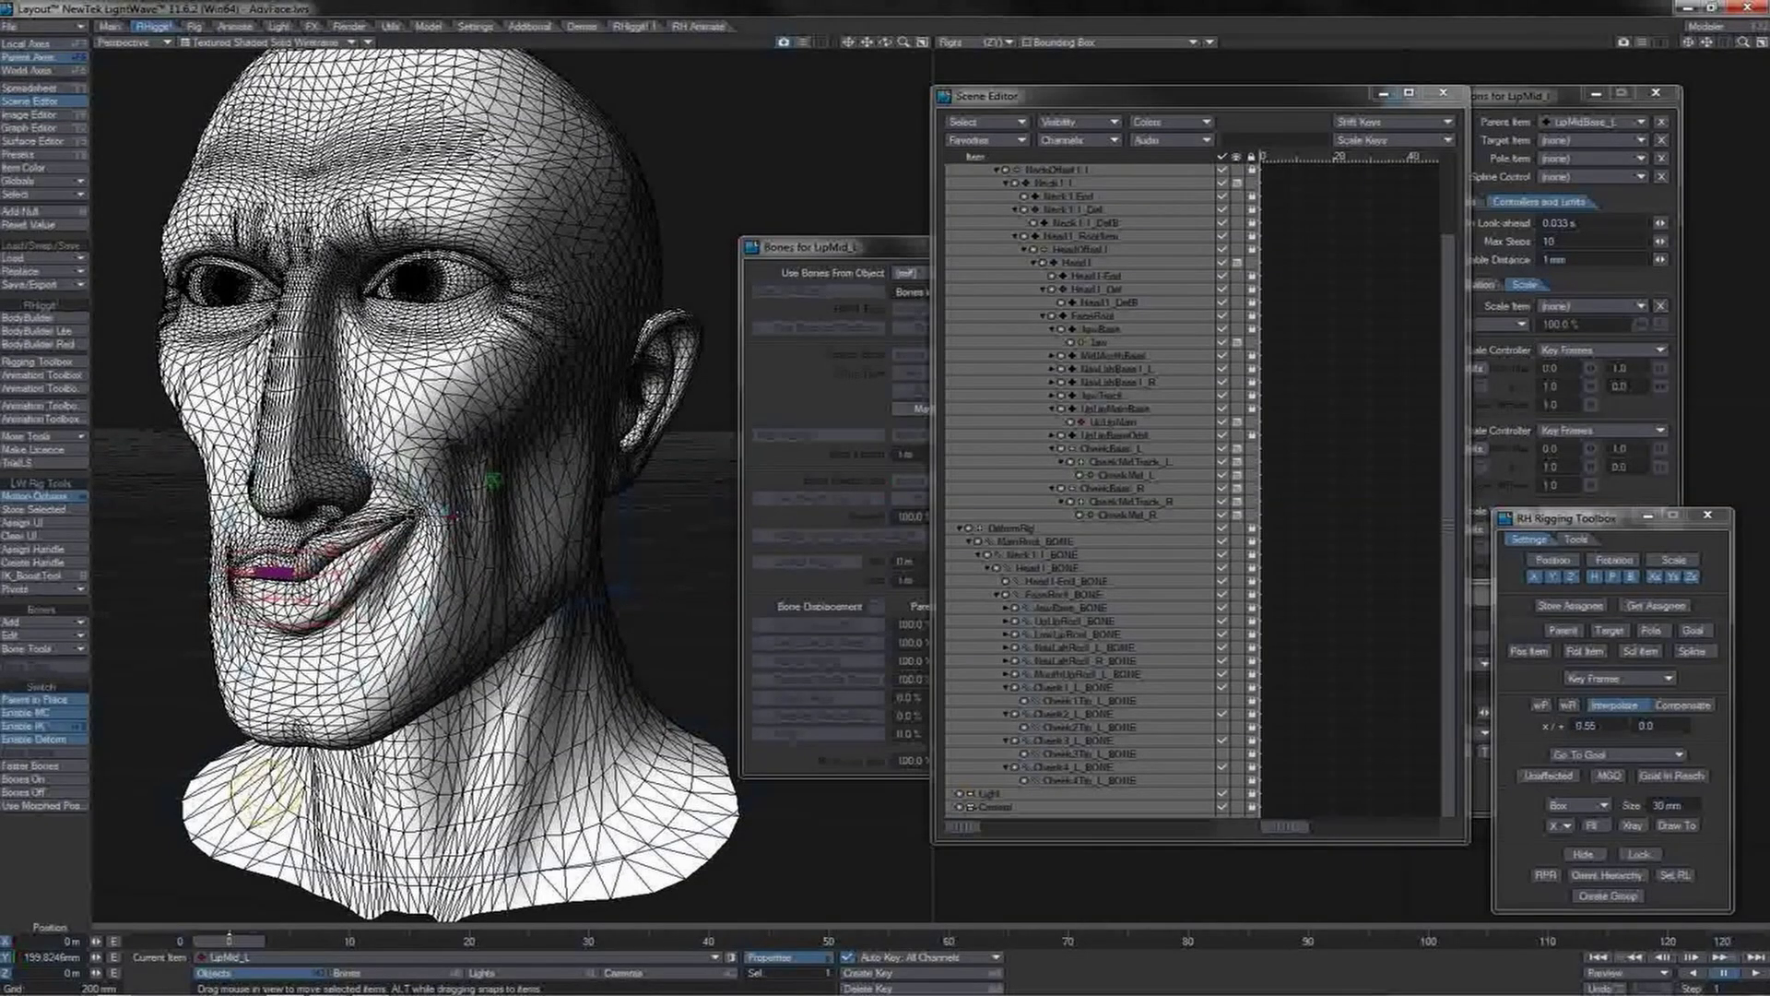
key(Down)
mouse_move(444, 498)
right_down()
mouse_move(444, 535)
mouse_move(444, 475)
mouse_move(444, 521)
mouse_move(445, 498)
right_up()
key(ctrl+z)
key(ctrl+z)
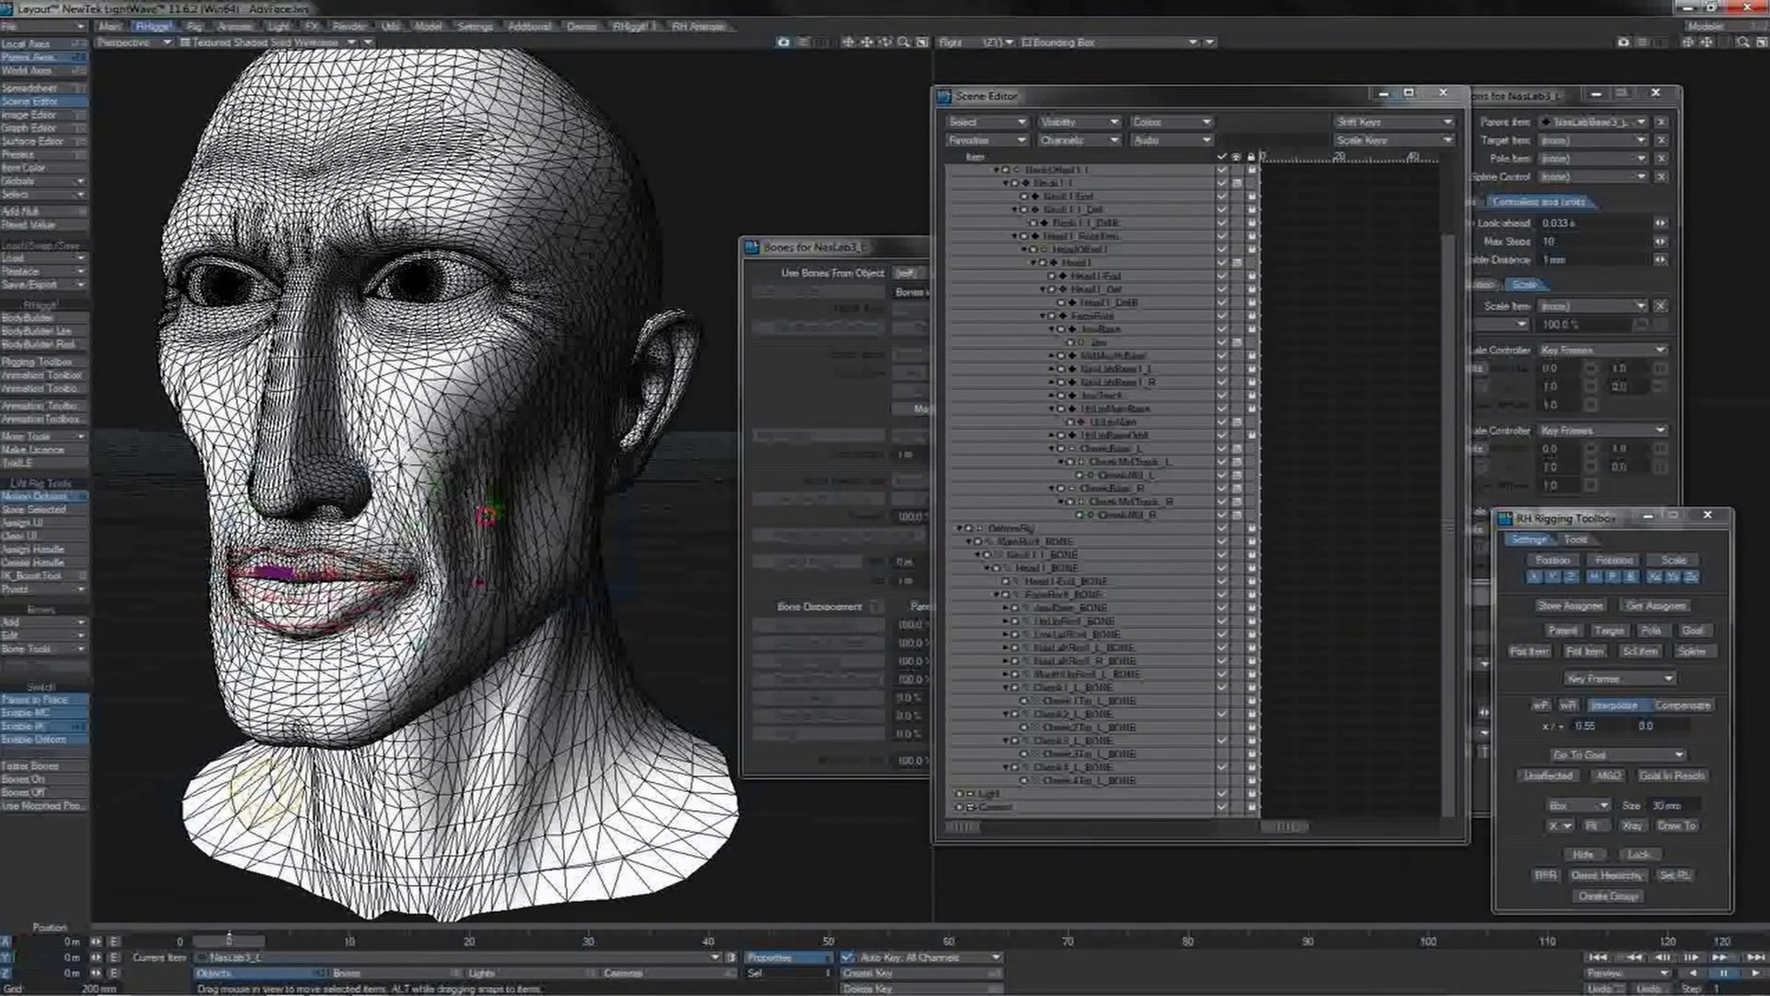
Step: Select the CheekMid_L control and test moving it sideways in the perspective view, undoing the move
click(486, 516)
mouse_move(490, 509)
mouse_down()
mouse_move(466, 530)
mouse_move(533, 513)
mouse_move(515, 514)
mouse_up()
key(ctrl+z)
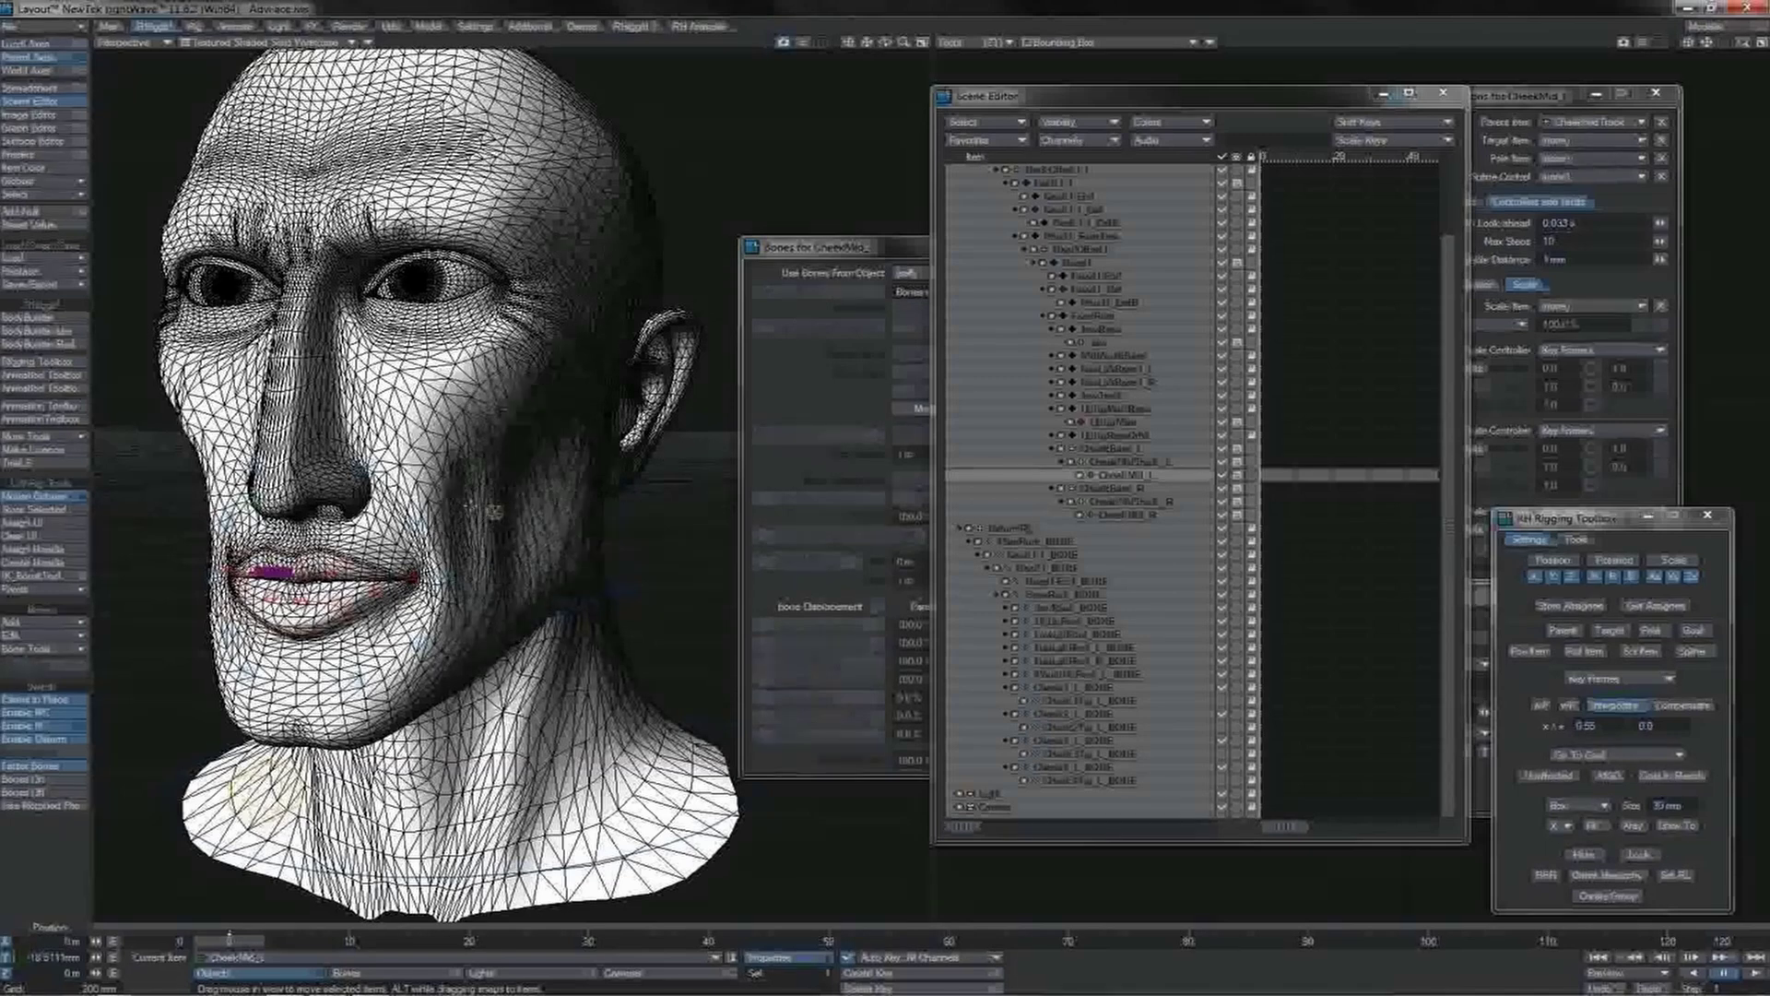
Step: In the side view, test the cheek by moving CheekMid_L in several directions, undo the moves, and view the face from the front
key(3)
drag(522, 508, 461, 521)
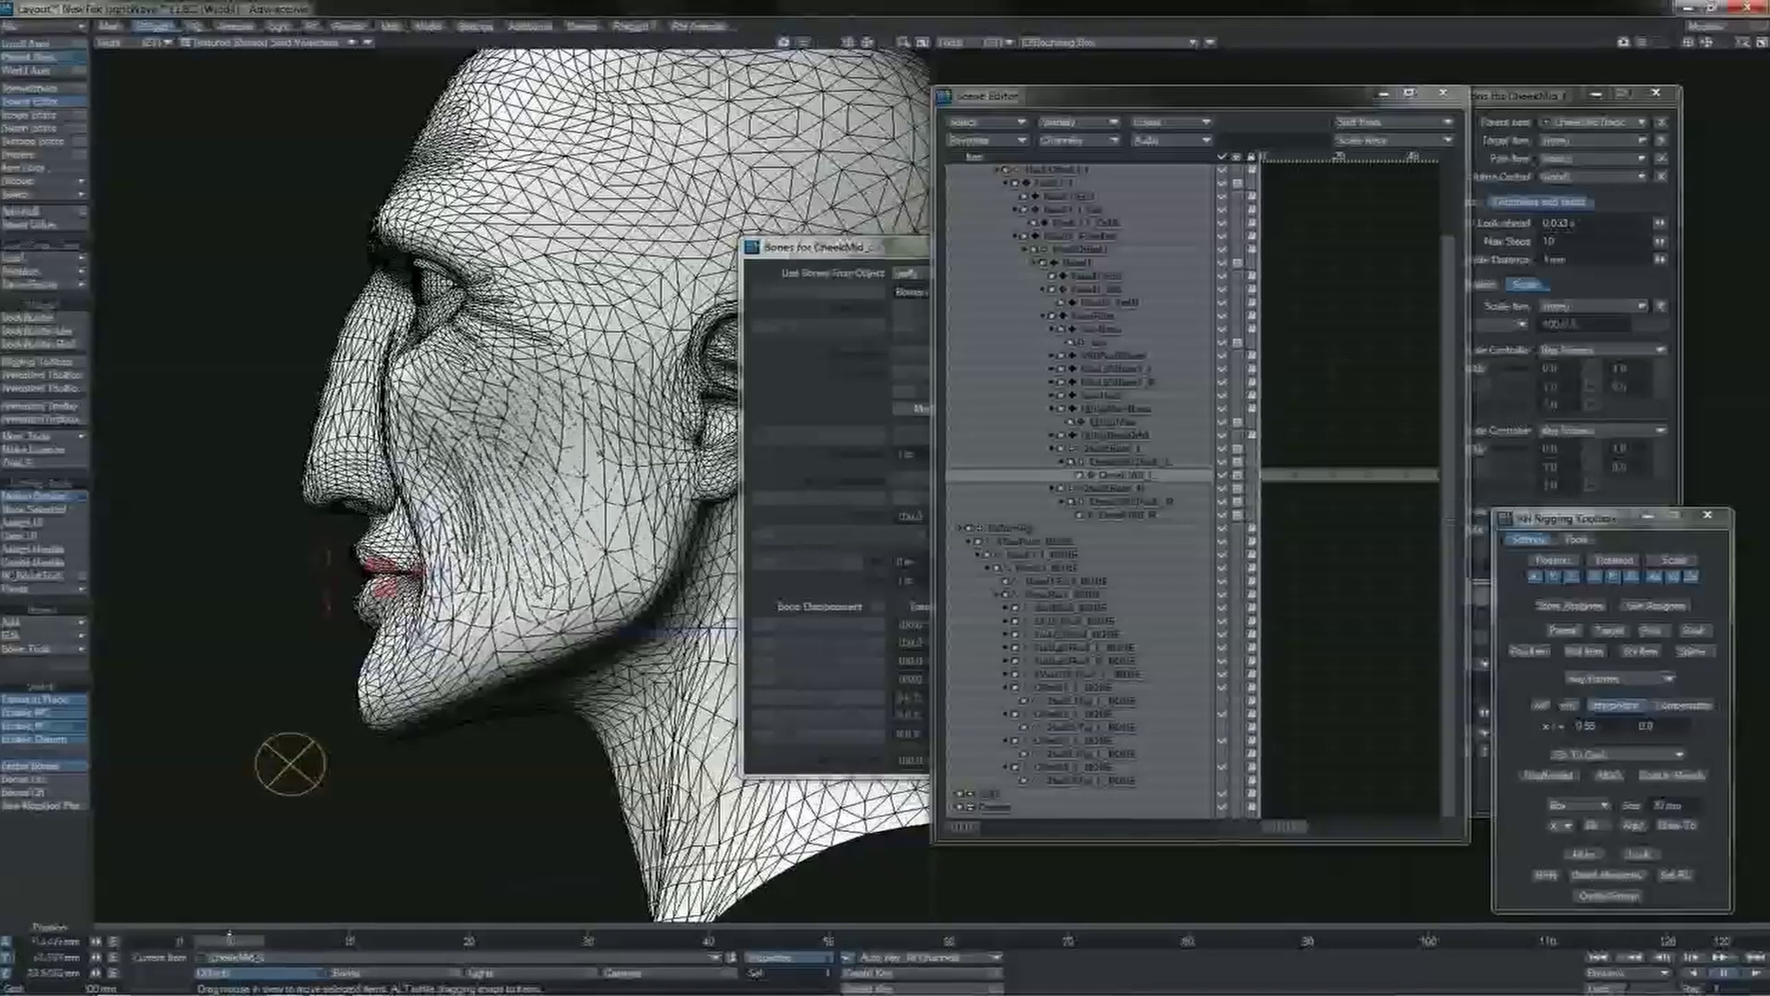
drag(468, 521, 493, 450)
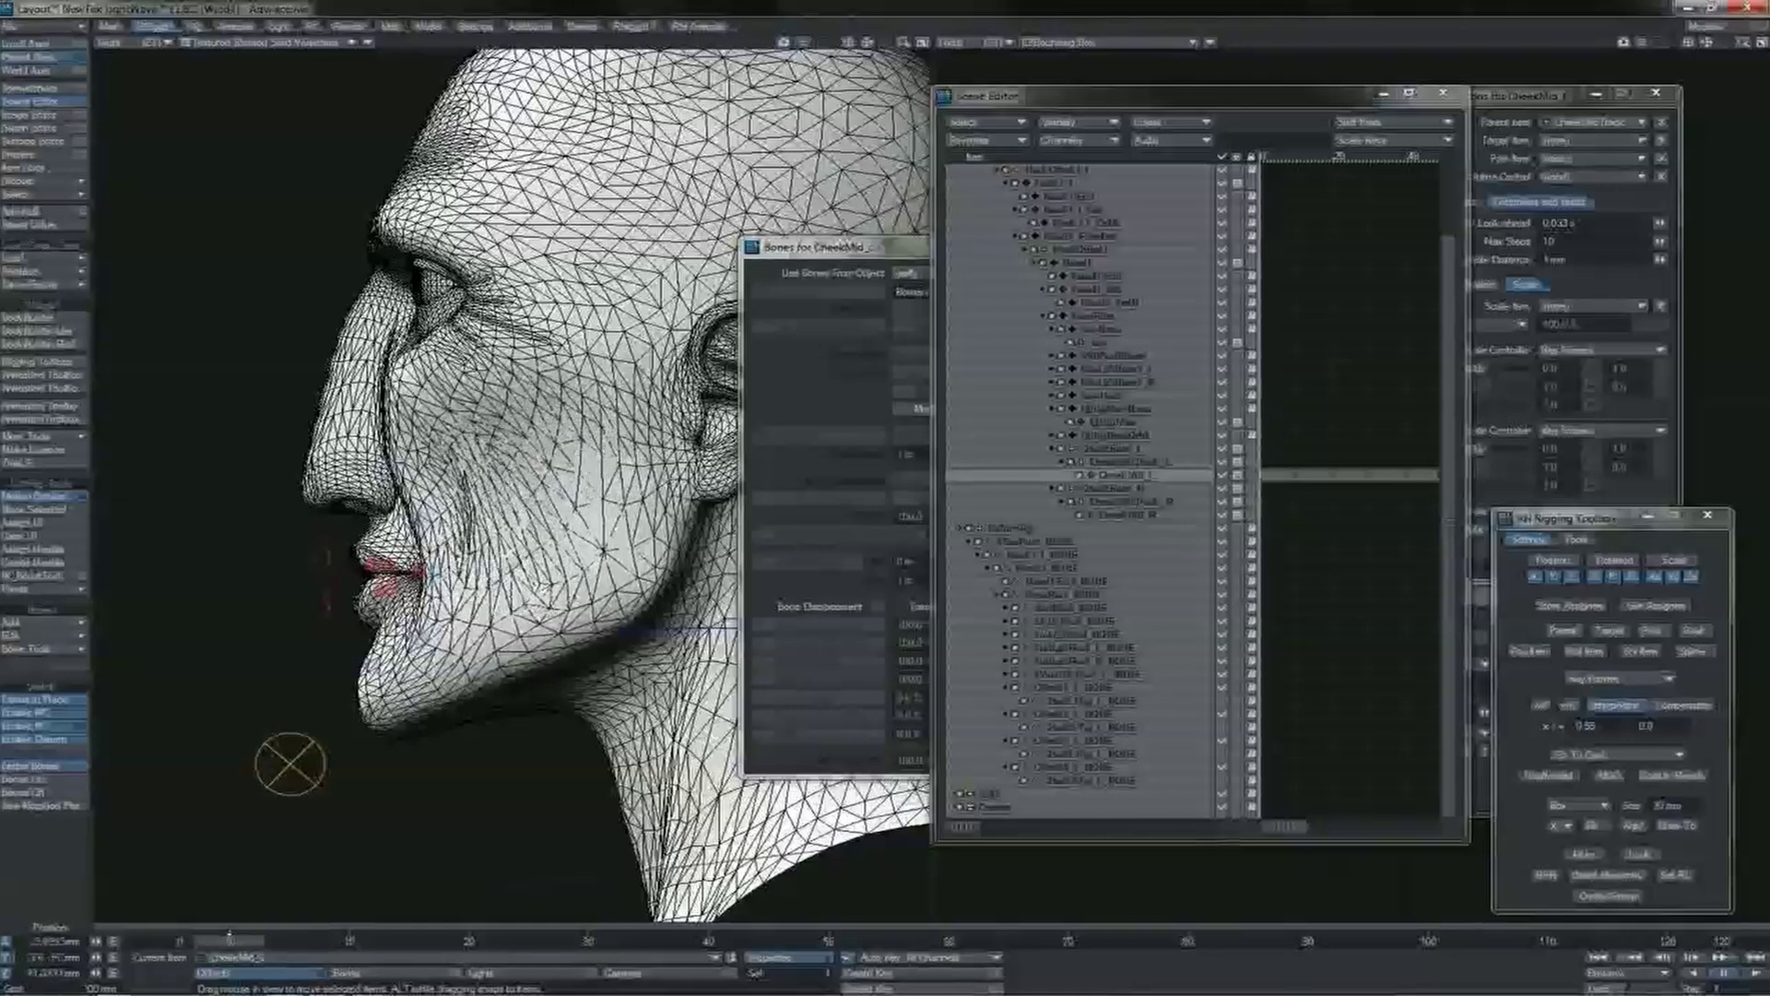
drag(550, 516, 542, 509)
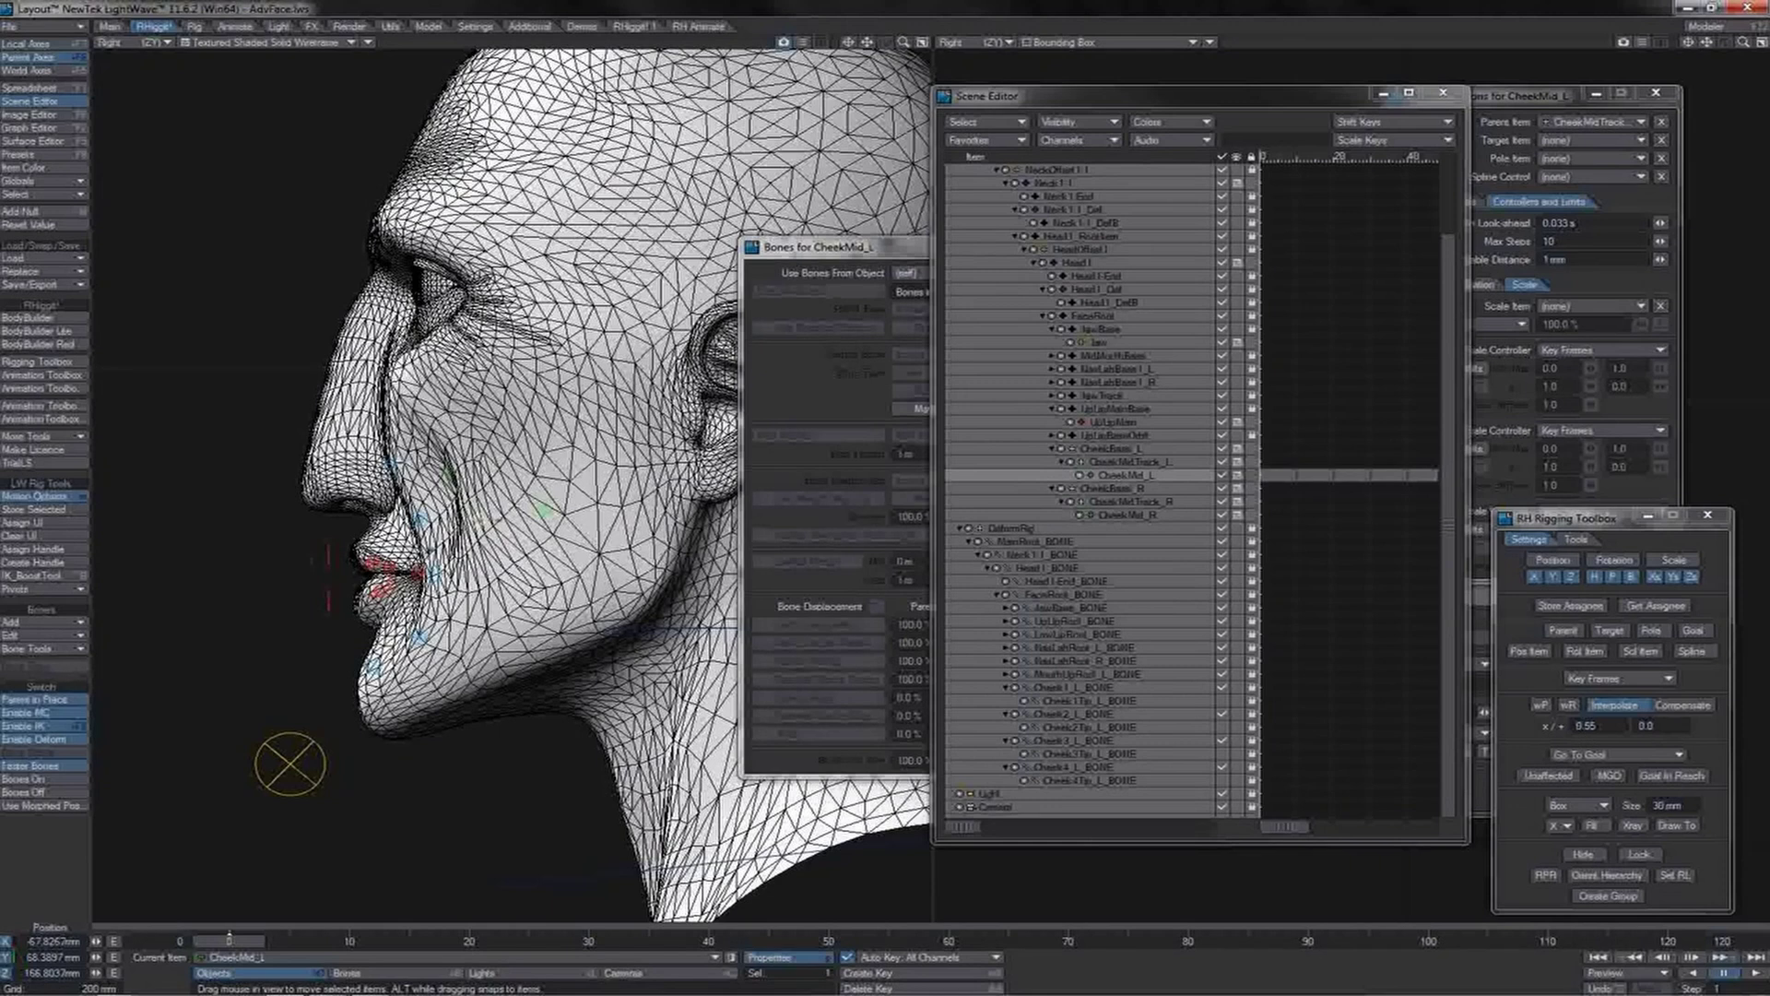
mouse_move(544, 509)
mouse_down()
mouse_move(488, 451)
mouse_move(545, 510)
mouse_up()
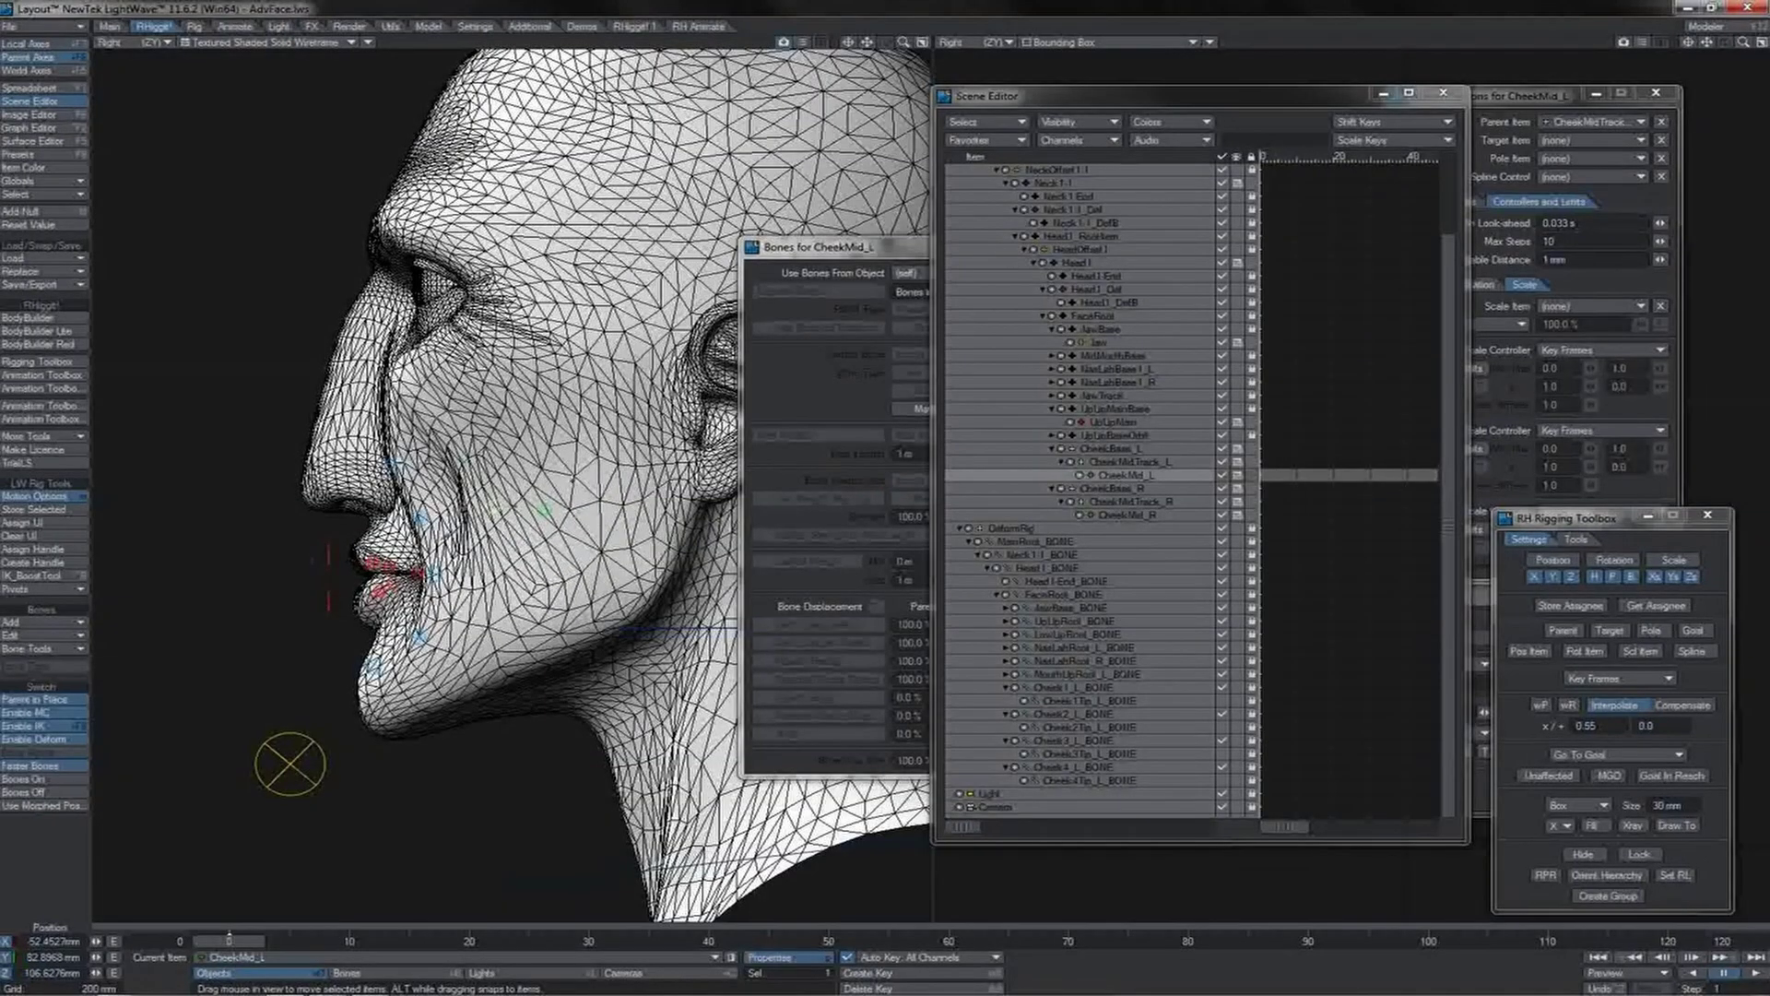
key(ctrl+z)
key(4)
drag(885, 42, 852, 50)
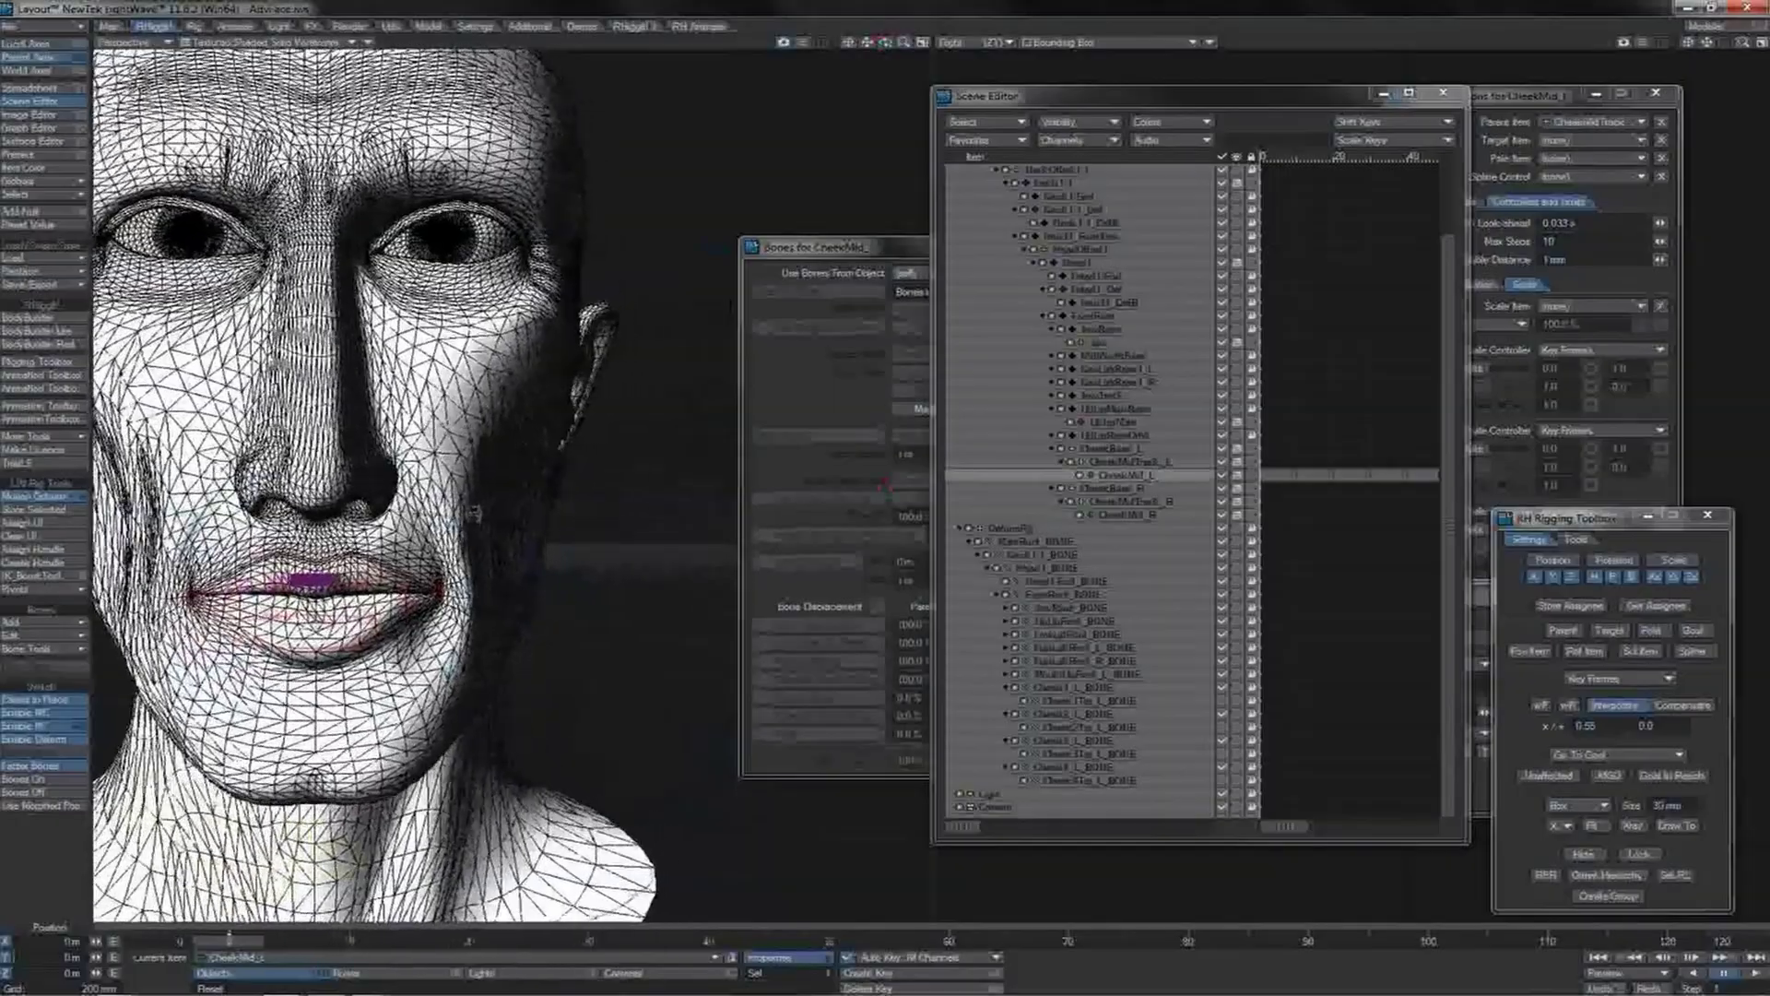